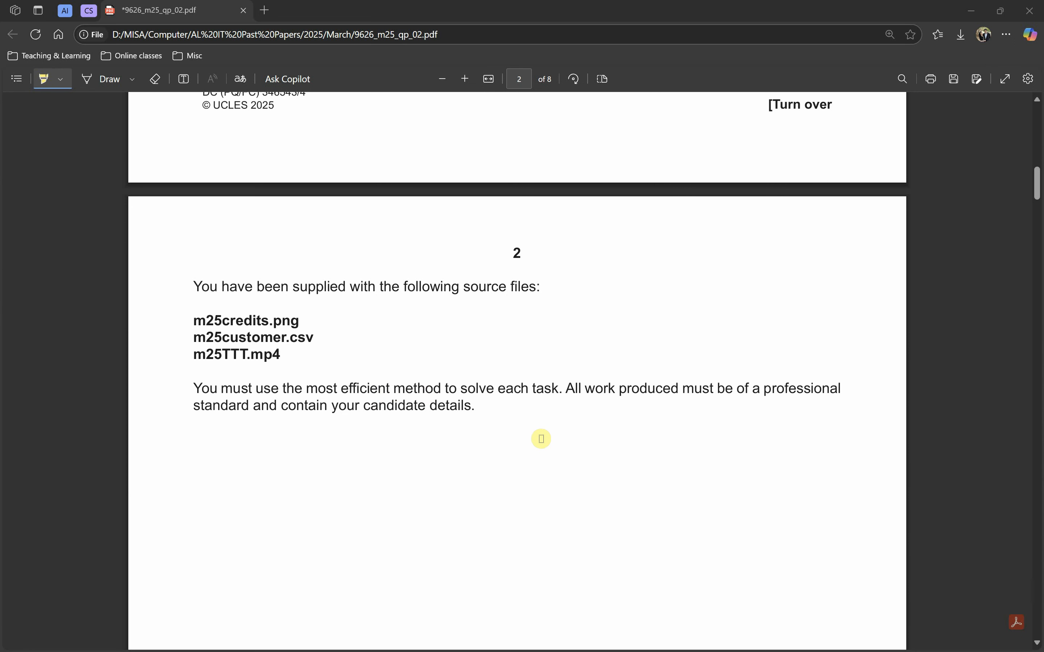
Step: Highlight "candidate details." in the instructions on page 2 of the question paper
drag(475, 407, 364, 408)
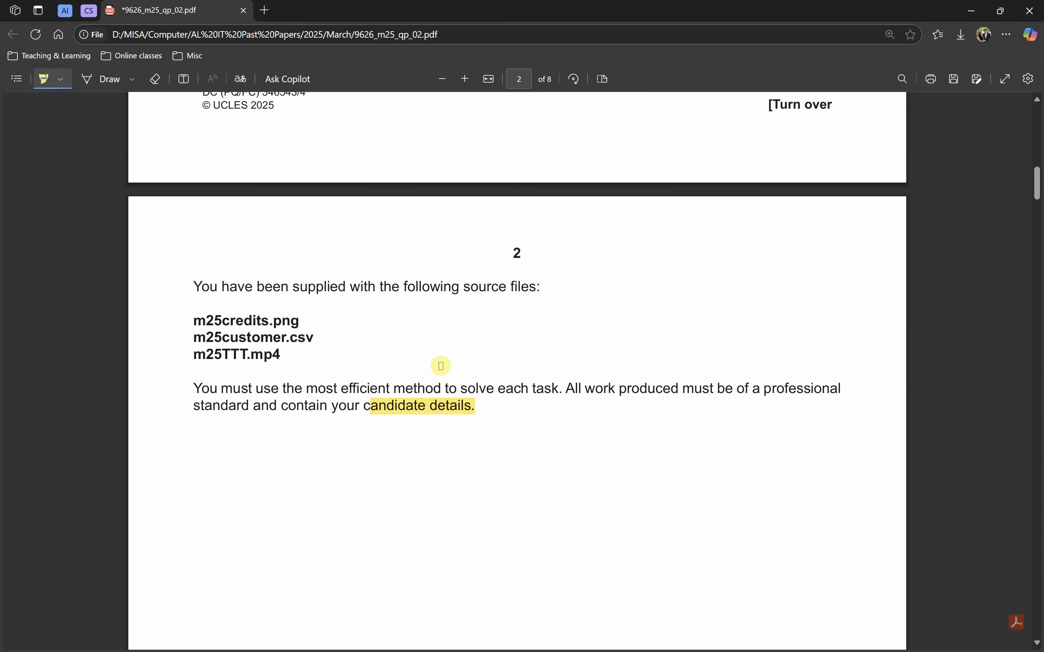
scroll(441, 366, down, 15)
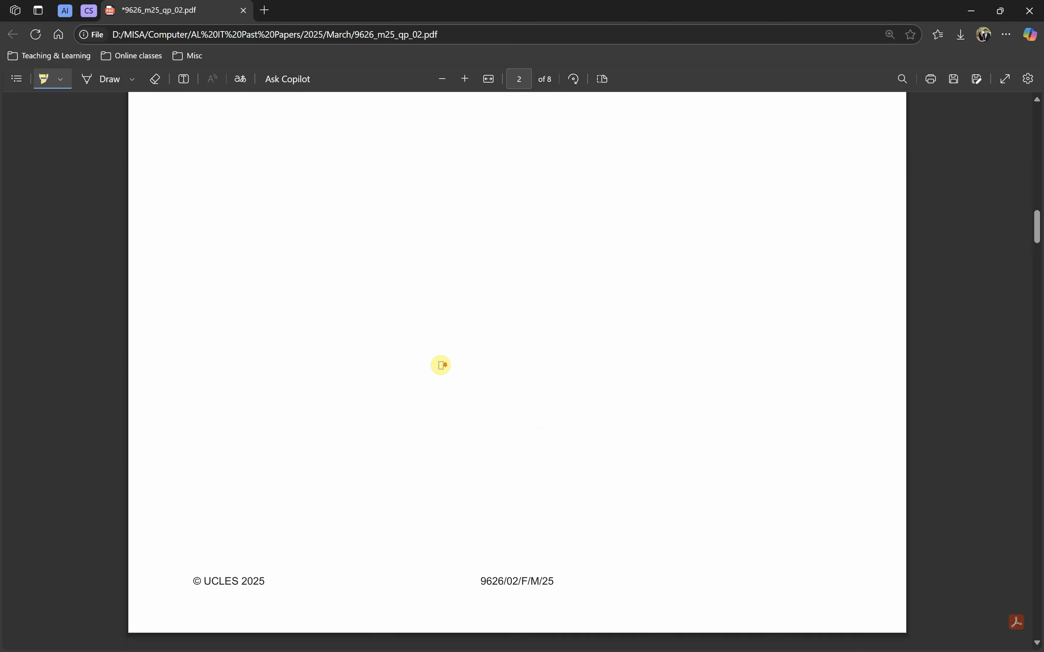
Step: Switch to File Explorer and extract 9626_m25_sf_02.zip into the 9626_m25_sf_02 folder inside March
key(alt+Tab)
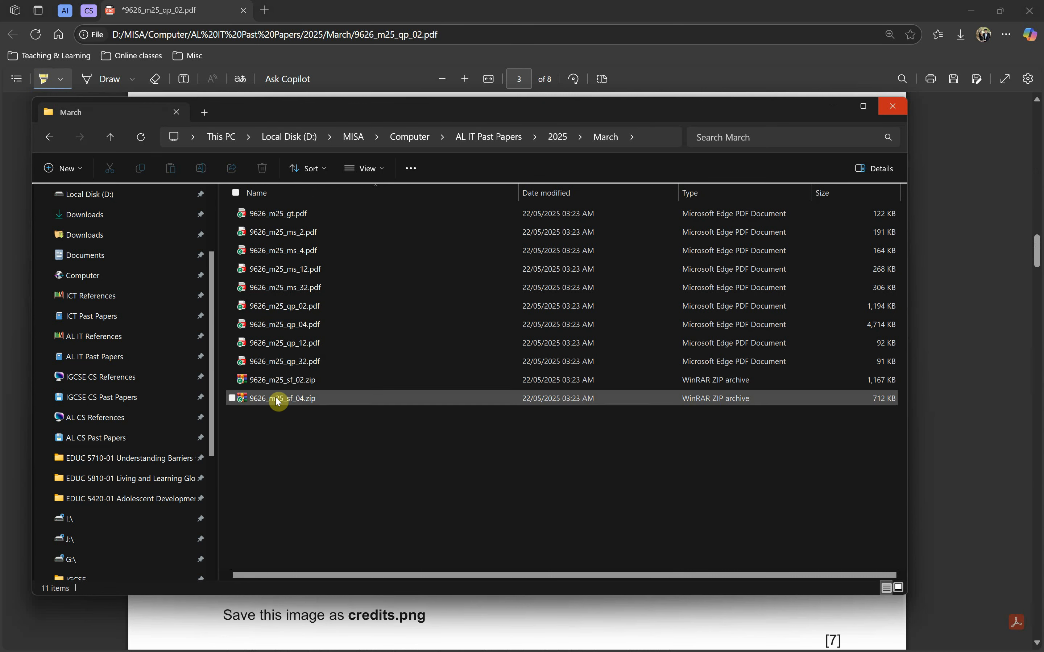
click(282, 385)
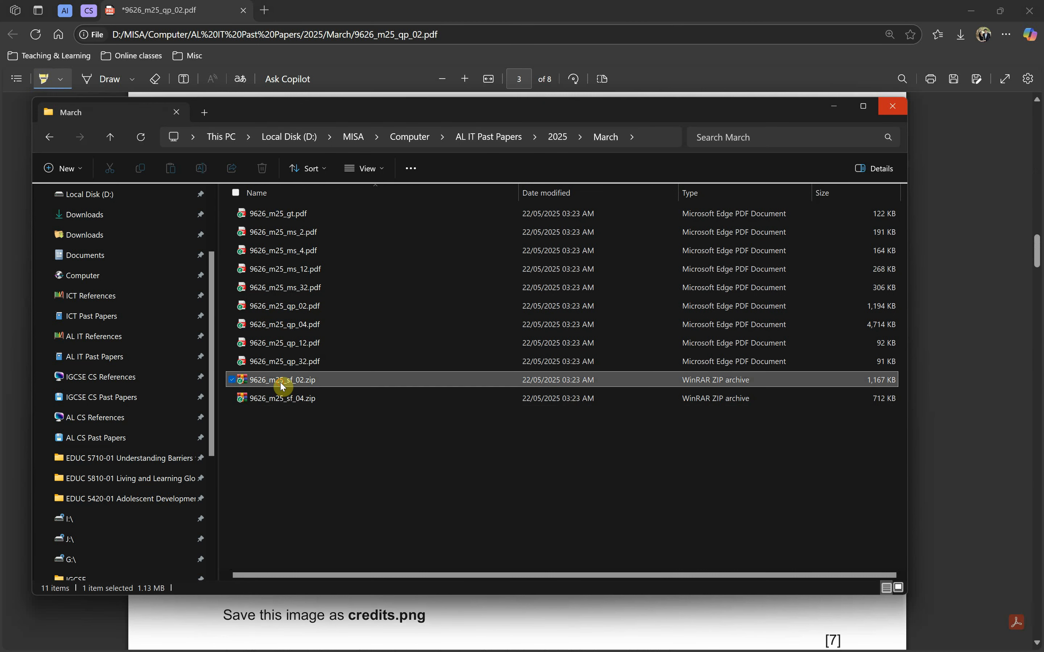
right_click(283, 385)
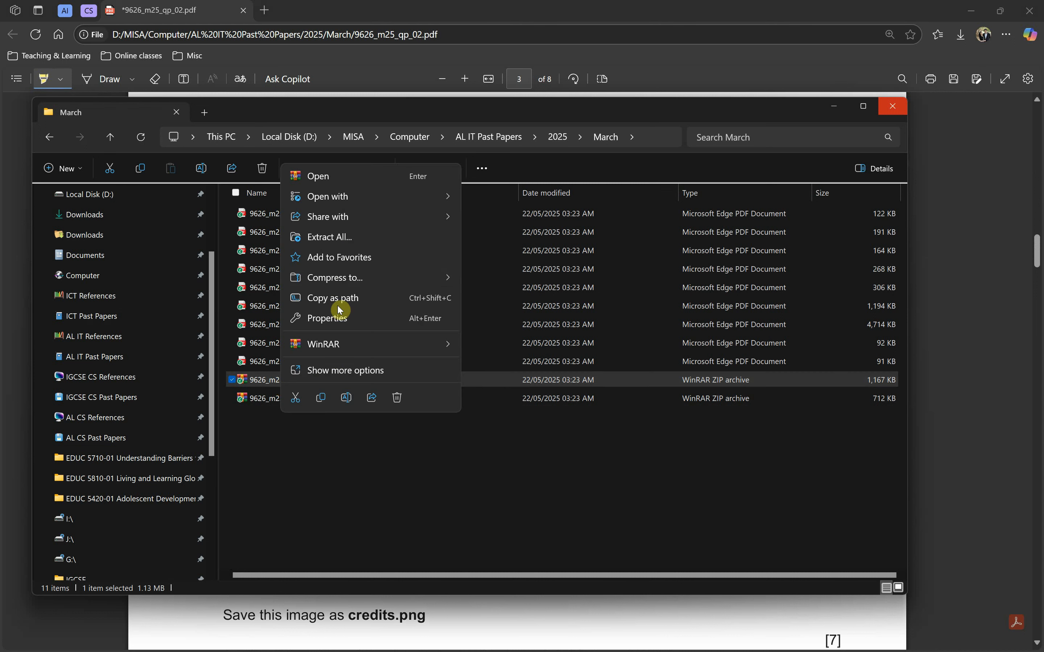
click(350, 238)
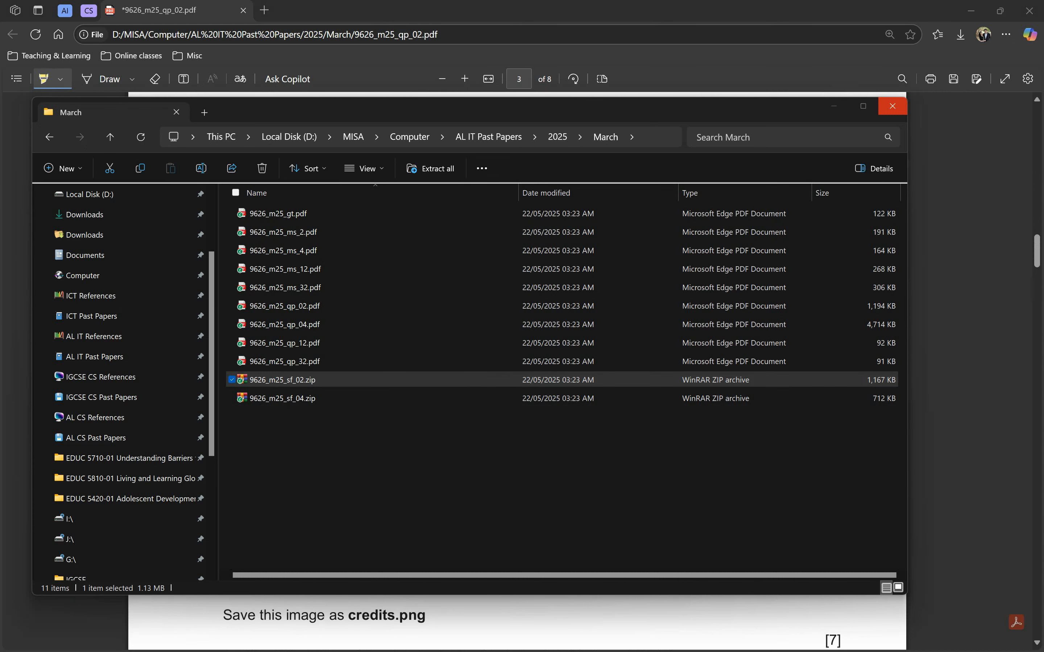
click(447, 417)
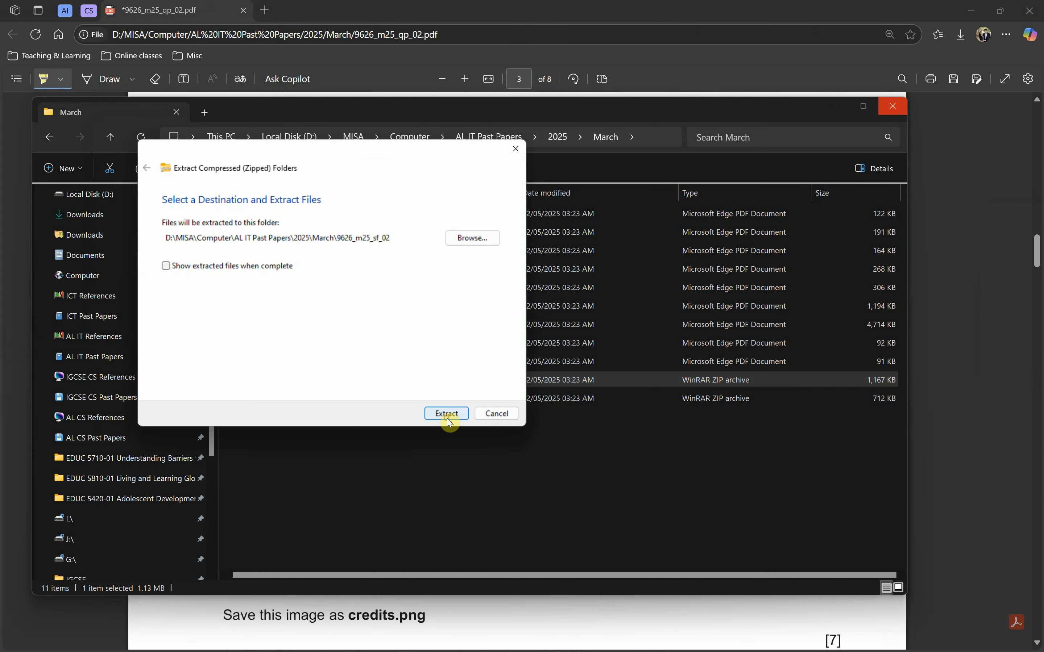
Step: Open the 9626_m25_sf_02 folder and extract 03_9626_02_Confidential Source Files March2025.zip
double_click(269, 416)
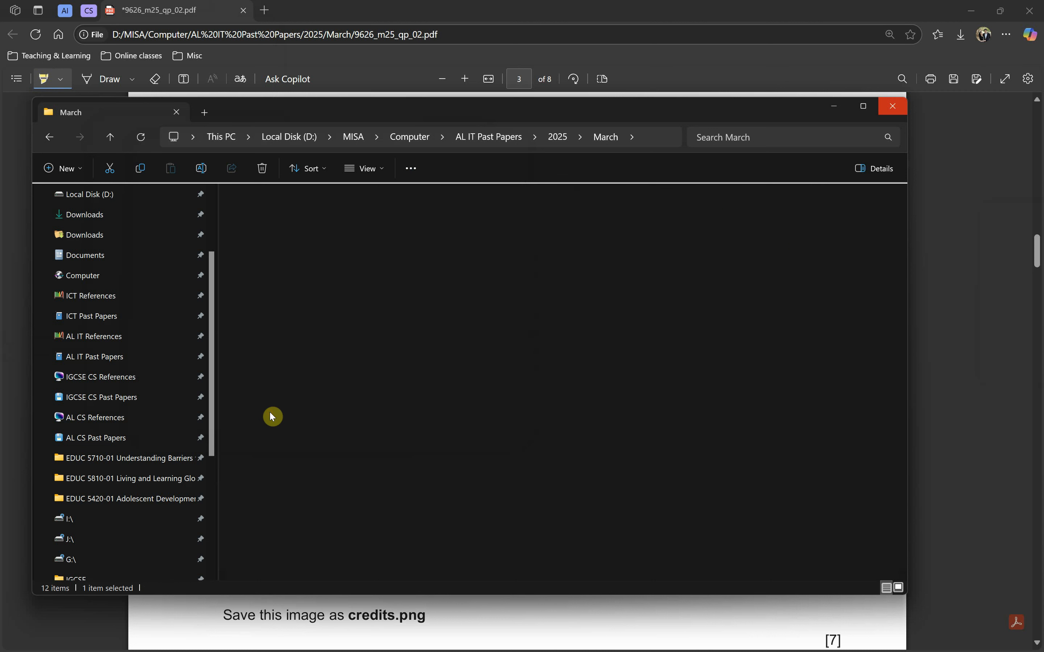
click(317, 216)
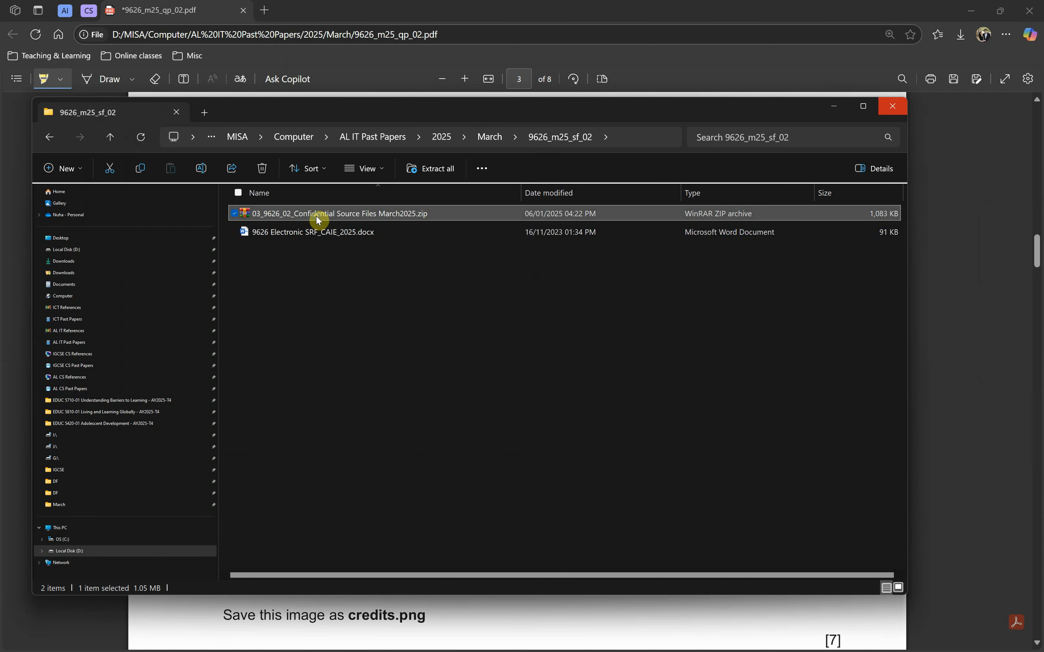
right_click(317, 218)
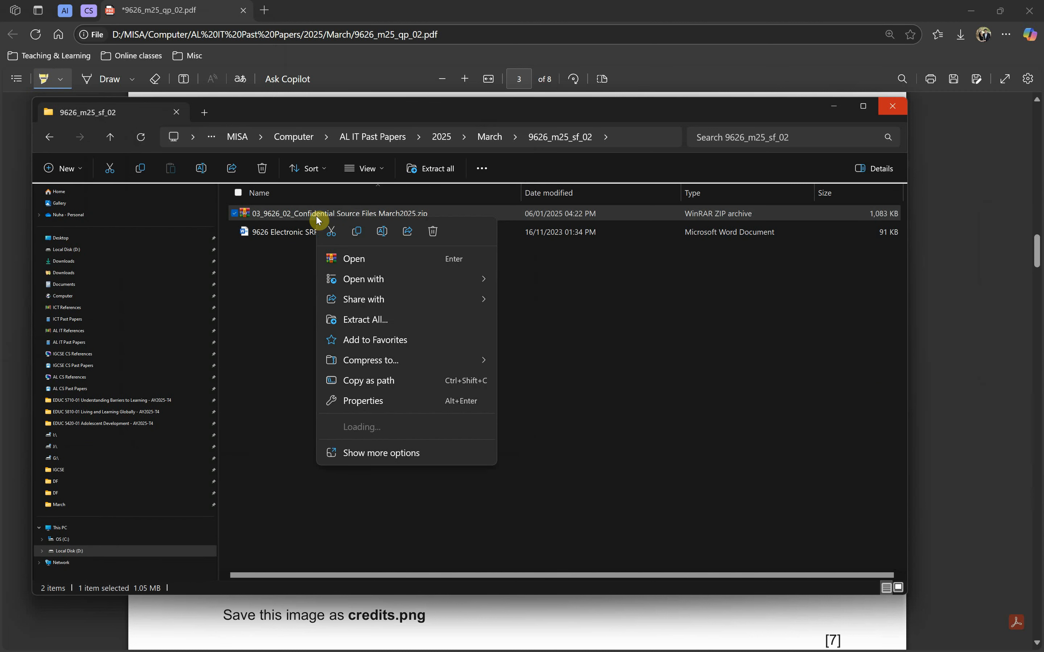
click(394, 321)
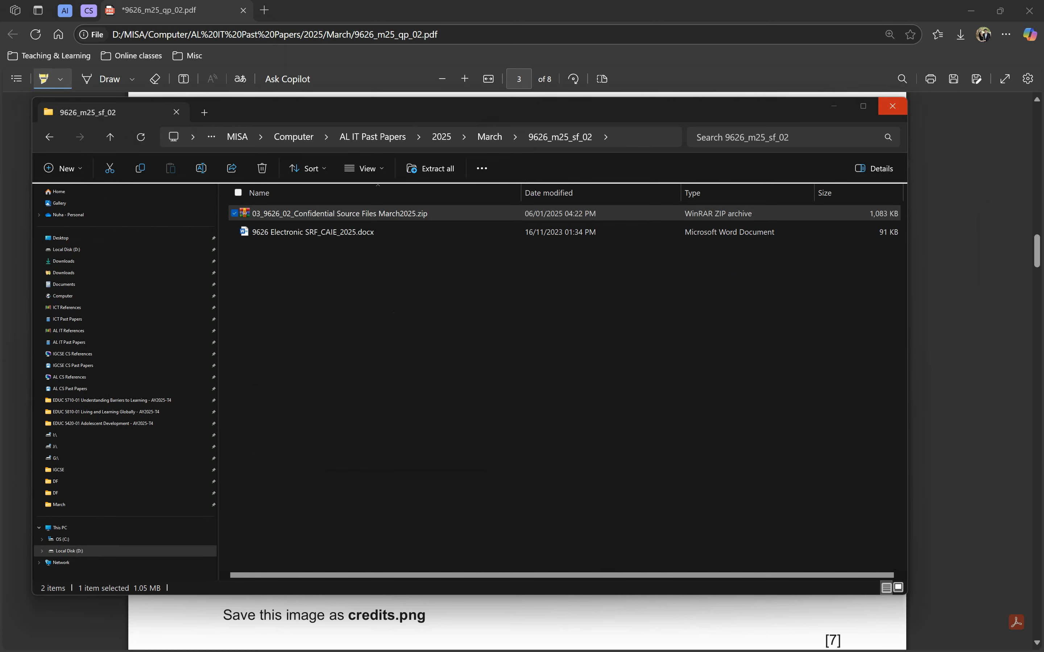
Step: Open the extracted source files folder, select its three files, and return to the question paper
double_click(318, 252)
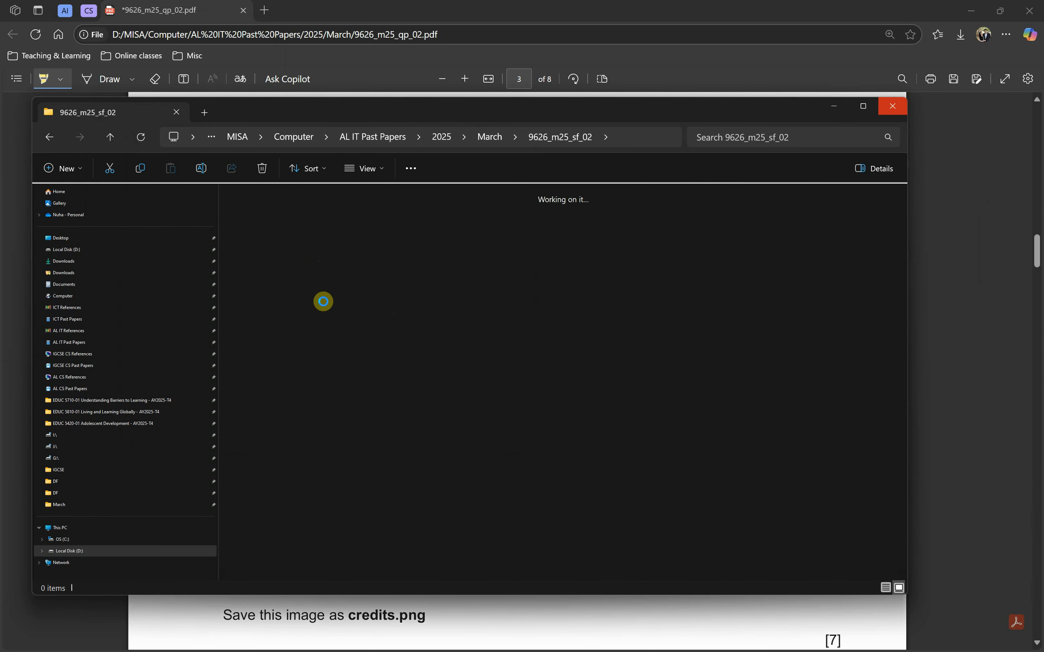
drag(430, 331, 306, 424)
drag(382, 239, 258, 427)
click(540, 15)
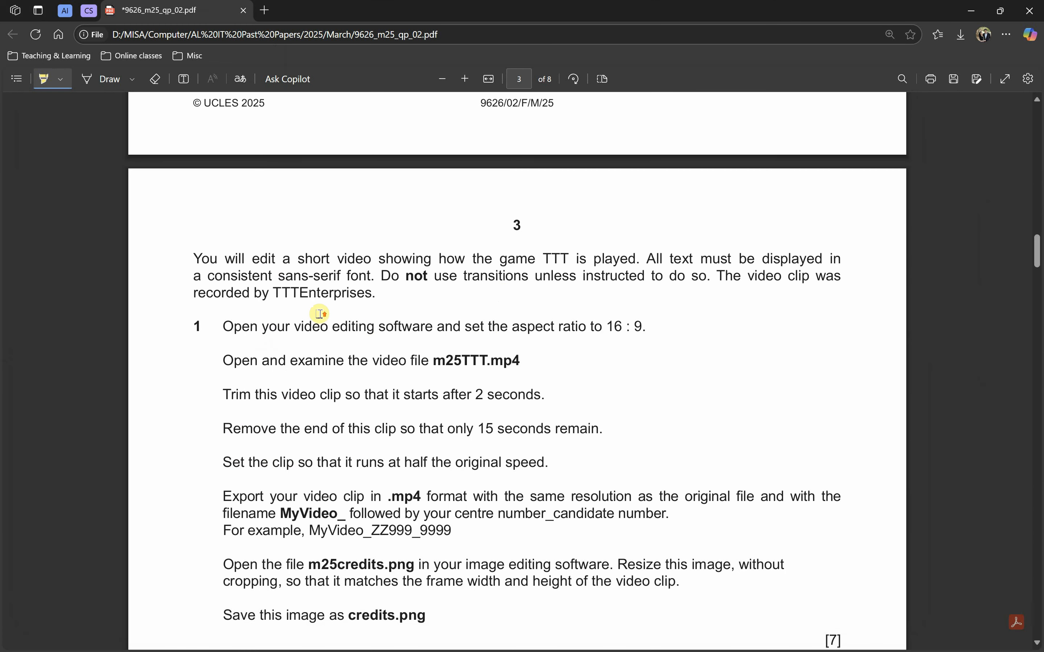
Step: Highlight "game TTT" and "sans-serif font." in the introduction on page 3
scroll(319, 313, up, 1)
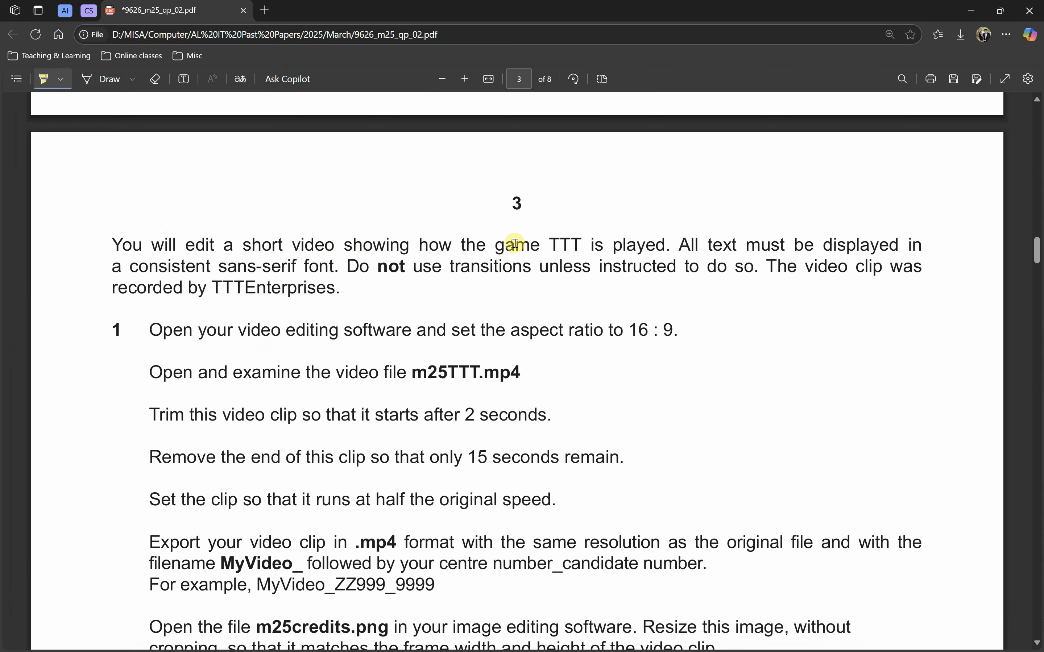
drag(496, 244, 587, 251)
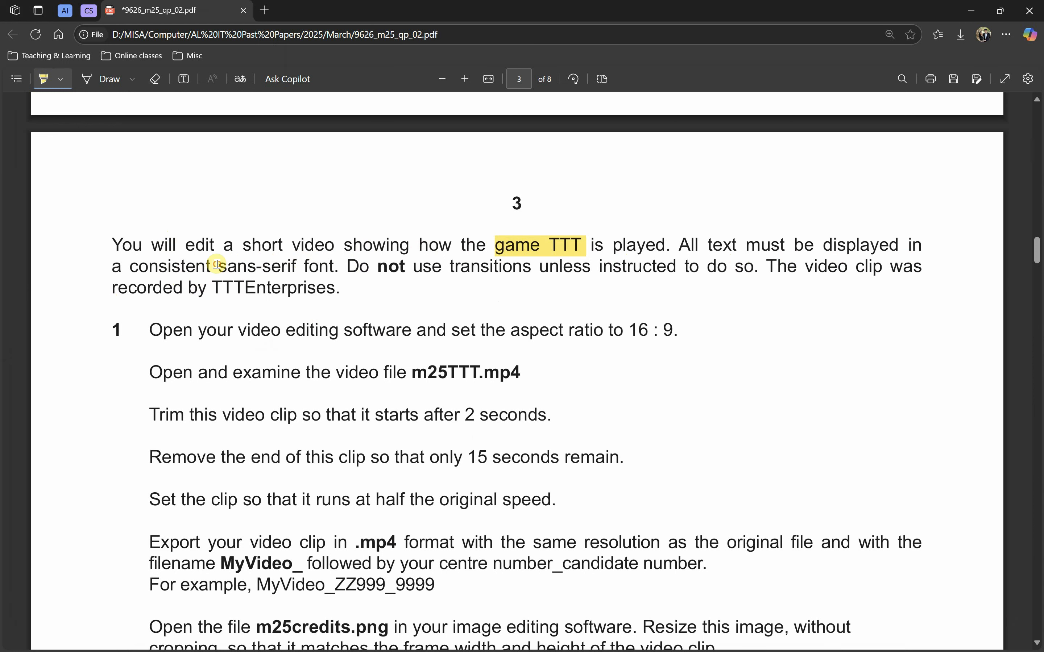
drag(217, 264, 343, 266)
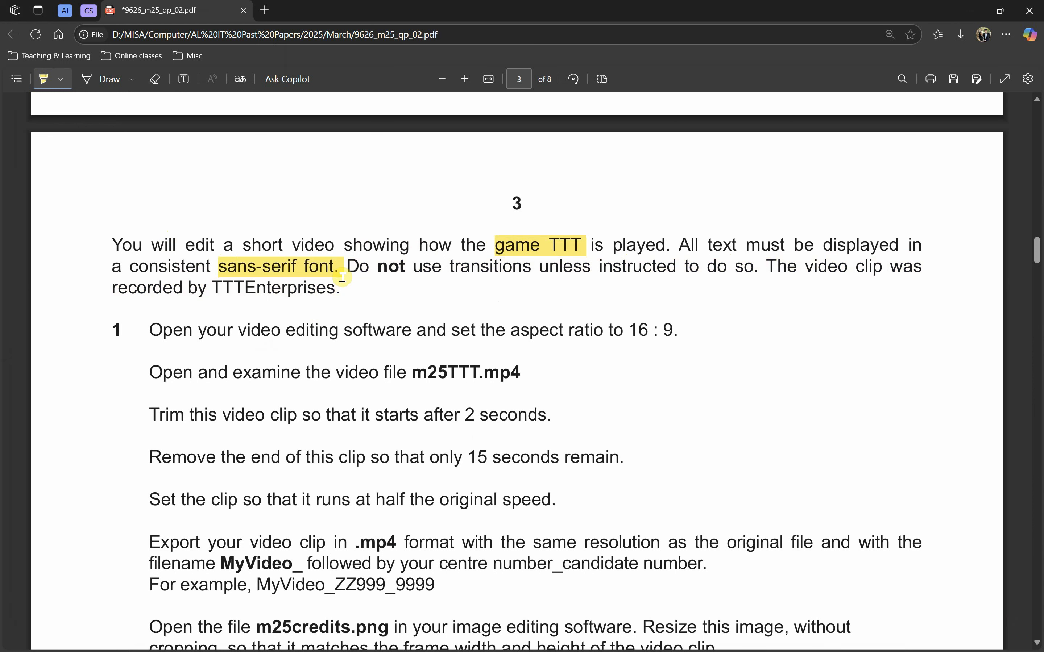
Step: Delete the highlight on "game TTT" in the page 3 introduction
right_click(542, 249)
click(551, 243)
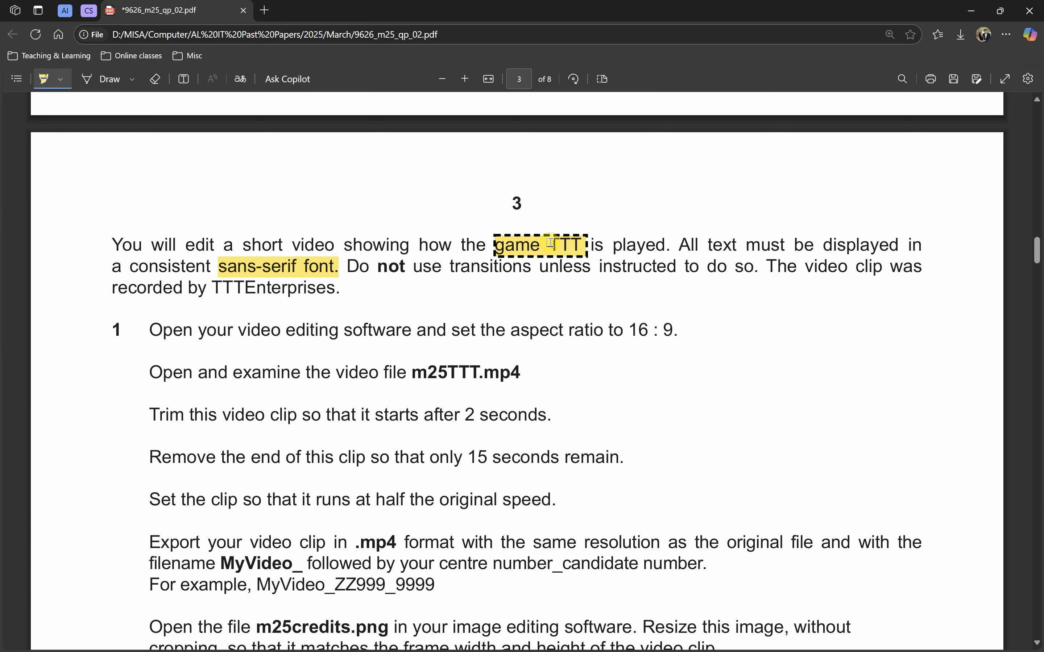
key(Delete)
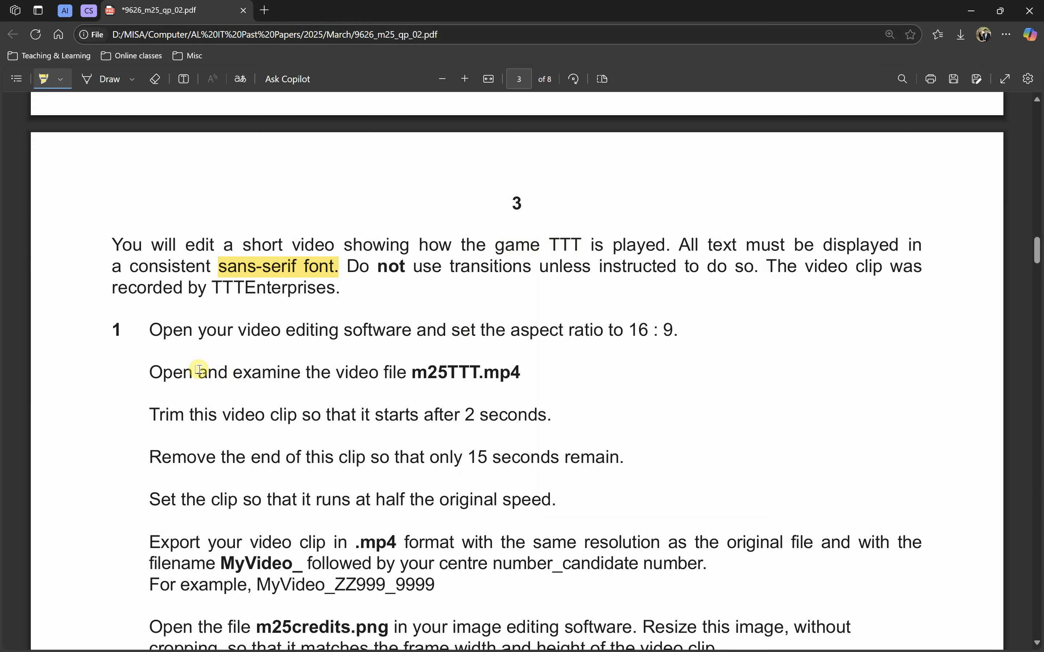
Step: Switch to Movie Maker, maximise its window and check the project's aspect ratio setting
key(alt+Tab)
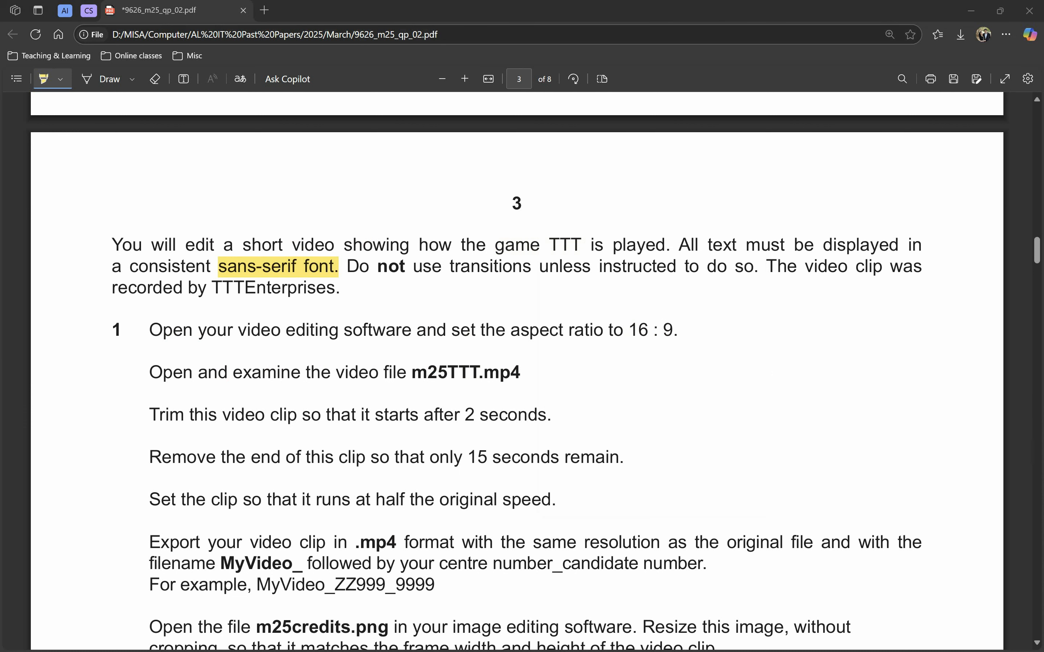
drag(1041, 199, 363, 58)
double_click(362, 58)
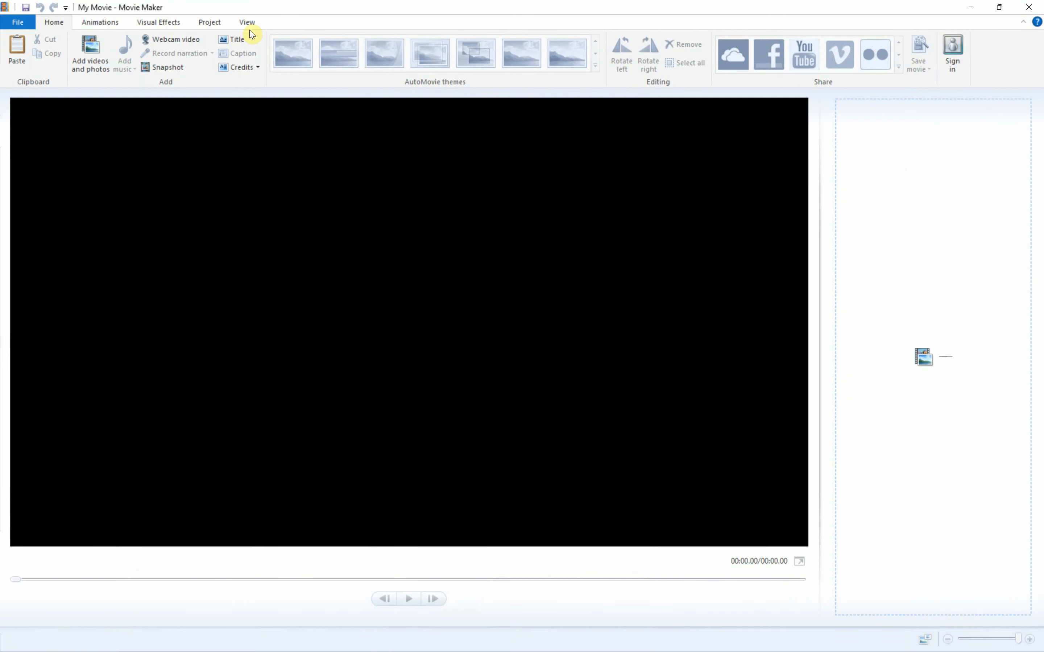
click(209, 24)
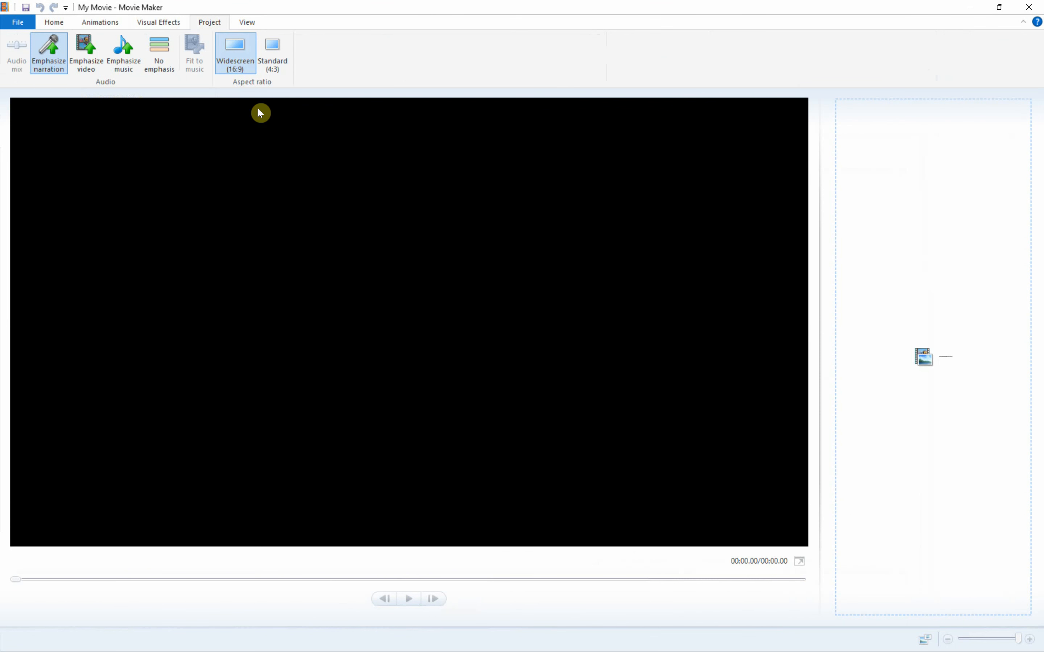
click(48, 27)
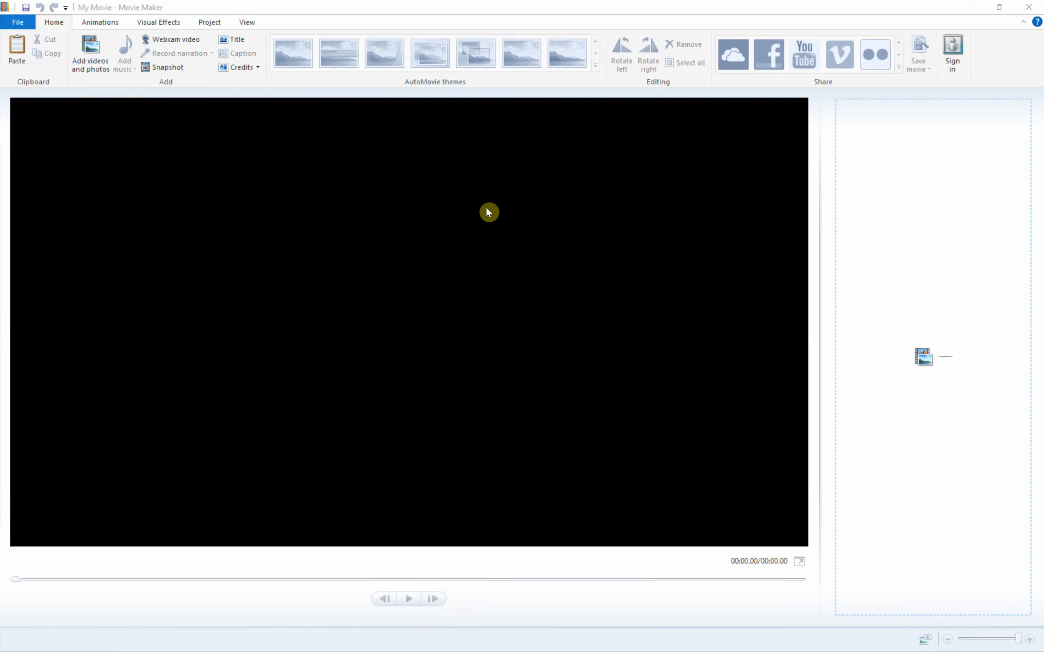
Step: Open m25TTT.mp4 from the source files folder in Media Player and maximise the player to examine the clip
key(alt+Tab)
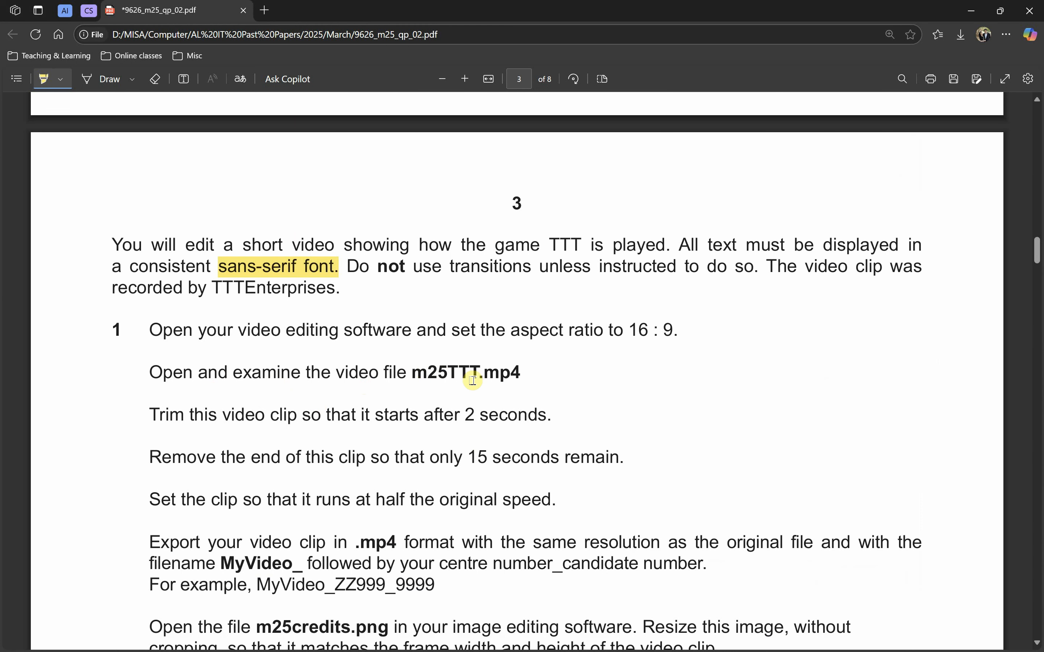
key(alt+Tab)
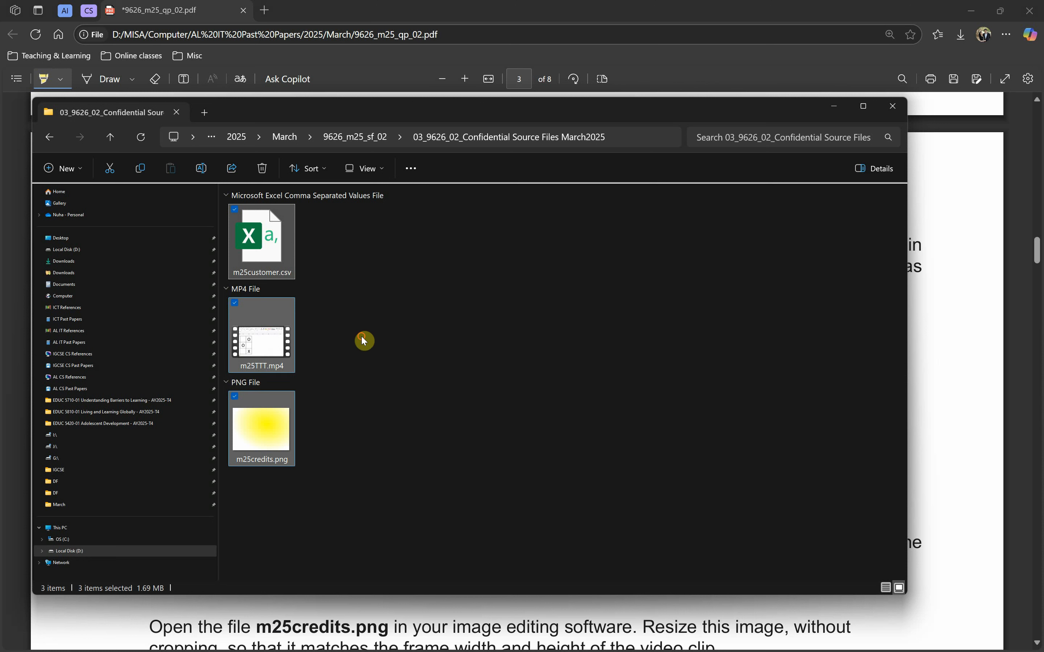
click(362, 337)
click(274, 356)
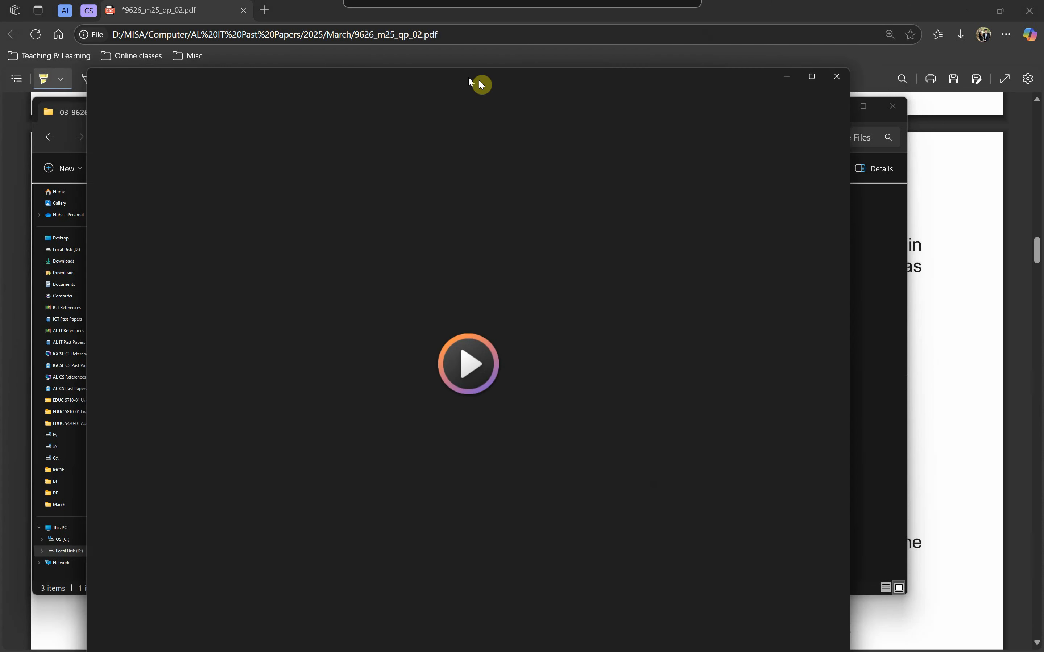
drag(469, 77, 515, 88)
double_click(515, 88)
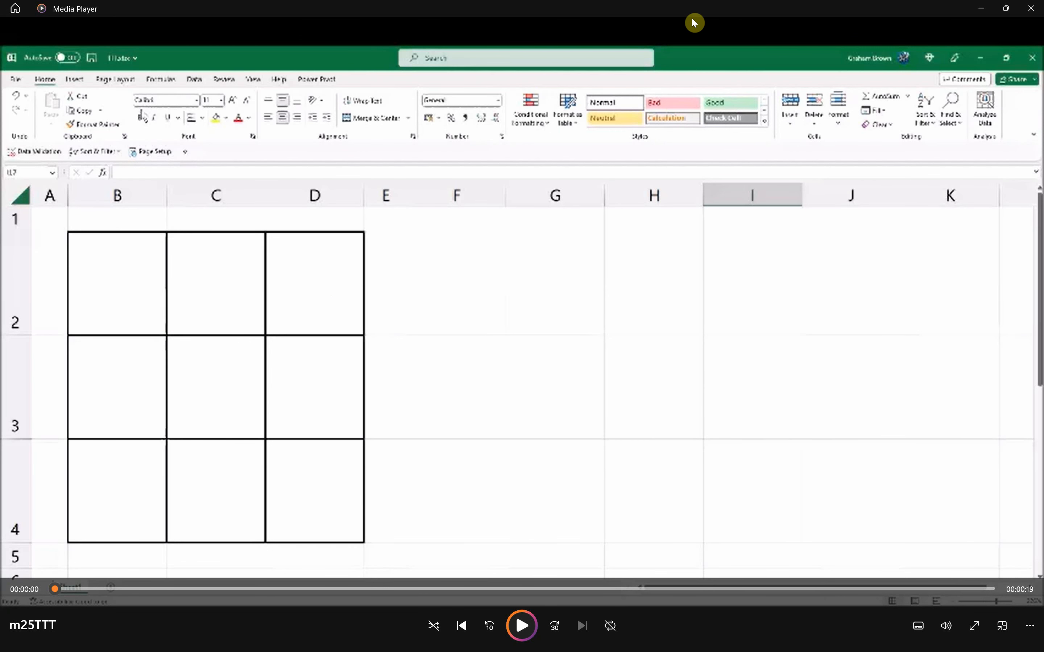
Step: Restore Media Player to a smaller window over the question paper, then close it
drag(694, 14, 495, 171)
click(502, 18)
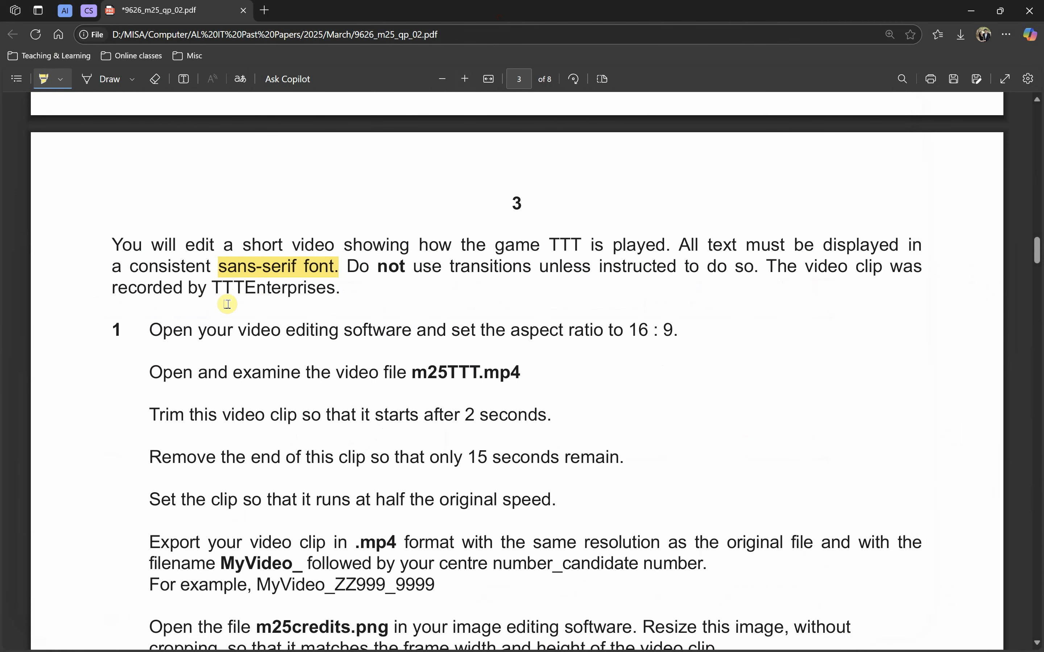
key(alt+Tab)
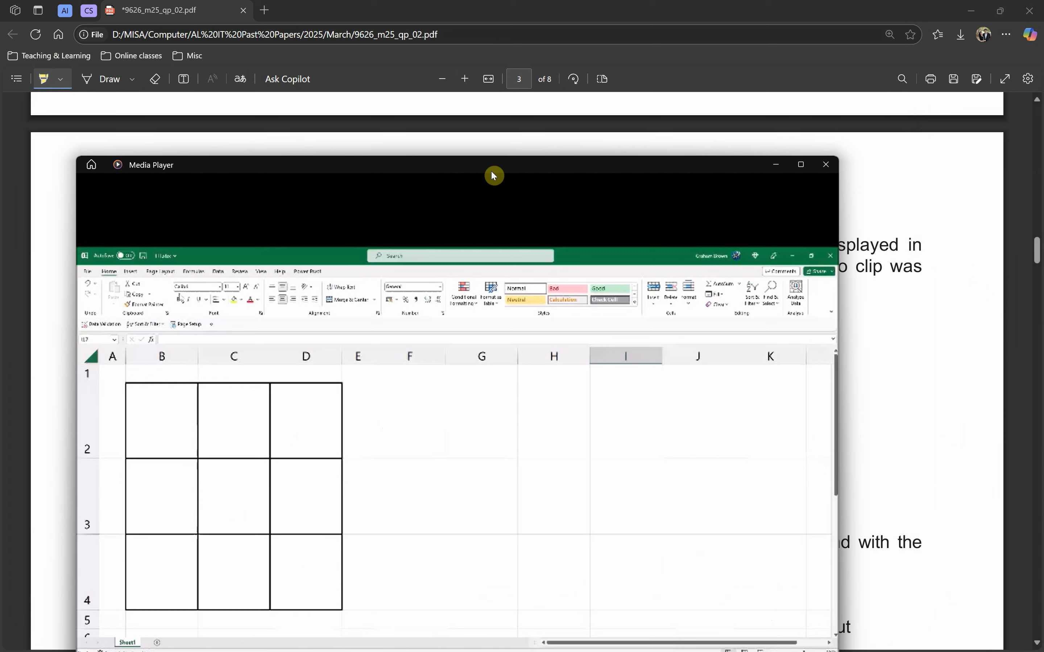
drag(518, 165, 539, 49)
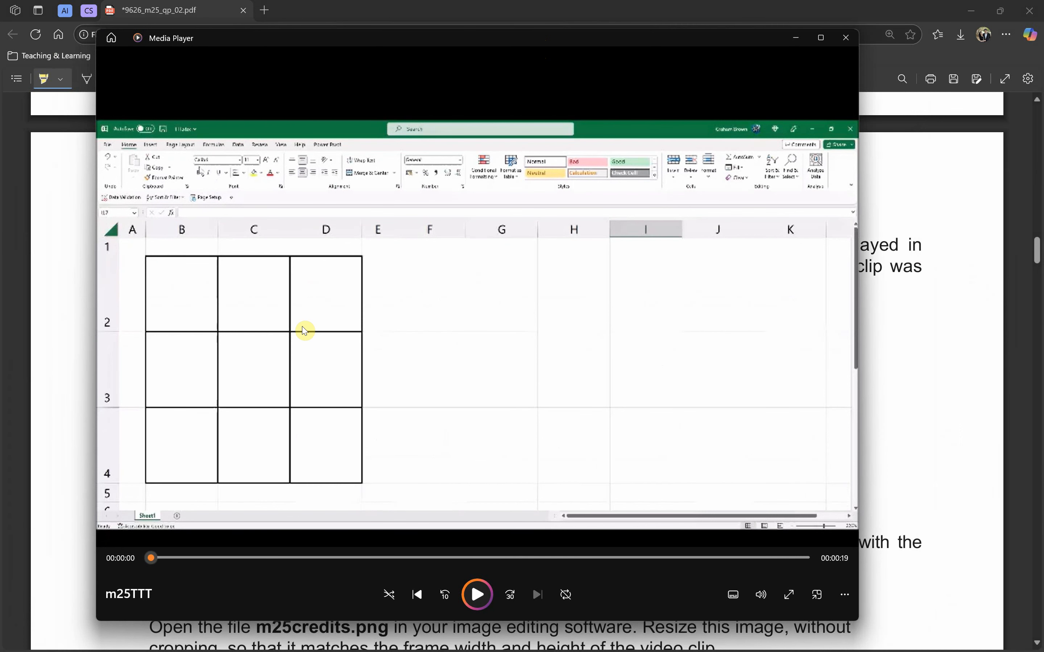
click(845, 38)
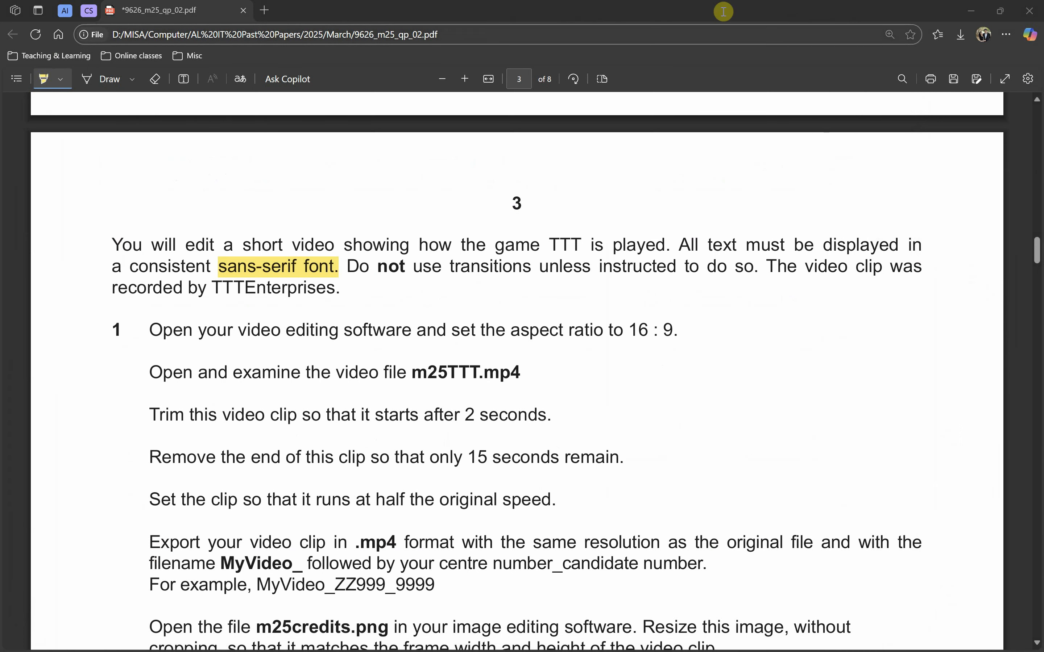
Step: Highlight "after 2 seconds." in the trimming instruction of question 1
scroll(307, 373, down, 3)
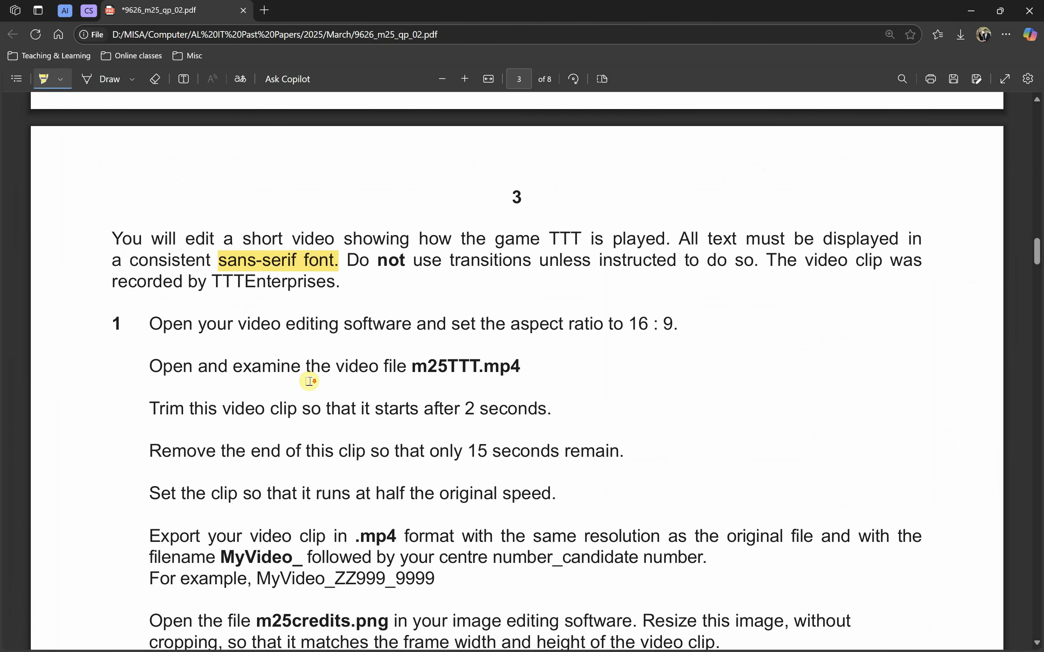
ctrl+scroll(362, 322, up, 1)
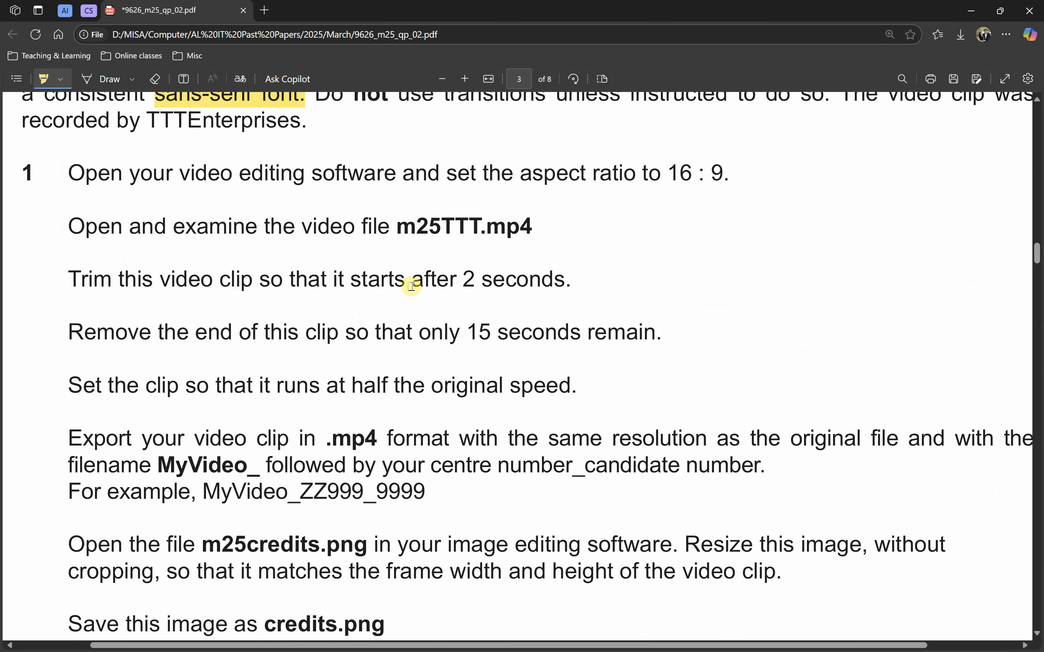
mouse_move(411, 287)
mouse_down()
mouse_move(415, 278)
mouse_move(569, 286)
mouse_up()
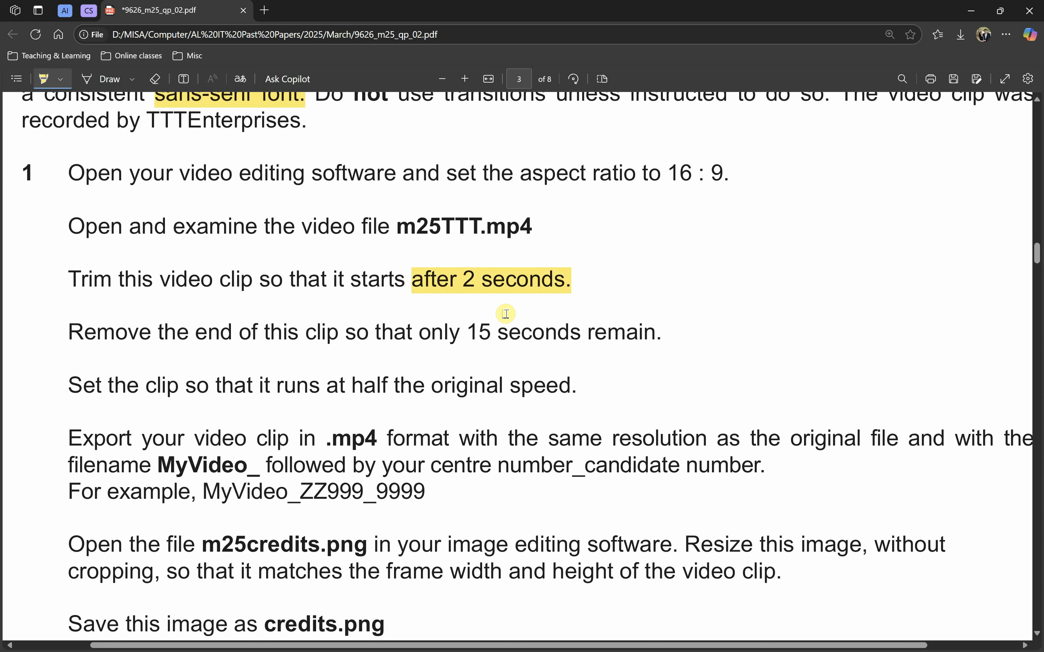
Step: Add m25TTT.mp4 from the source files folder to the Movie Maker project and widen the storyboard area
key(alt+Tab)
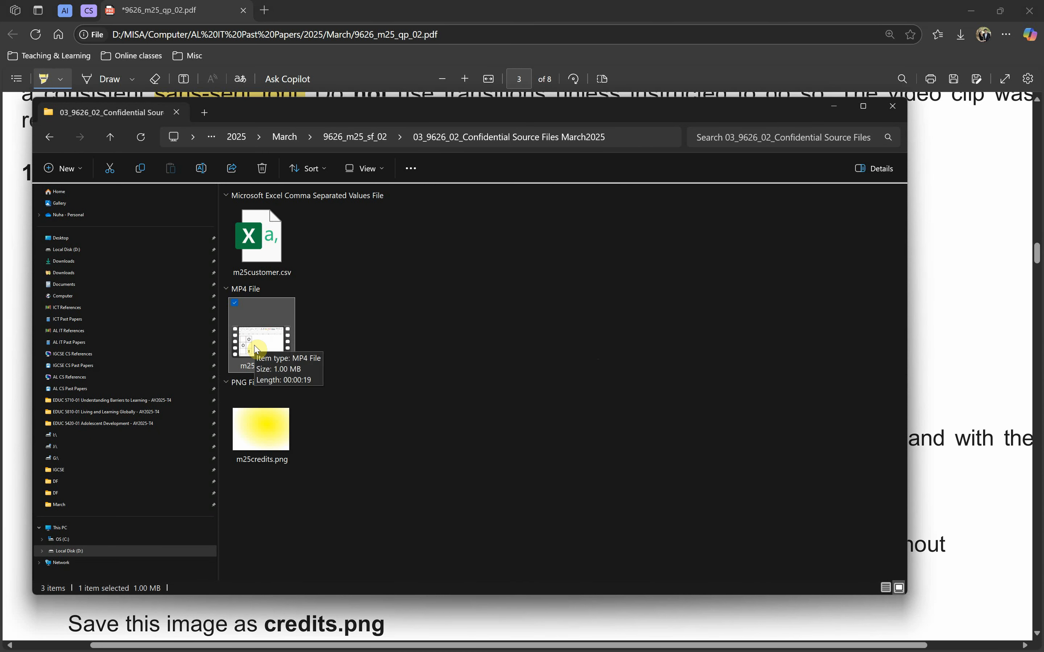
key(alt+Tab)
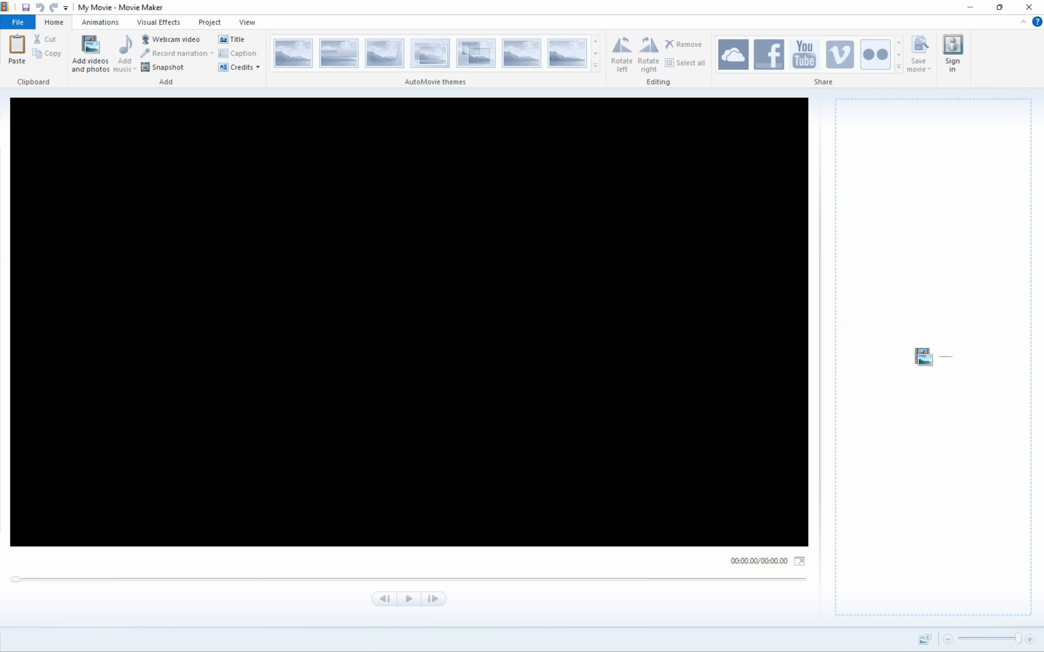
drag(293, 190, 930, 259)
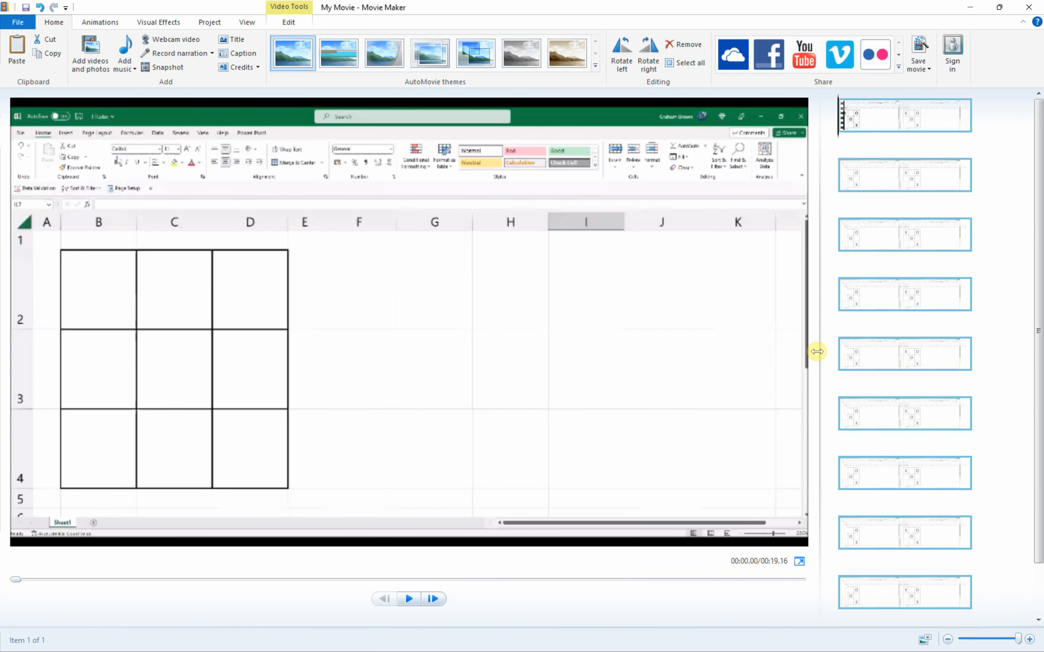
drag(817, 351, 479, 352)
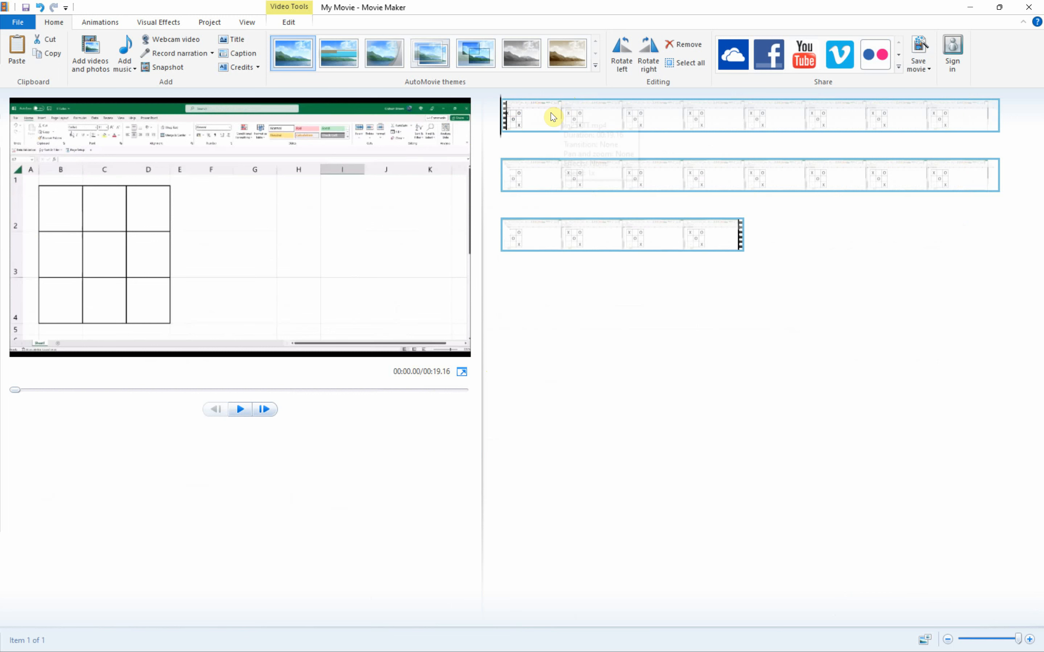
Step: Try splitting the clip at 00:02.00 and undo the split
click(533, 139)
drag(534, 144, 675, 149)
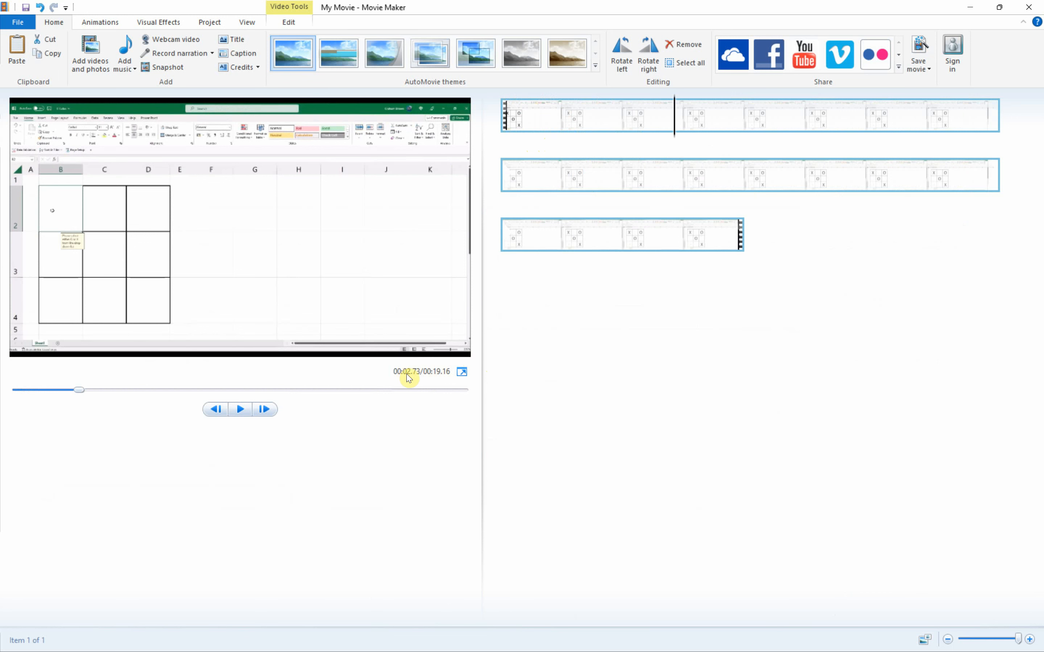
drag(672, 138, 630, 142)
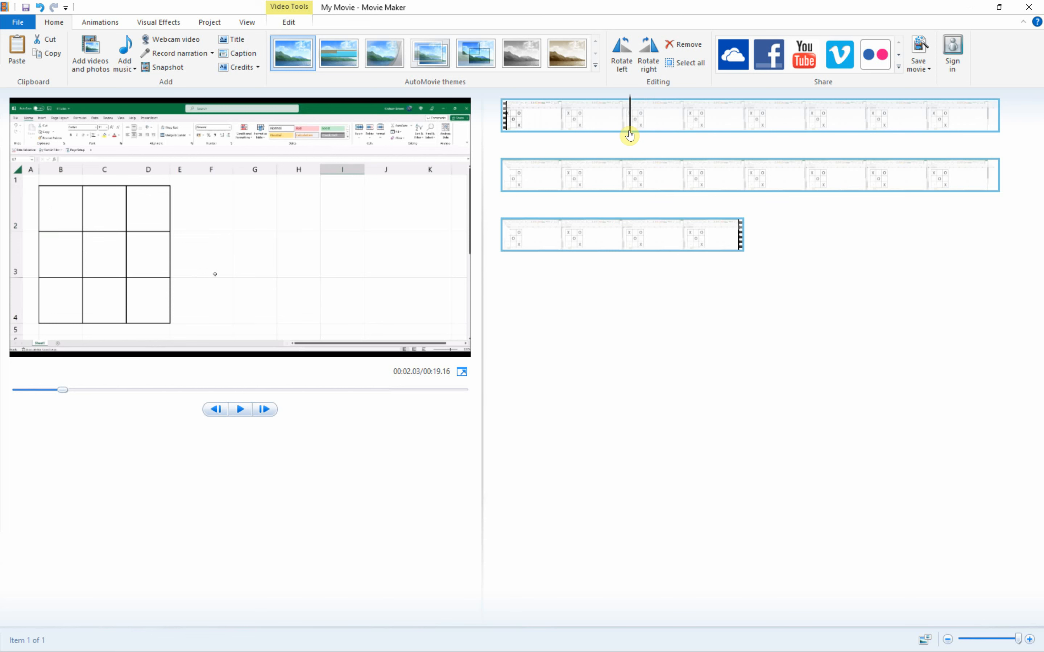
click(215, 410)
click(248, 23)
click(287, 21)
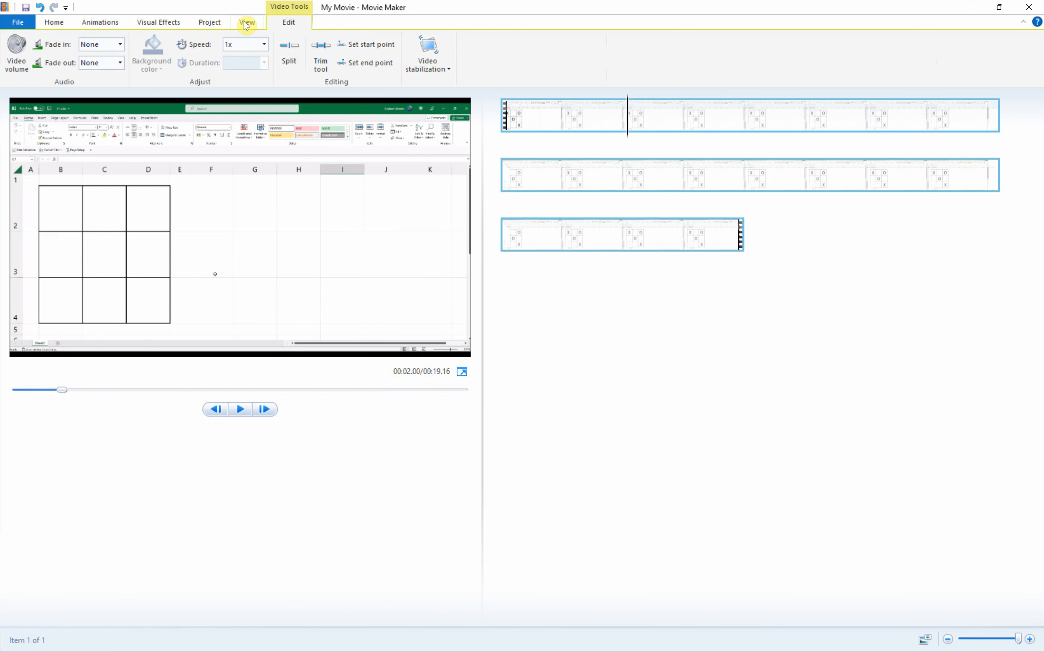
click(288, 49)
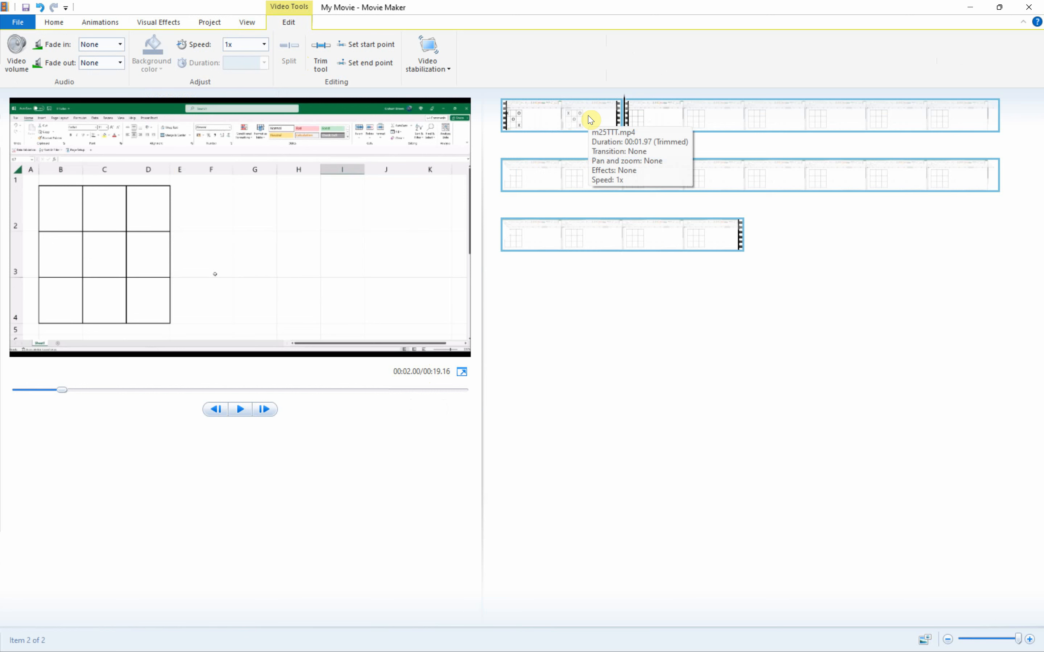
key(ctrl+z)
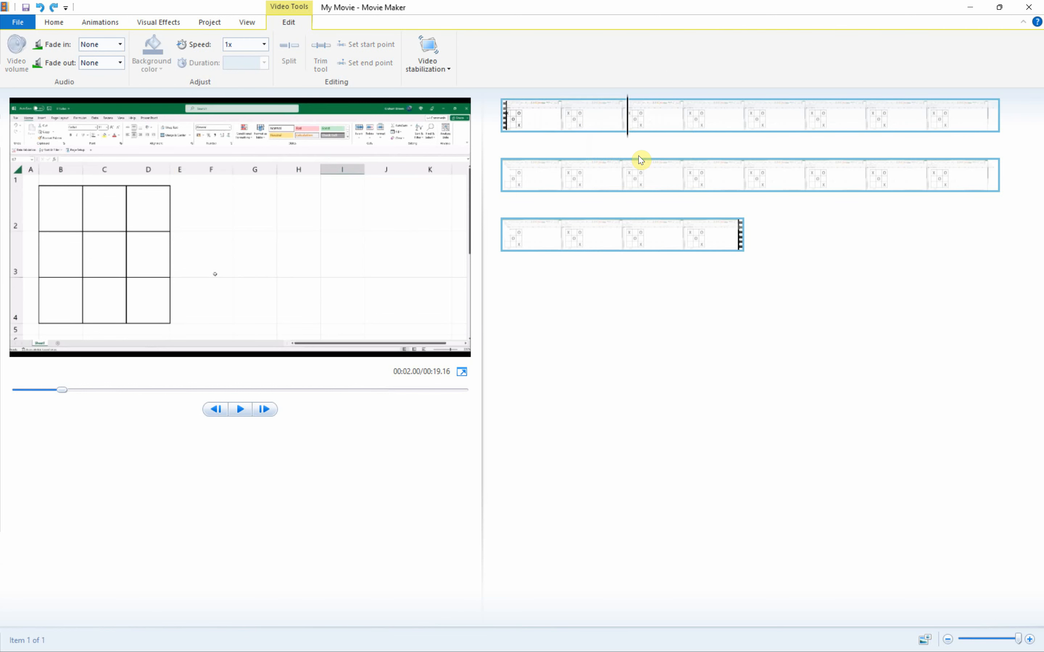
Step: Split the clip at 00:02.03 and delete its opening section, checking the new start with a short playback
click(602, 141)
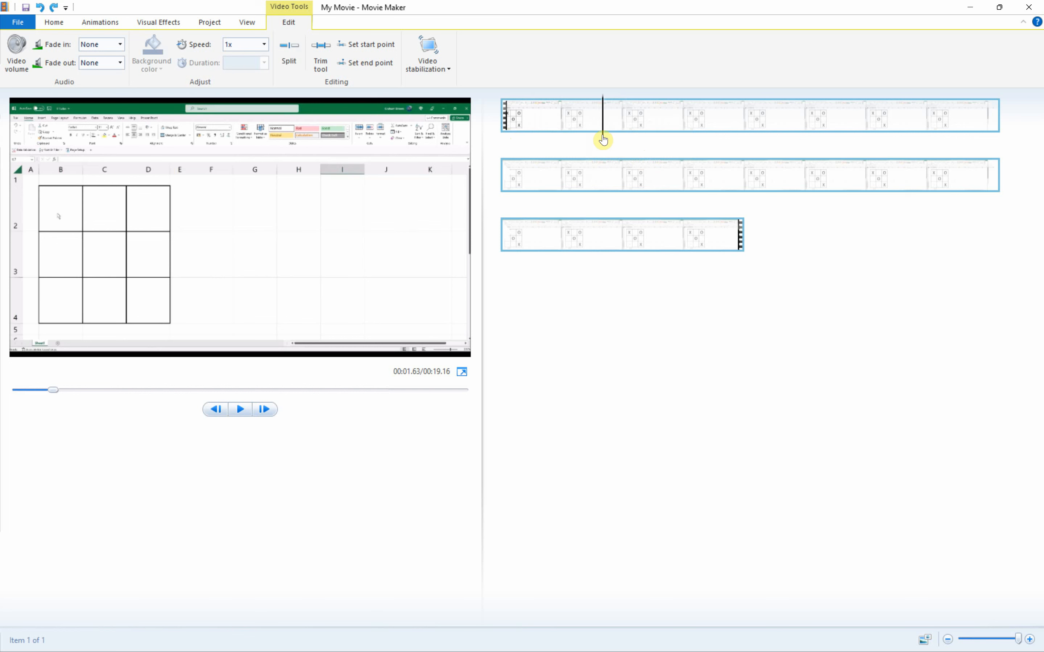
drag(603, 140, 630, 140)
click(297, 56)
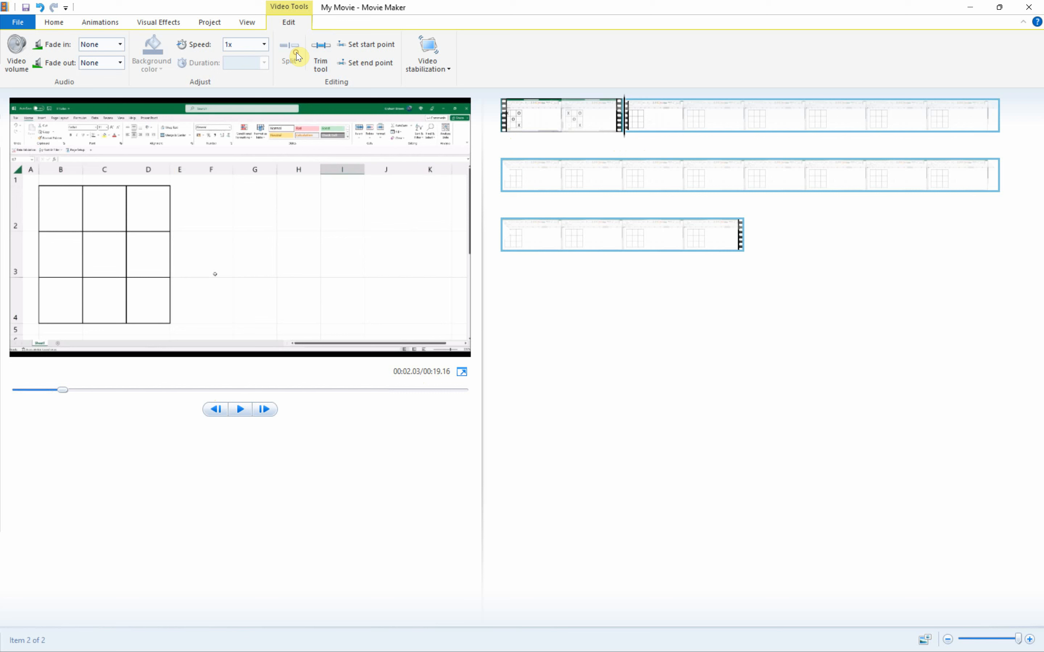
click(606, 311)
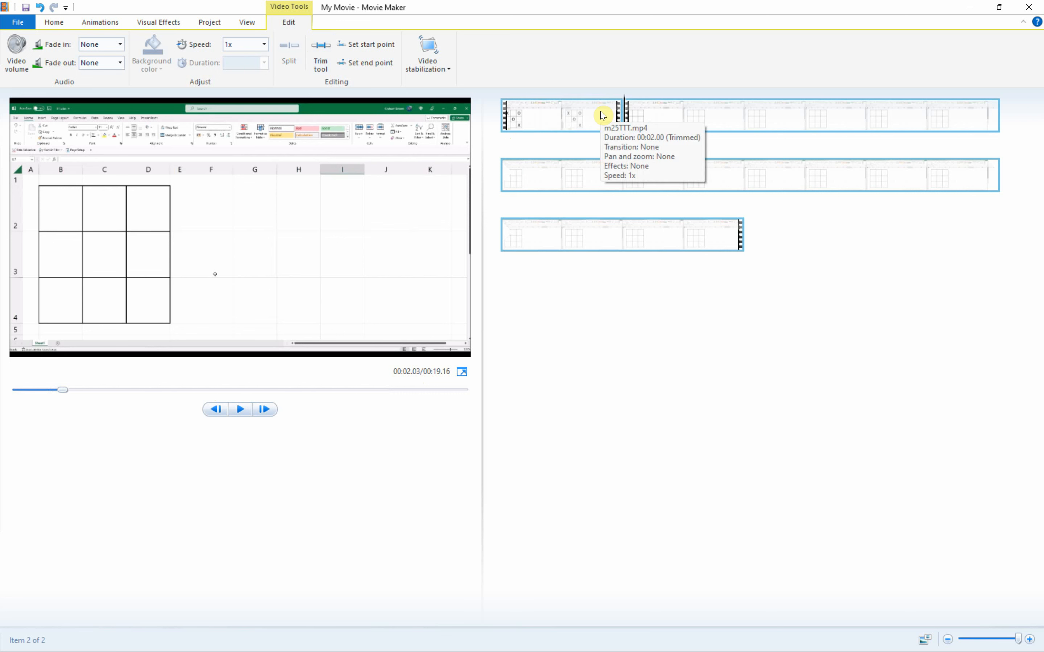
click(603, 116)
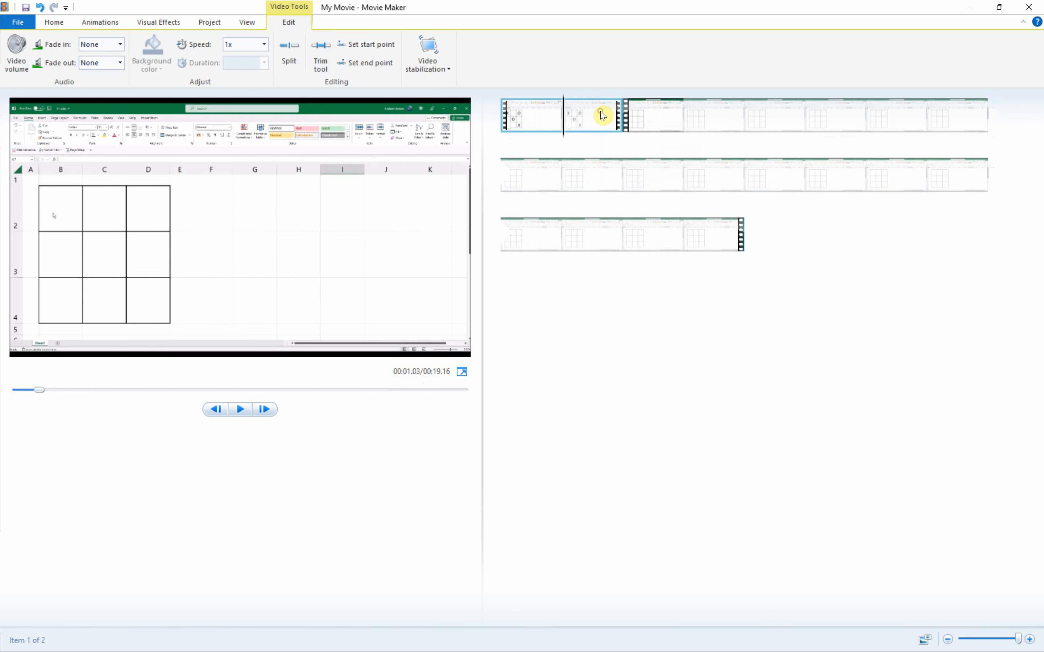
key(Delete)
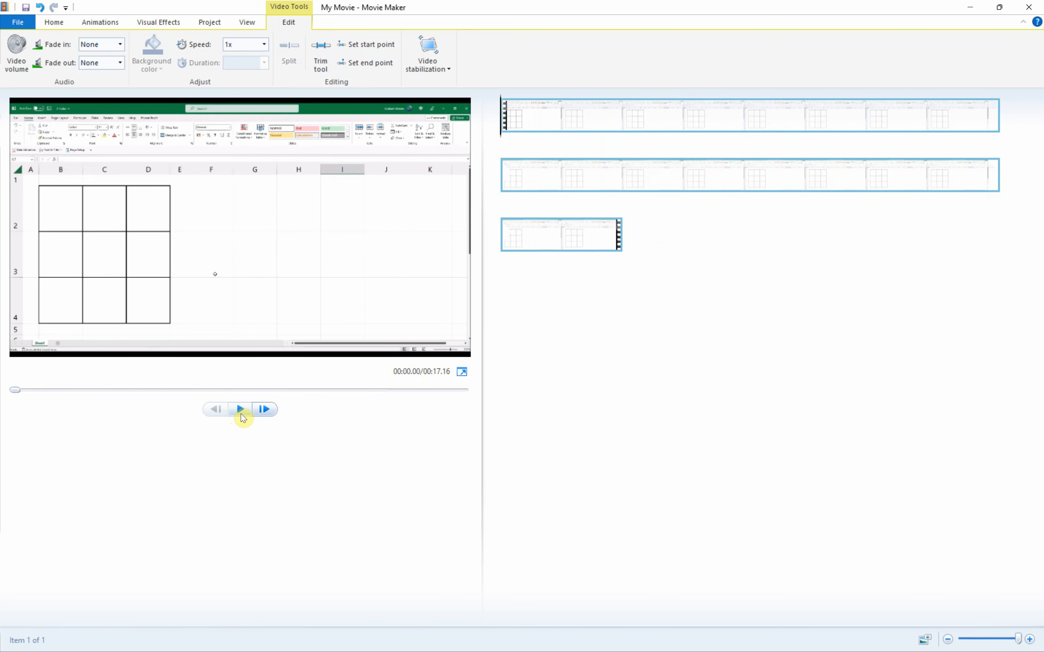
click(241, 410)
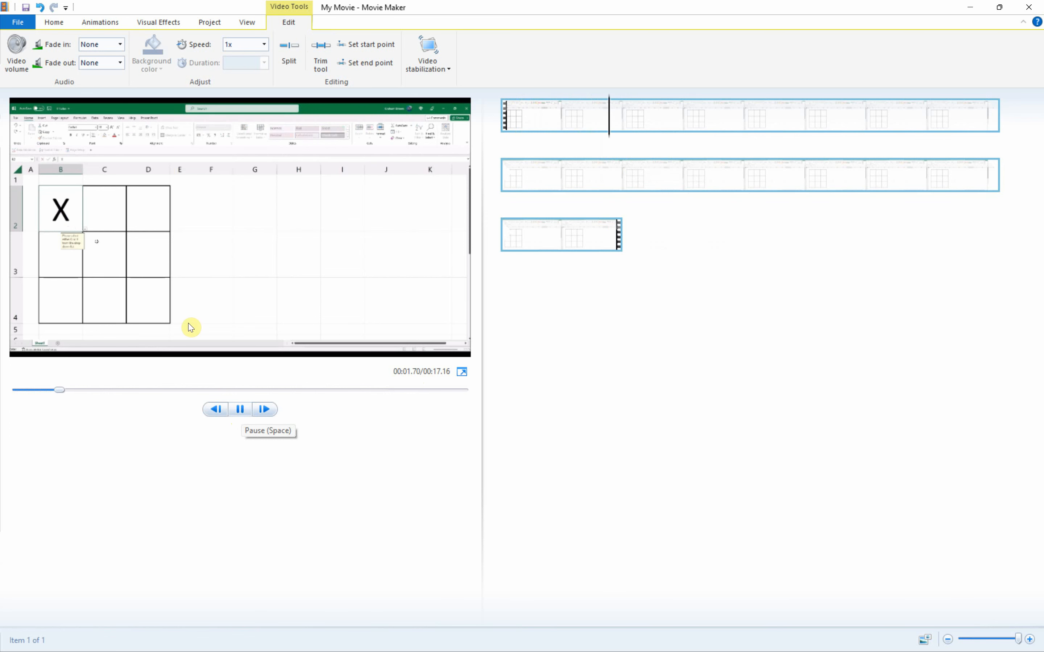
click(239, 410)
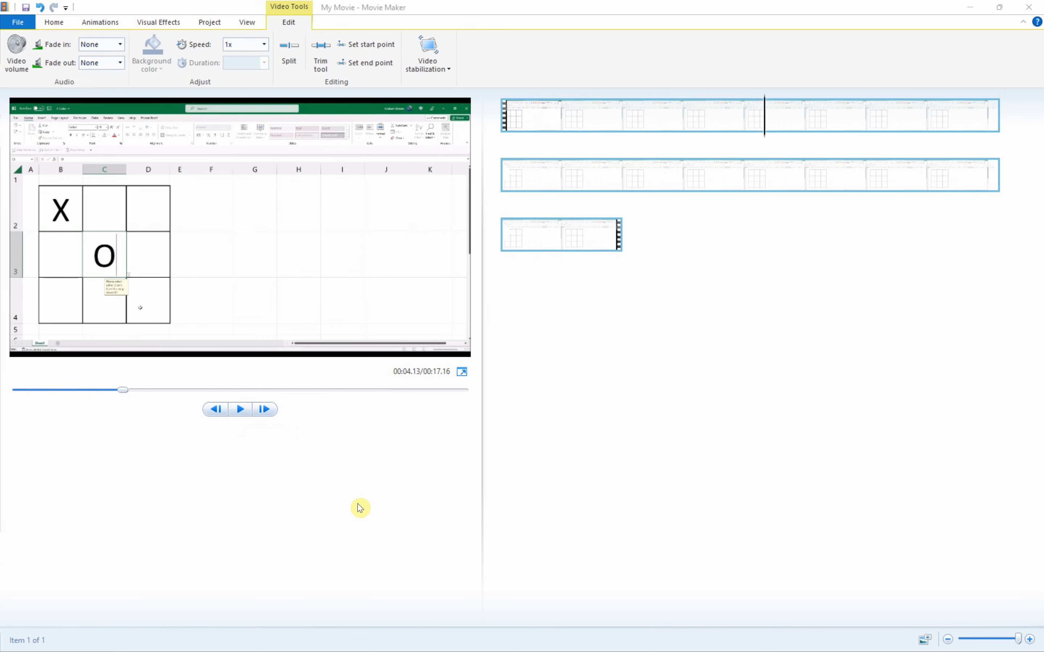
Step: Switch to the question paper and highlight "starts" in the trimming instruction in yellow
key(alt+Tab)
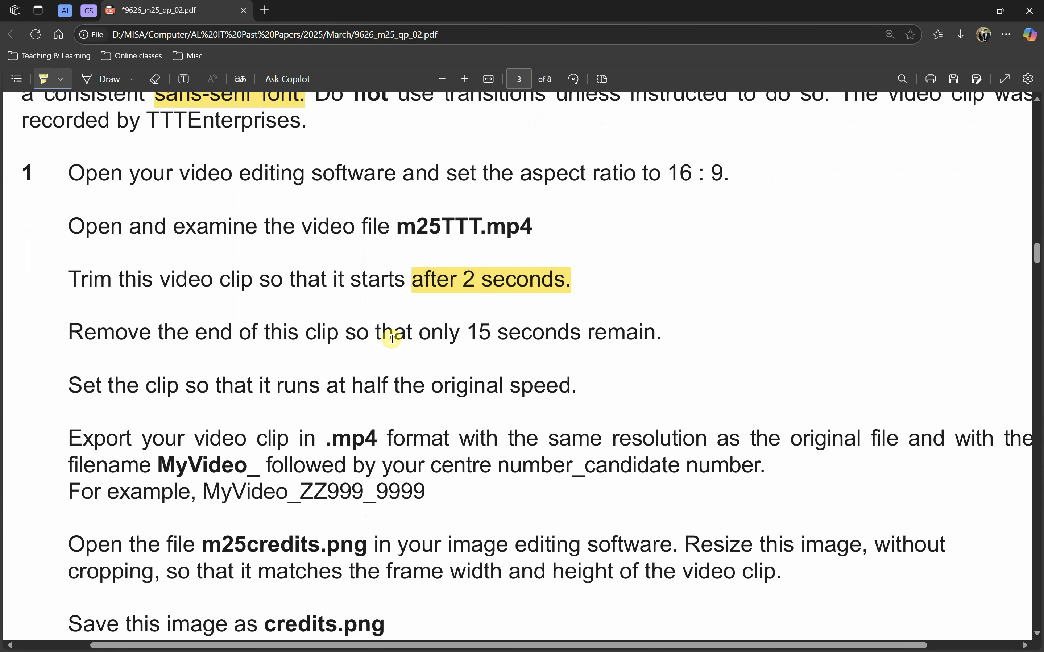
double_click(375, 281)
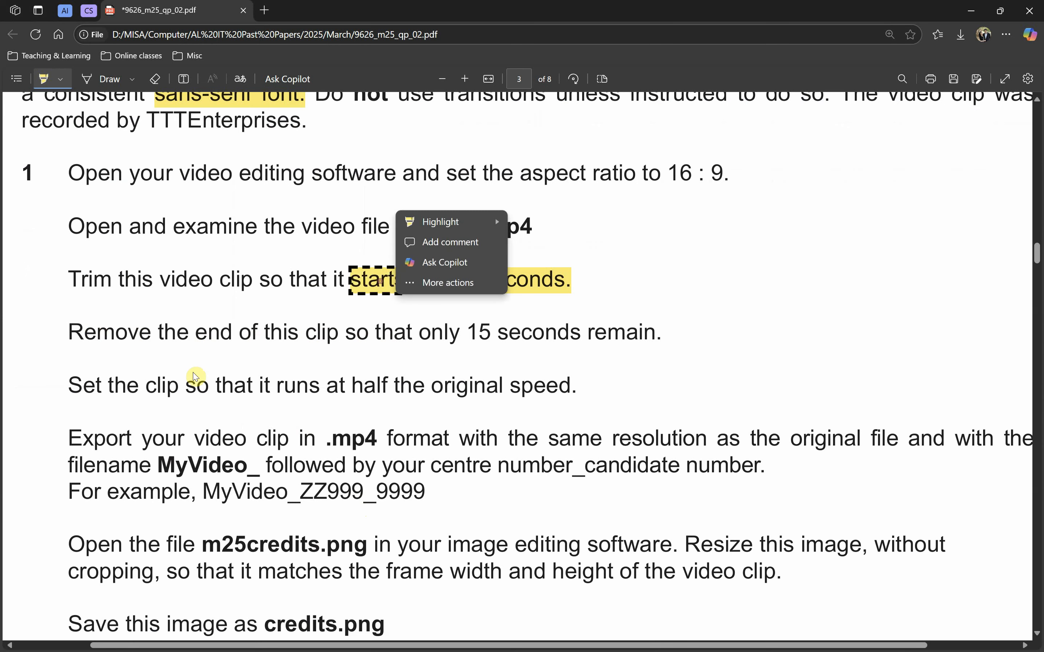
click(105, 347)
Step: Change the highlight colour of "sans-serif font." in the introductory paragraph to green
scroll(215, 170, up, 4)
click(281, 287)
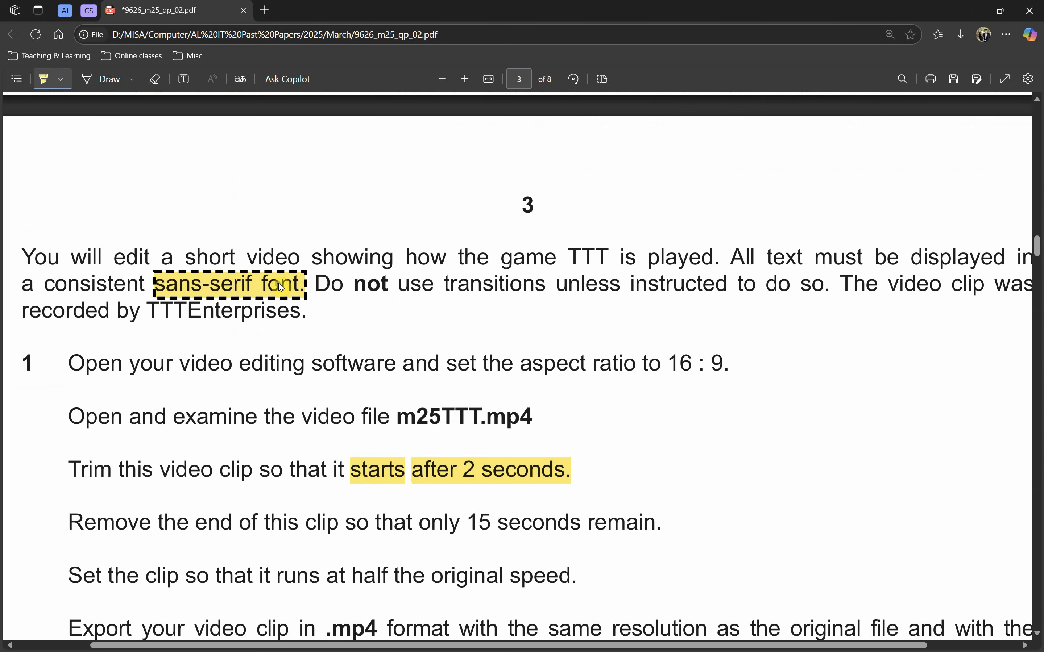
right_click(280, 287)
mouse_move(442, 297)
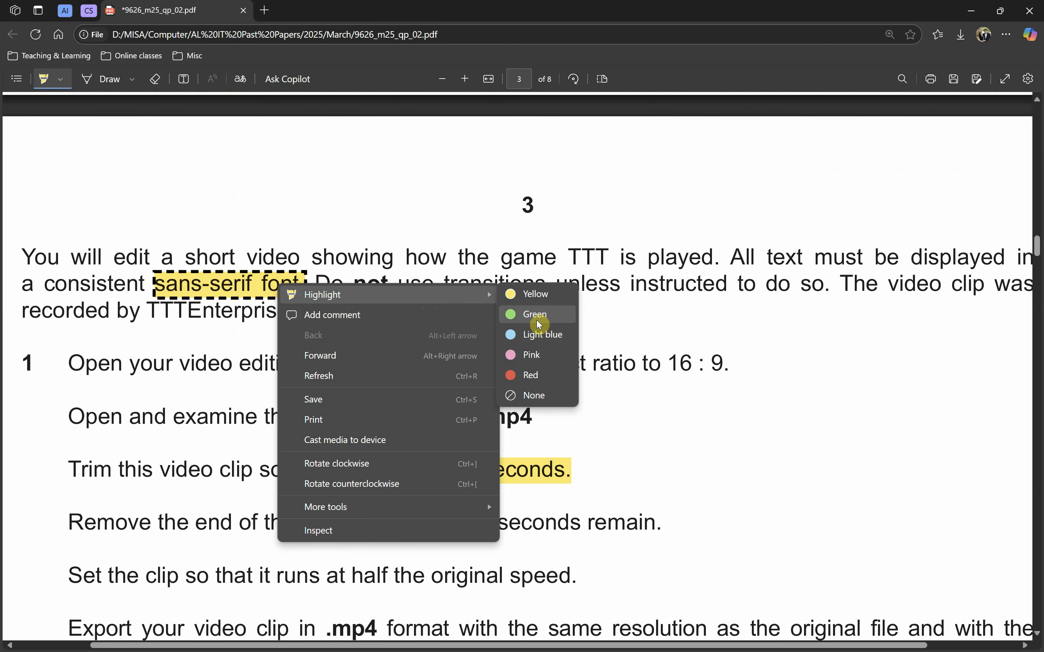
click(539, 324)
Step: Highlight "end" and "15 seconds remain." in the instruction about removing the end of the clip
scroll(253, 351, down, 4)
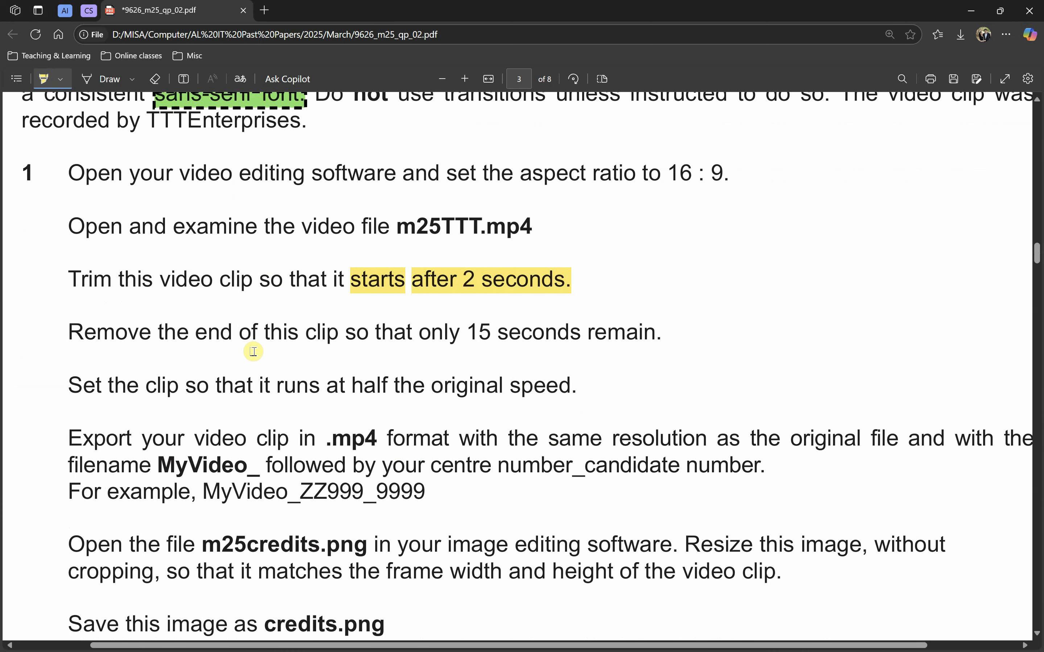
scroll(254, 351, down, 1)
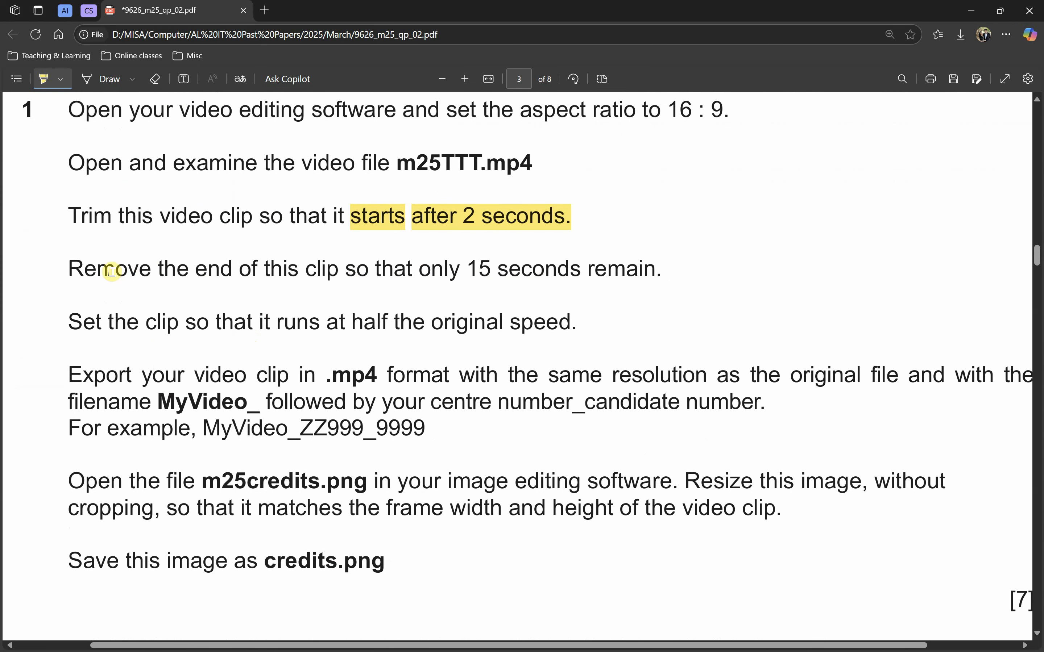
drag(195, 269, 233, 270)
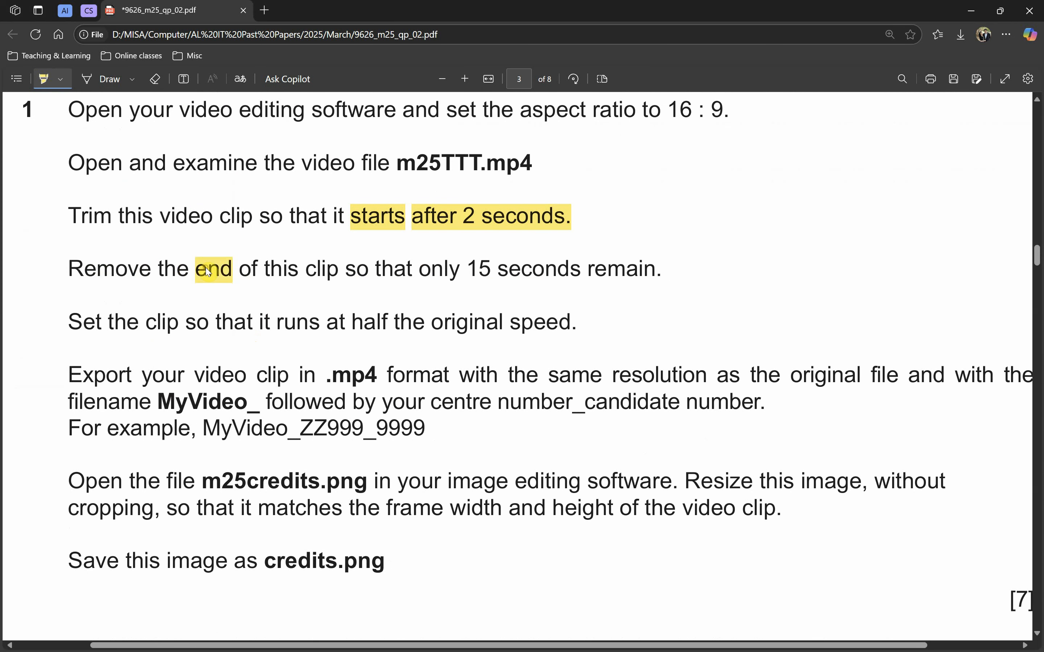
click(436, 311)
drag(469, 270, 652, 274)
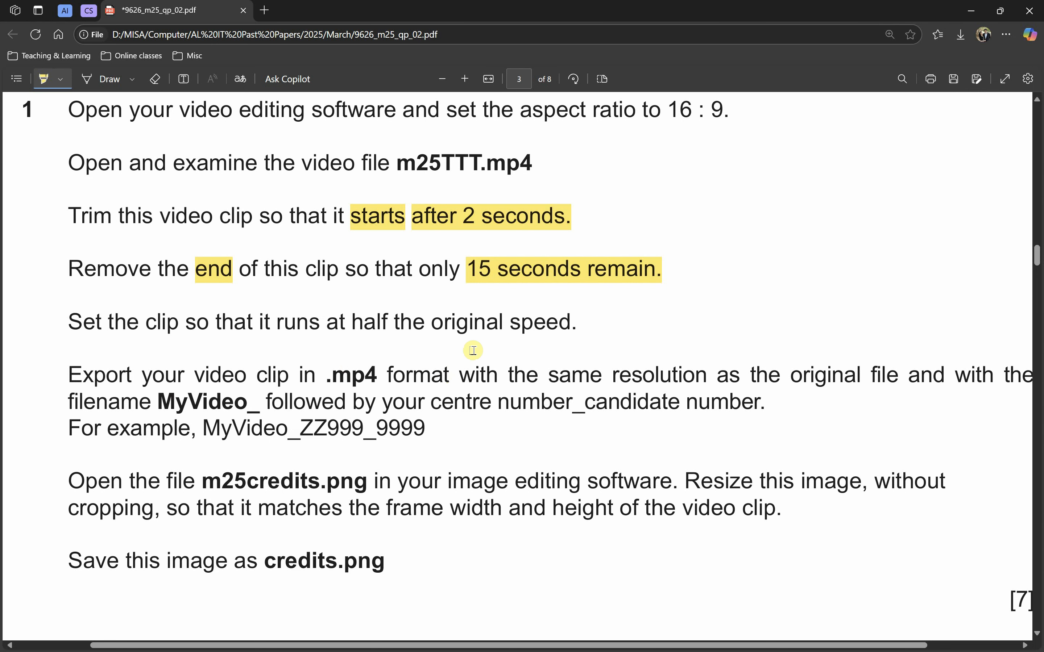
Step: Switch to Movie Maker, split the clip at 00:15.03 and delete the section after the split
key(alt+Tab)
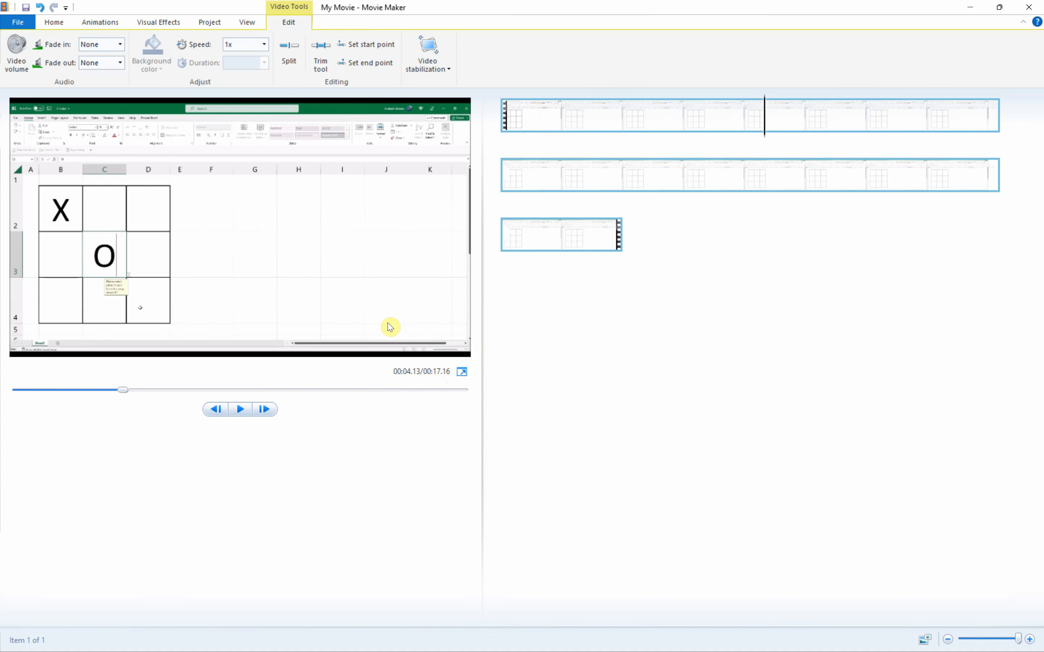
drag(125, 392, 413, 405)
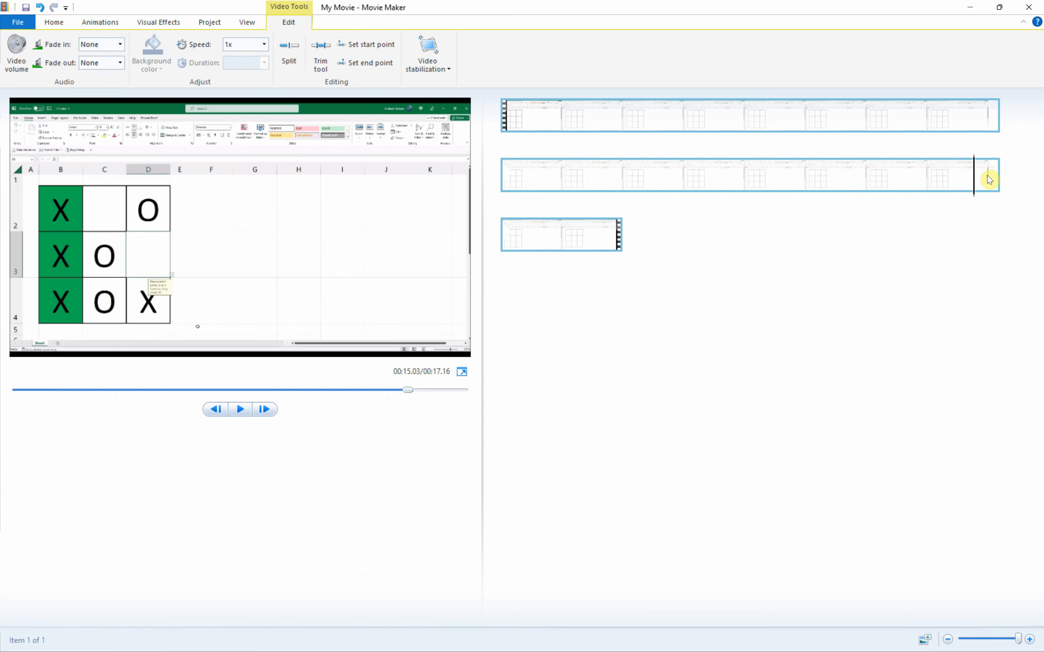
mouse_move(988, 181)
key(alt+Tab)
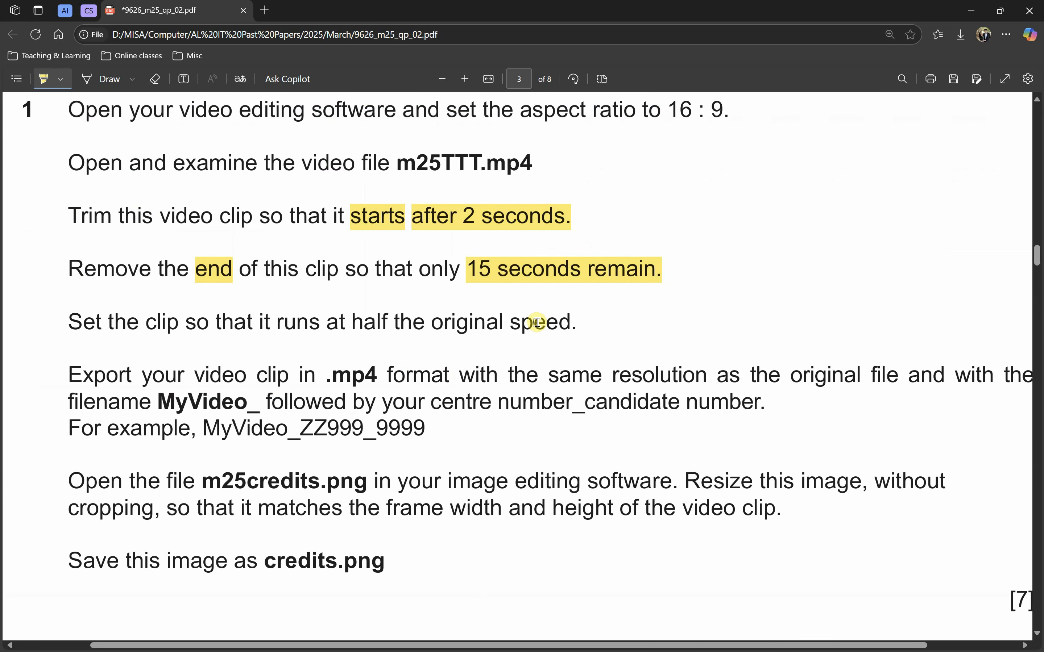
key(alt+Tab)
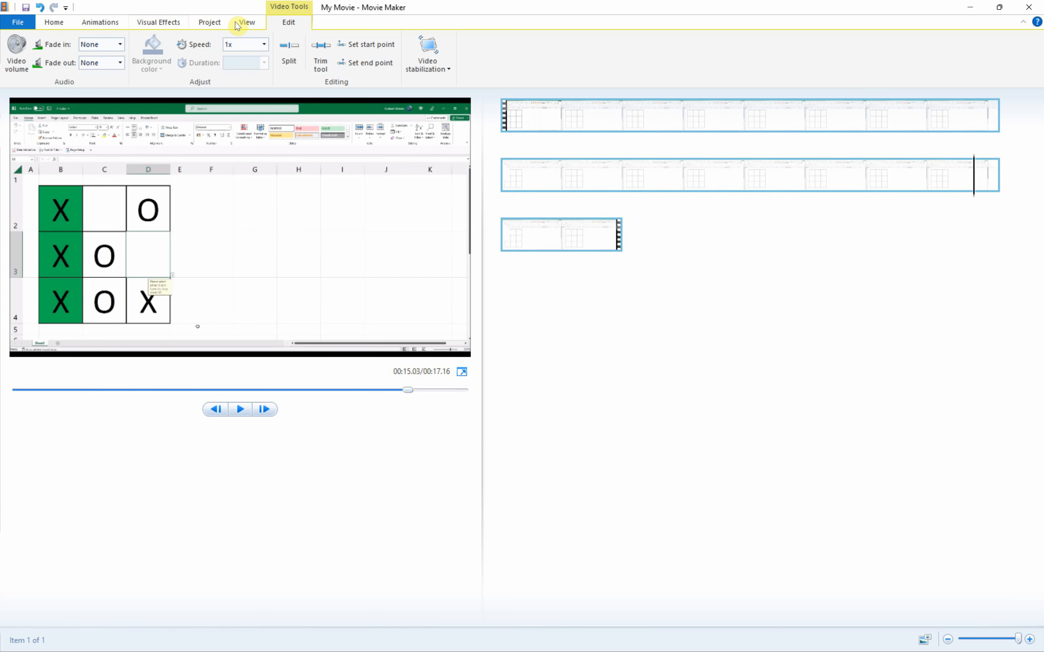
click(293, 55)
click(582, 233)
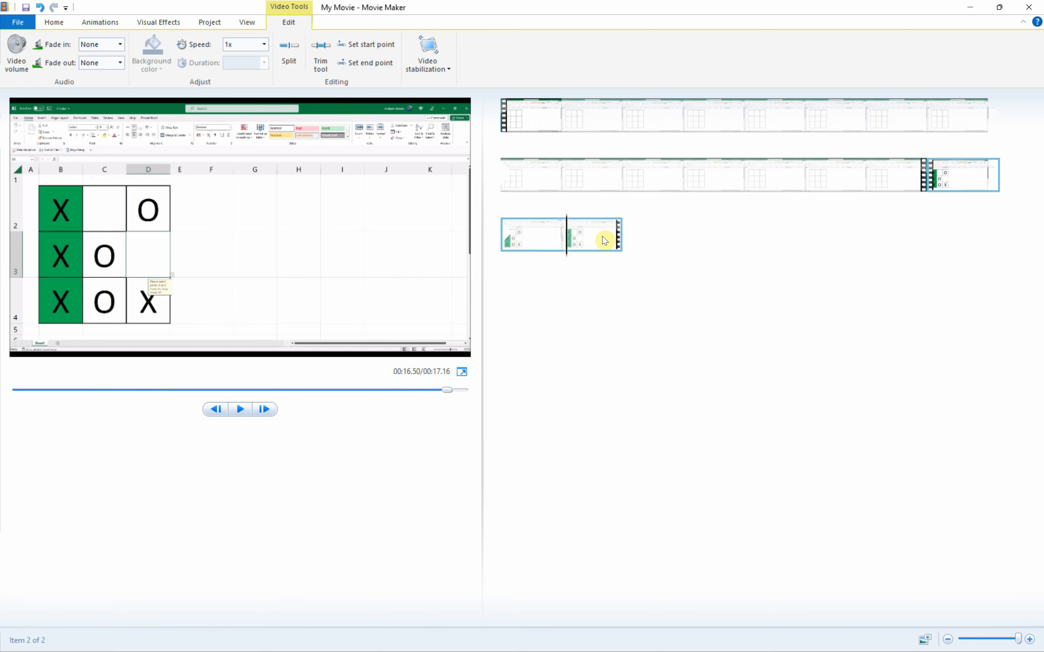
key(Delete)
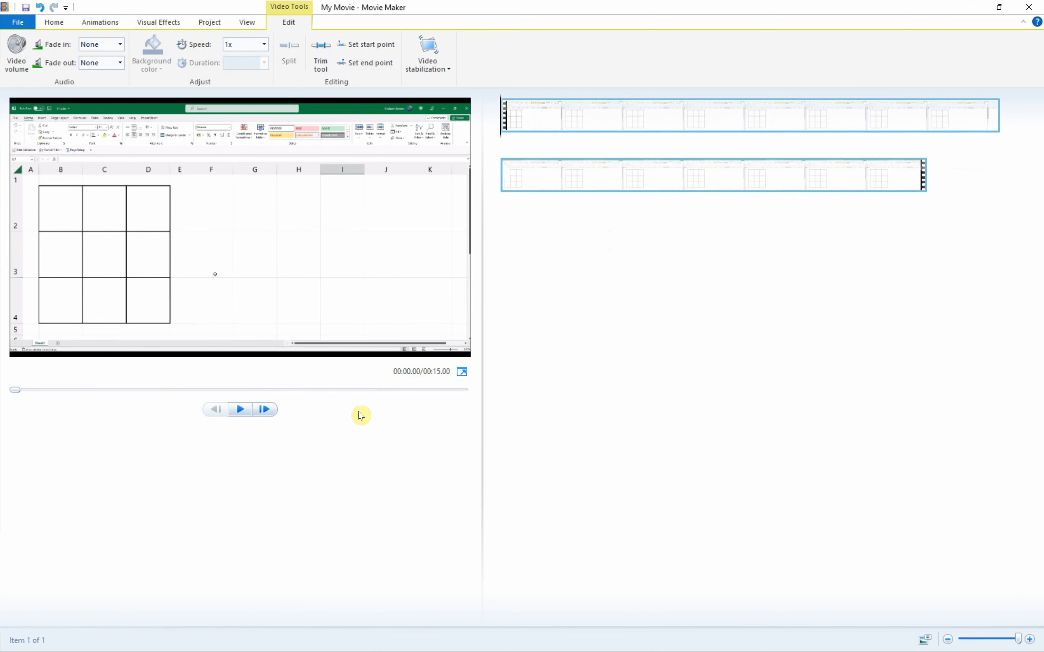
Step: Check the speed instruction in the question paper, play the shortened clip briefly in Movie Maker, and set its speed to 0.5x
key(alt+Tab)
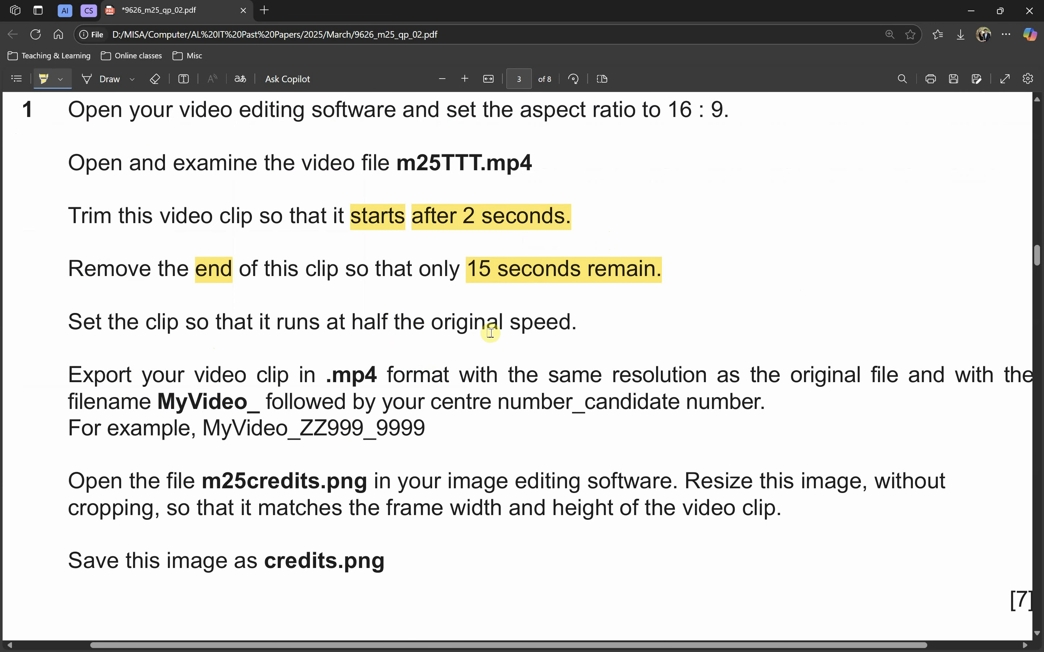
key(alt+Tab)
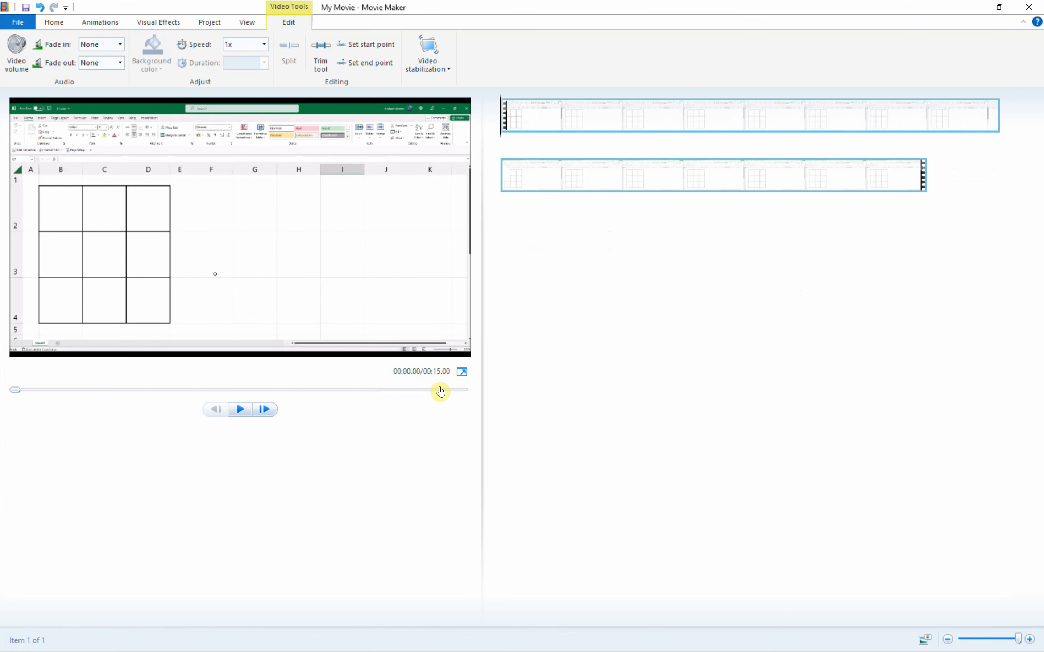
click(240, 408)
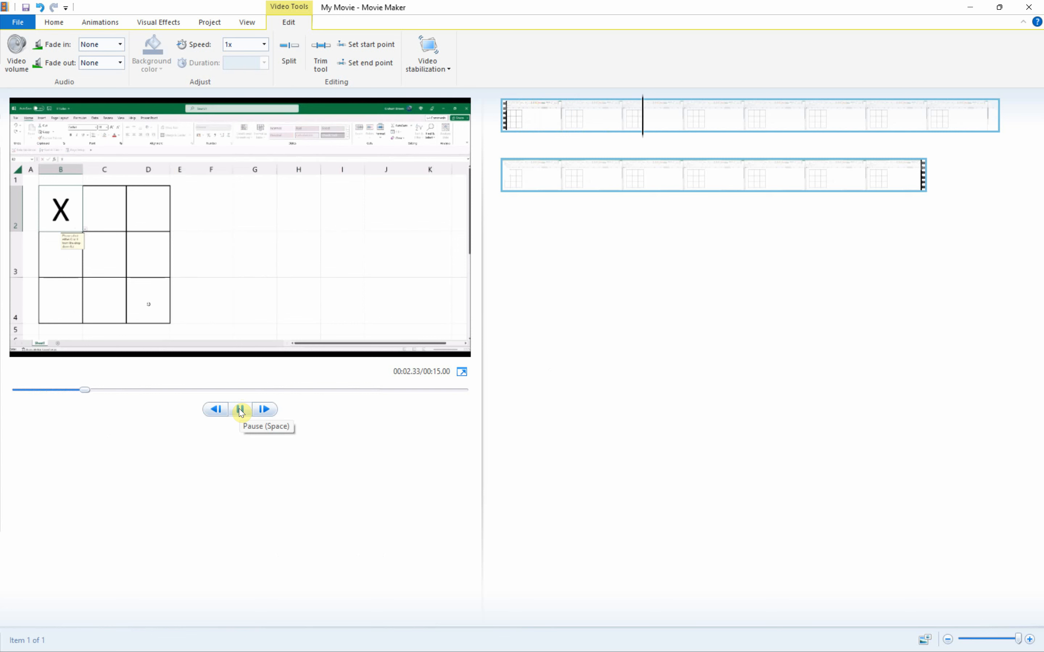
click(241, 415)
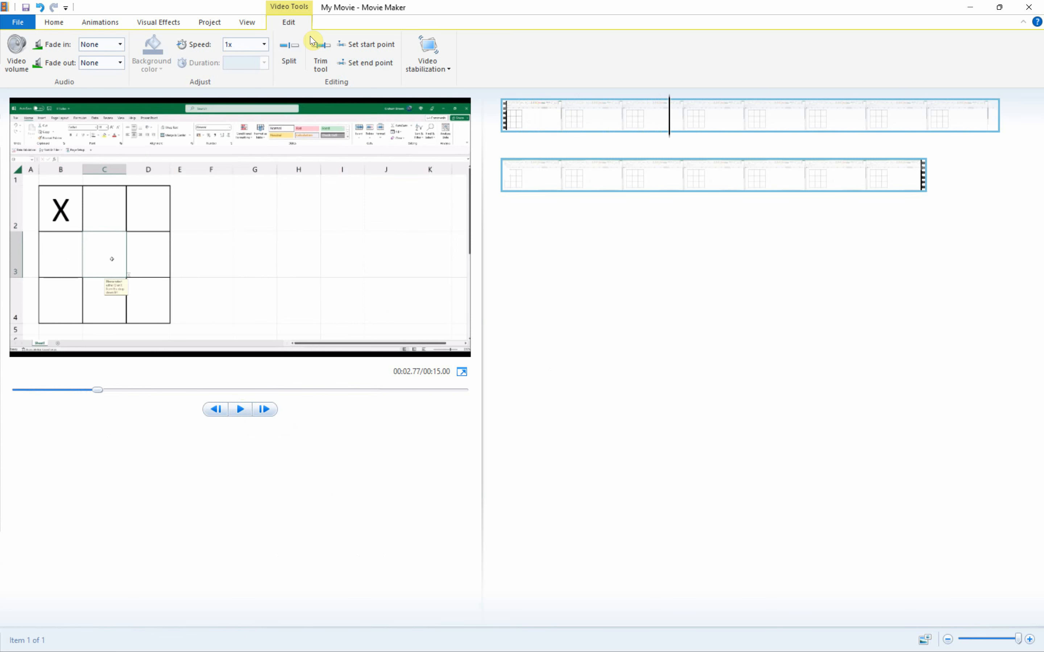
click(263, 50)
click(246, 81)
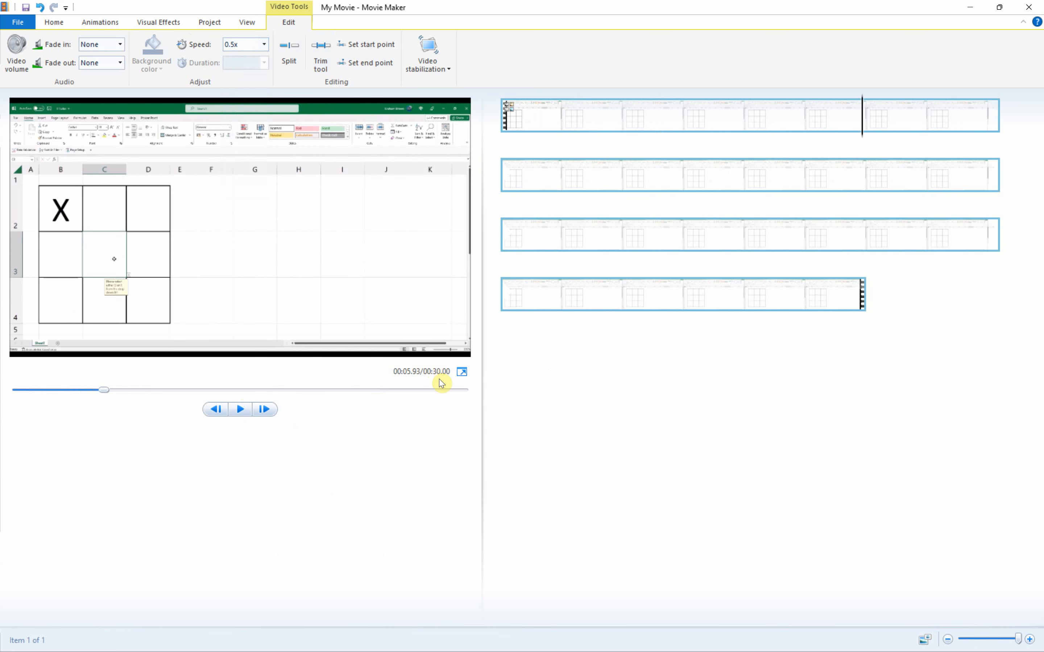
Step: Switch to the question paper, check the export instruction and select the example filename MyVideo_ZZ999_9999 for copying
key(alt+Tab)
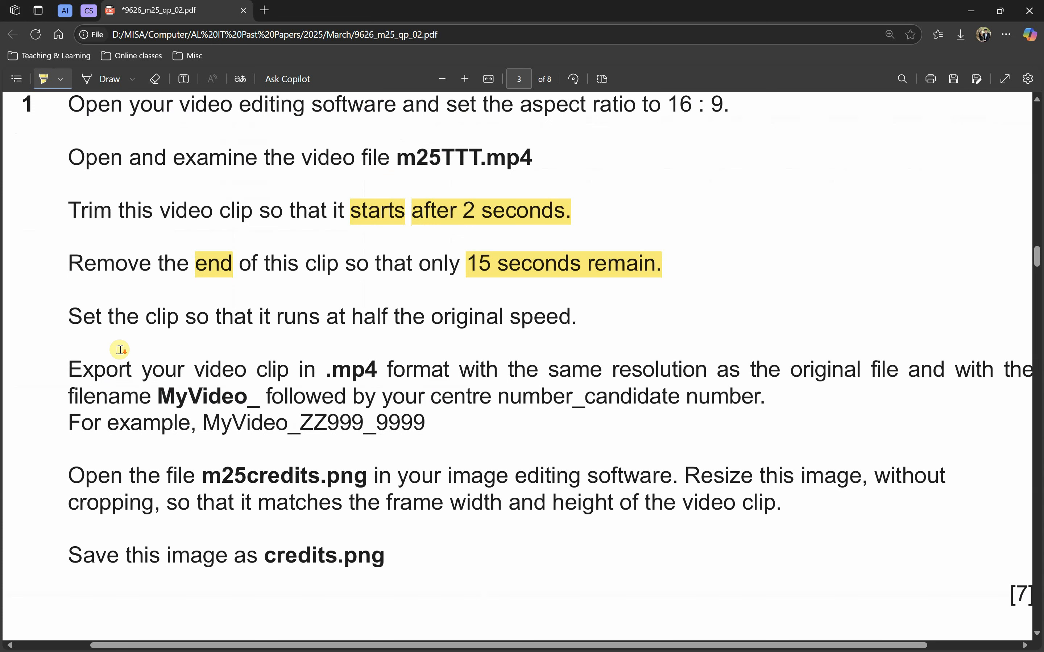
scroll(119, 349, down, 1)
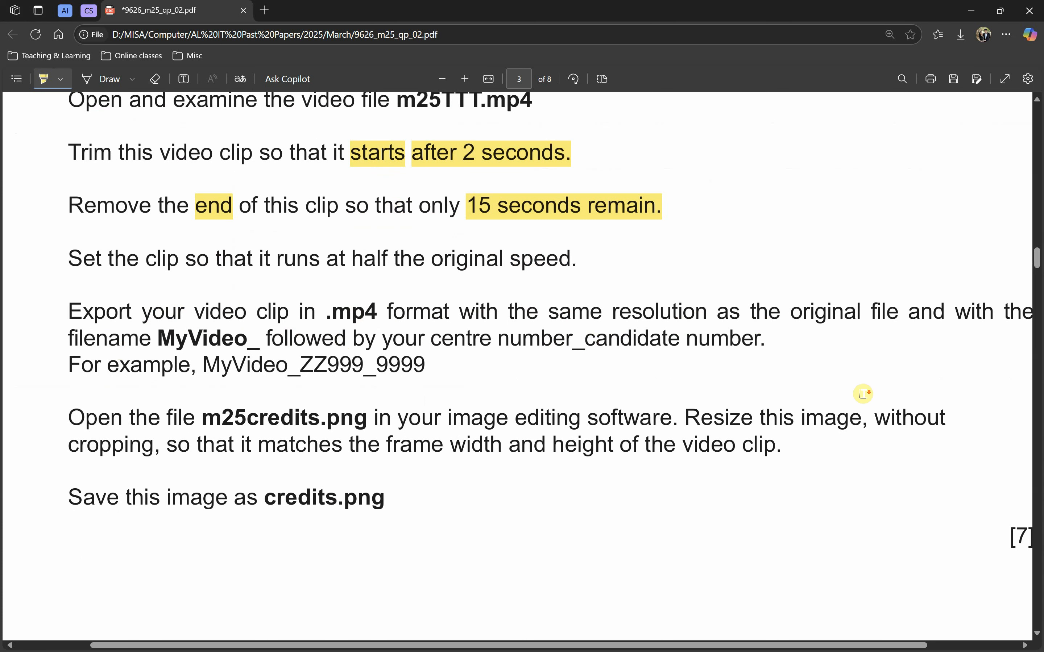
scroll(858, 393, down, 1)
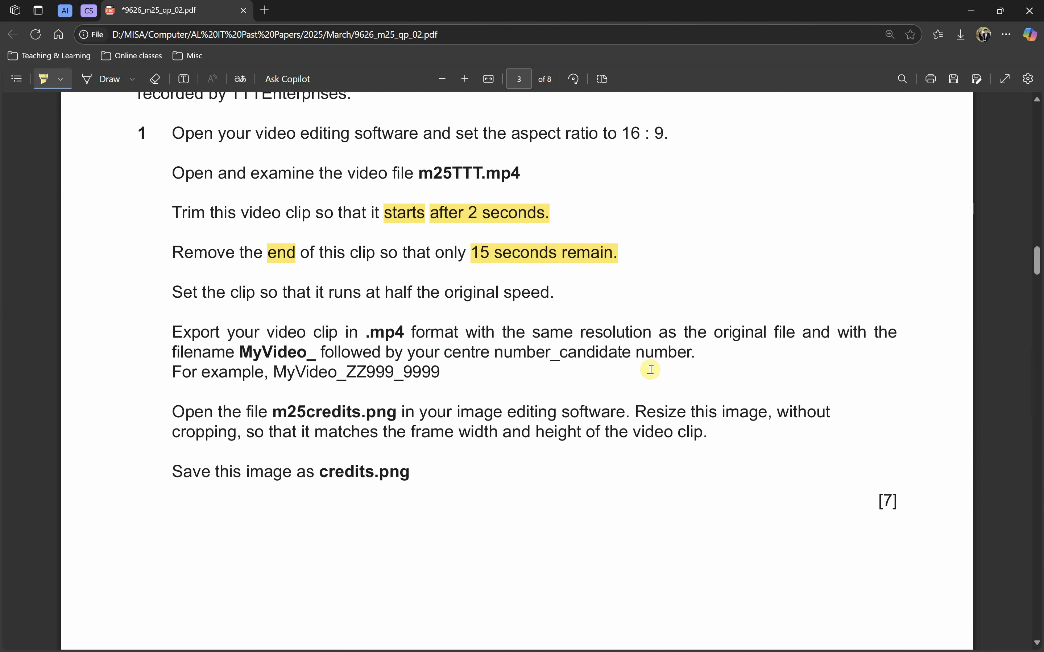
key(Escape)
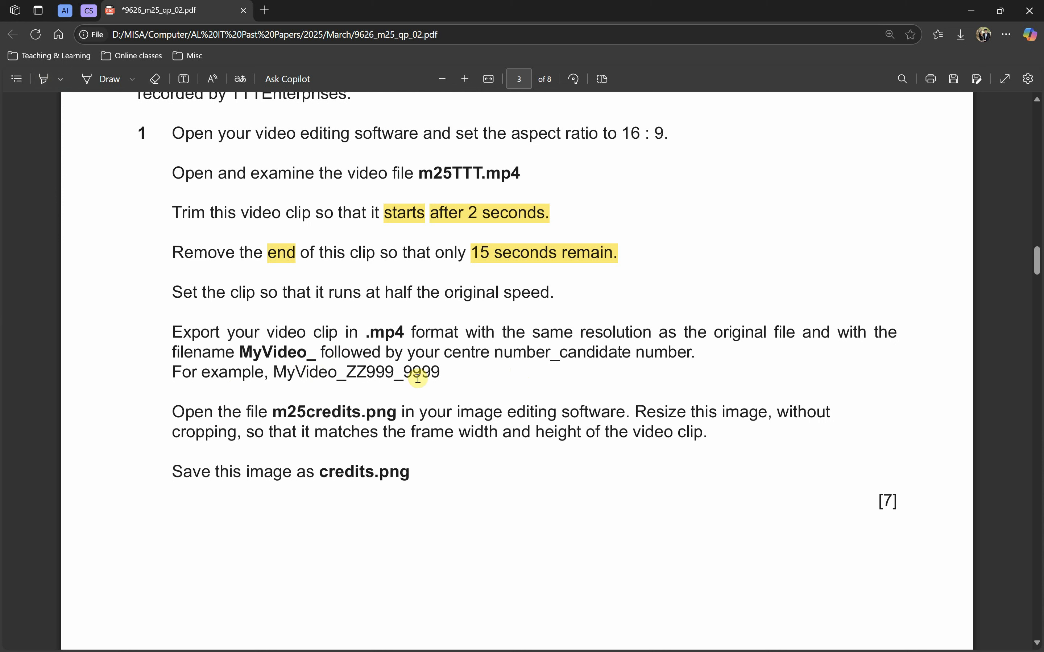
drag(440, 370, 279, 372)
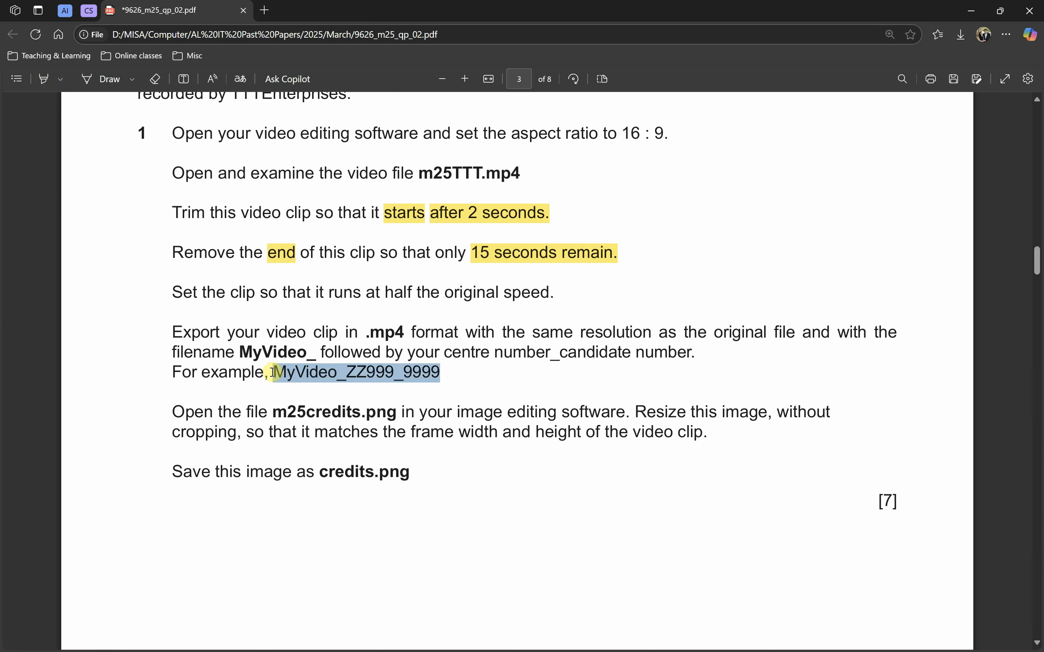
right_click(273, 372)
Step: Switch to the source files folder and check the frame width and height in the detailed properties of m25TTT.mp4
key(alt)
key(alt+Tab)
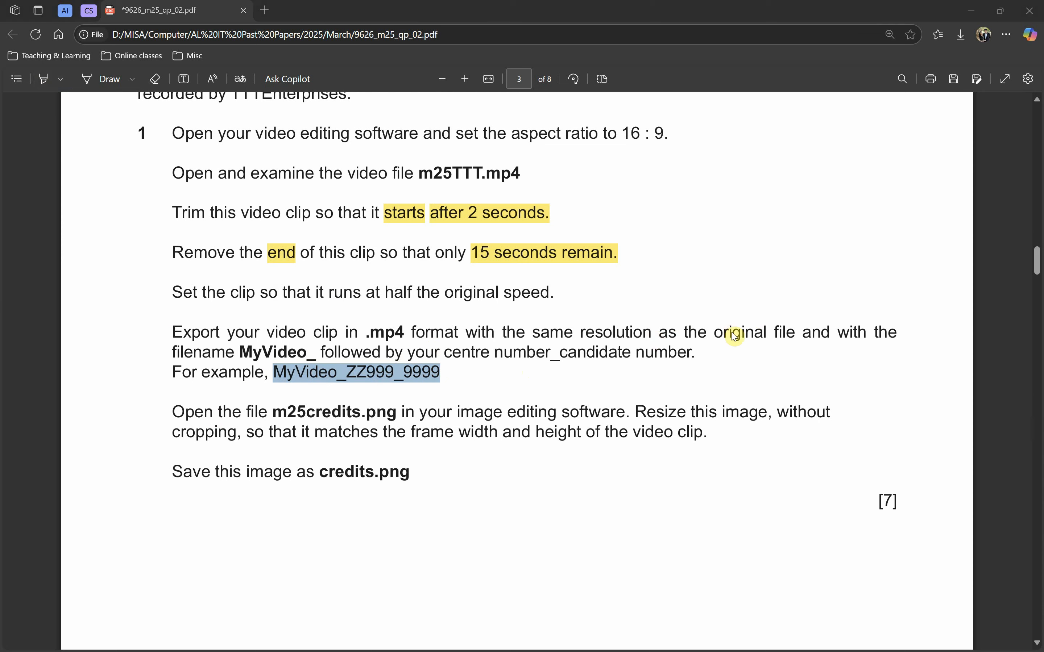
key(alt+Tab)
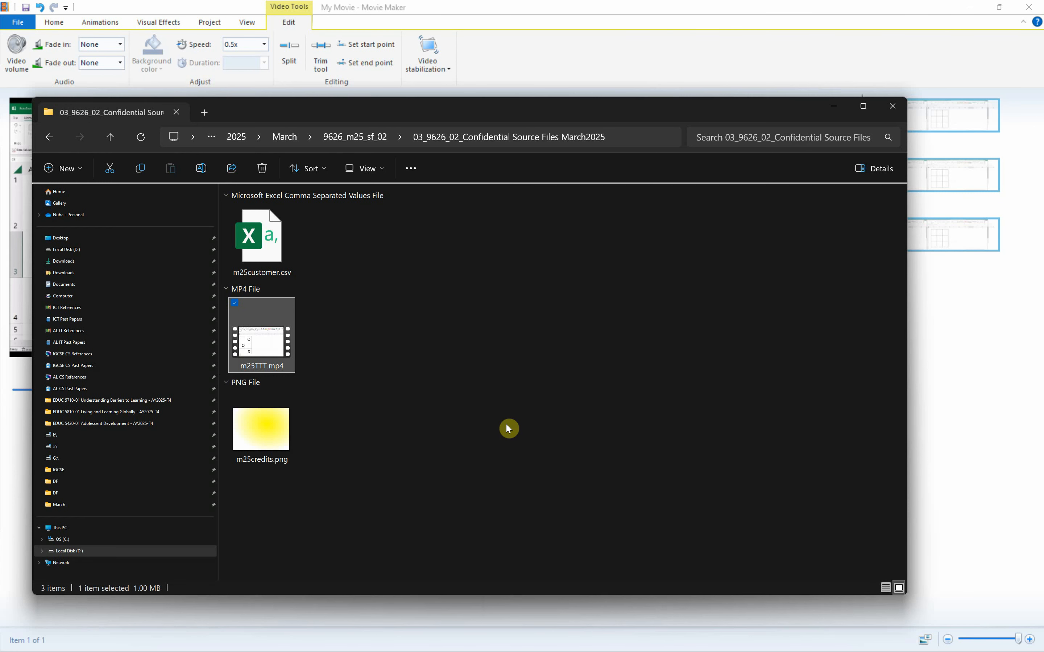
right_click(279, 341)
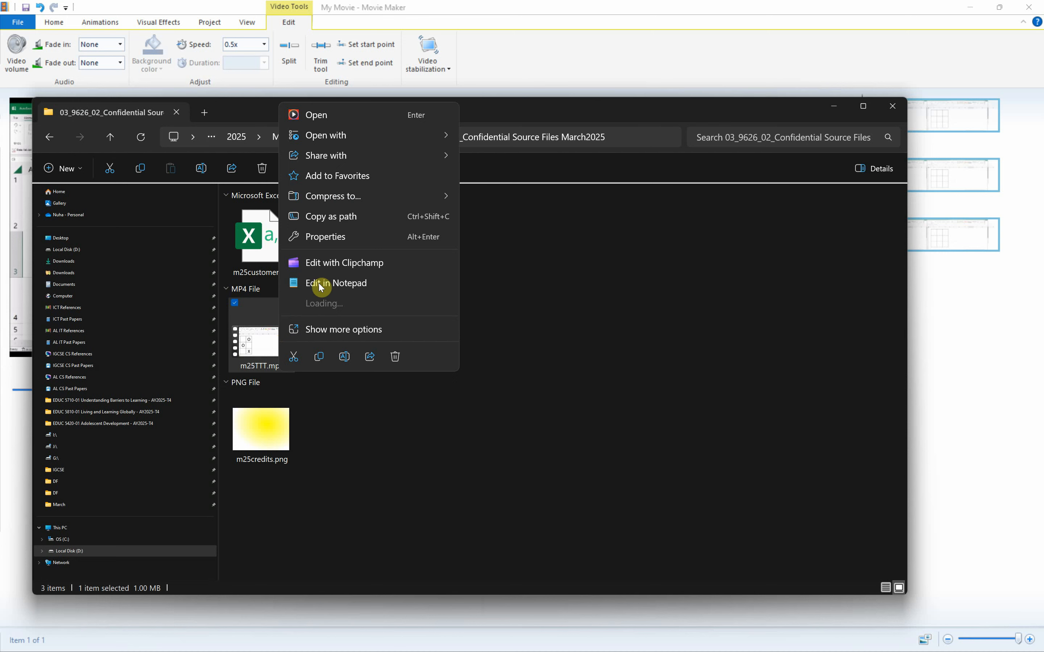
click(342, 235)
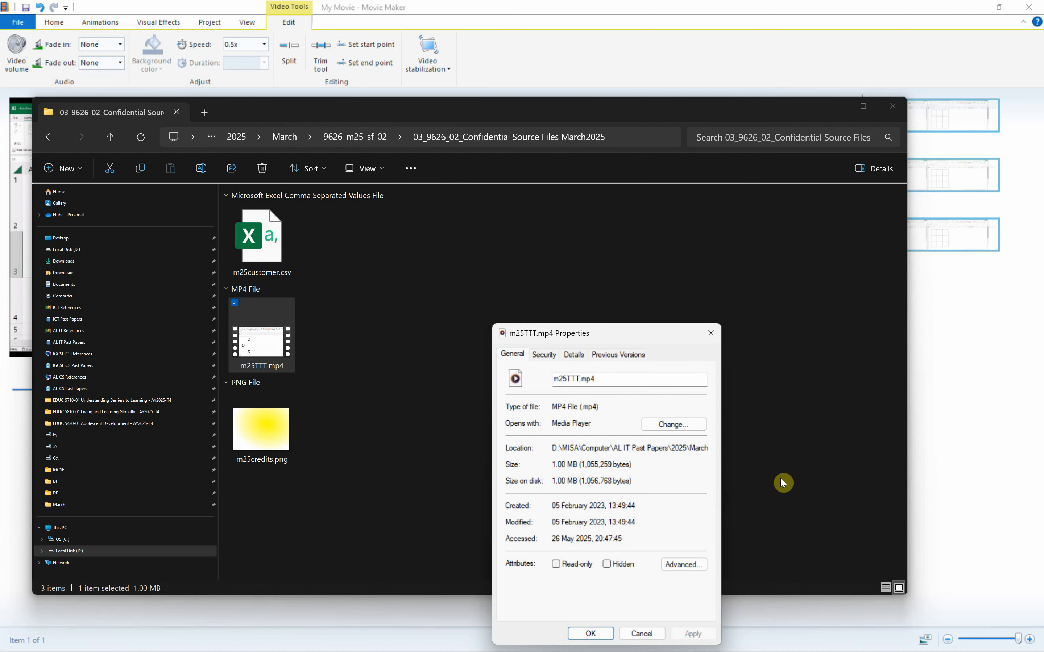
drag(667, 336, 423, 166)
click(329, 184)
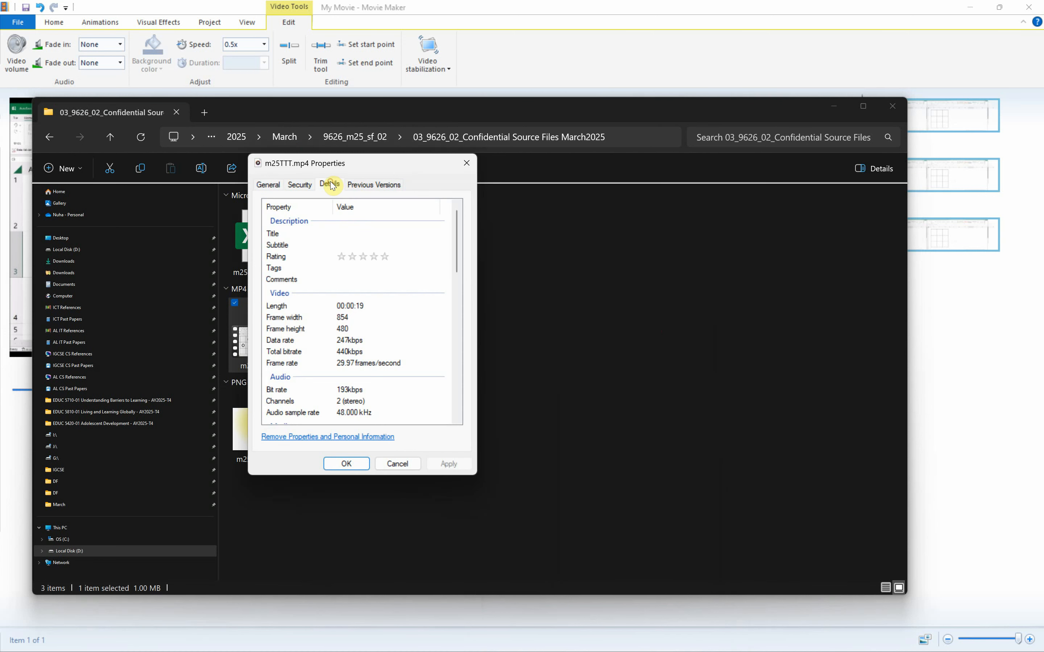
click(346, 318)
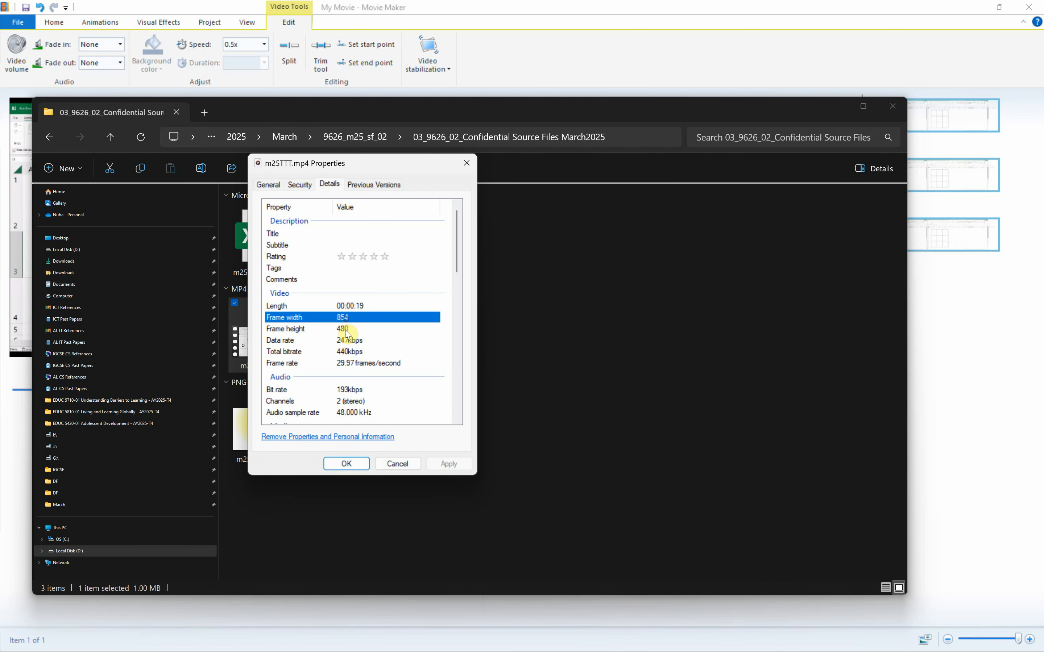
click(345, 332)
Step: Switch to Notepad, note the frame size as 854 and 480 on separate lines, and close the video's properties
key(alt+Tab)
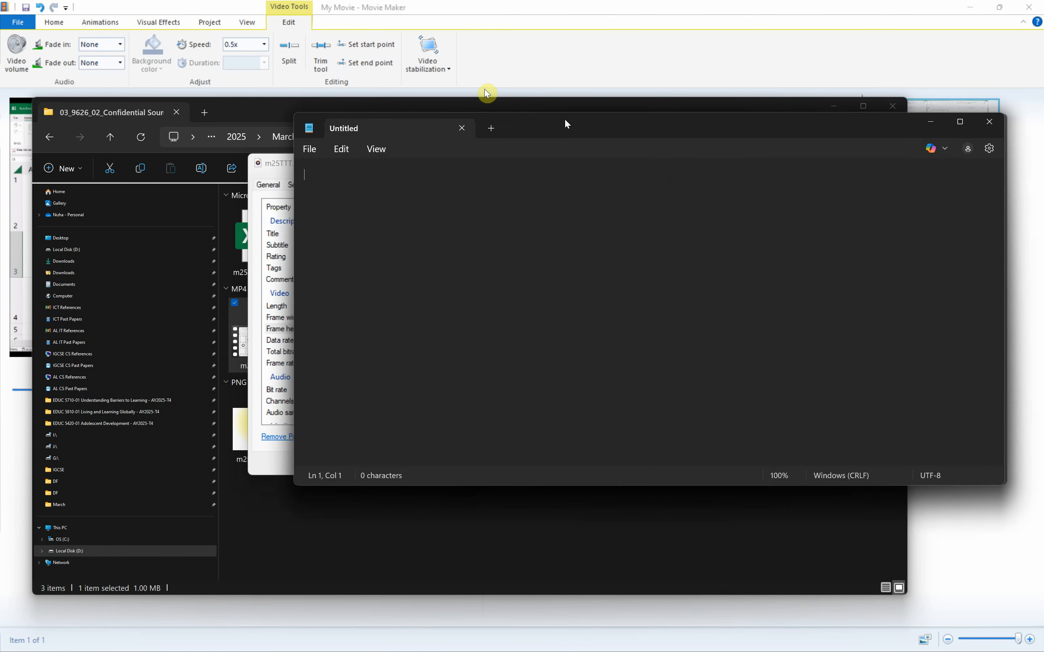
drag(566, 123, 569, 275)
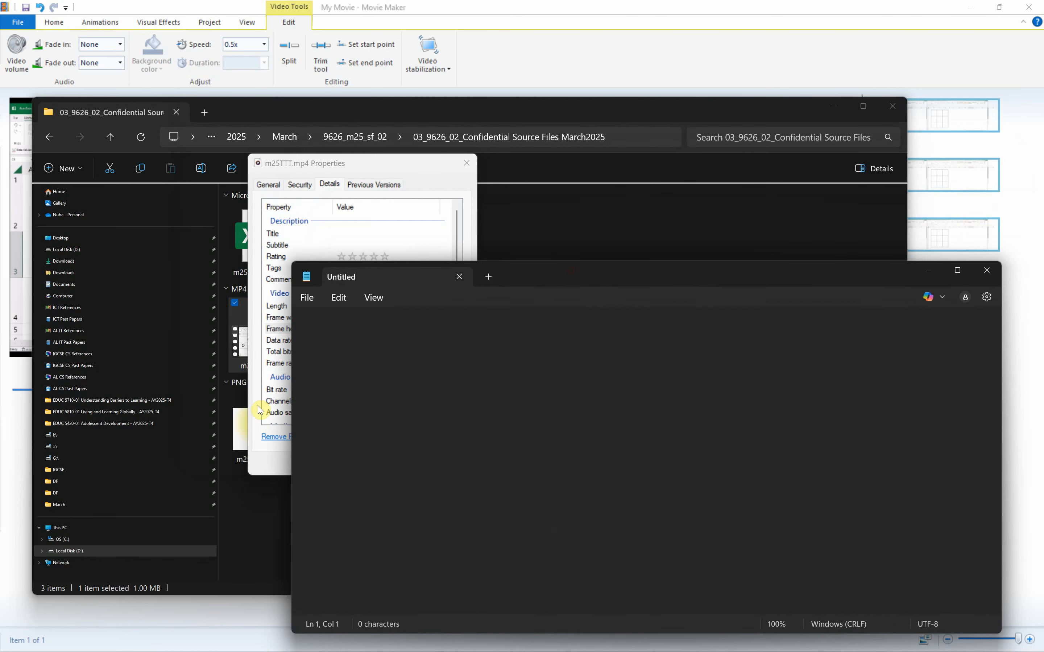
drag(288, 410, 486, 447)
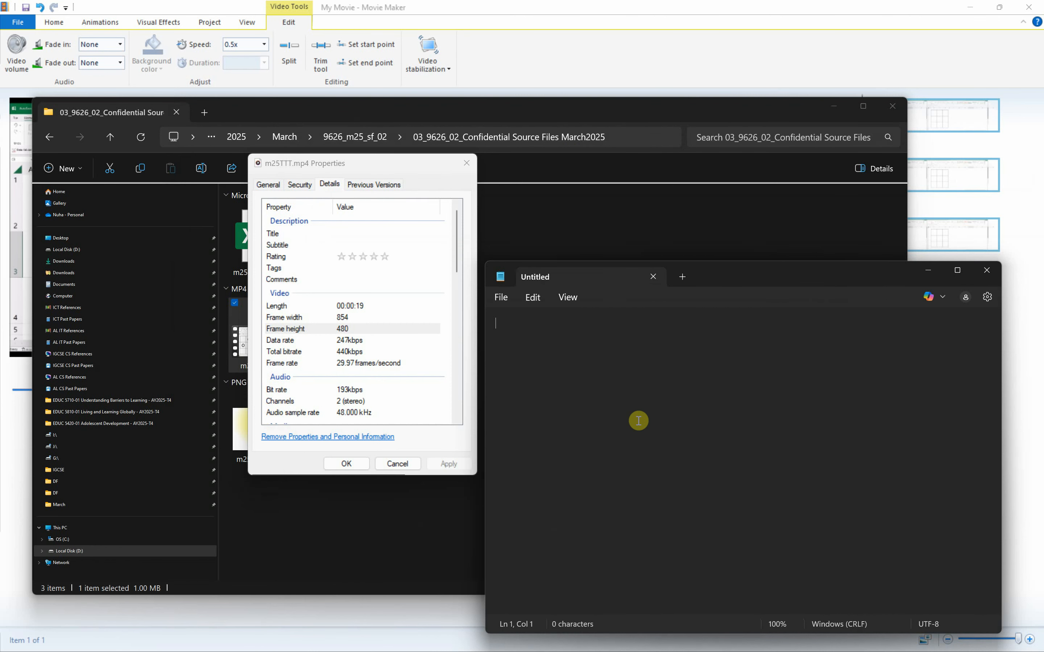
text(8)
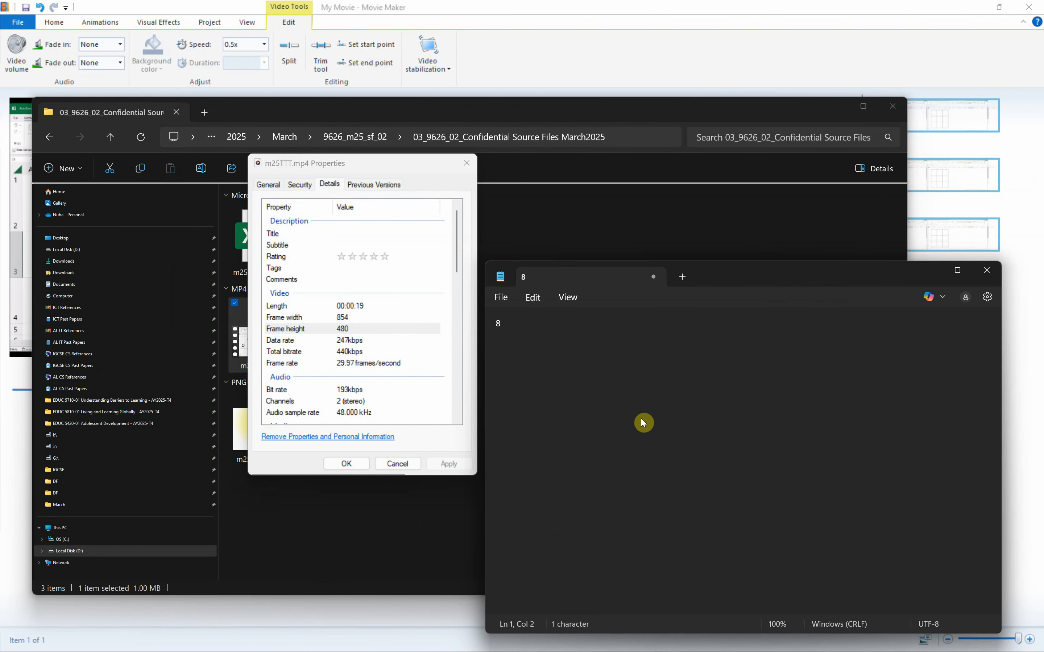
text(54)
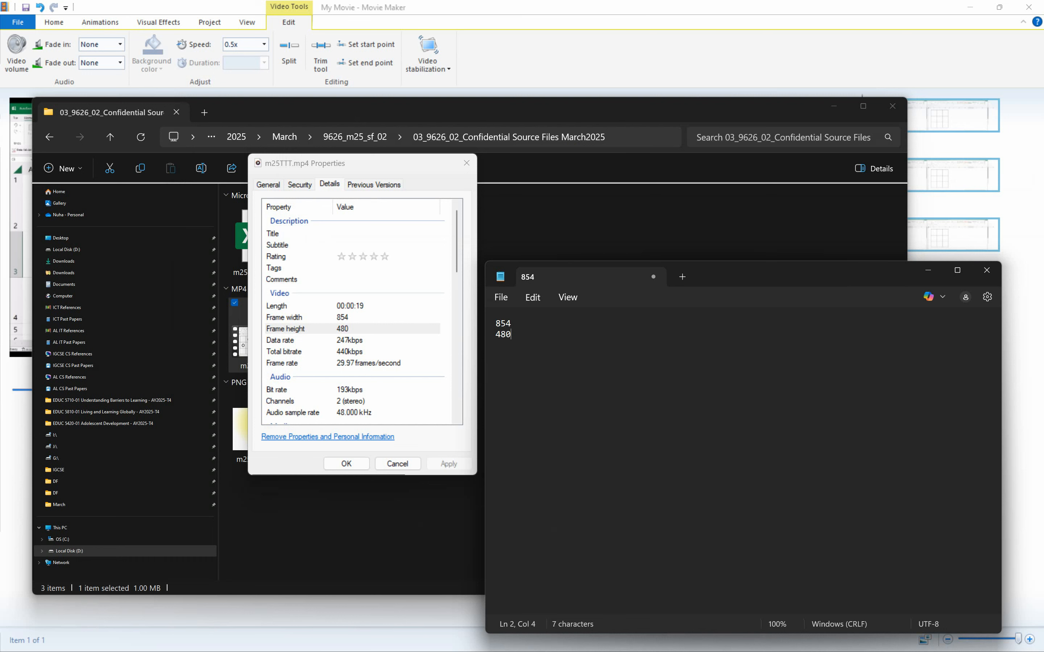
drag(485, 432, 792, 443)
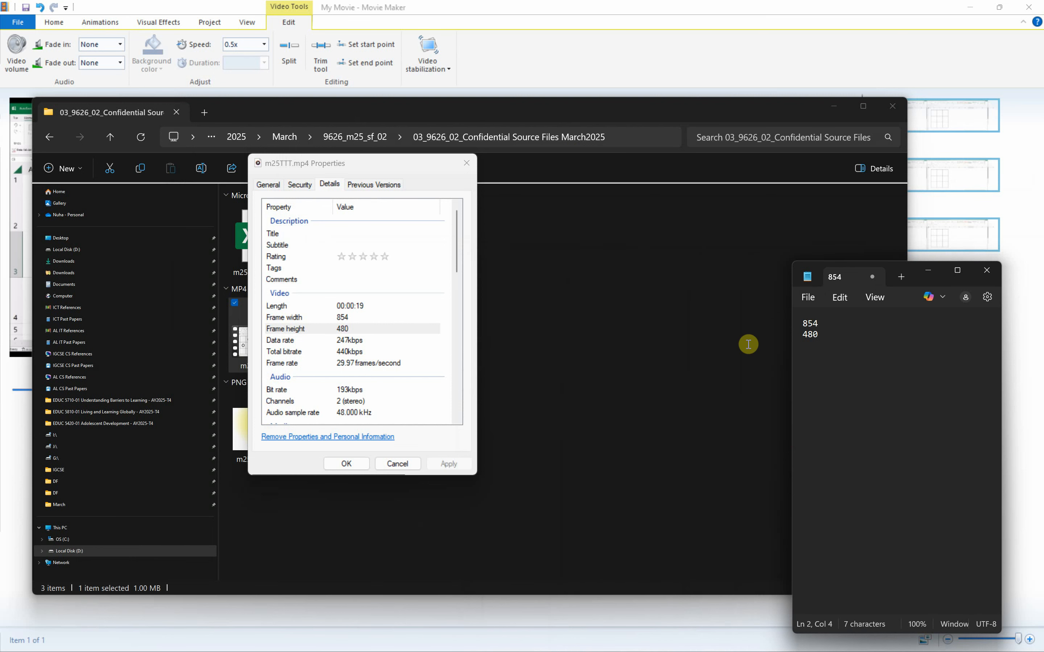
click(466, 162)
Step: Return to Movie Maker and examine the name, width and height options of a new custom movie setting without saving it
click(570, 27)
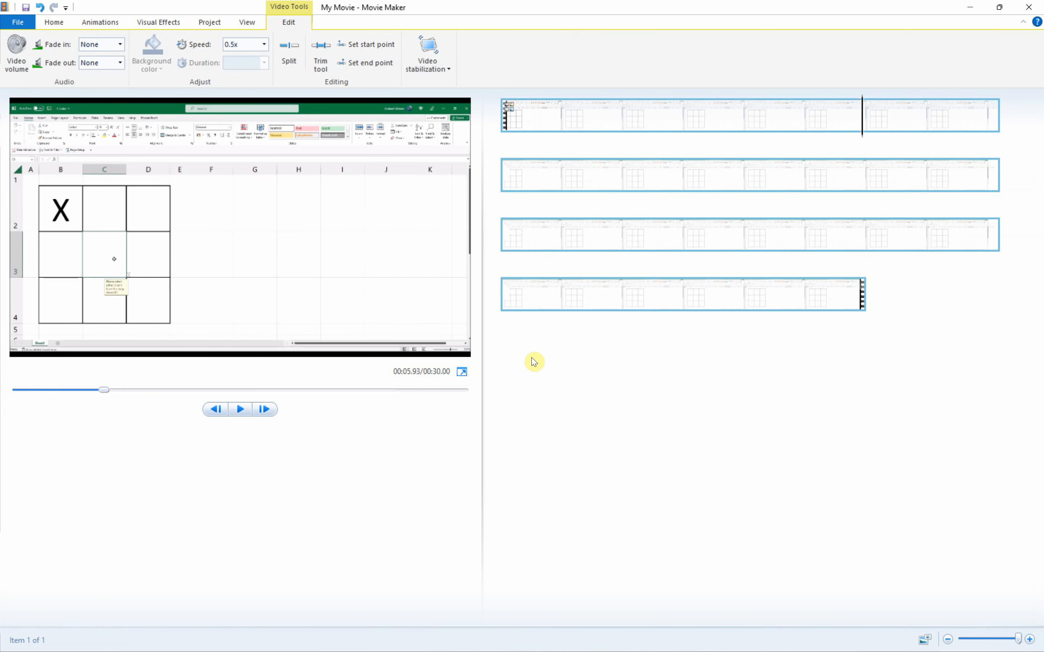
click(18, 23)
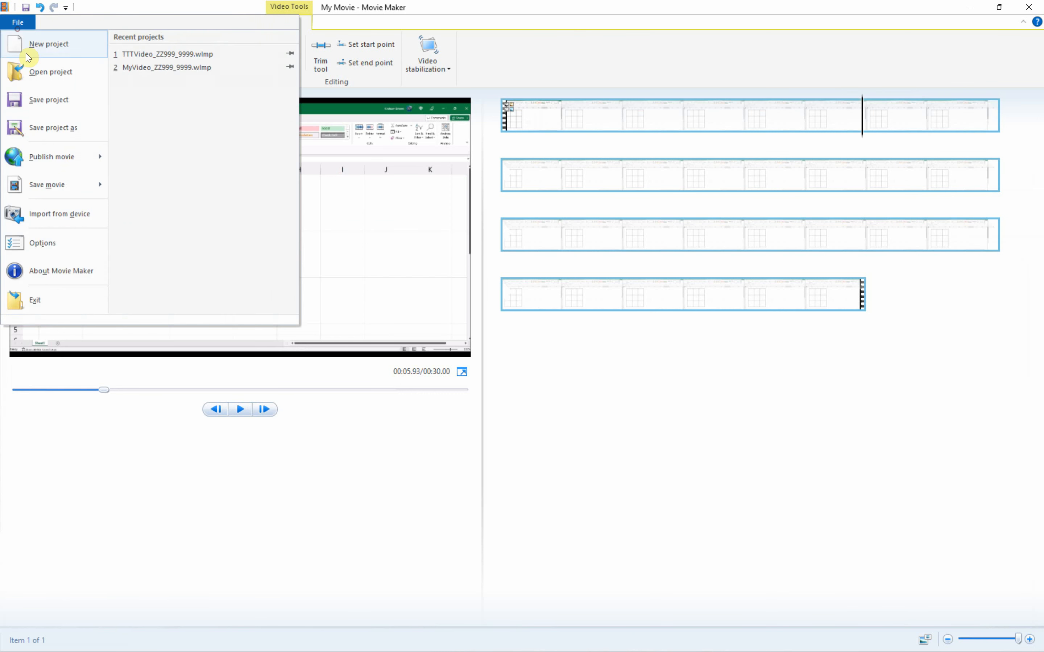
mouse_move(77, 183)
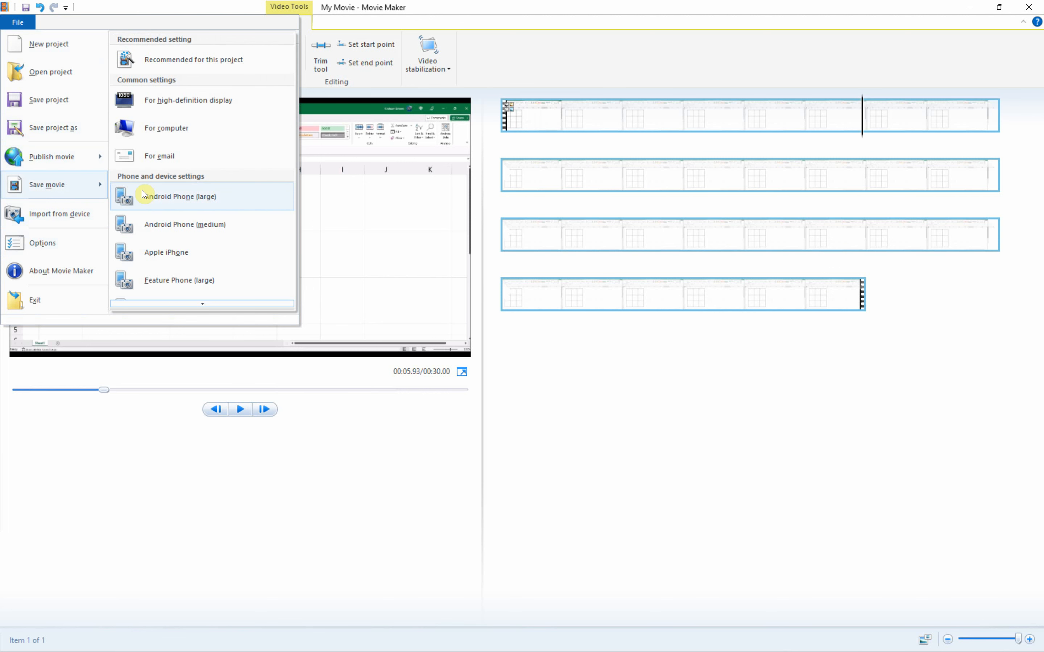
scroll(181, 235, down, 2)
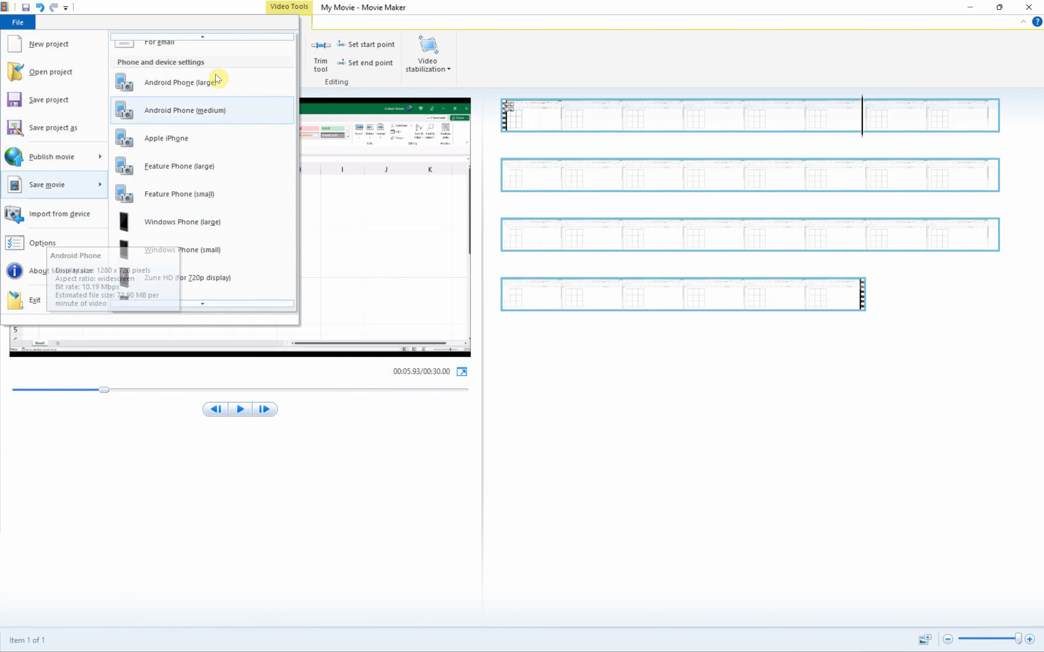
scroll(203, 211, down, 3)
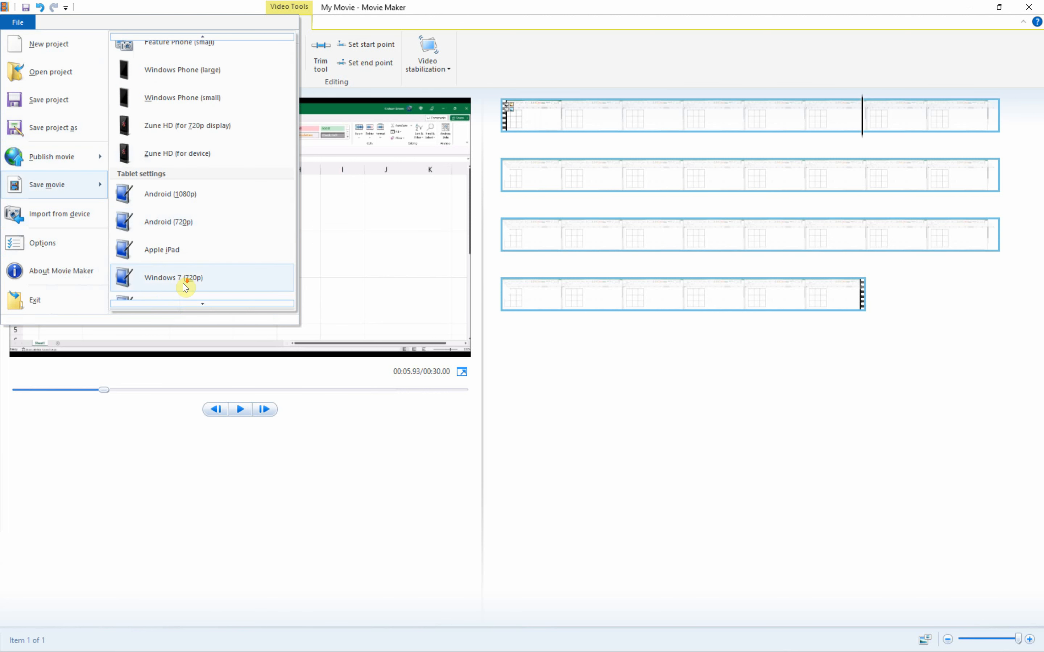
scroll(214, 138, down, 5)
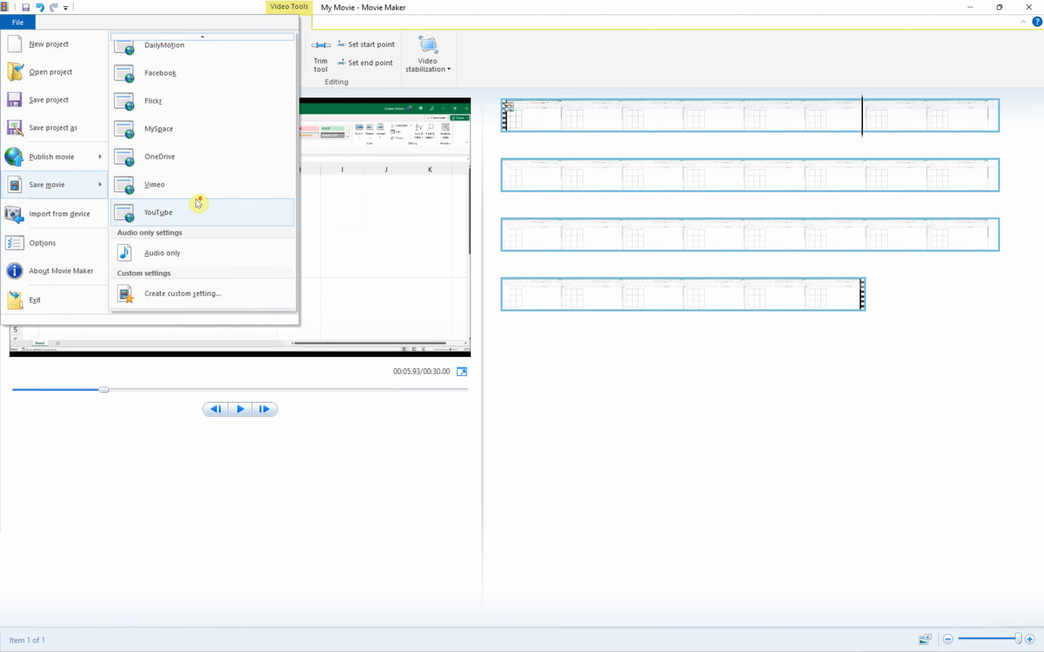
click(183, 294)
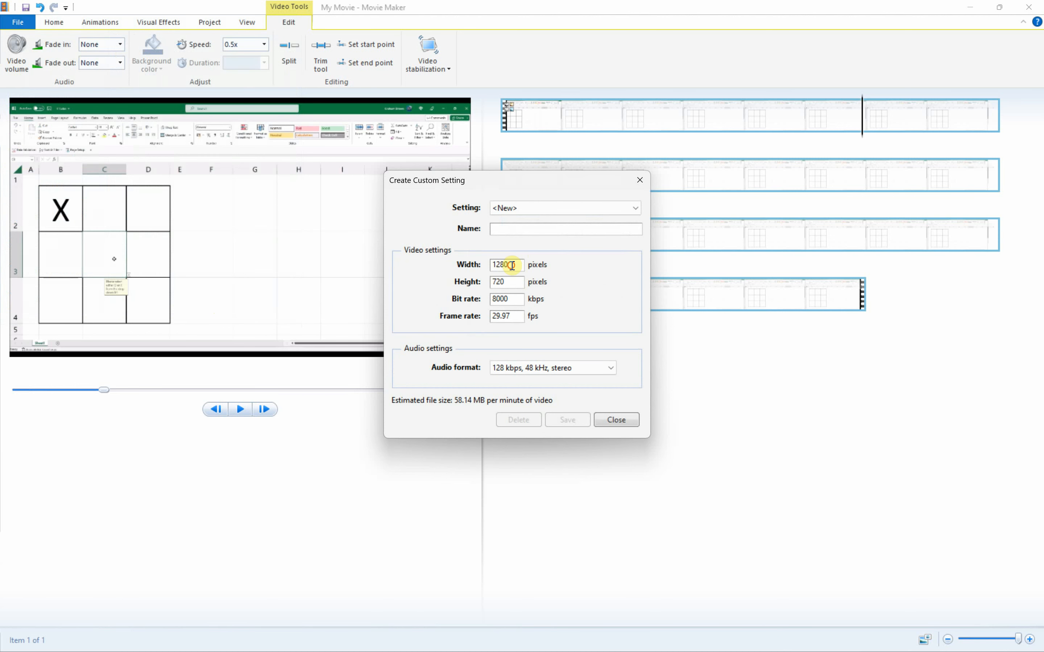
drag(512, 265, 487, 268)
click(498, 282)
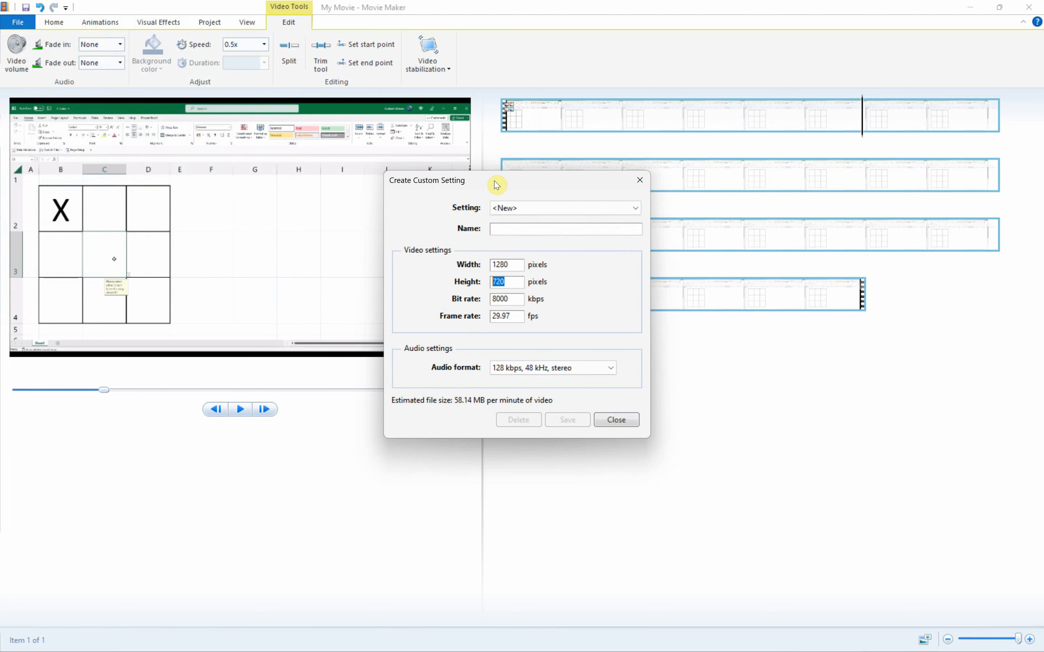
click(518, 233)
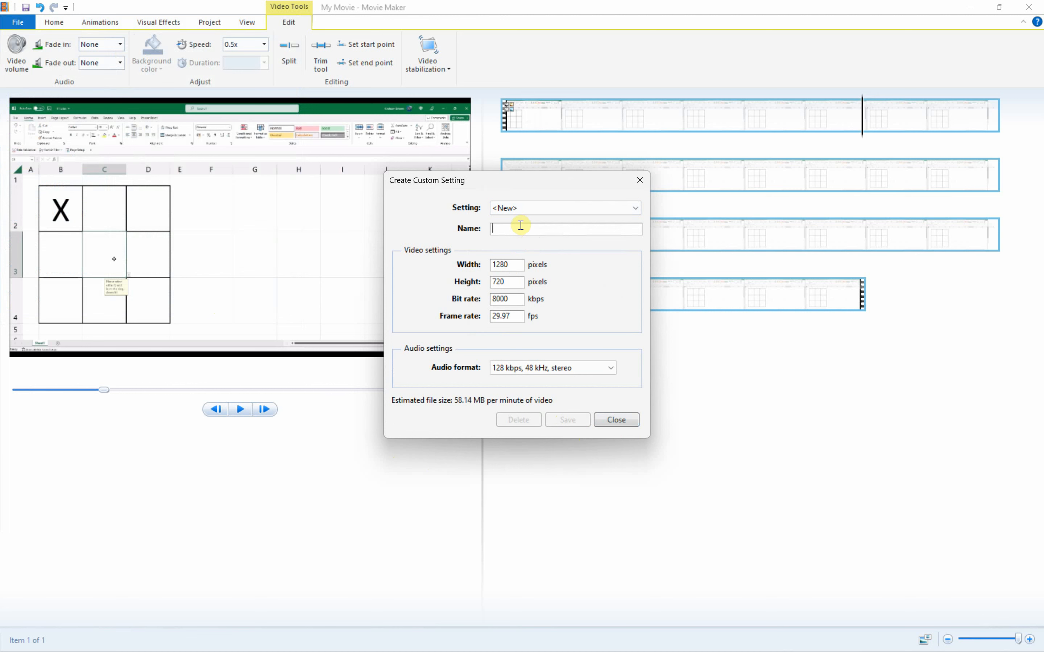
click(616, 420)
Step: Leave the custom setting dialog and examine the display sizes of the available movie-saving presets, from device to website settings
click(18, 22)
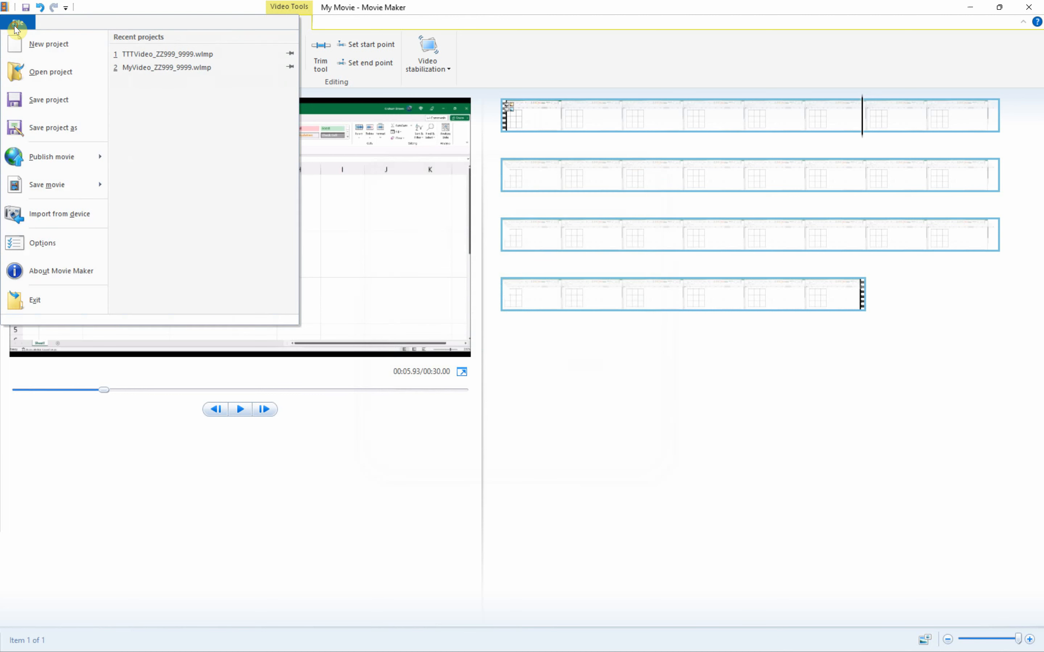
mouse_move(100, 189)
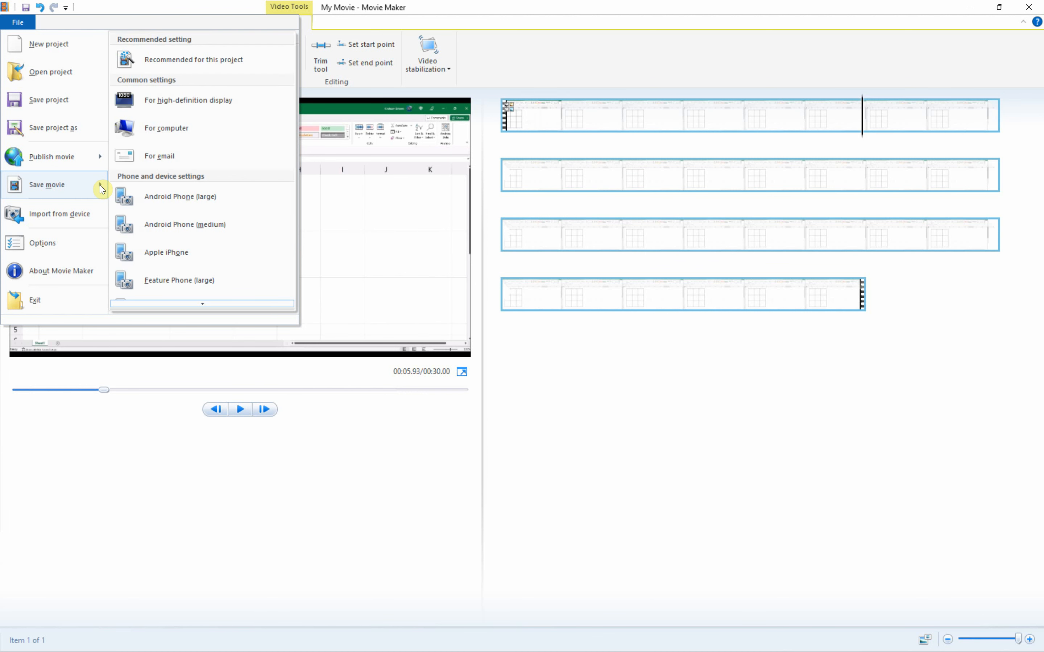
scroll(154, 195, down, 5)
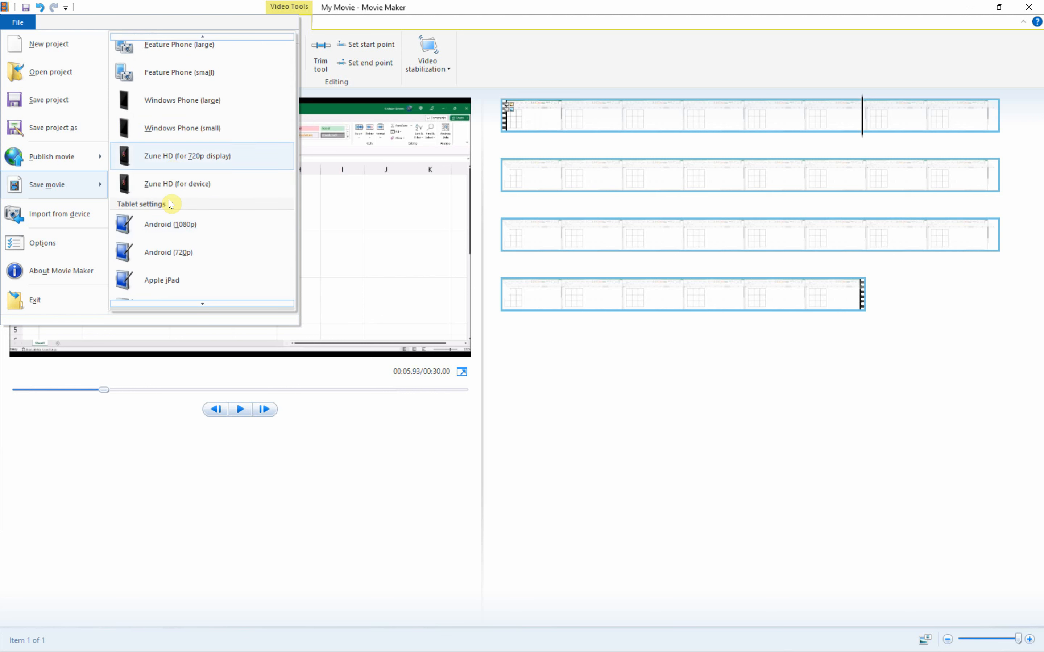
scroll(171, 204, down, 8)
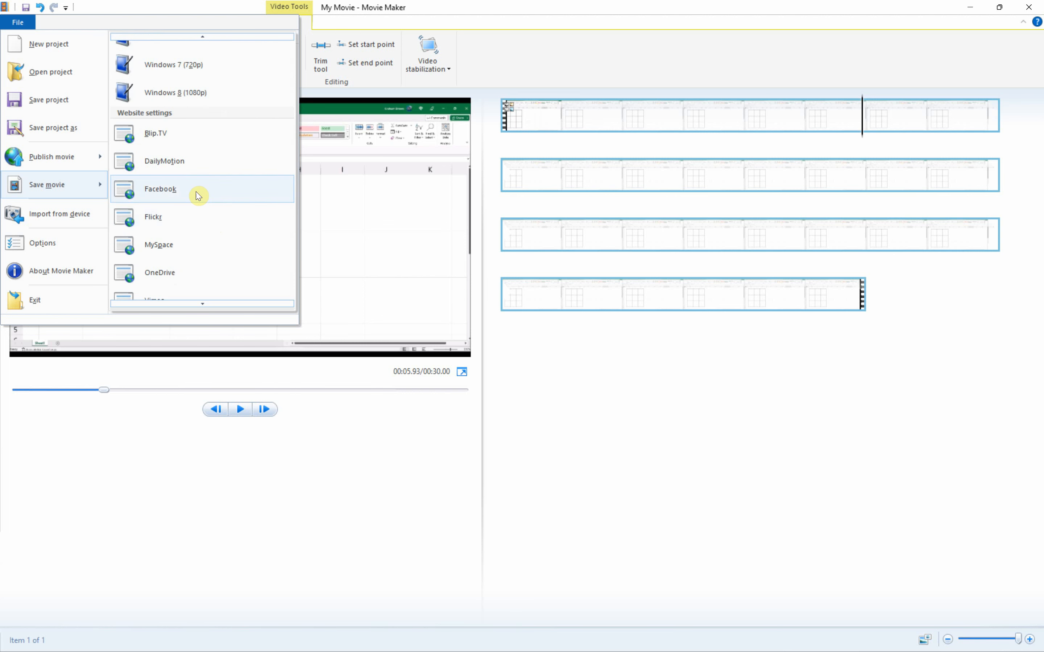
scroll(220, 219, down, 3)
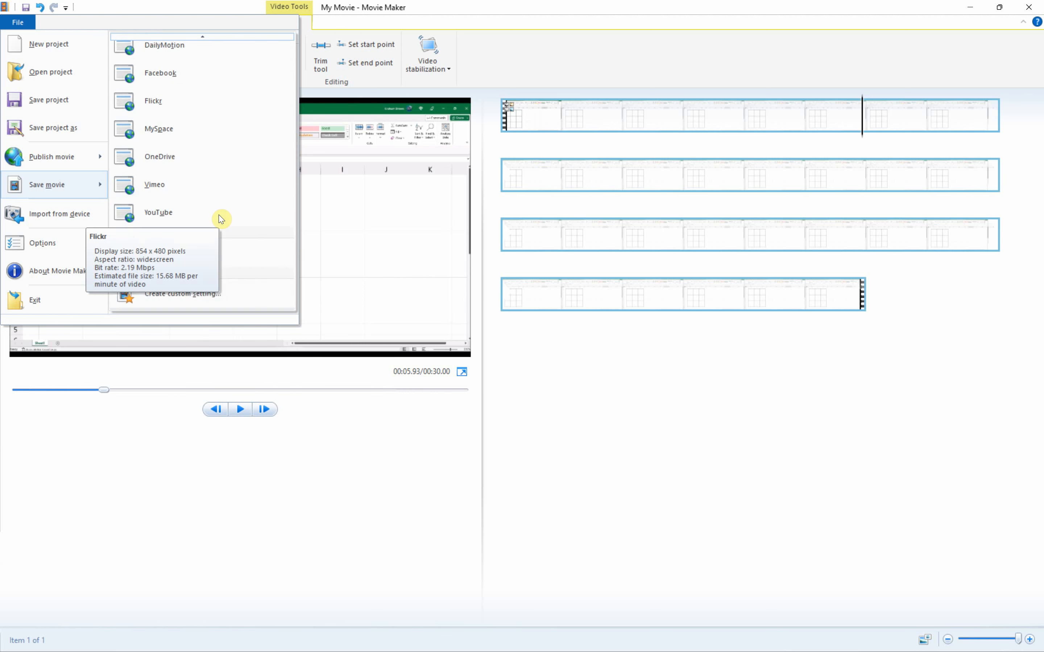
scroll(196, 153, up, 2)
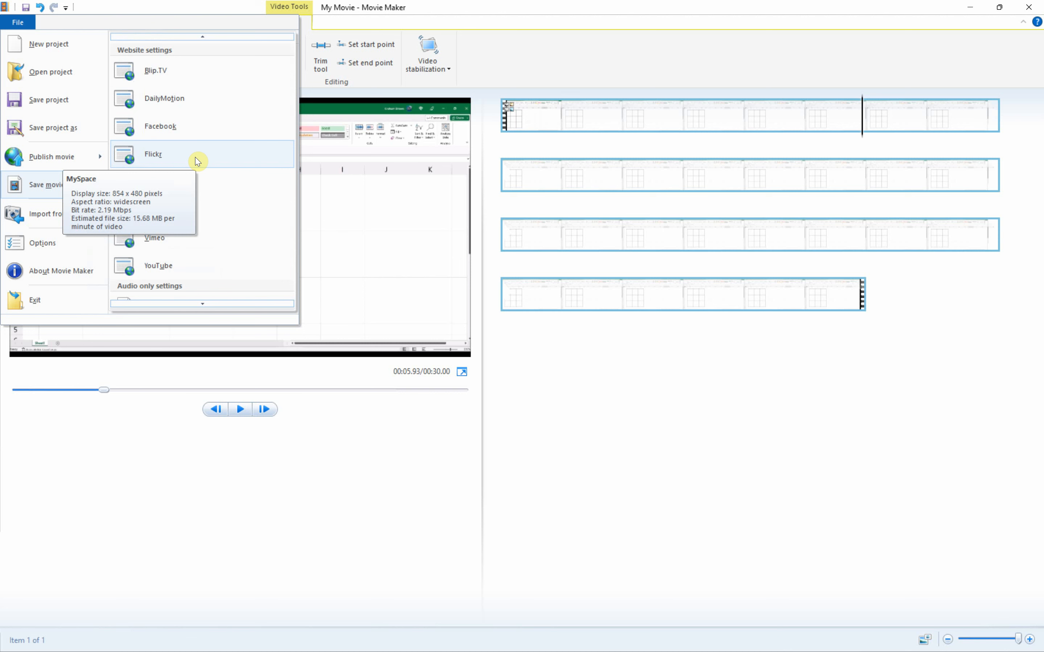
scroll(196, 161, up, 5)
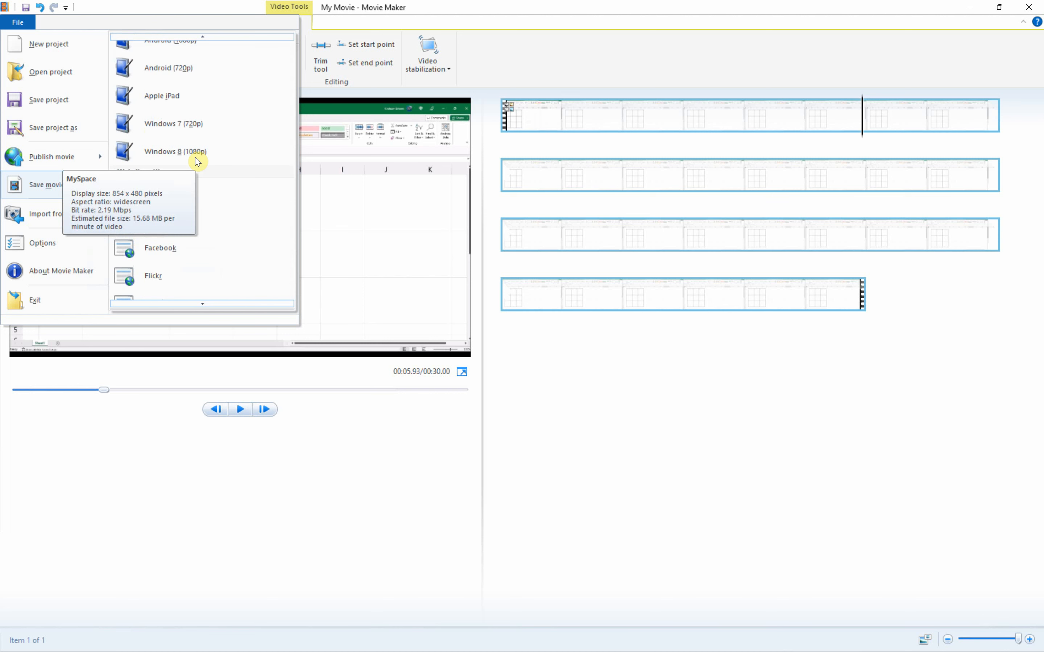
scroll(191, 195, up, 1)
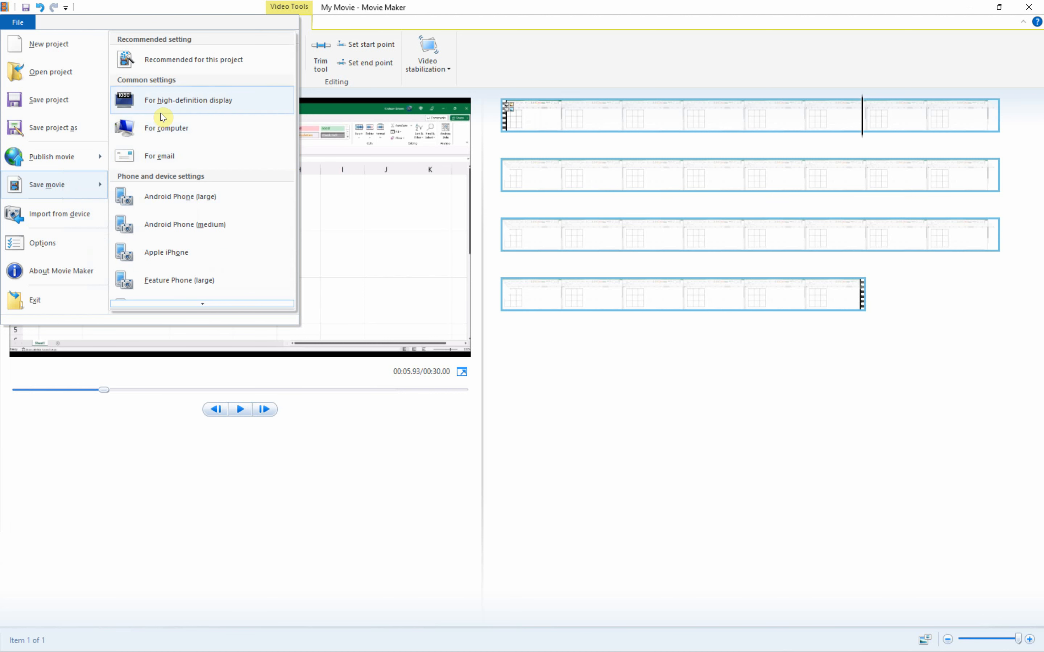
Step: Start saving the movie with the setting recommended for this project, naming it MyVideo_ZZ999_9999 in the 03_9626_02_Confidential Source Files March2025 folder
click(192, 65)
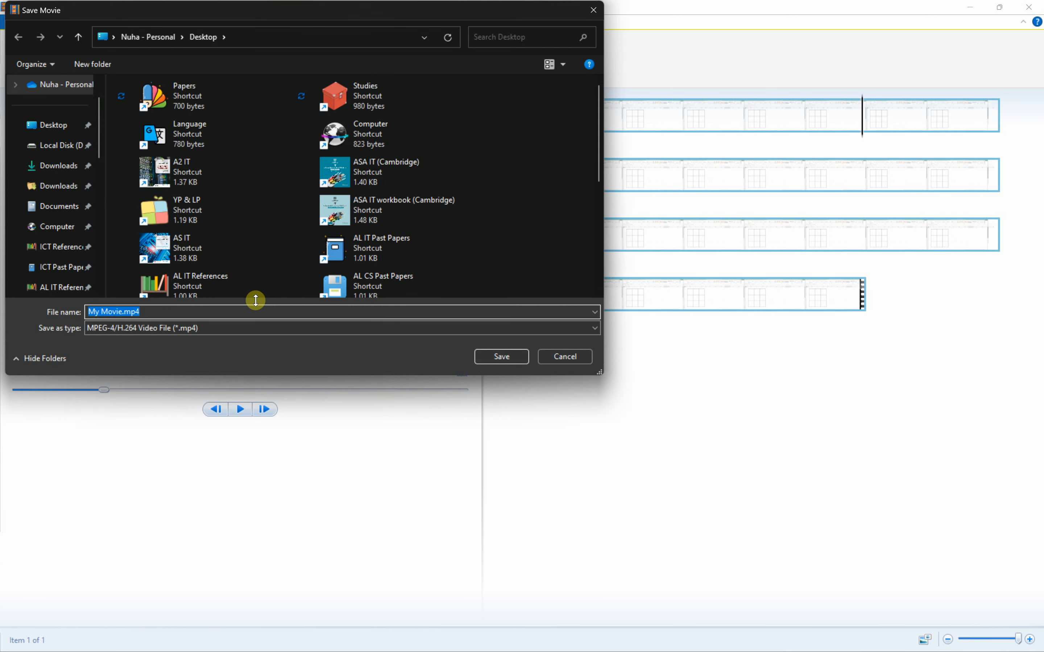
text(MyVideo_ZZ999_9999)
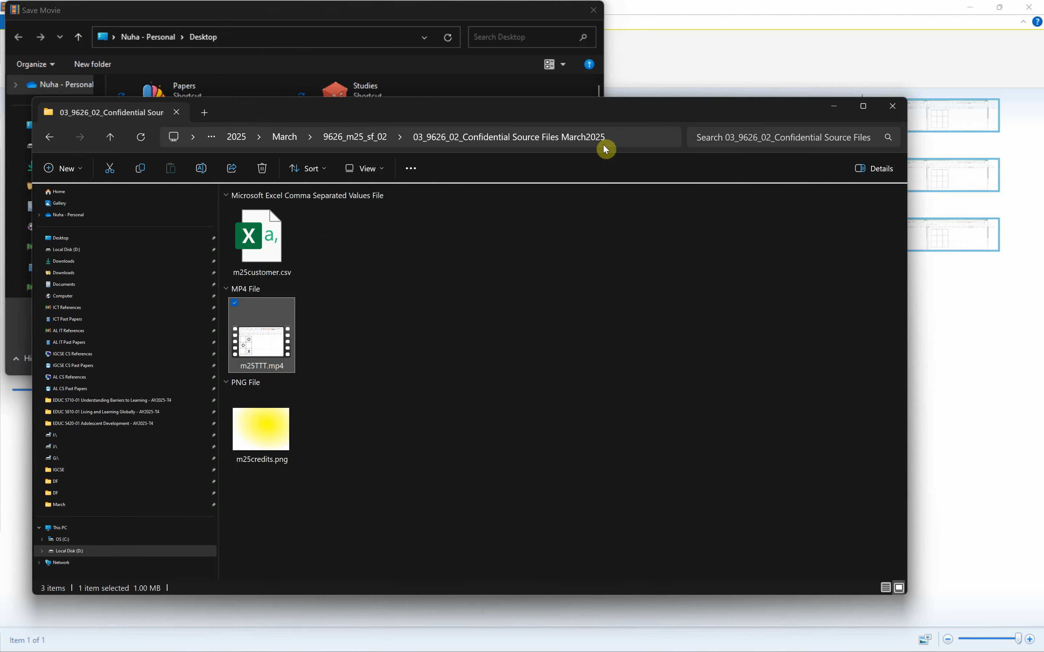
click(626, 138)
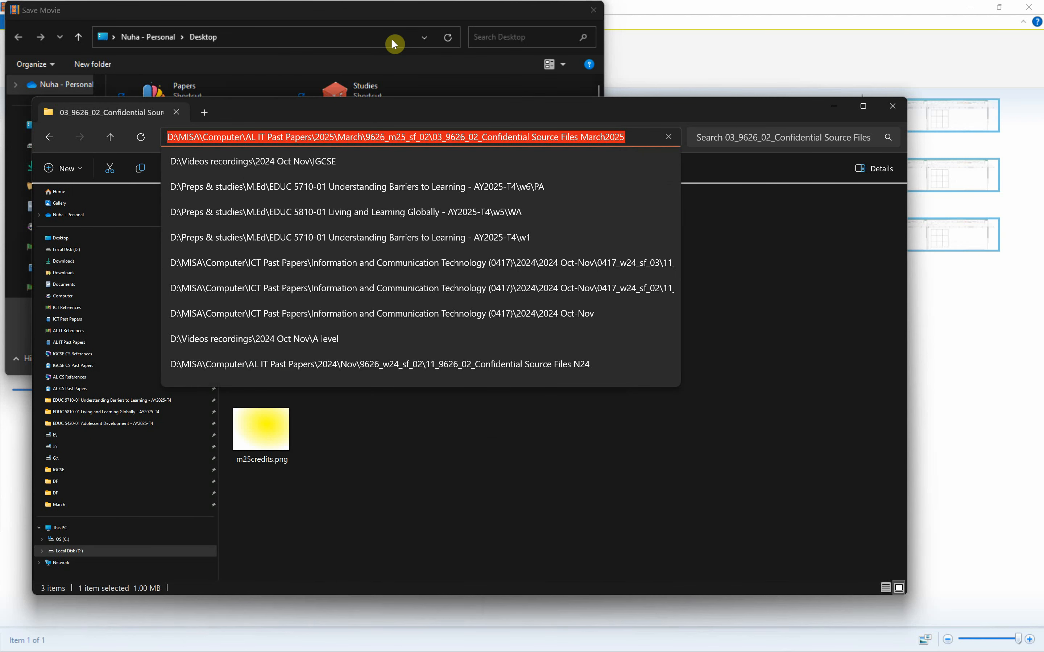
click(363, 34)
key(ctrl+v)
key(Return)
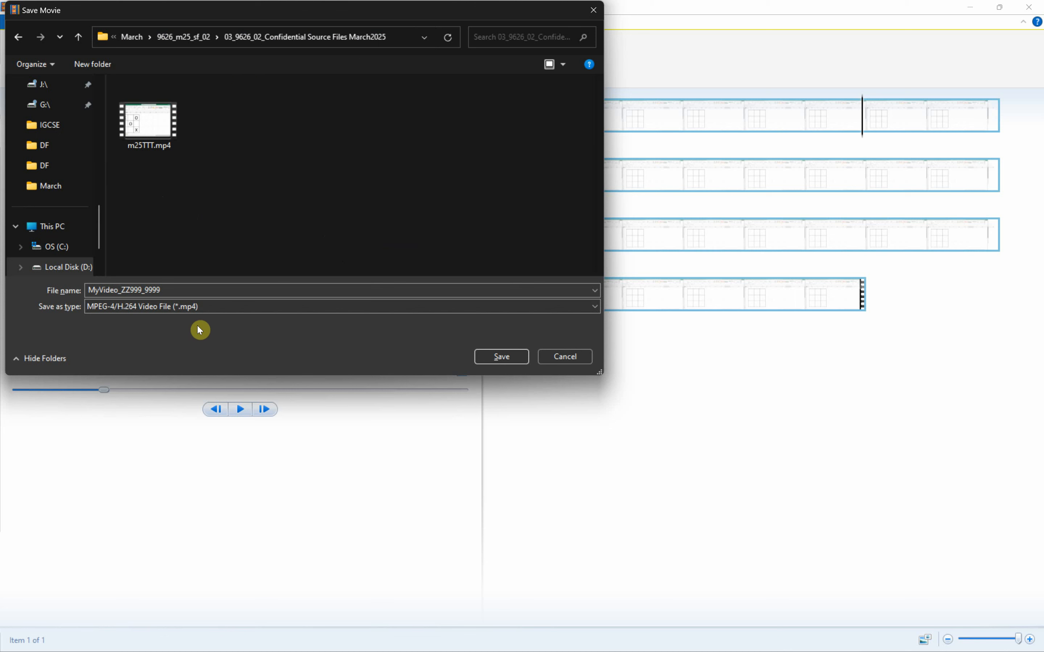
Step: Choose MPEG-4/H.264 Video File (*.mp4) as the file type and export the movie
click(180, 307)
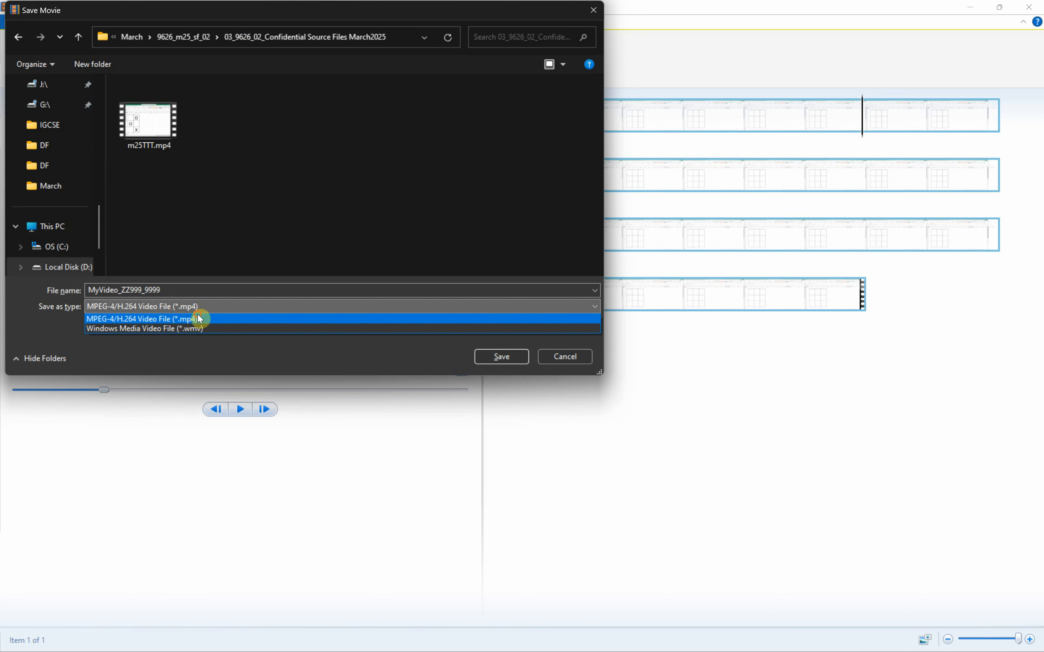
click(197, 319)
click(198, 307)
click(501, 360)
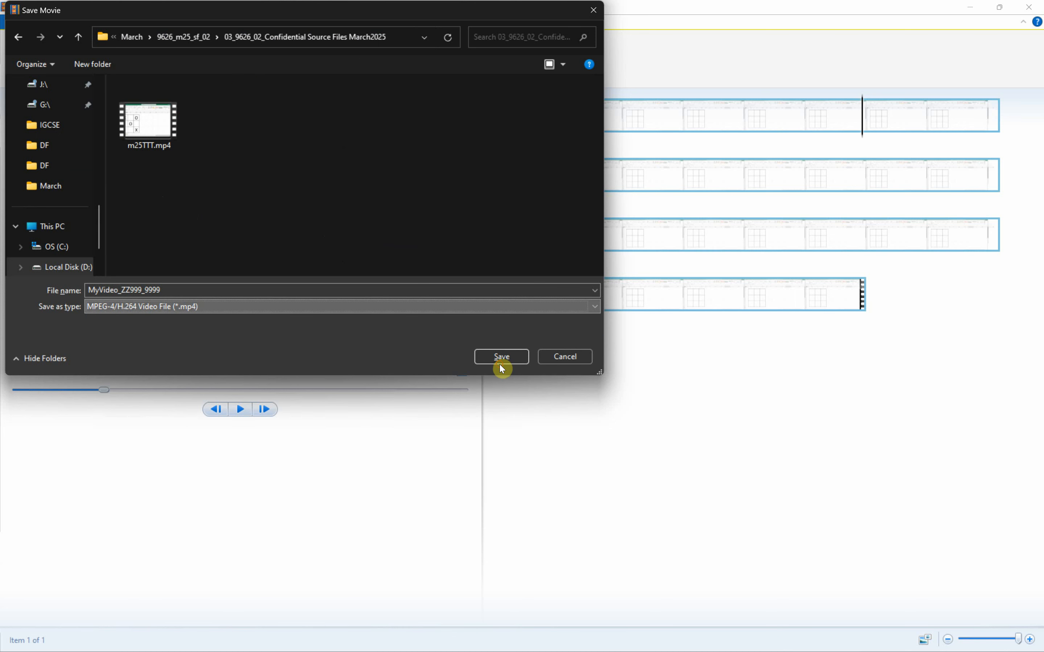
click(501, 359)
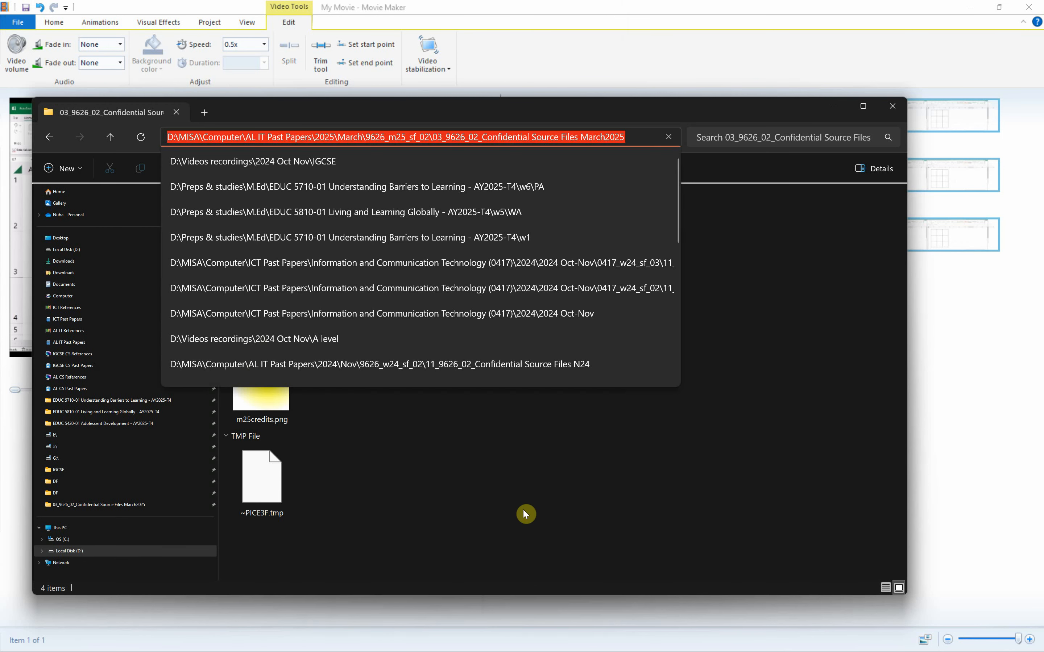
Step: Check the frame width and height in the detailed properties of the exported MyVideo_ZZ999_9999.mp4 in the source files folder
click(523, 509)
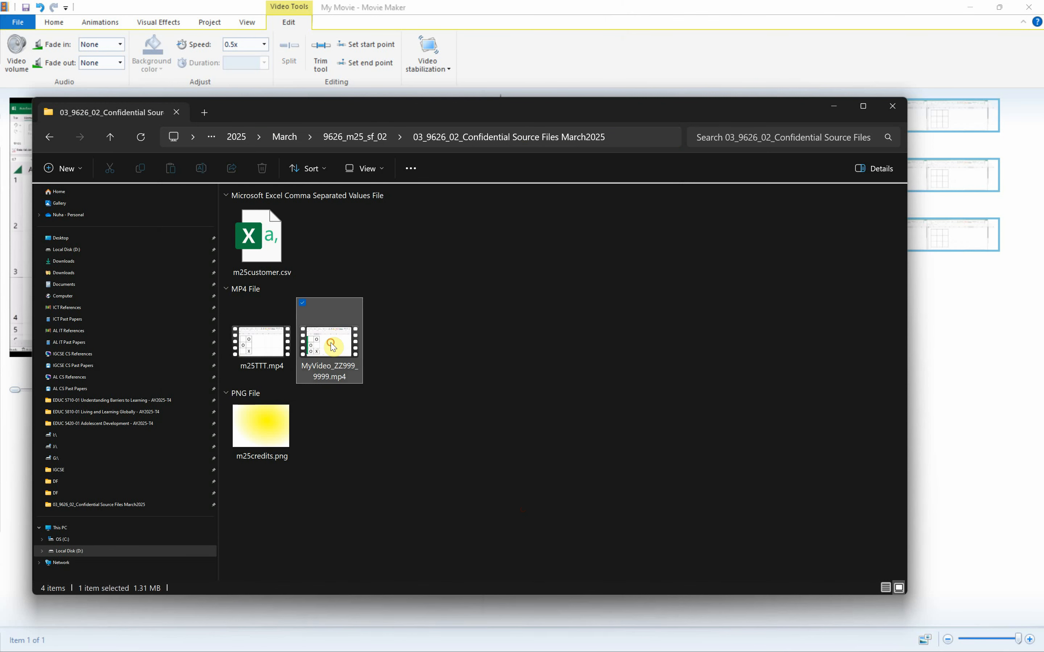
right_click(333, 348)
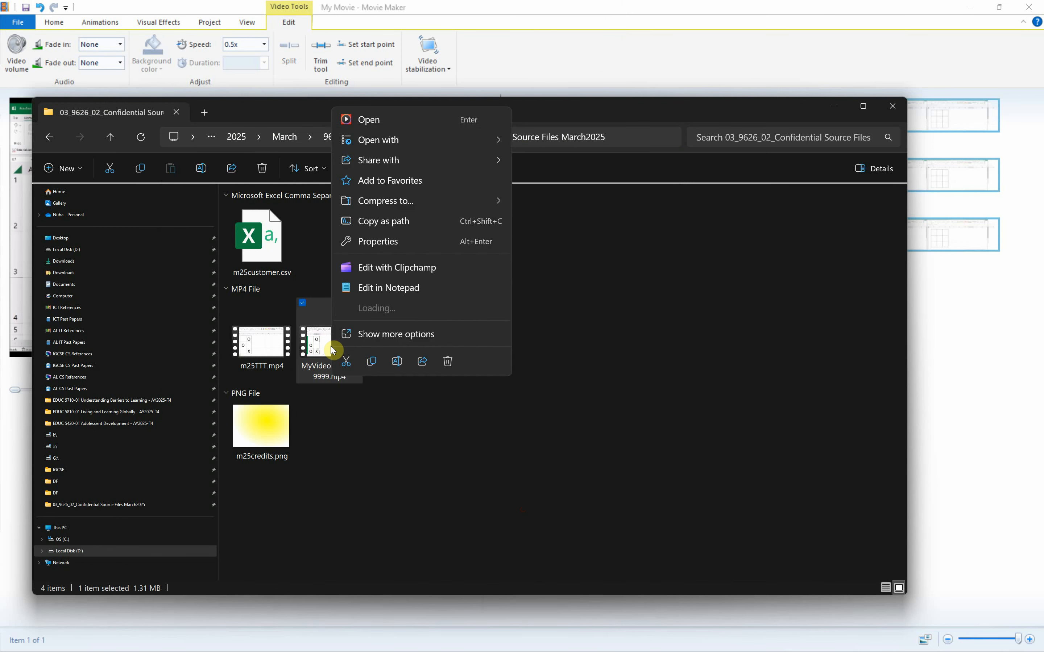
click(362, 242)
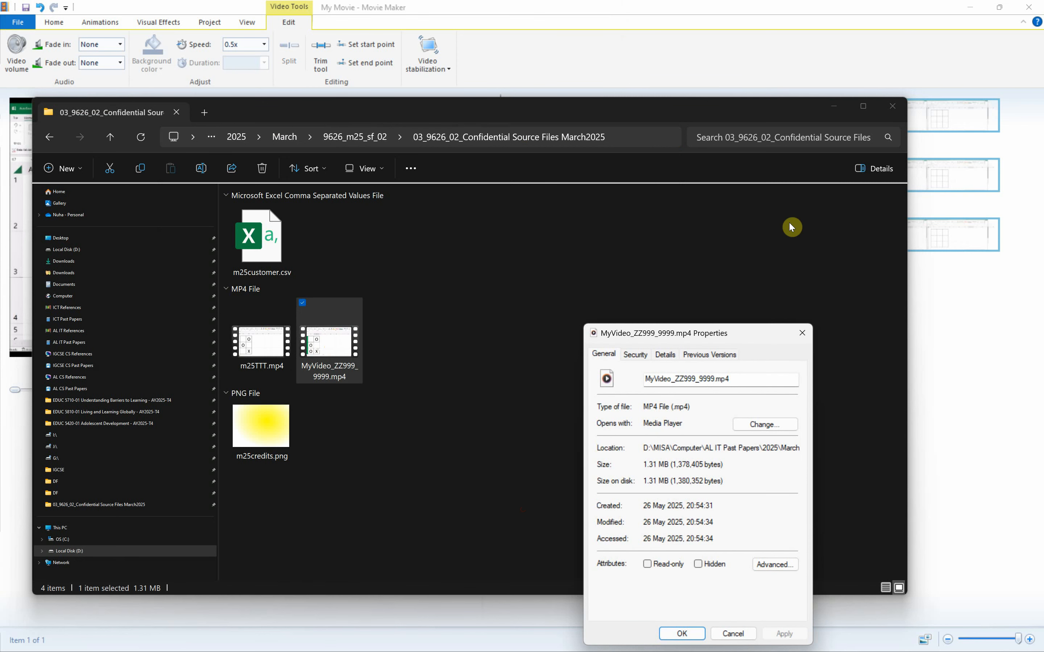
click(664, 355)
drag(654, 333, 401, 164)
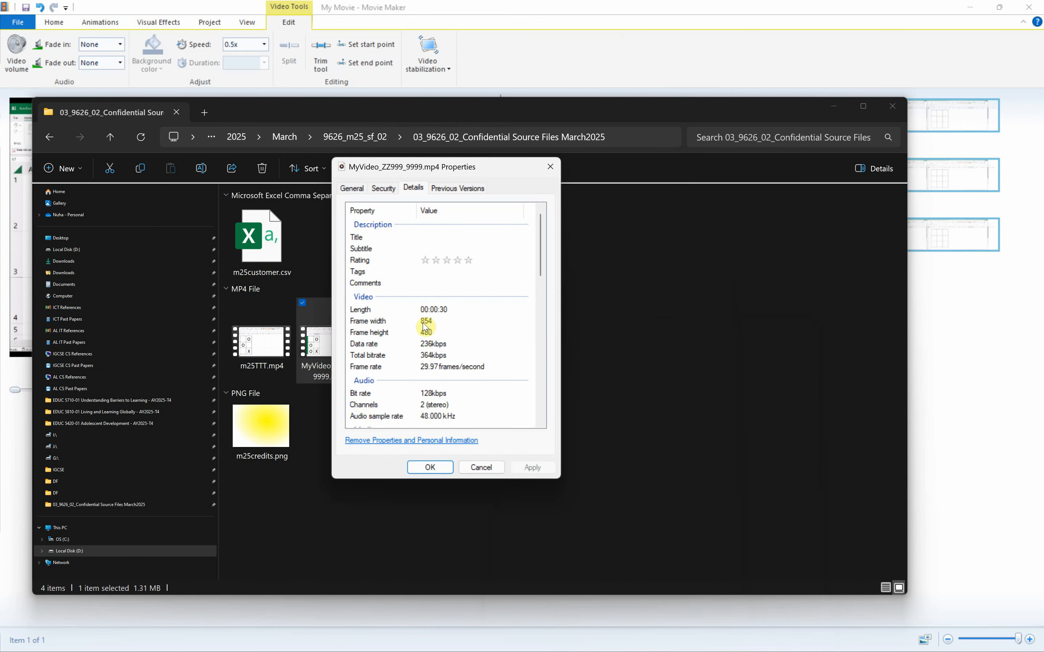
click(430, 333)
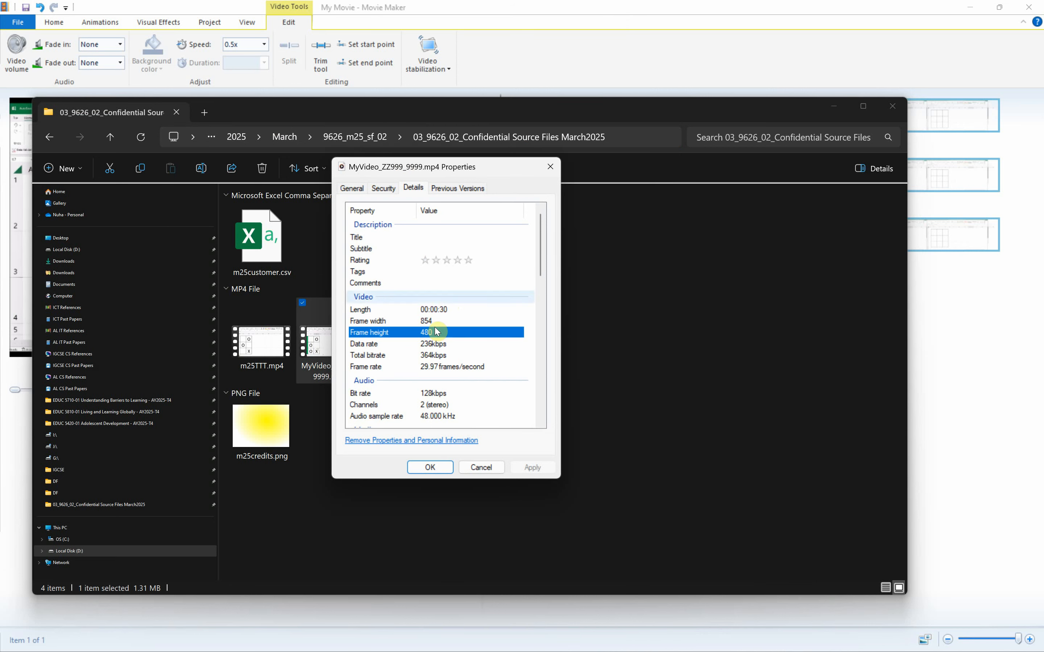
click(422, 322)
click(431, 331)
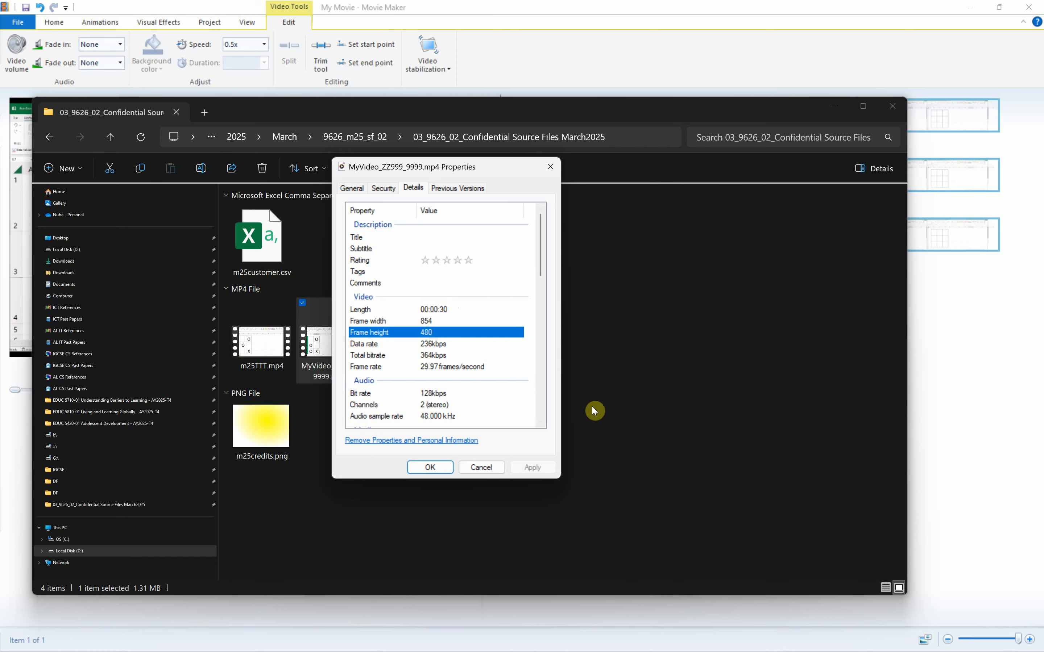
click(480, 468)
Step: Return to Movie Maker, dismiss the export message and start saving the project in the 03_9626_02_Confidential Source Files March2025 folder
click(569, 9)
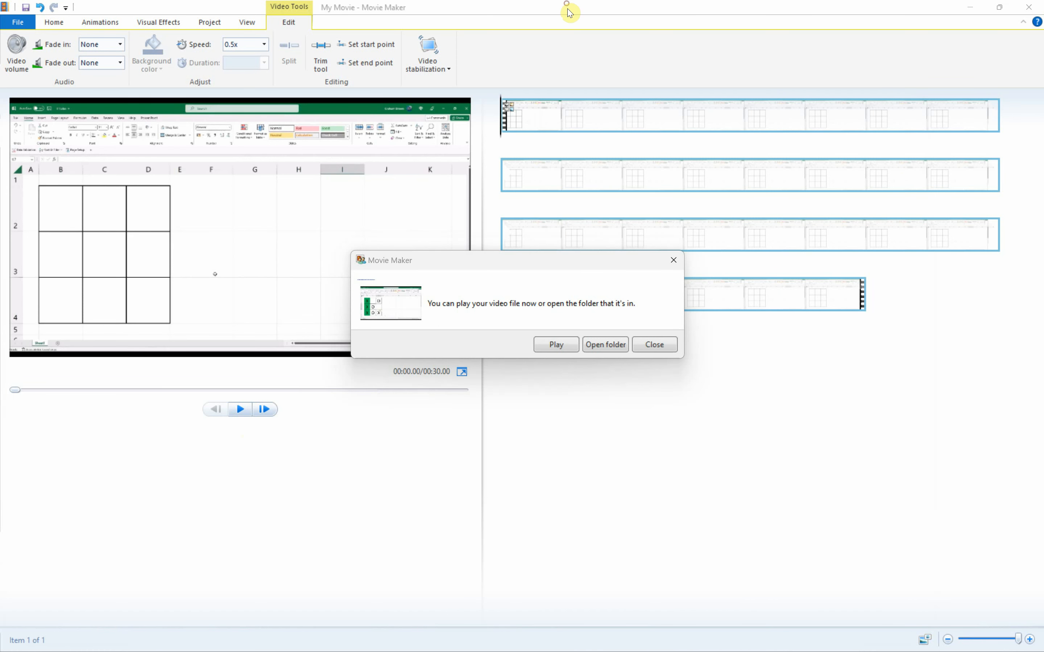
click(654, 345)
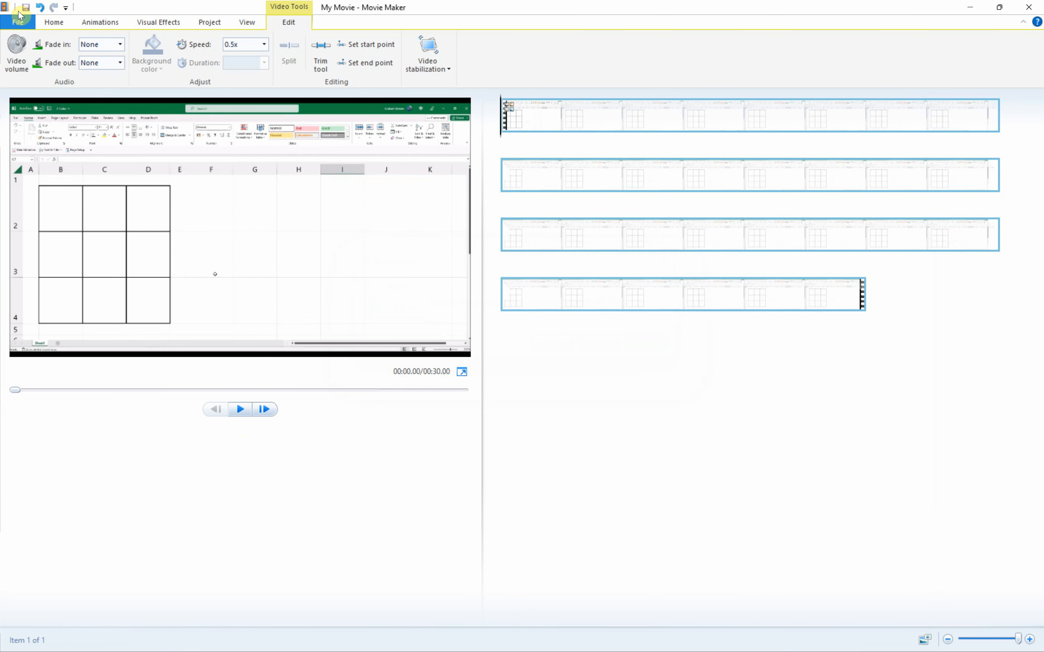
click(17, 22)
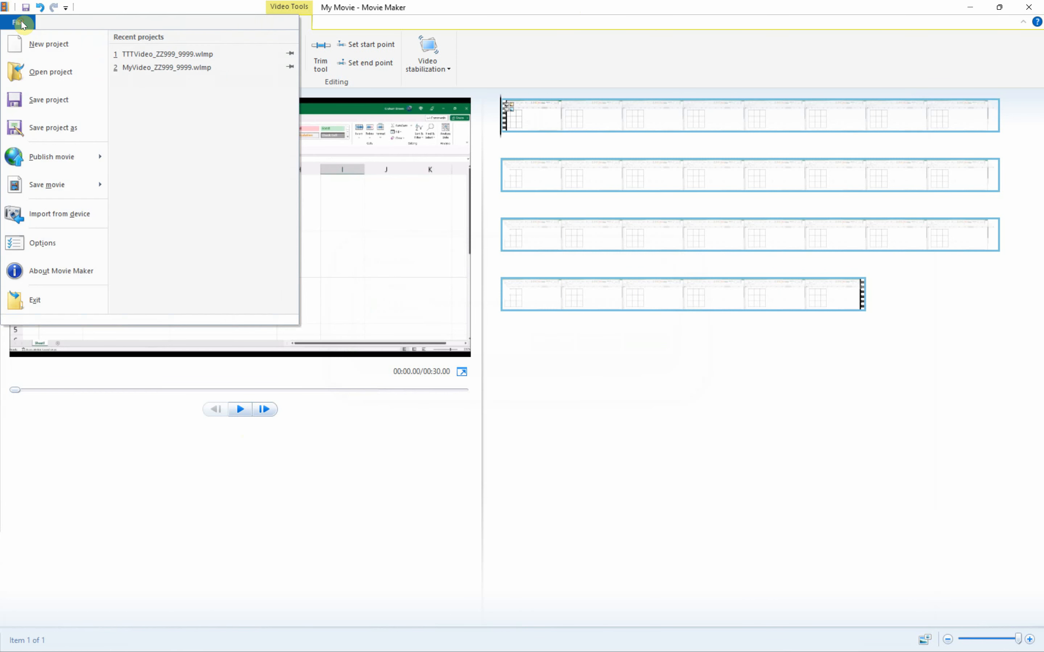
click(59, 137)
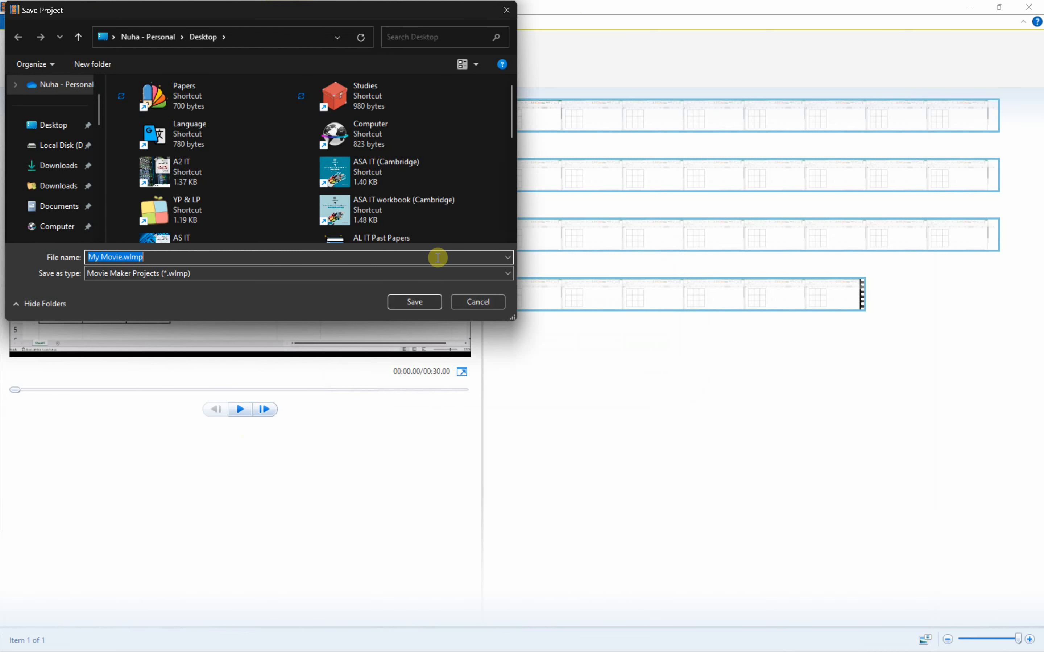
text(D:\MISA\Computer\AL IT Past Papers\2025\March\9626_m25_sf_02\03_9626_02_Confidential Source Files March2025)
key(Return)
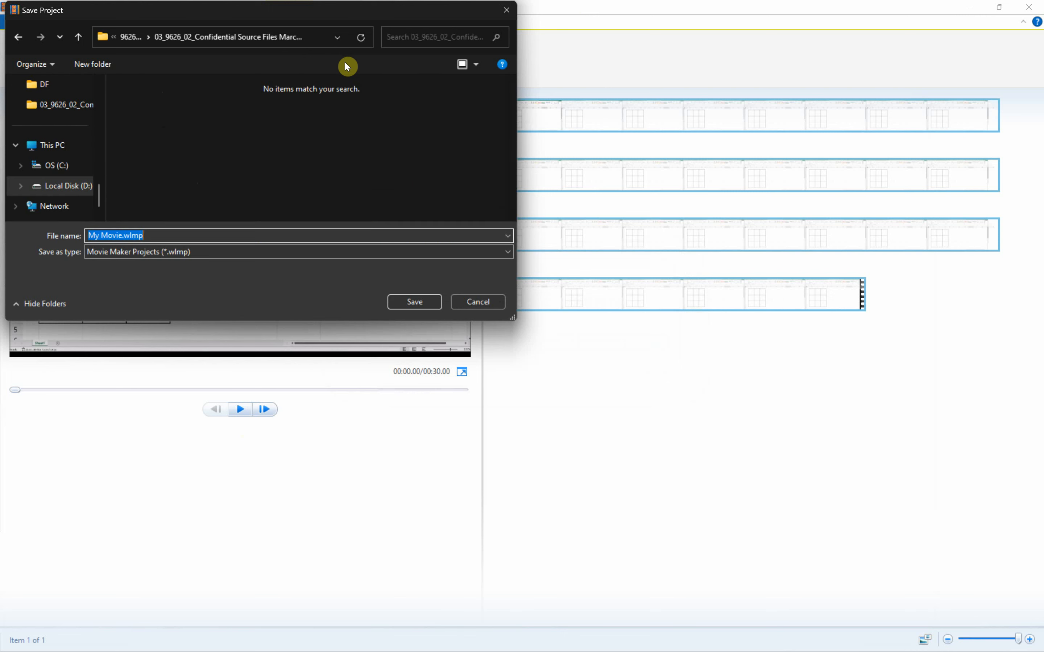
drag(512, 317, 616, 381)
Step: Copy the exported video's file name from the source files folder and save the Movie Maker project as MyVideo_ZZ999_9999
key(alt+Tab)
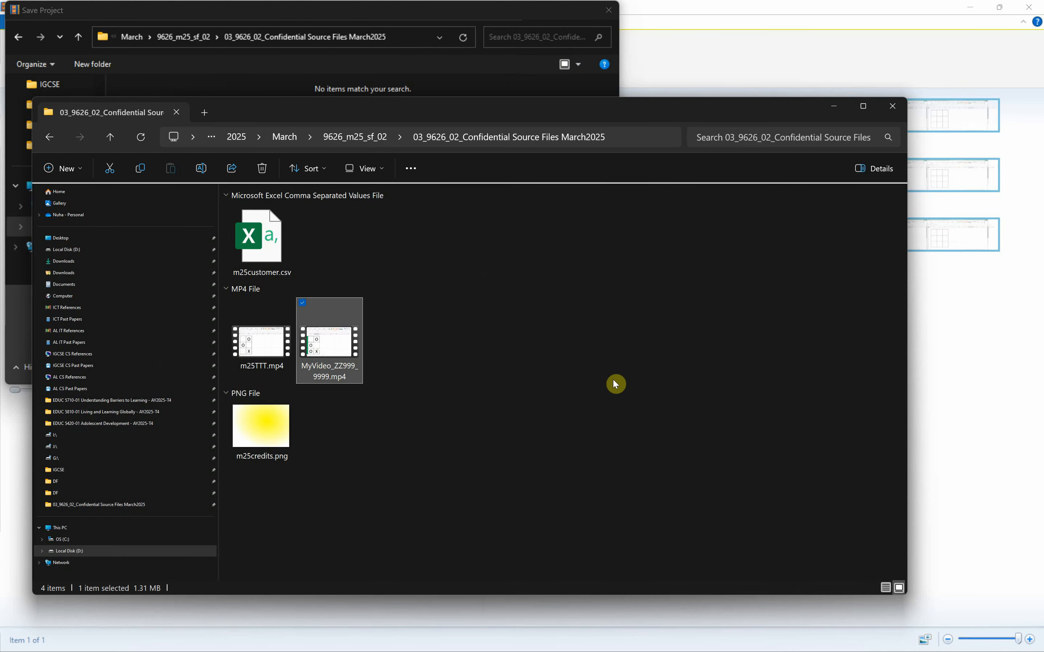
click(316, 371)
key(ctrl+c)
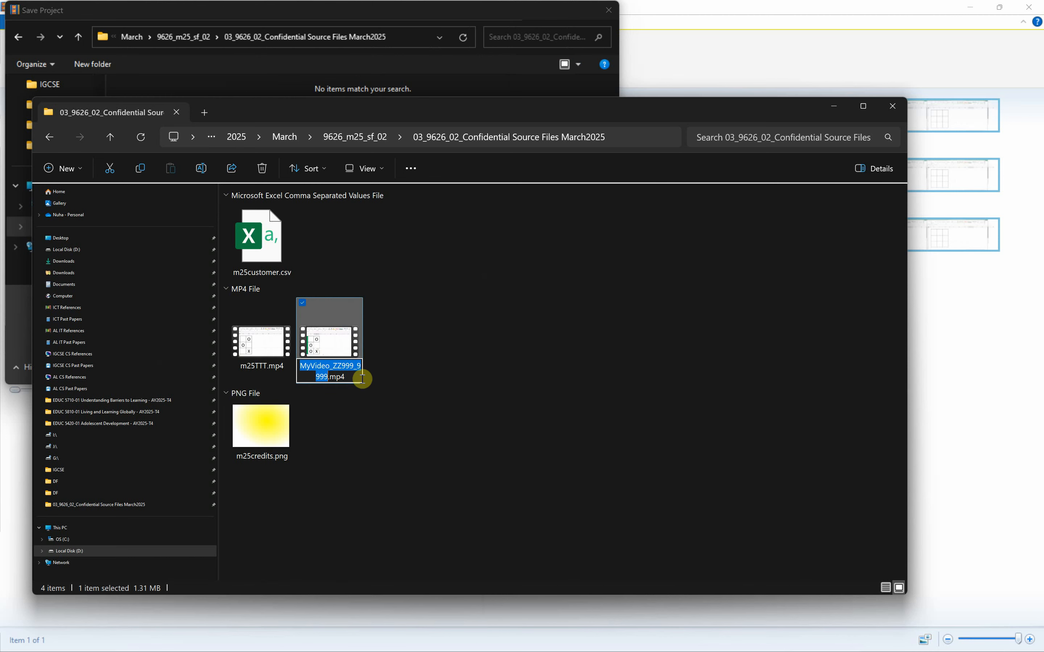
click(372, 454)
click(405, 58)
key(ctrl+v)
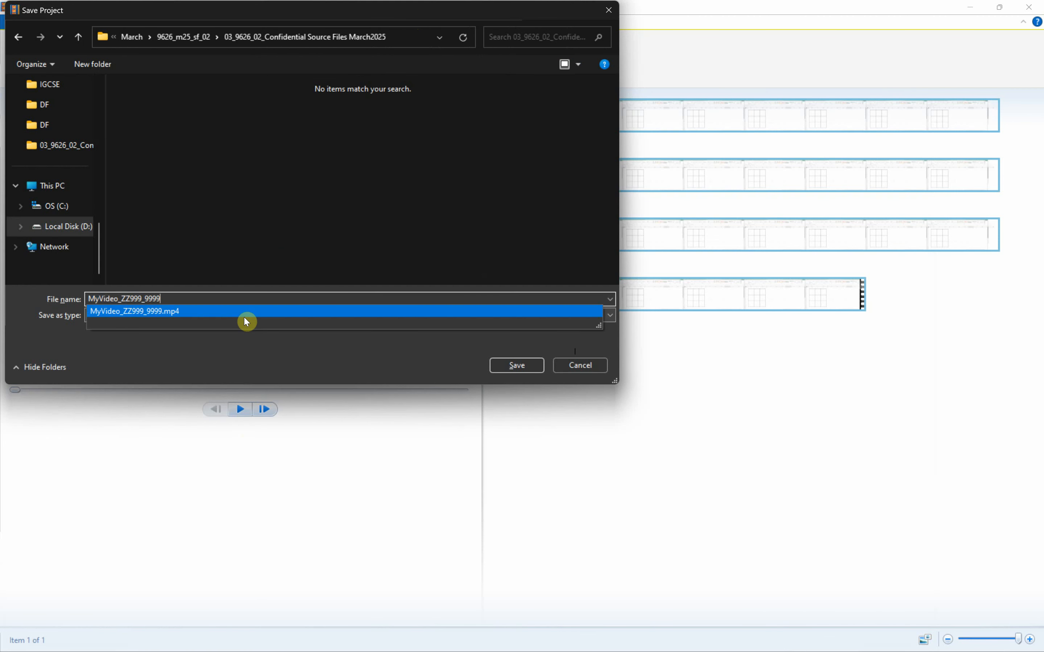
click(531, 366)
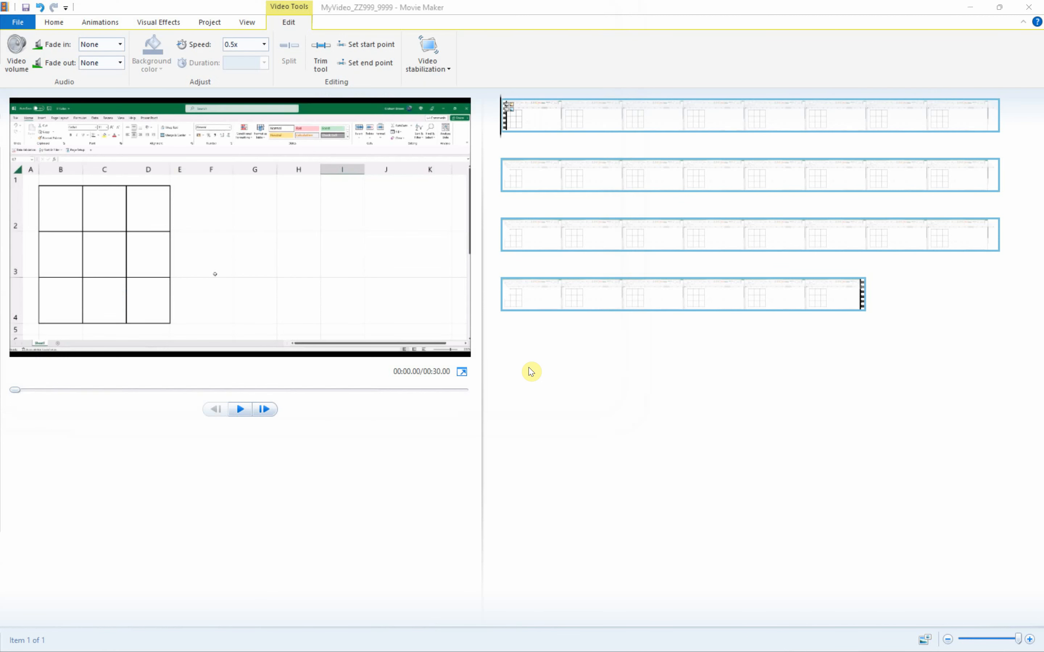
Step: Check the source files folder for the saved MyVideo_ZZ999_9999.wlmp project and the exported MP4 file
key(alt+Tab)
click(261, 320)
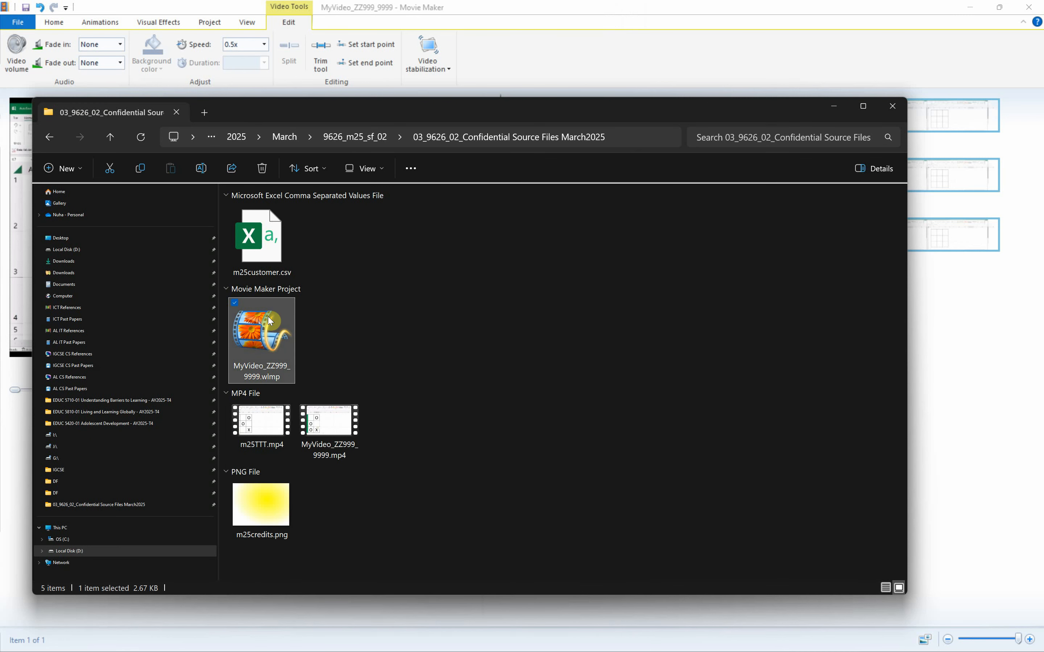
click(345, 451)
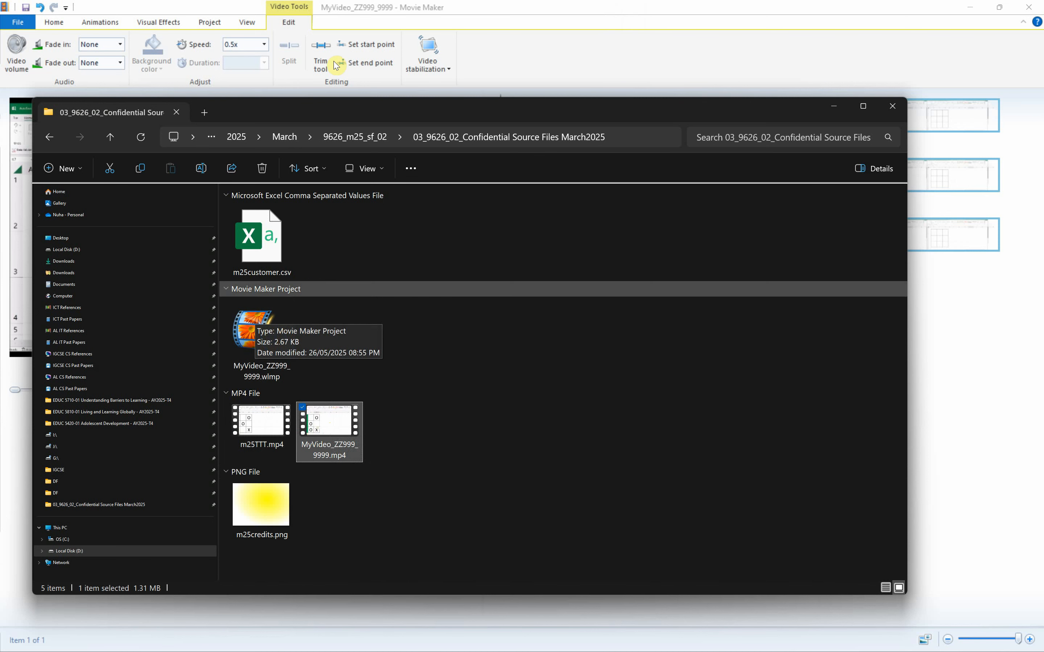
Step: Switch to the question paper and read the instructions for resizing m25credits.png and saving it as credits.png
click(481, 8)
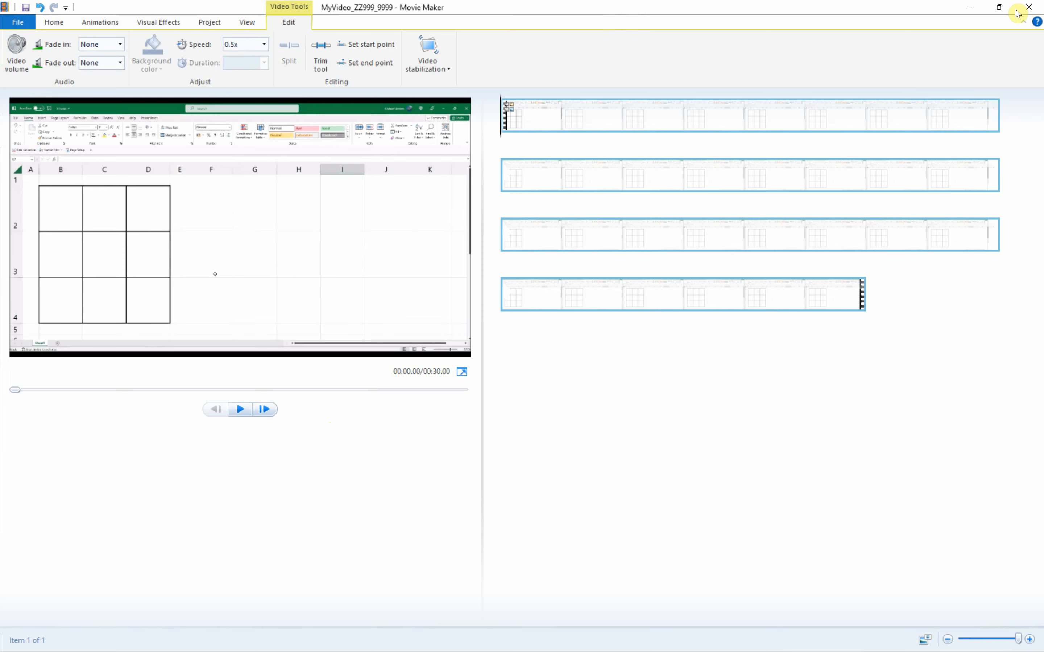
key(alt+Tab)
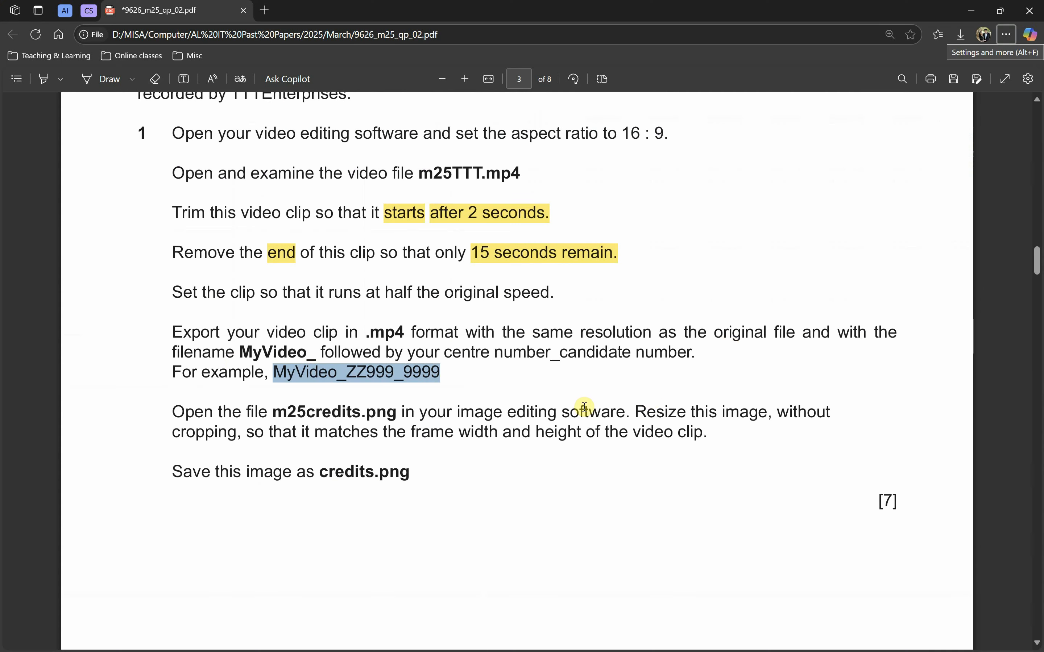
scroll(564, 407, down, 1)
scroll(419, 361, down, 3)
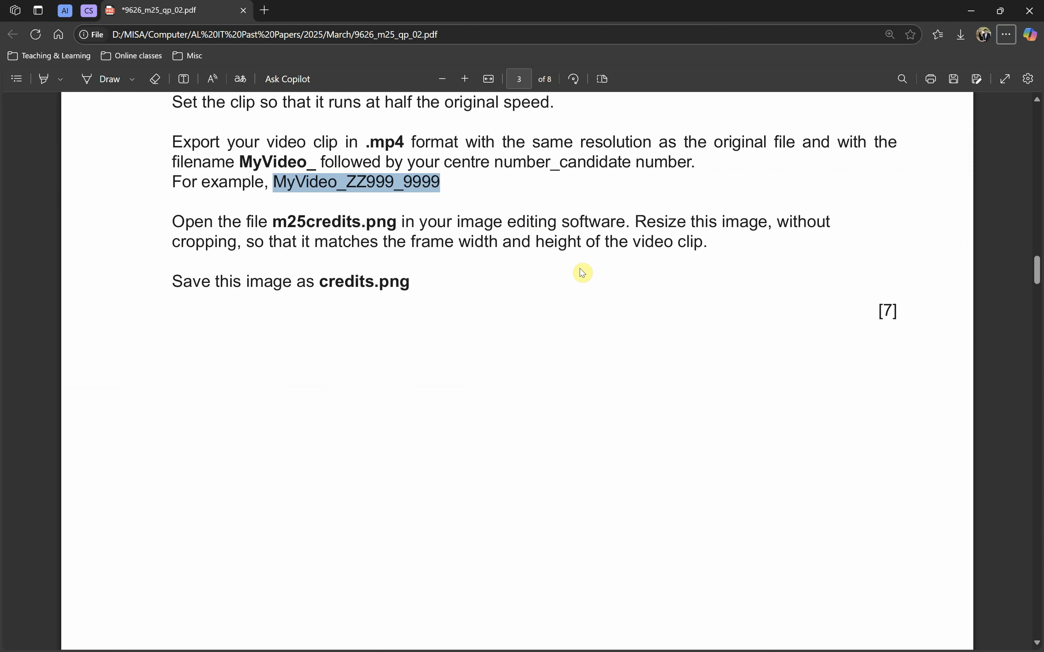
Step: Check the video clip's frame width and height noted in Notepad, then return to the question paper
key(alt+f)
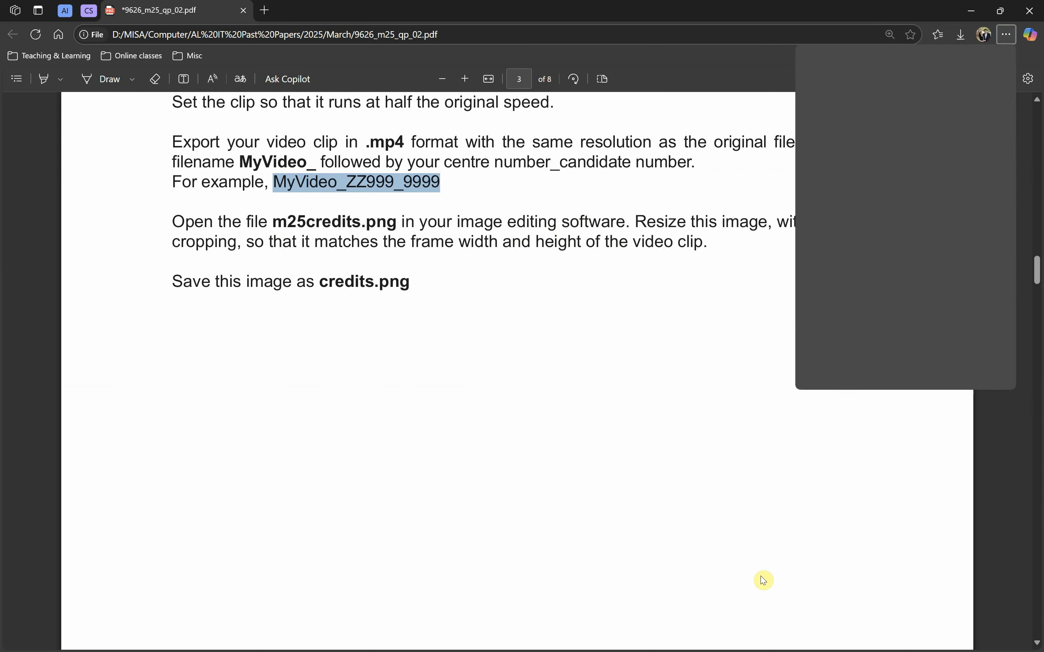
click(527, 505)
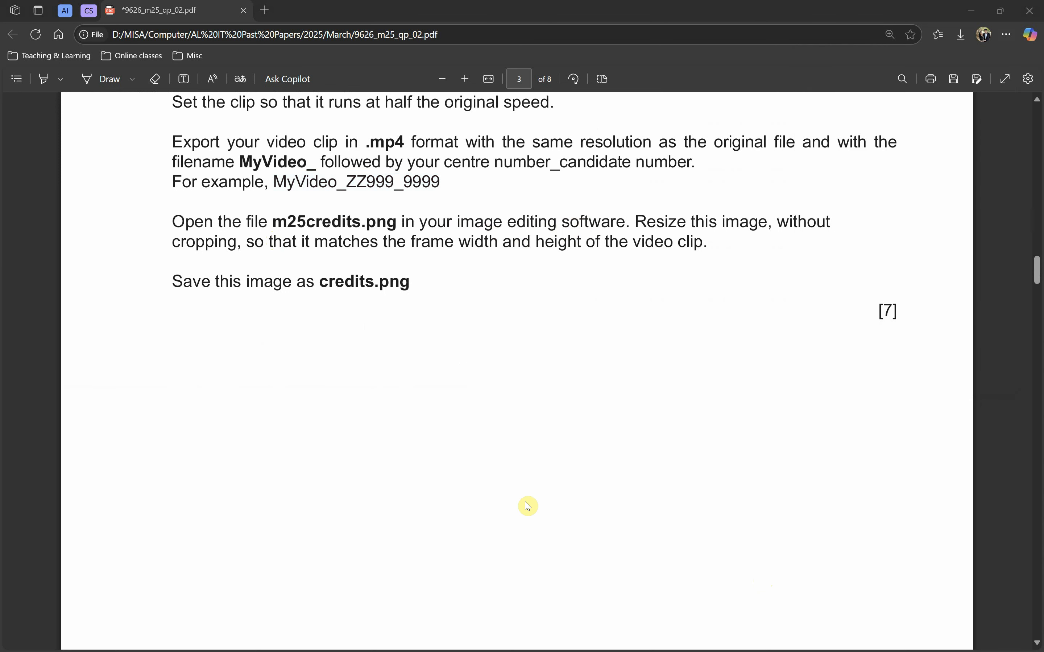
key(alt+Tab)
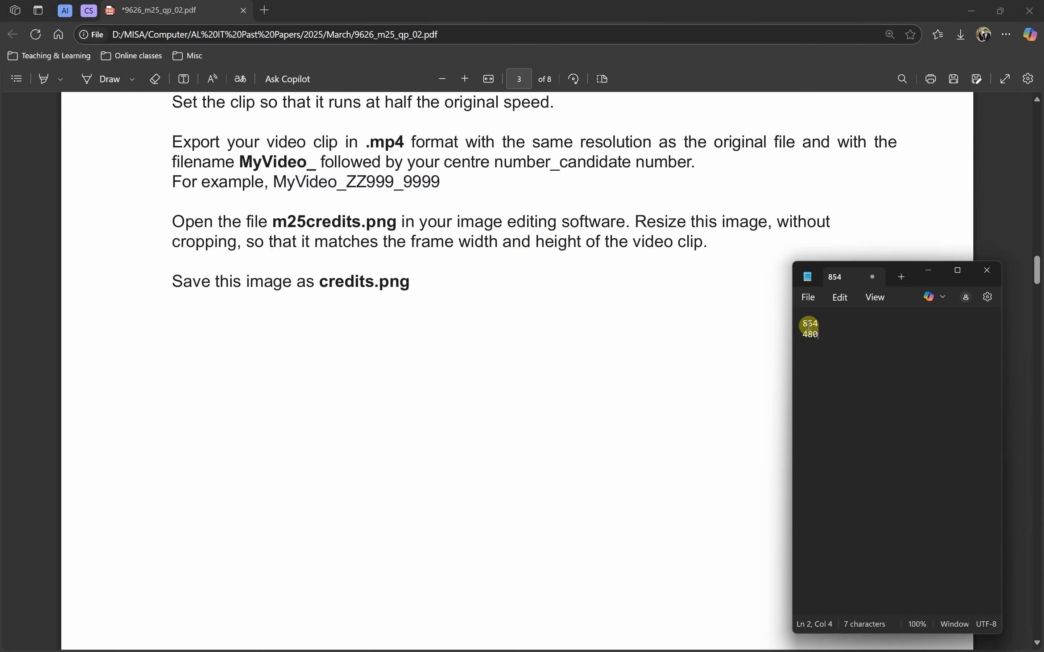
click(612, 374)
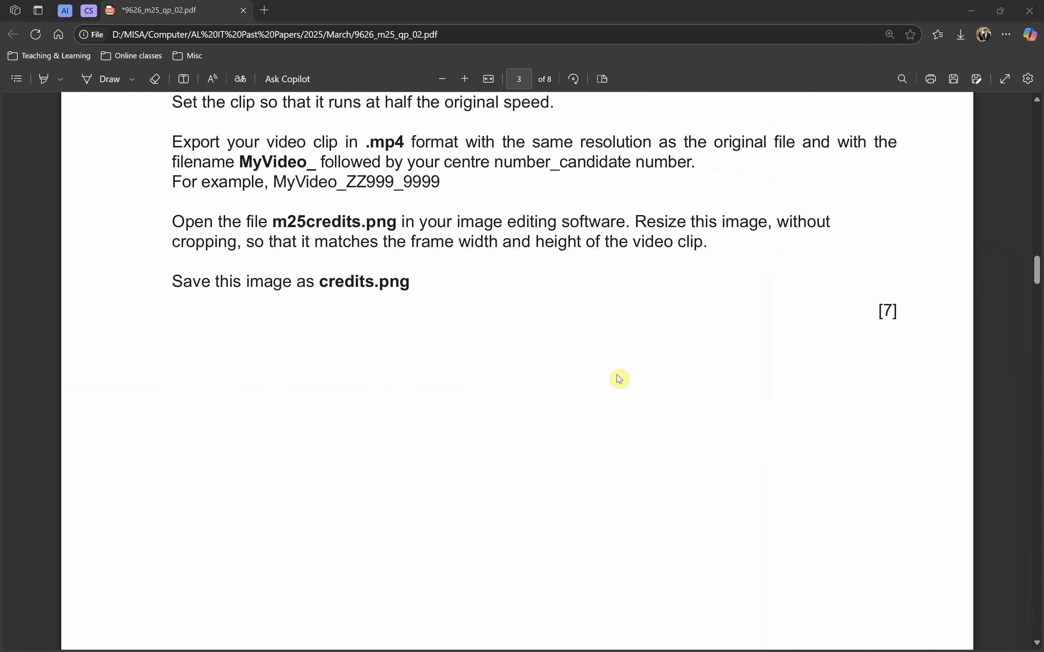
Step: Check the pixel width and height of m25credits.png in its file properties in the source files folder
key(alt+Tab)
click(264, 515)
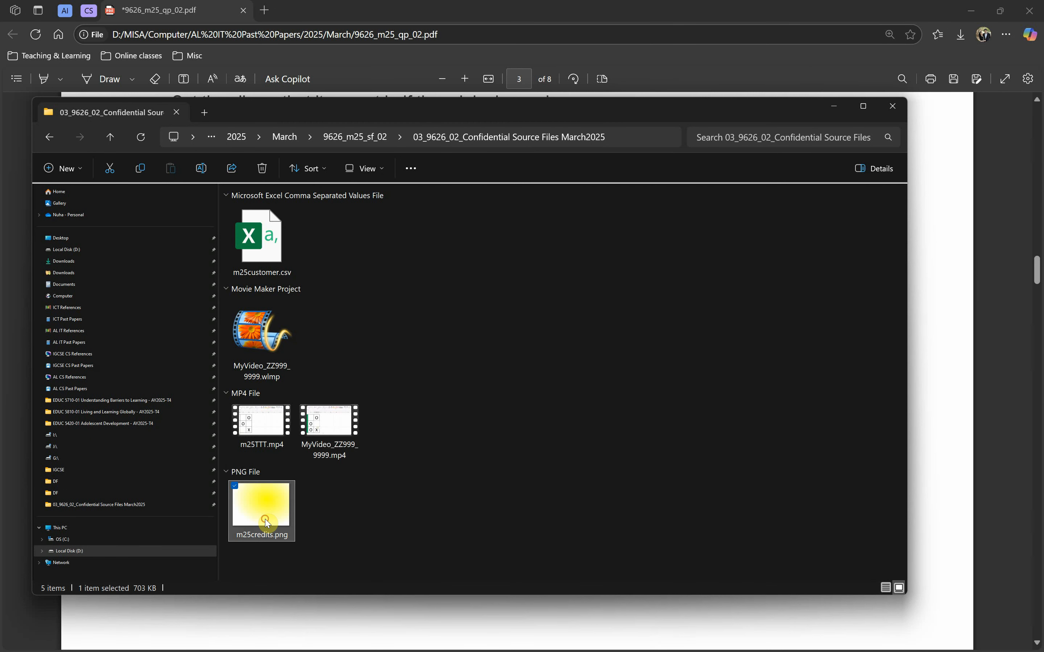
right_click(265, 518)
click(327, 373)
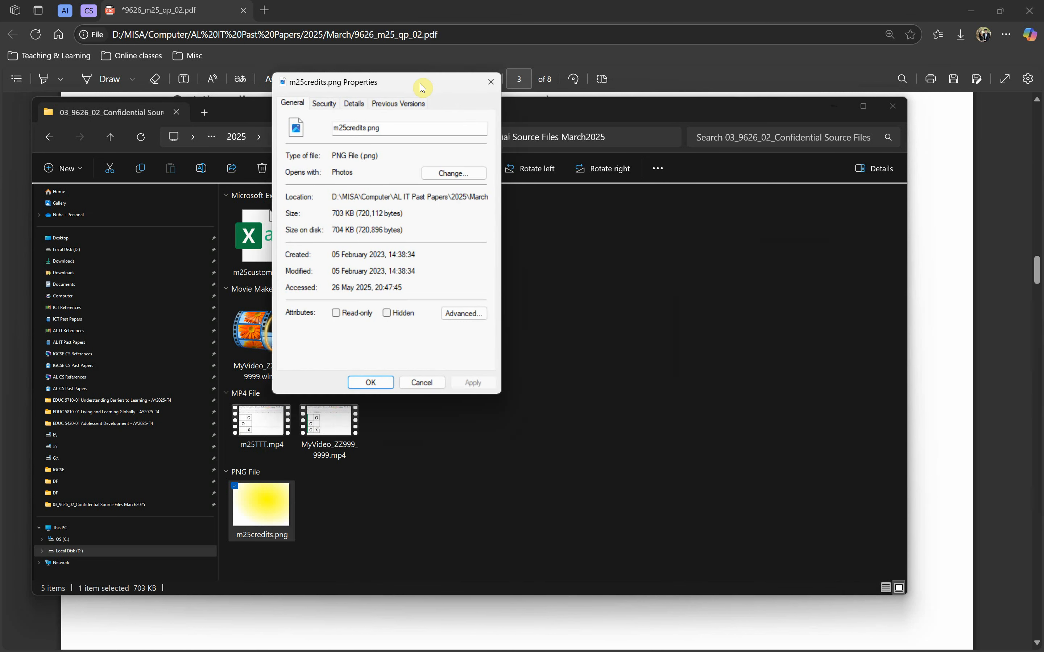
drag(482, 86, 570, 159)
click(438, 175)
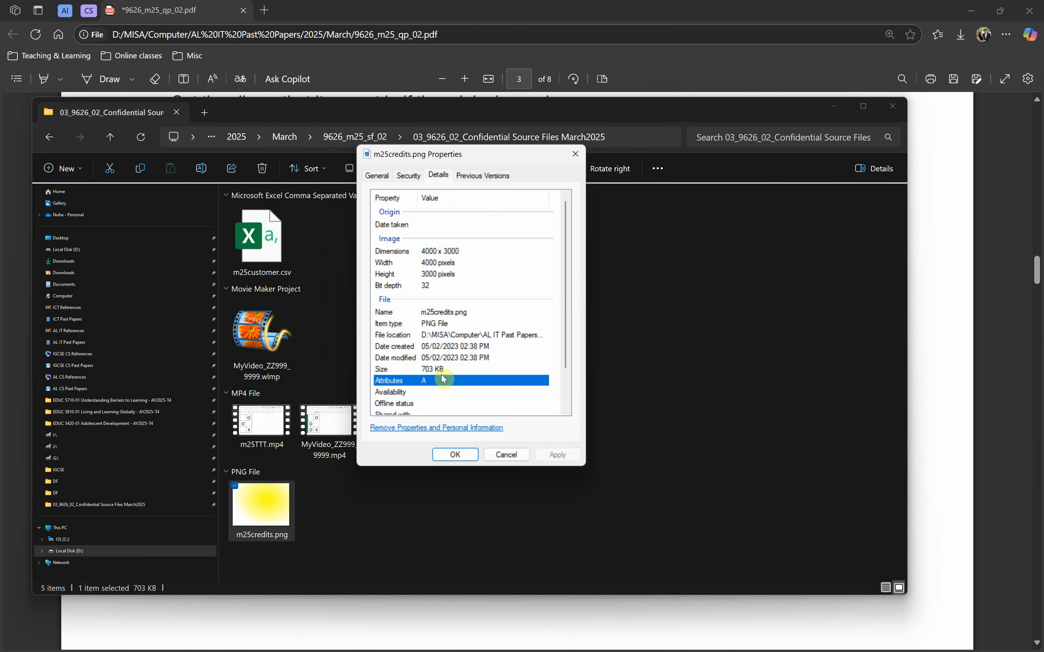
click(440, 265)
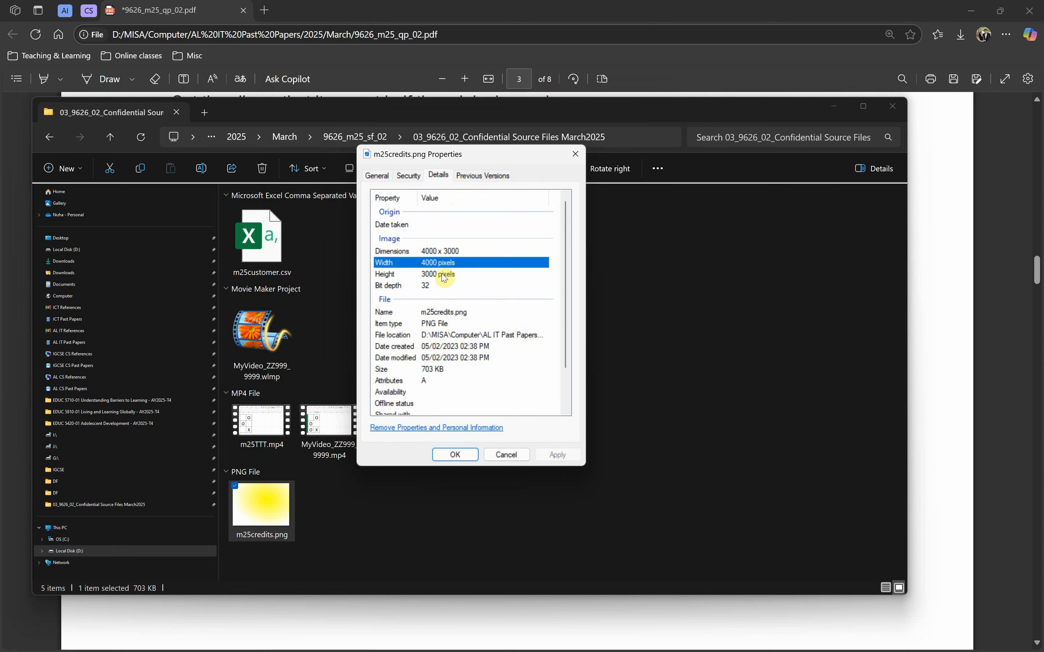
click(425, 274)
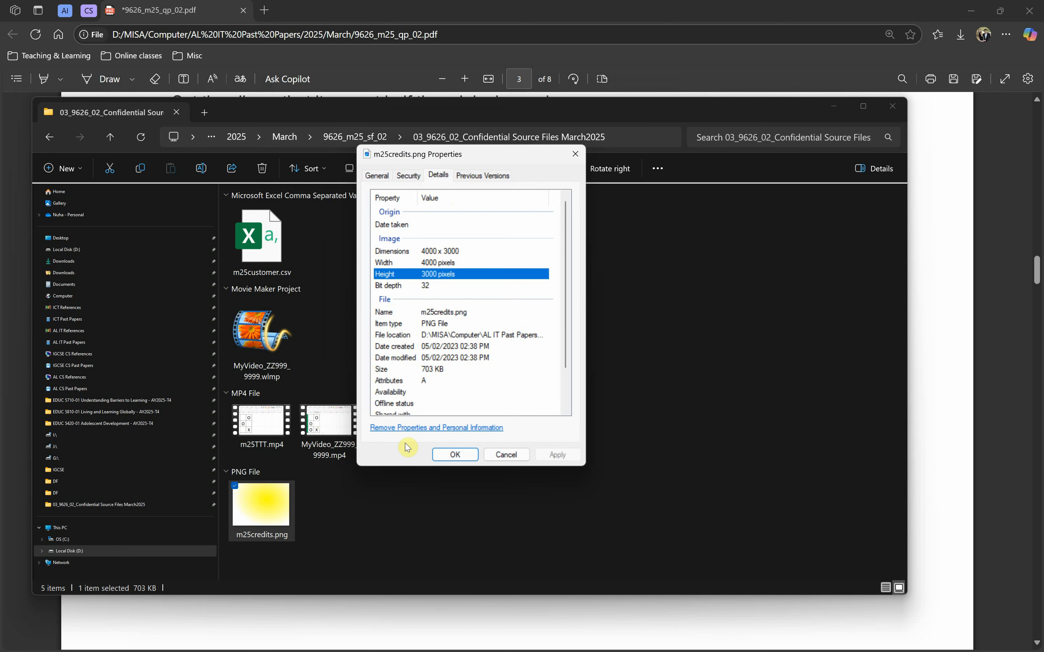
click(505, 456)
Step: Switch to Photoshop and open m25credits.png in it from the source files folder
click(309, 423)
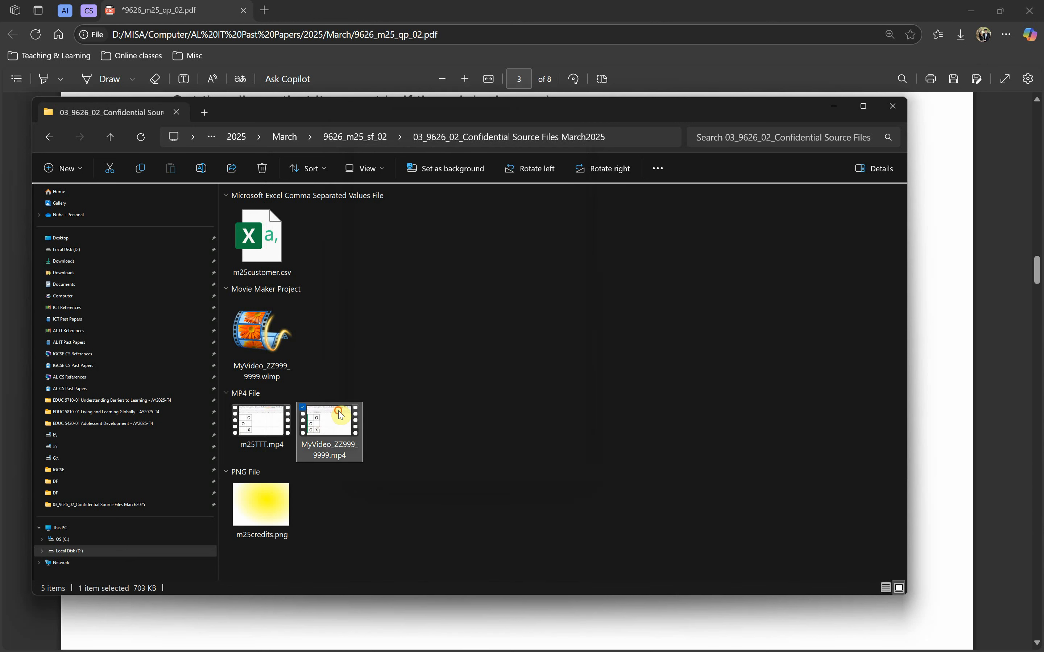
click(439, 529)
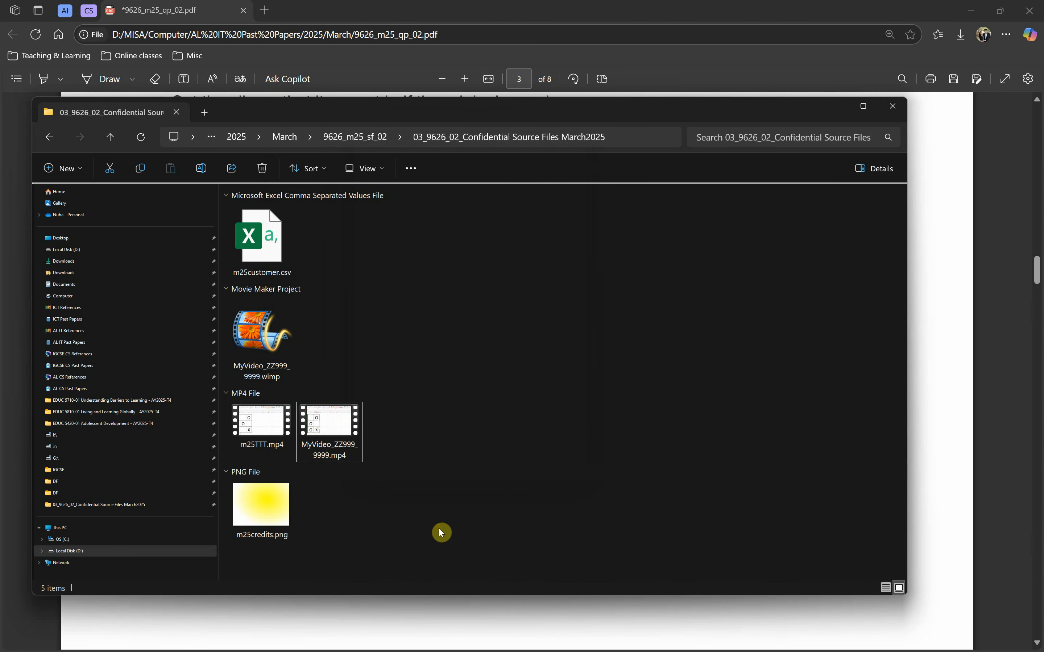
click(544, 23)
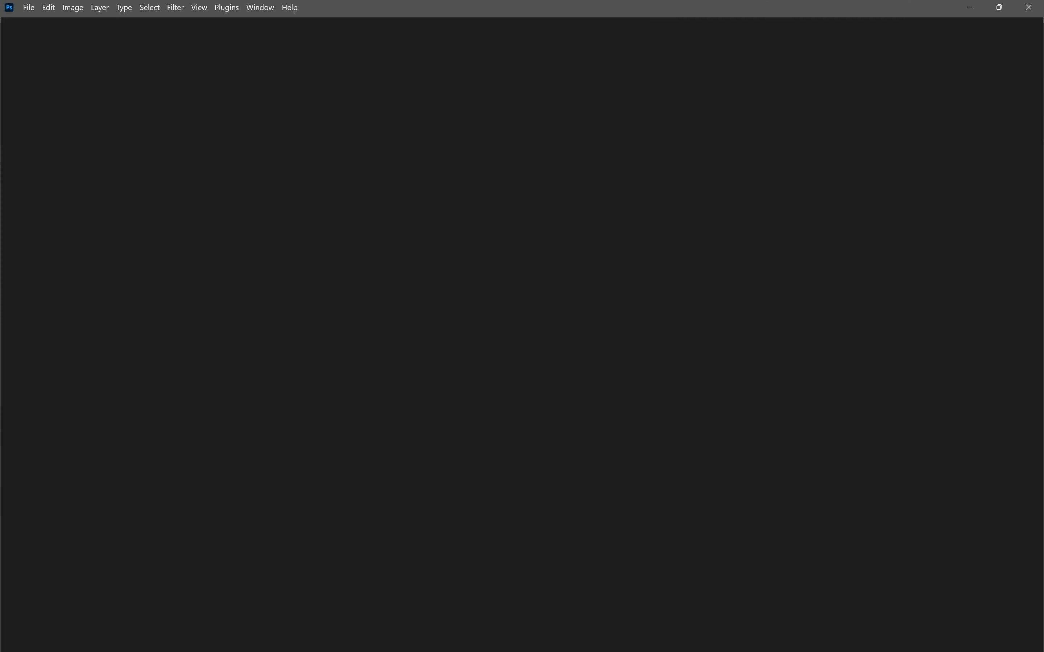
key(alt+Tab)
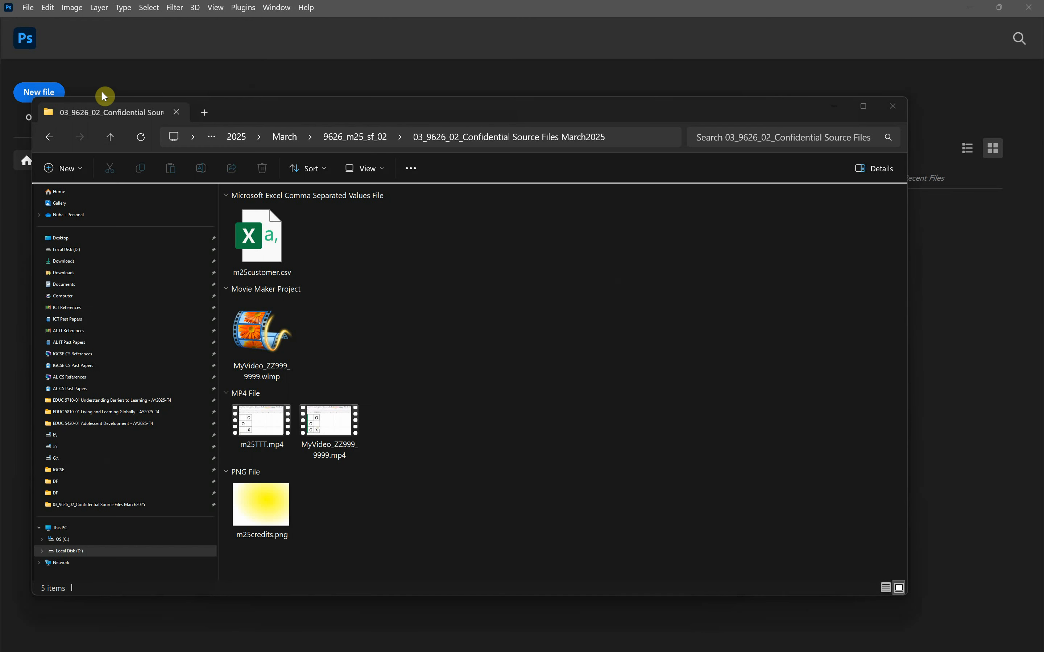
key(alt+Tab)
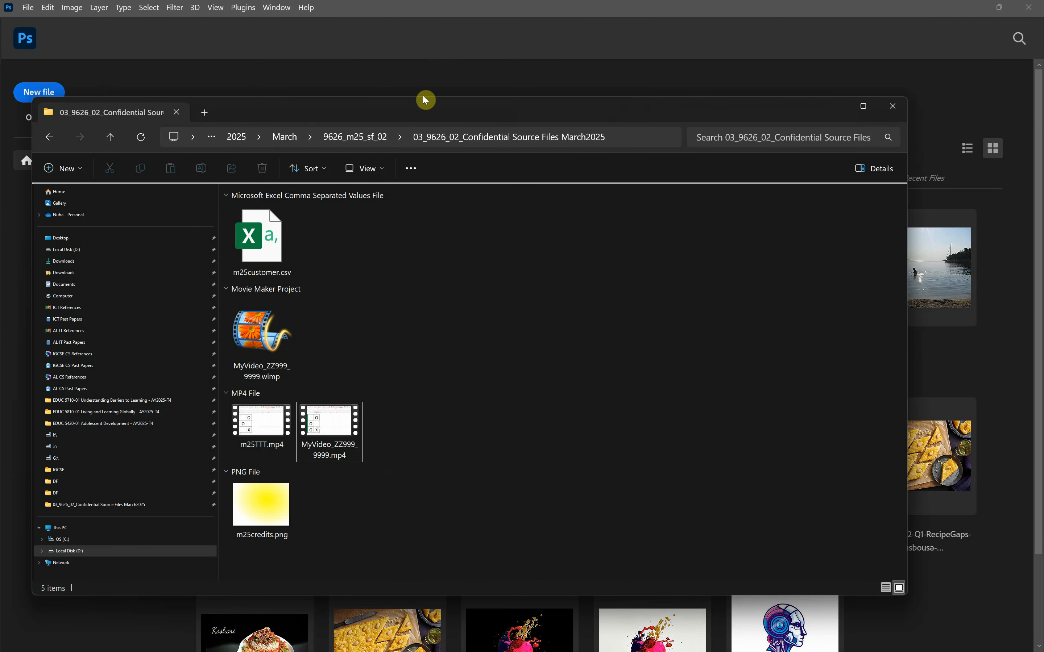
drag(268, 516, 503, 88)
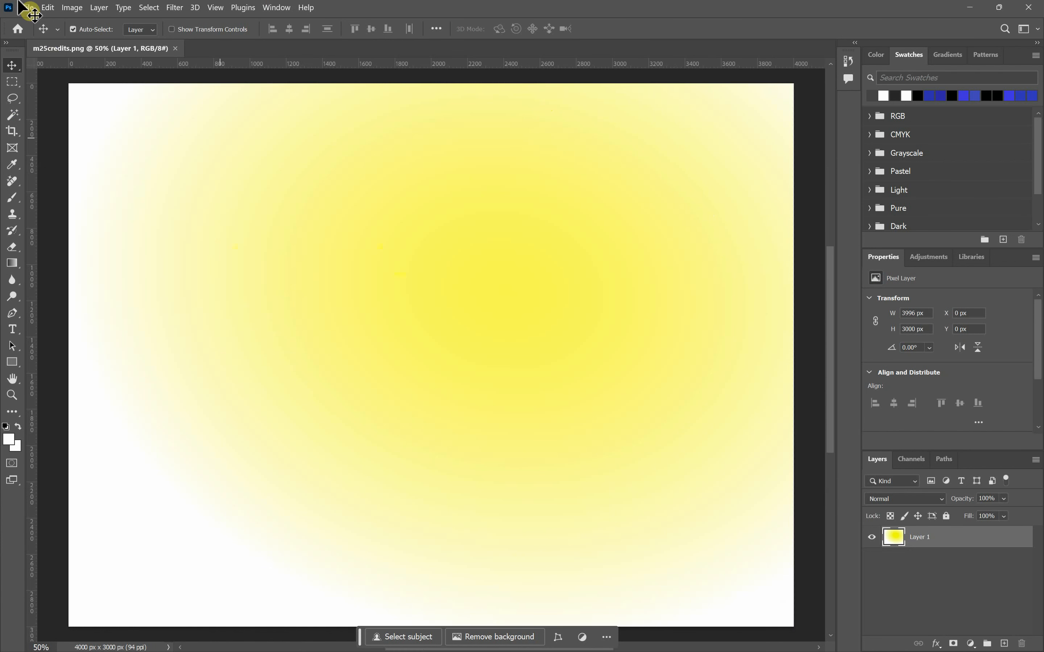
Step: Resize the image to 854 by 480 pixels with unlinked proportions, checking the values against the Notepad note
click(77, 12)
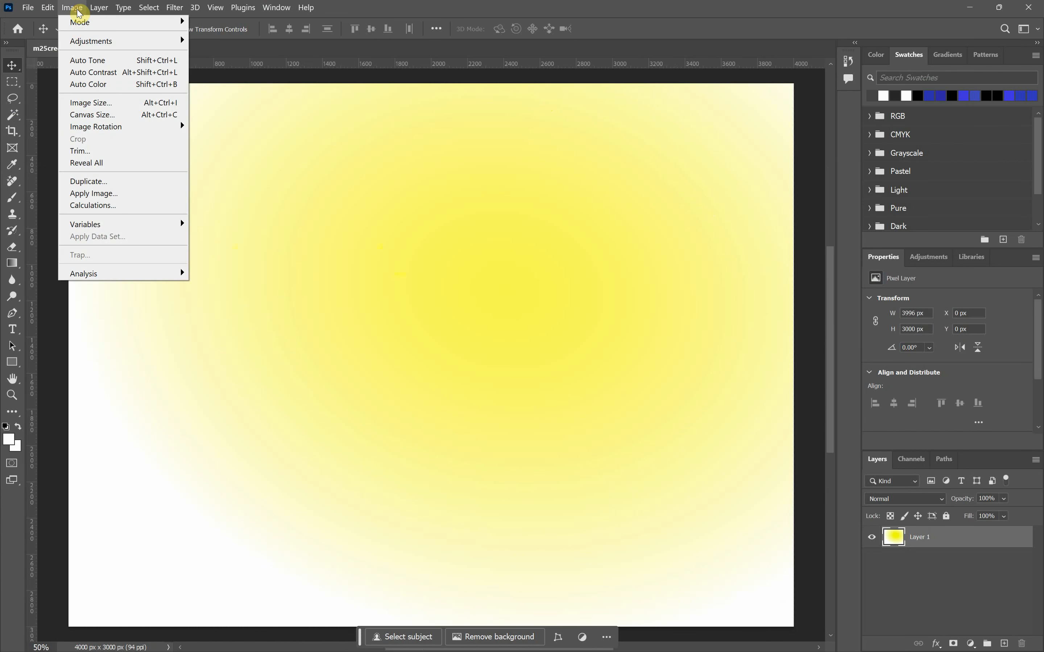
click(98, 104)
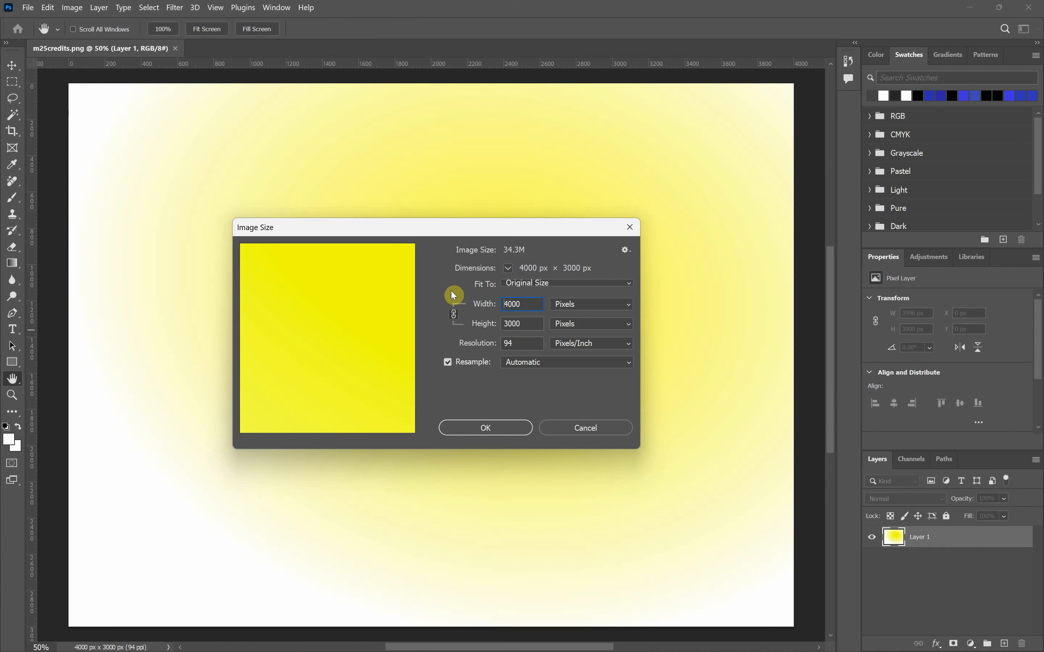
click(454, 317)
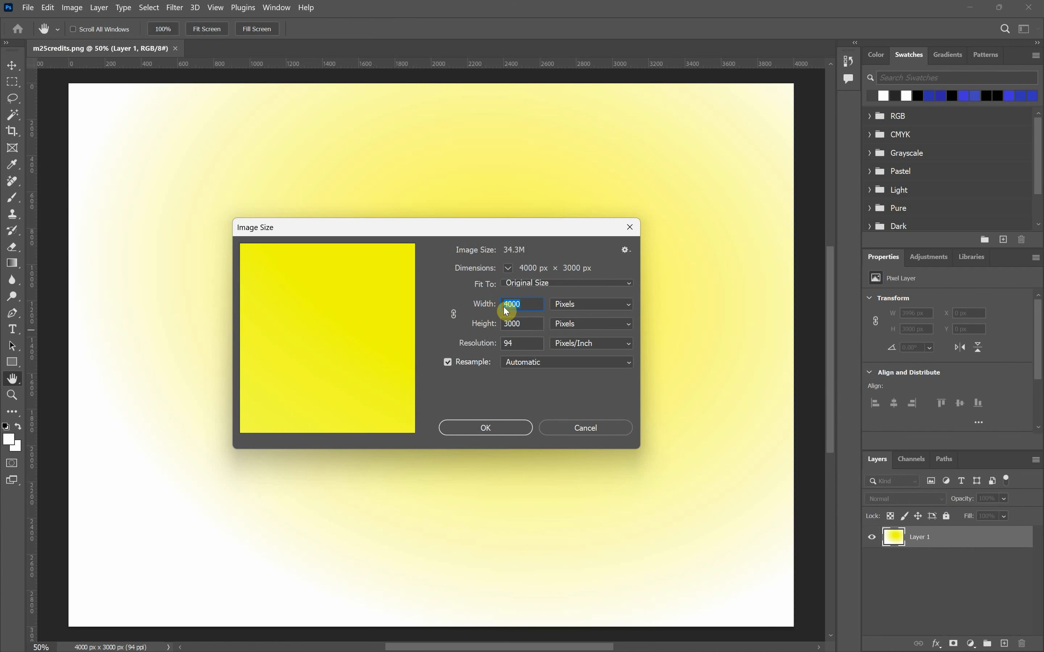
text(854)
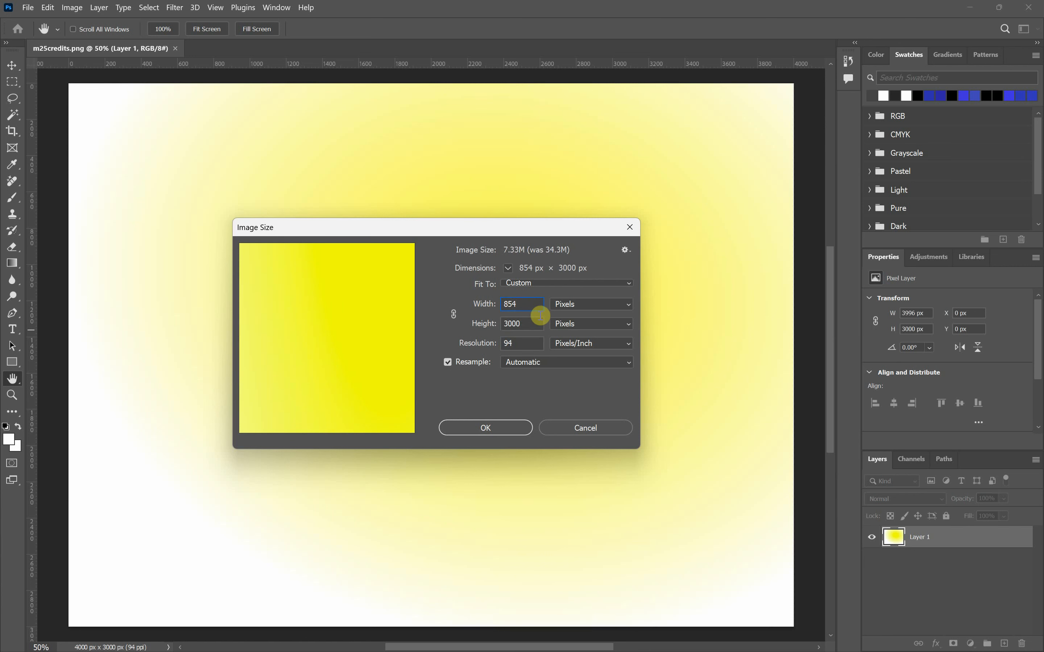
drag(529, 324, 490, 323)
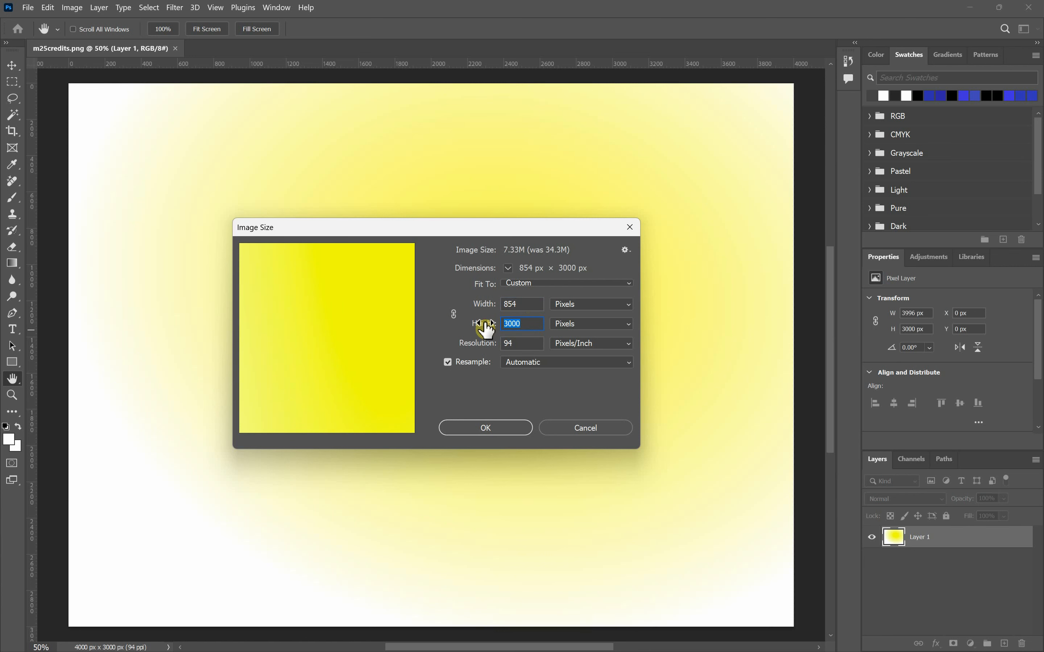
text(480)
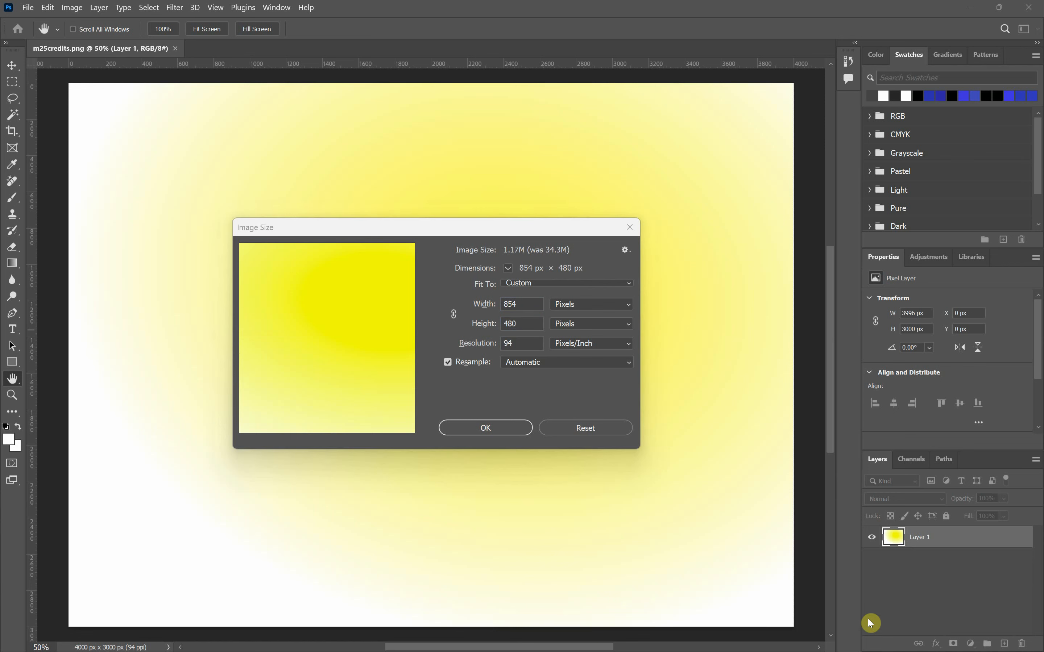
key(alt+Tab)
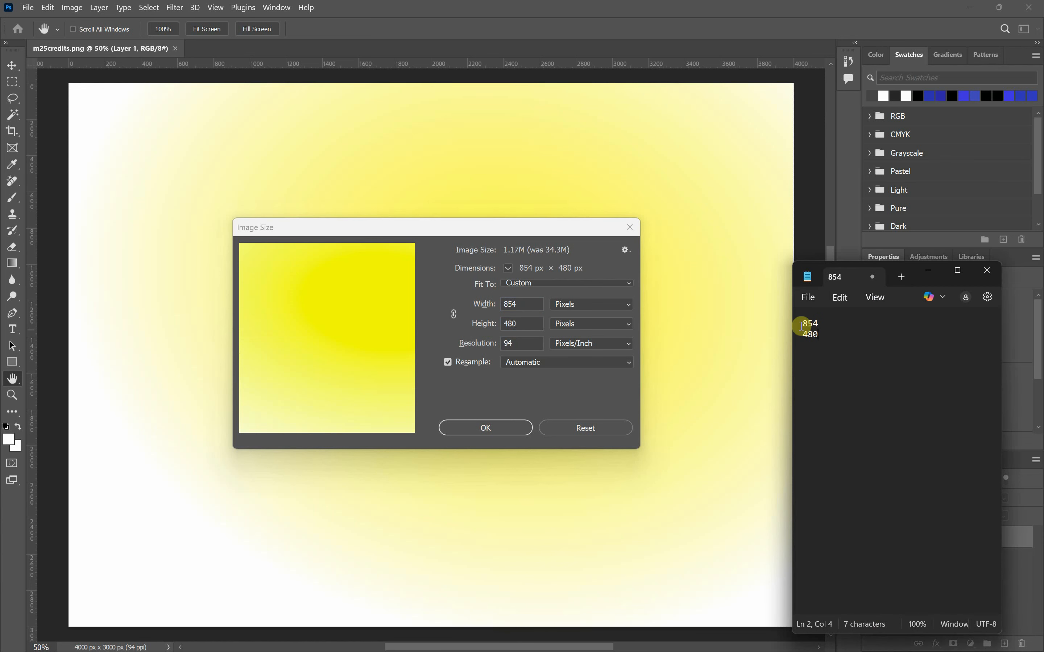
key(alt+Tab)
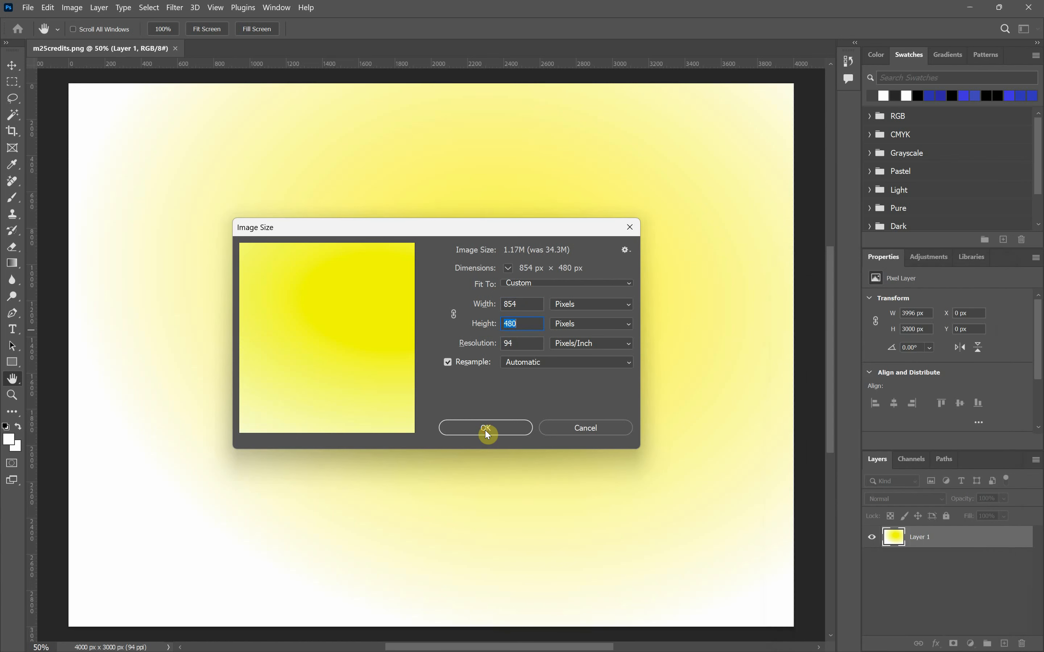
click(486, 429)
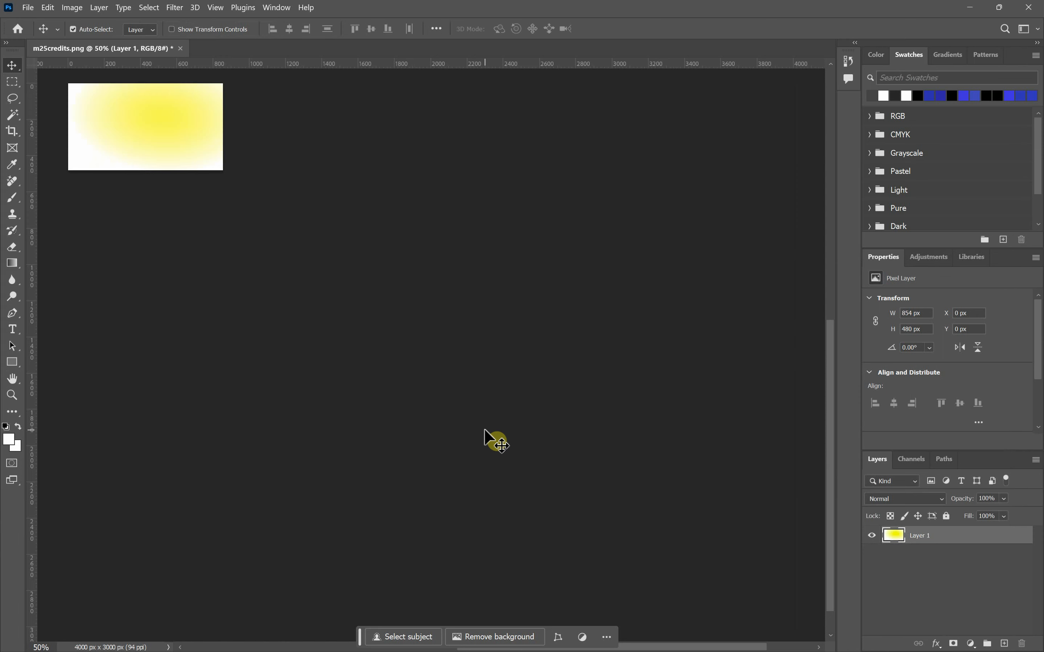
key(ctrl+0)
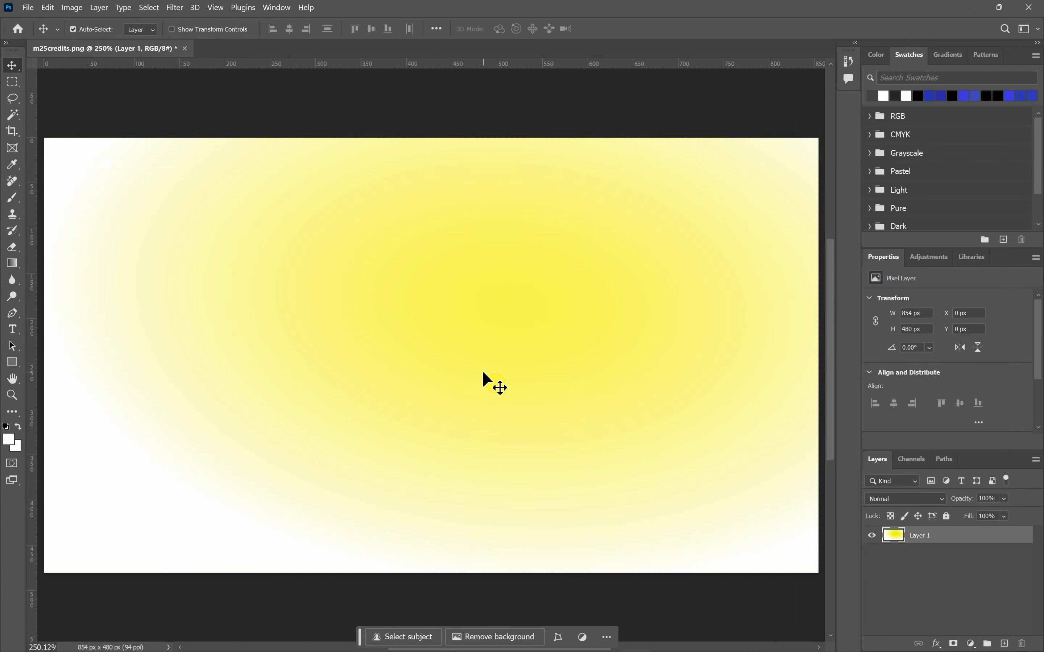
Step: Start saving the resized image as a new file and copy the name credits from the question paper
click(29, 7)
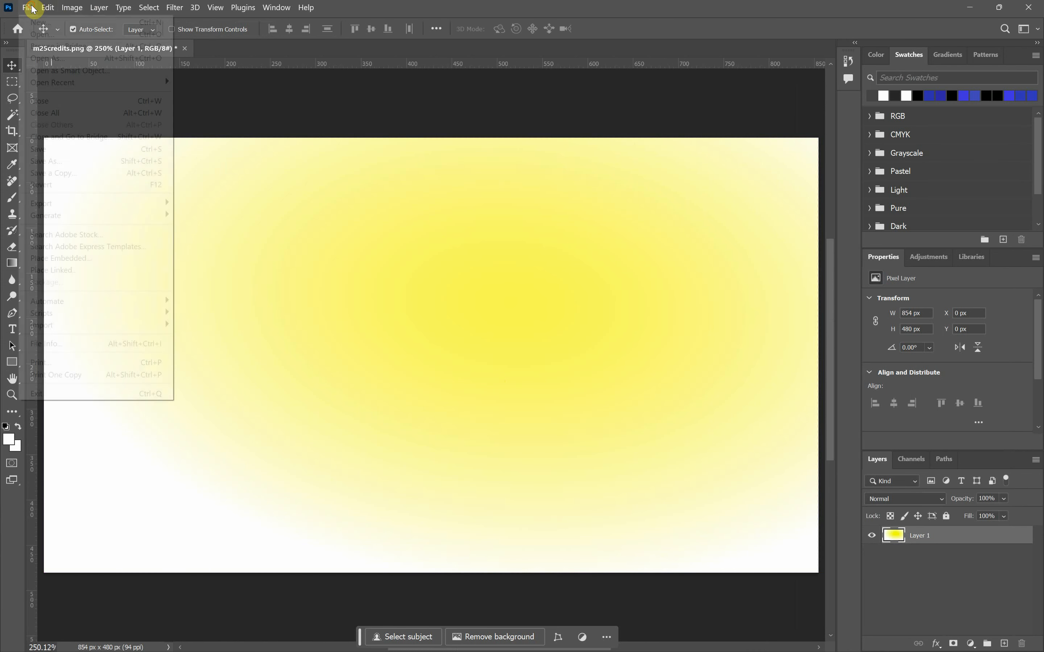
click(53, 160)
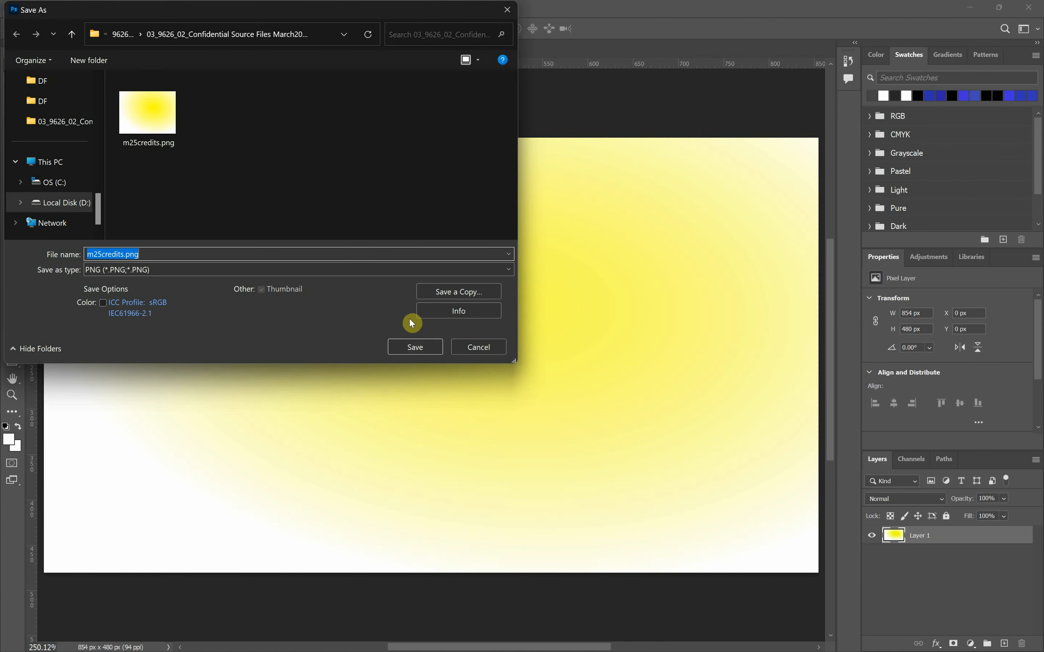
key(alt+Tab)
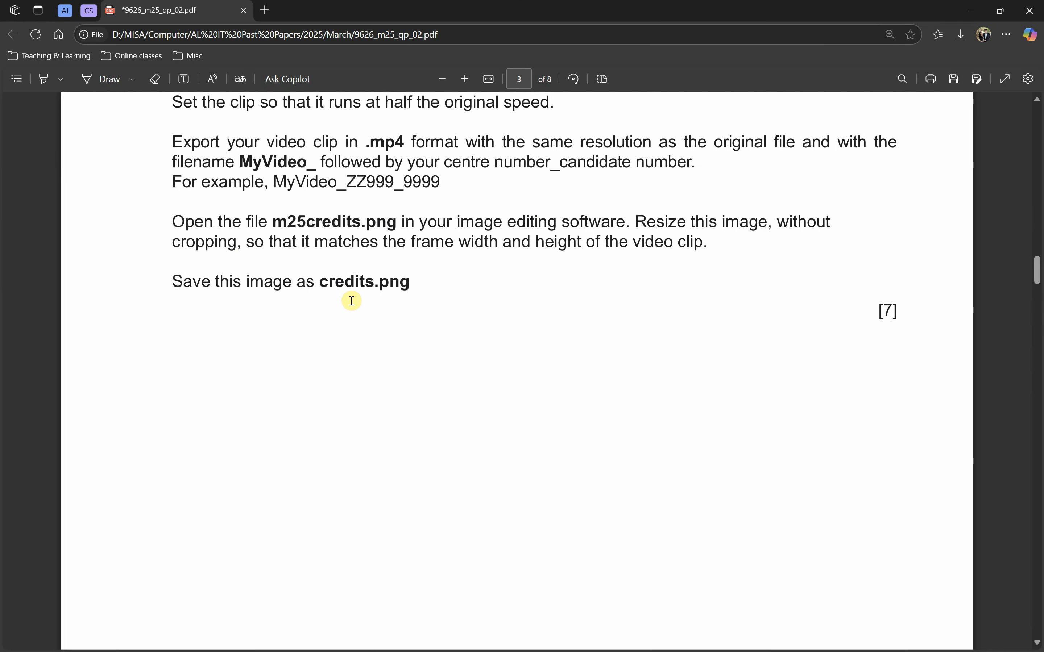
double_click(350, 282)
key(ctrl+c)
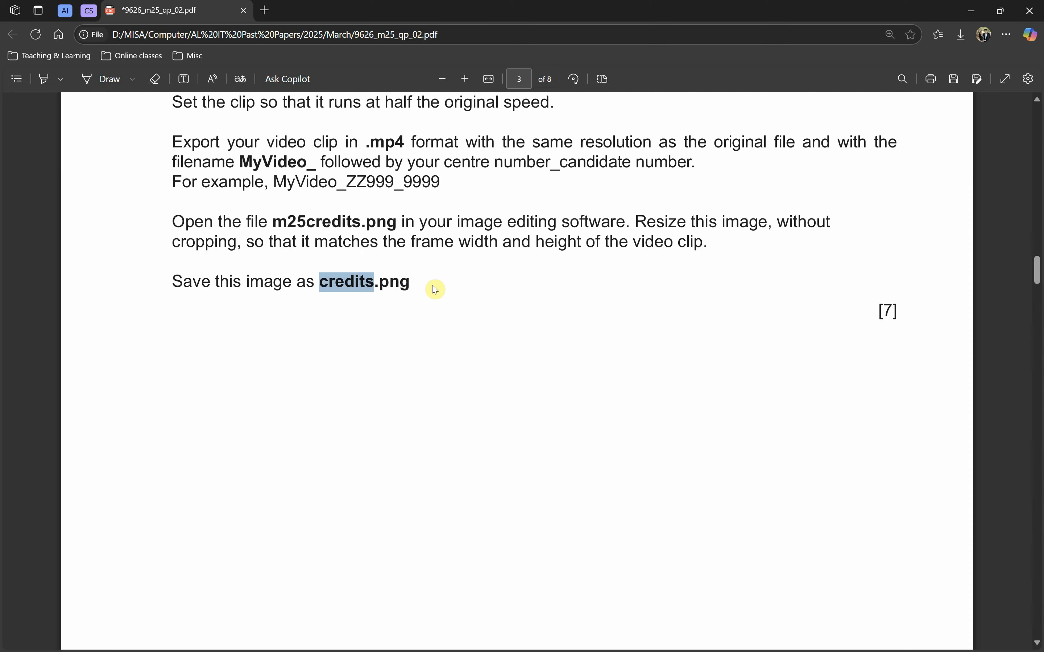
key(alt+Tab)
Step: Save the image as credits in PNG format with the large file size option, and glance back at the question paper
click(158, 266)
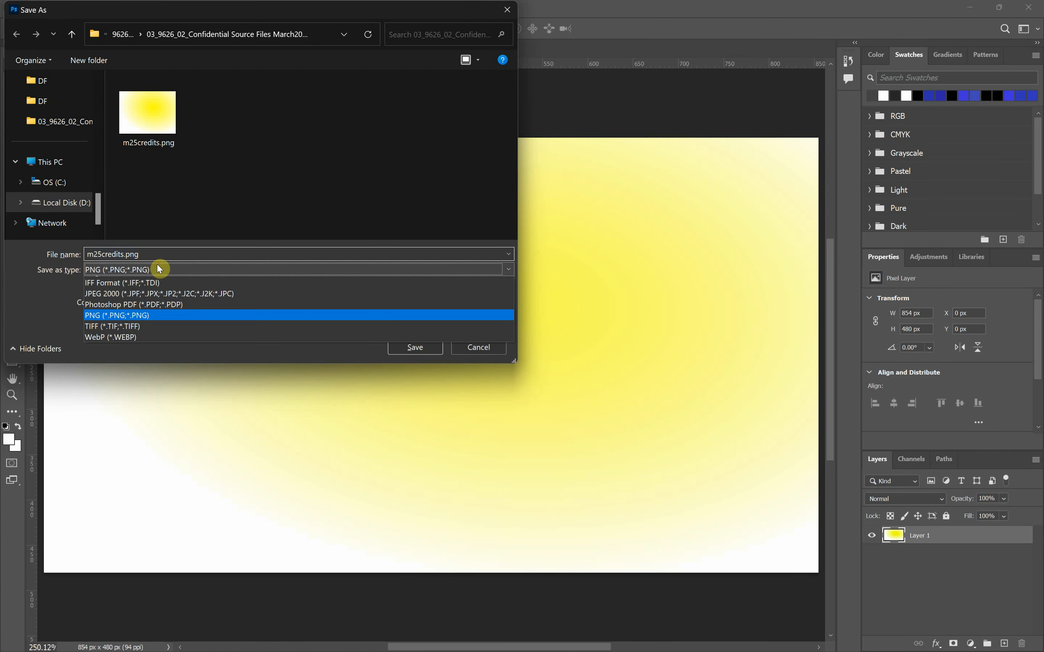
click(159, 269)
double_click(156, 254)
key(ctrl+v)
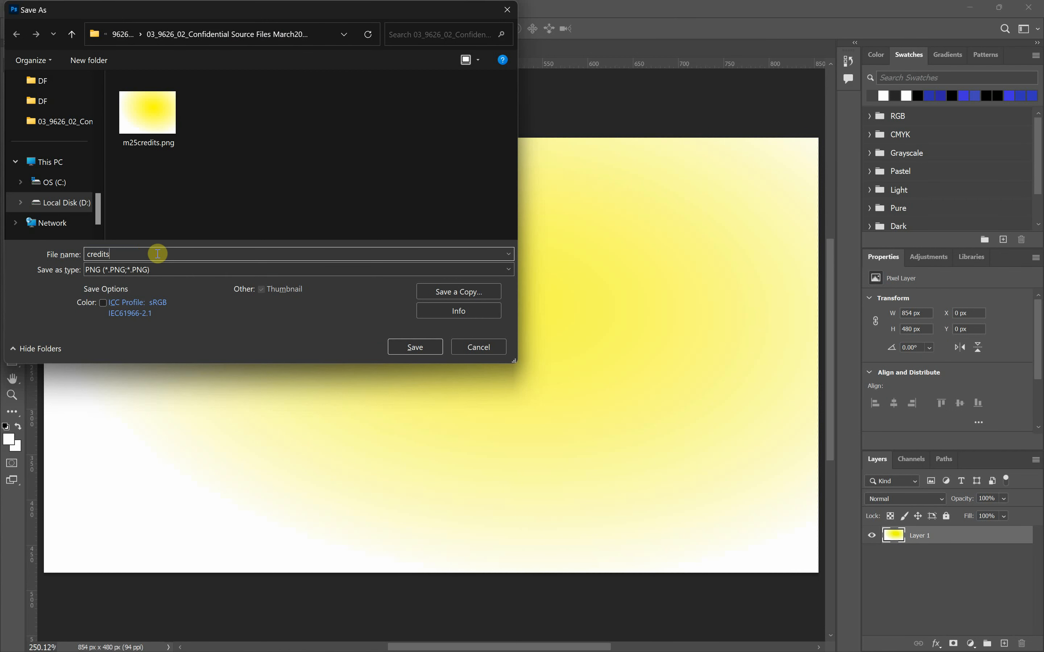
click(414, 353)
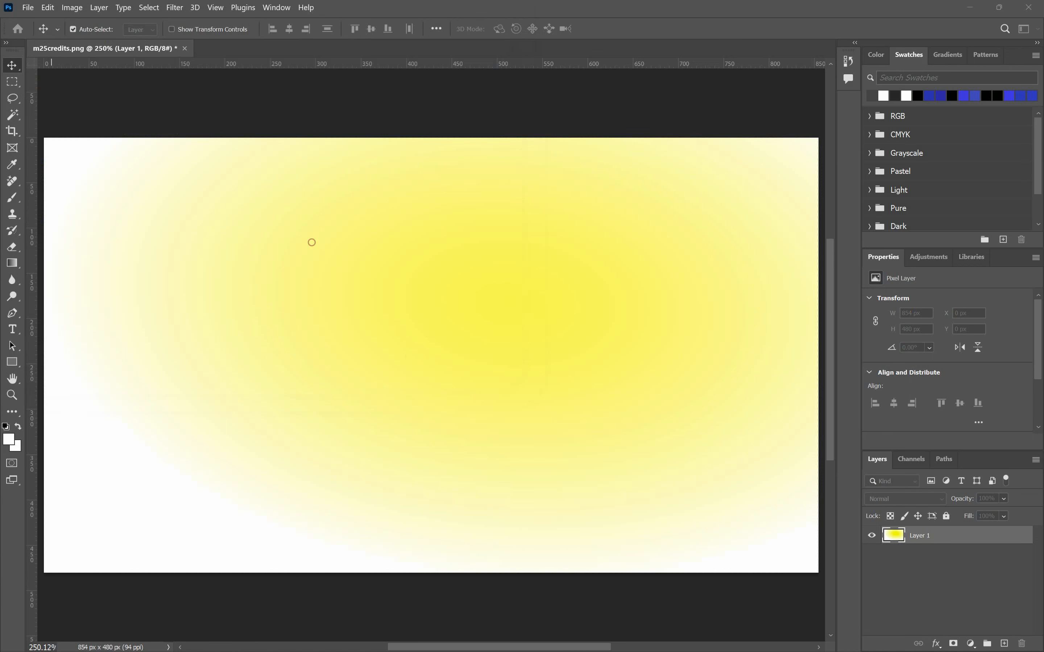
click(477, 257)
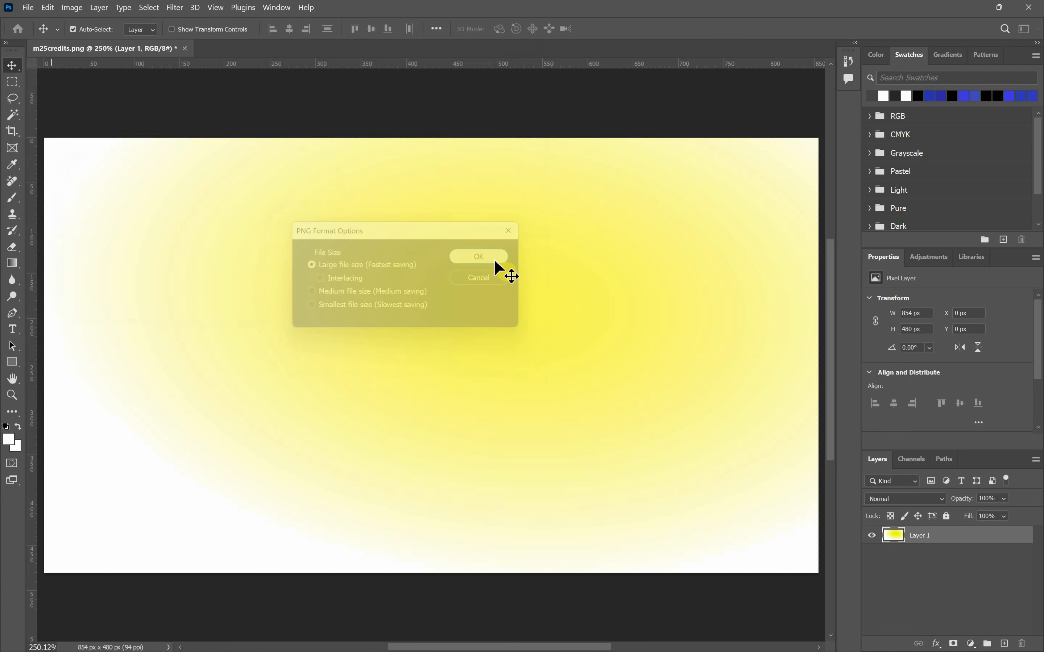
key(alt+Tab)
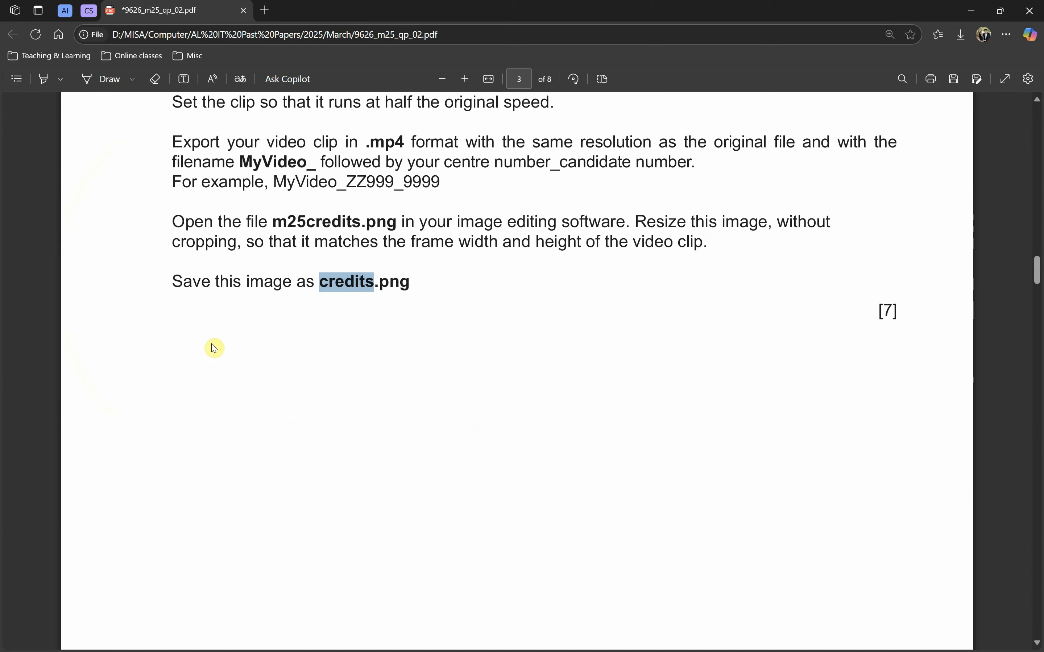
key(alt+Tab)
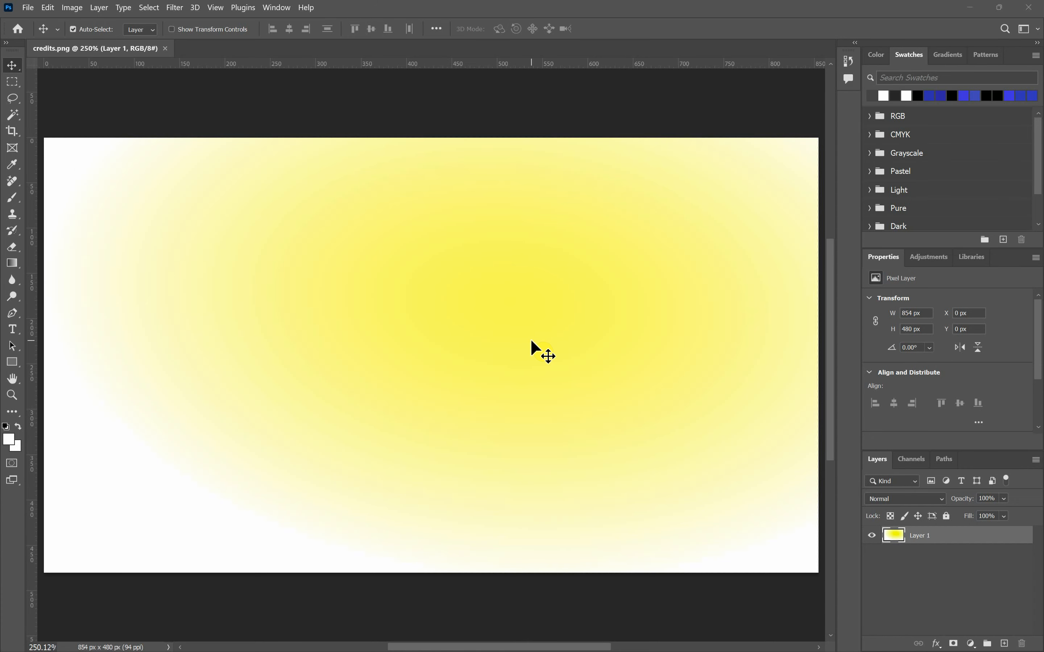
Step: Switch to the question paper and advance to question 2, then check the source files folder for the saved credits.png
key(alt+Tab)
scroll(539, 432, down, 10)
scroll(540, 461, down, 3)
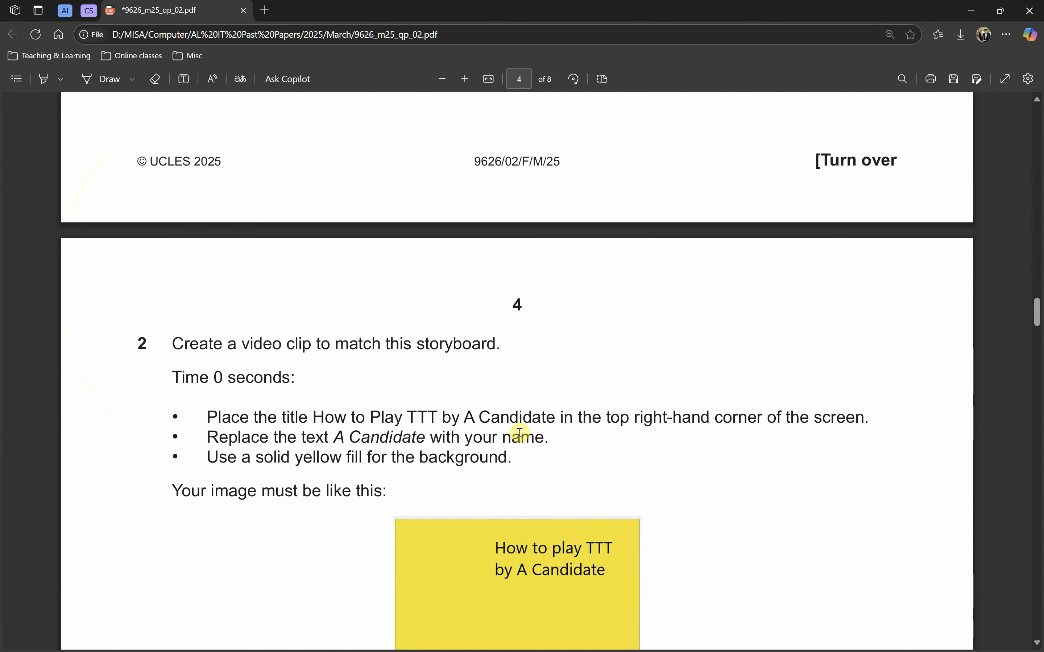
key(alt+Tab)
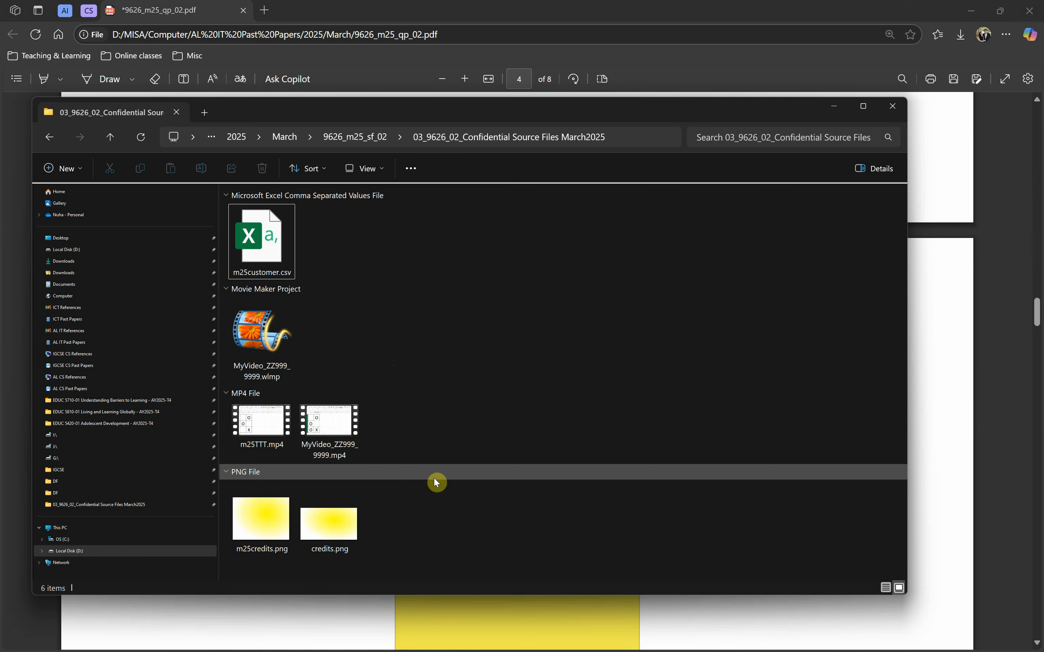
click(351, 520)
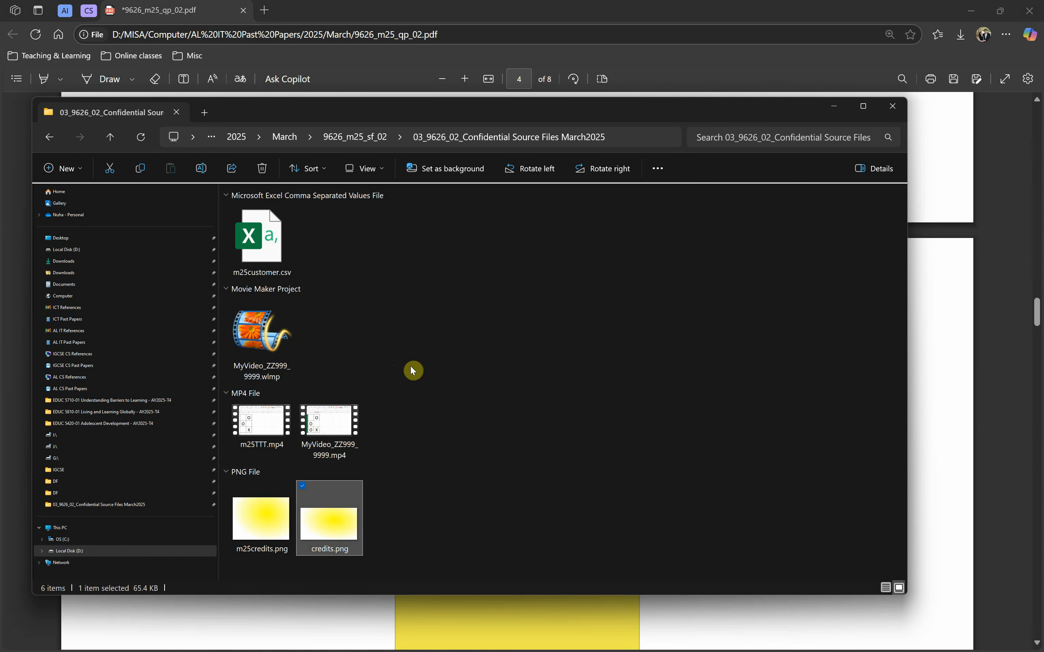
Step: Return to the question paper and read question 2's storyboard task and the title instruction for time 0 seconds
click(508, 14)
scroll(393, 440, down, 6)
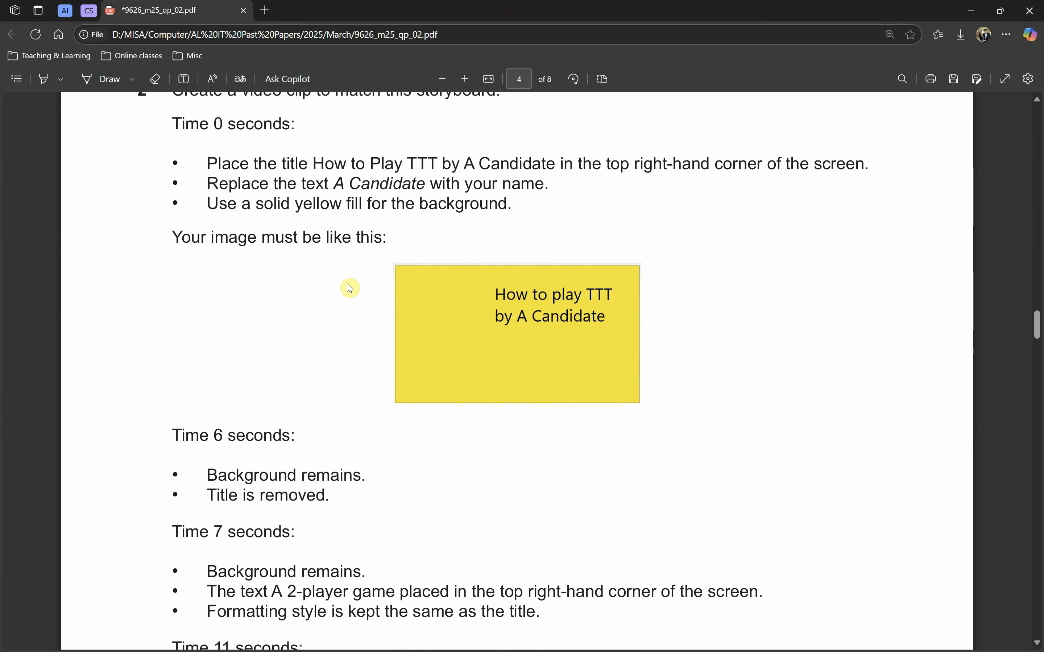
scroll(347, 287, up, 1)
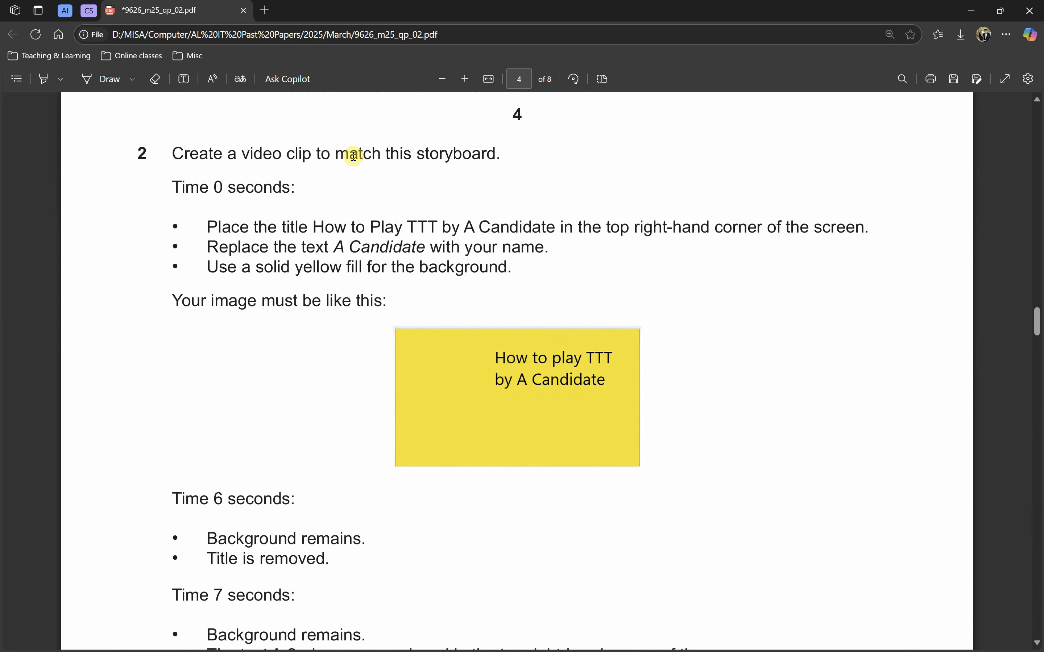
drag(418, 154, 511, 161)
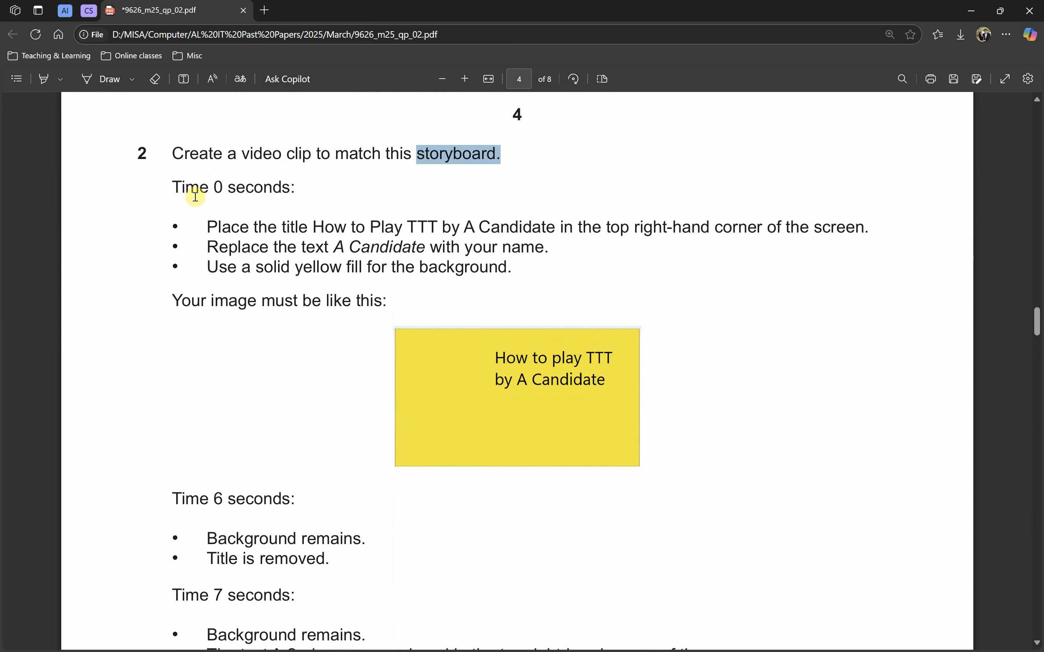
drag(171, 188, 296, 195)
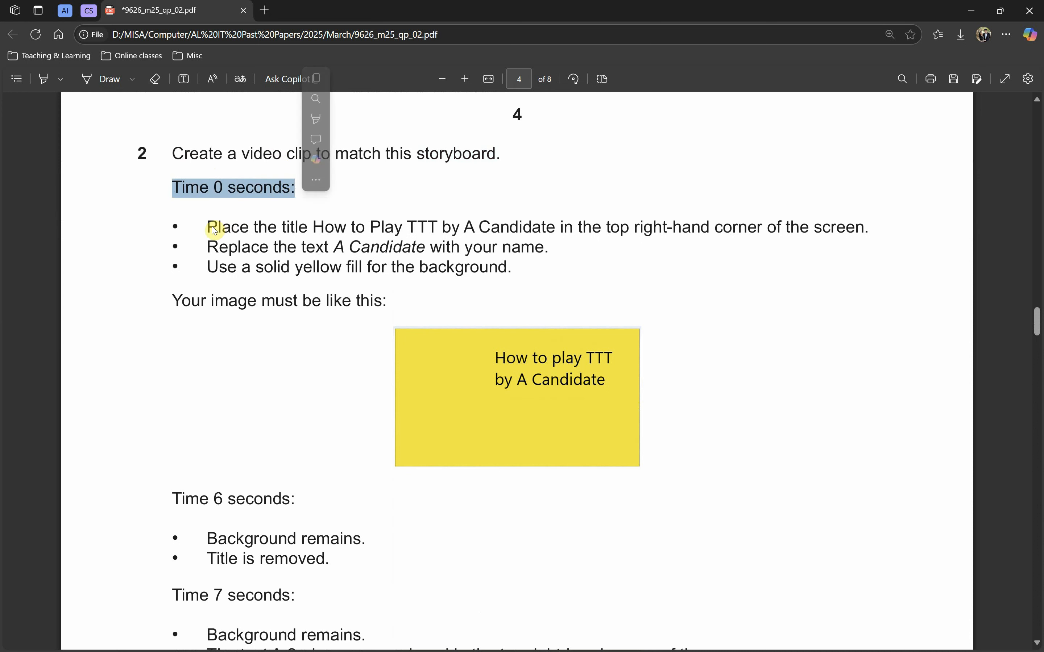
drag(208, 227, 415, 226)
click(298, 231)
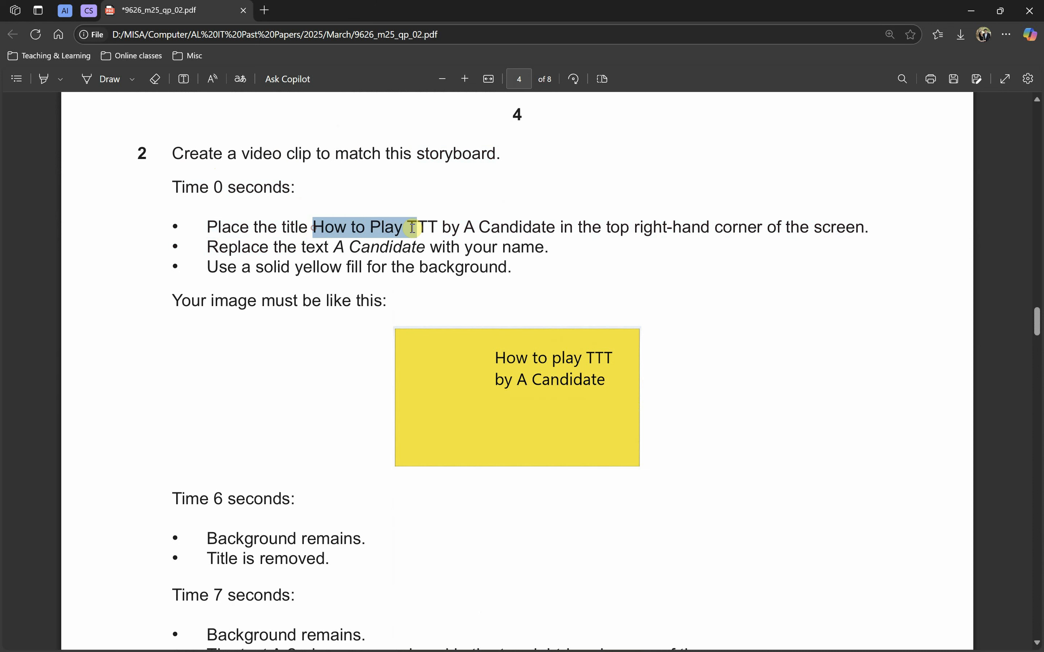
Step: Recheck the font requirement on page 3, then read the time 0 seconds instructions on title text, position, candidate name and background
scroll(434, 312, up, 10)
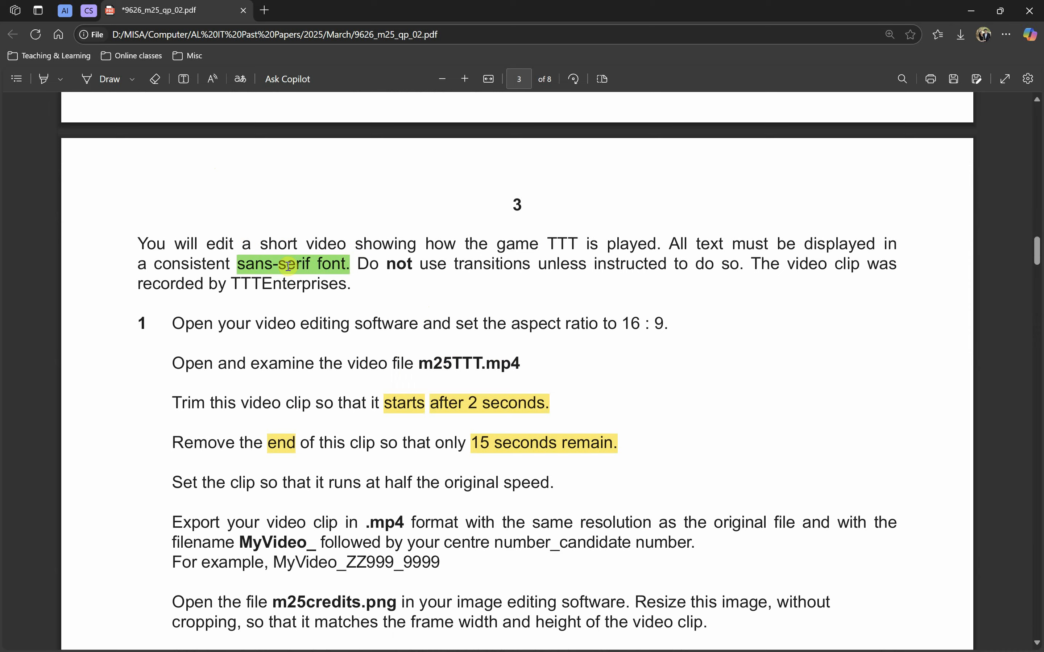
scroll(414, 460, down, 20)
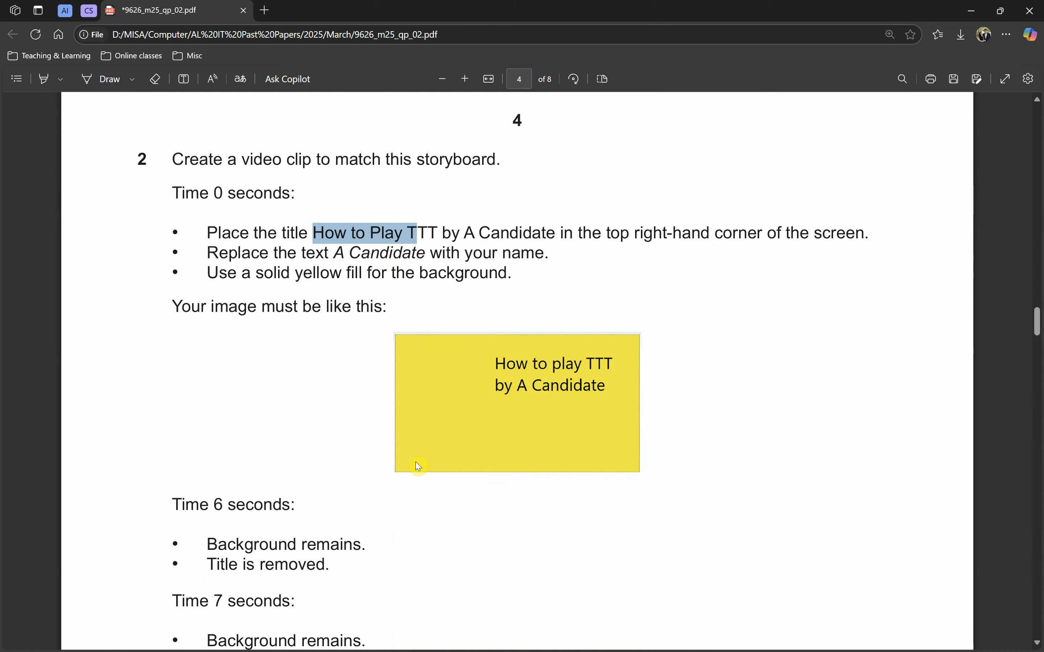
click(332, 248)
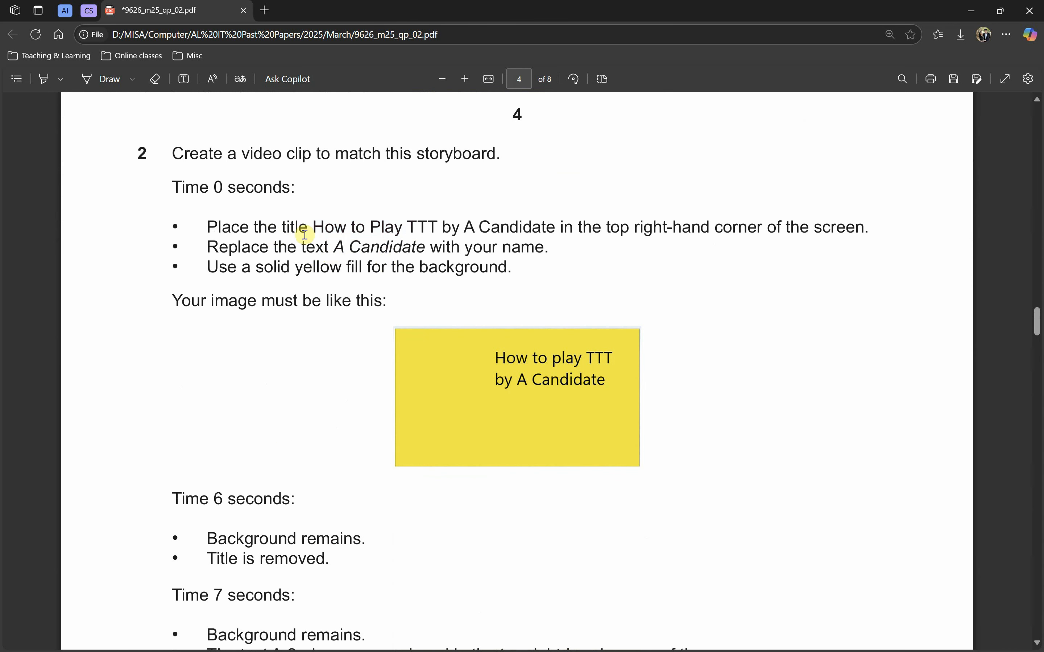
drag(313, 227, 436, 228)
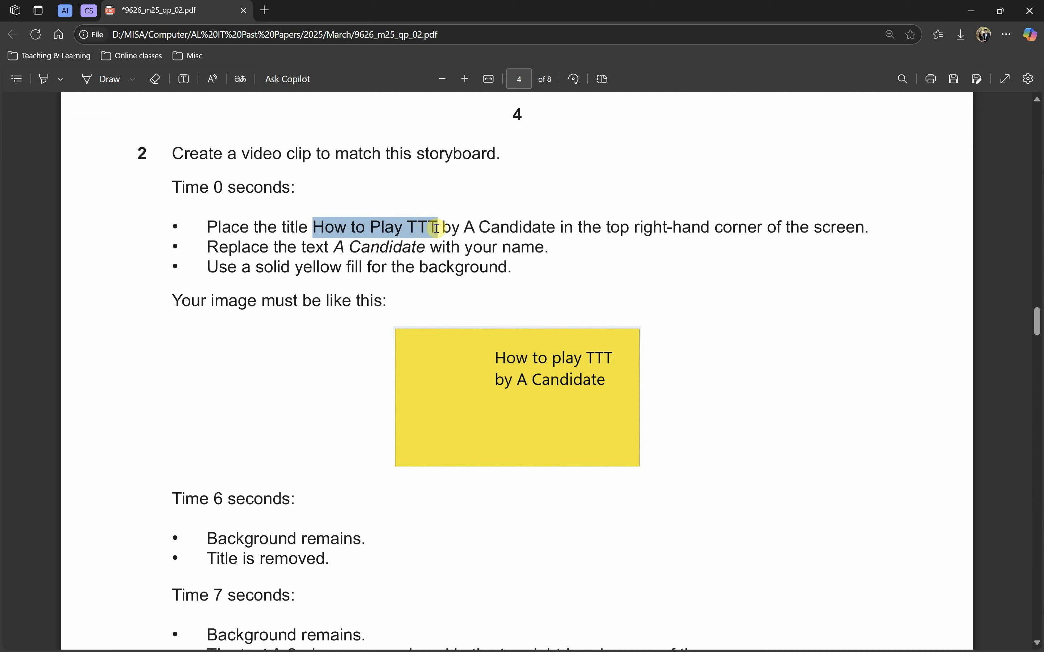
click(477, 248)
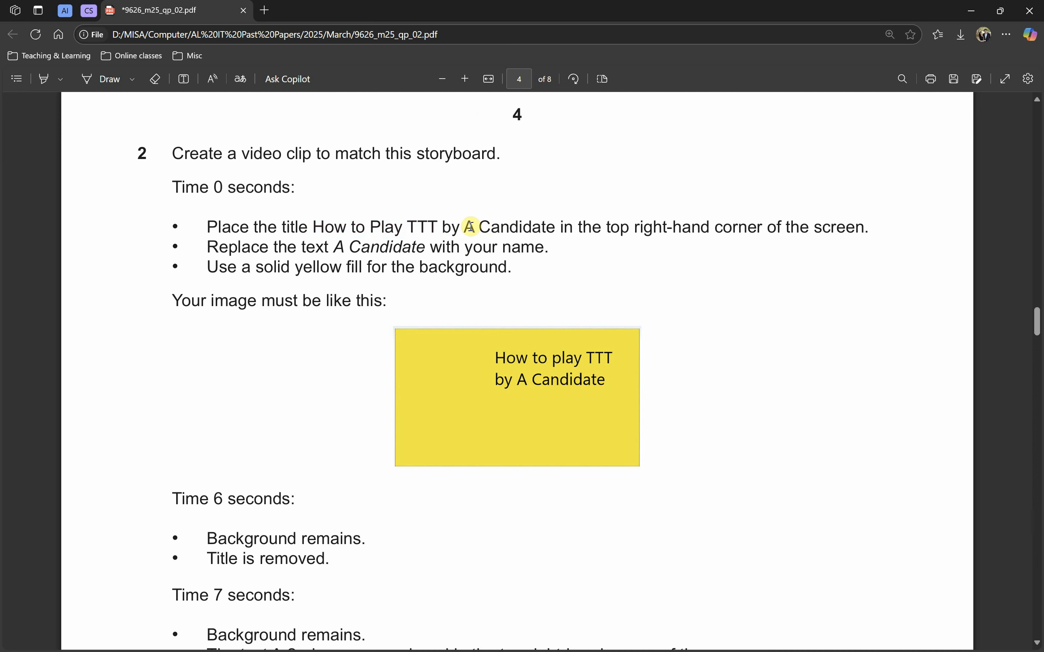
double_click(471, 226)
click(627, 233)
drag(333, 247, 433, 245)
click(213, 276)
drag(213, 276, 507, 267)
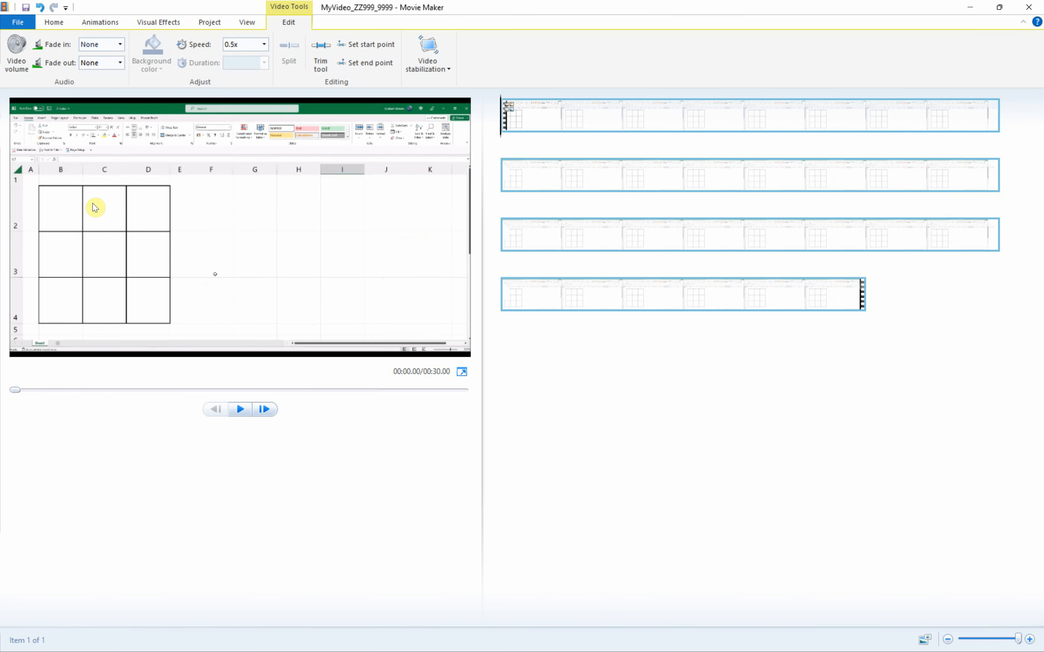
Step: Switch to Movie Maker and start a new, empty movie project
key(ctrl+n)
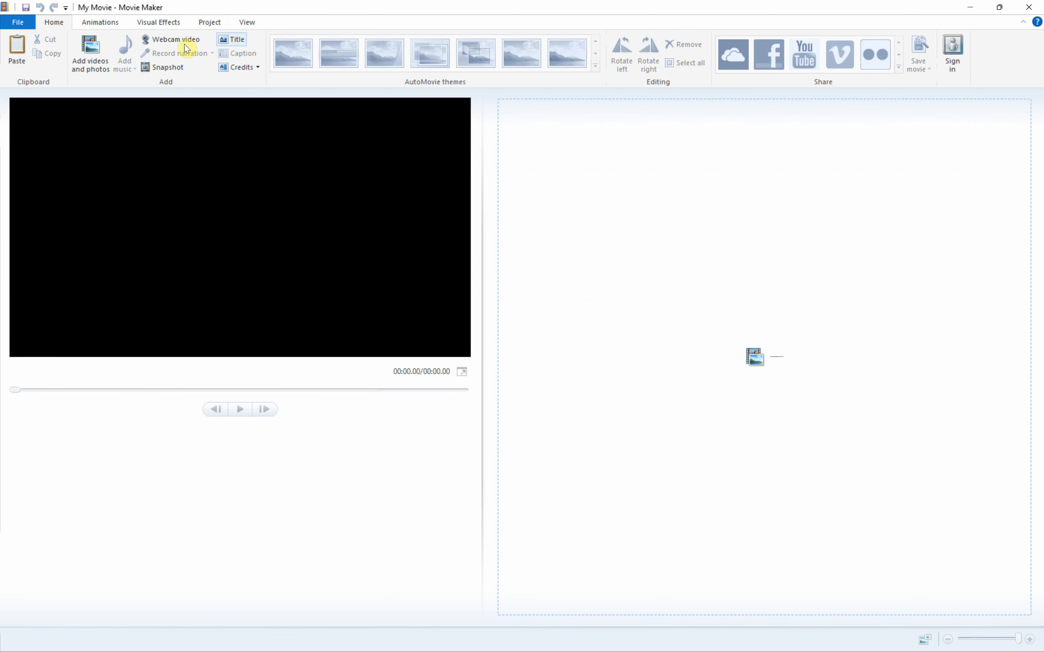
click(250, 24)
click(210, 22)
click(159, 22)
click(100, 23)
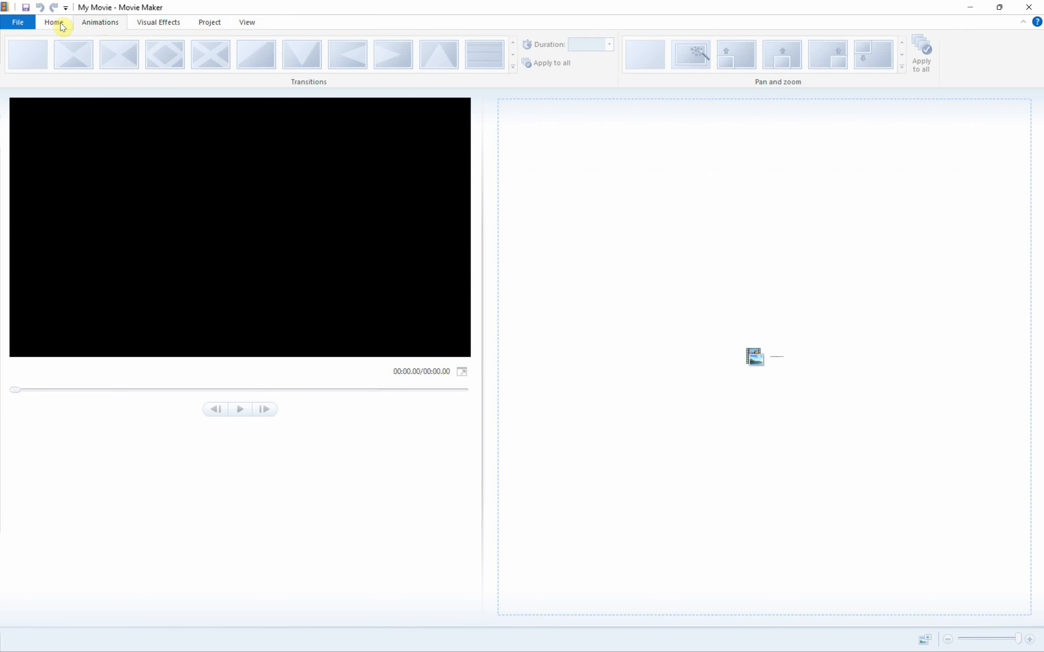
click(62, 24)
click(719, 242)
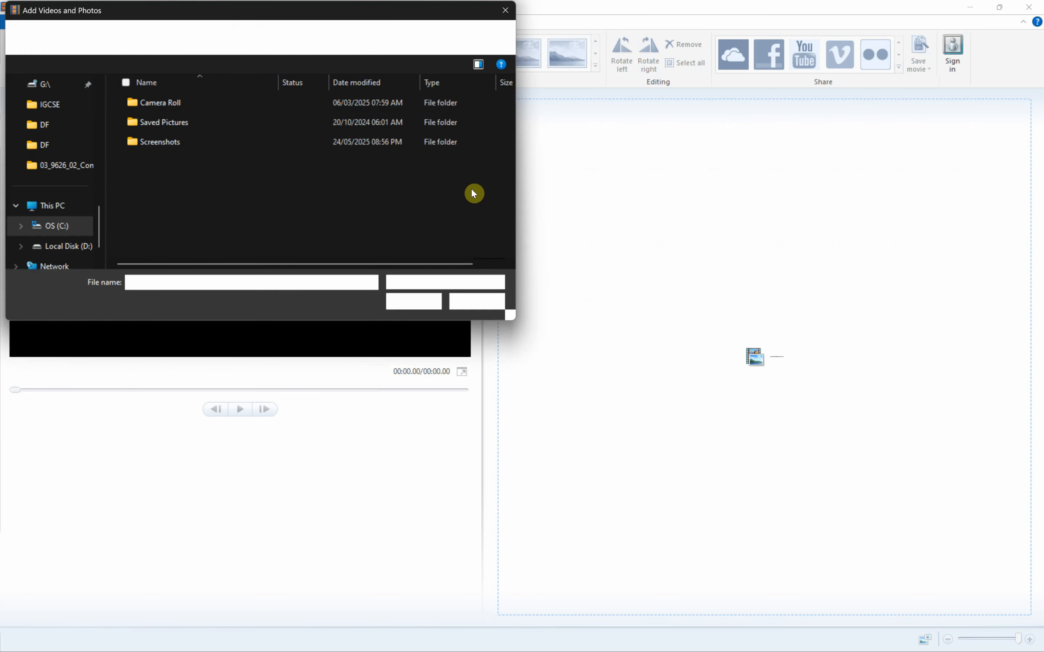
click(479, 302)
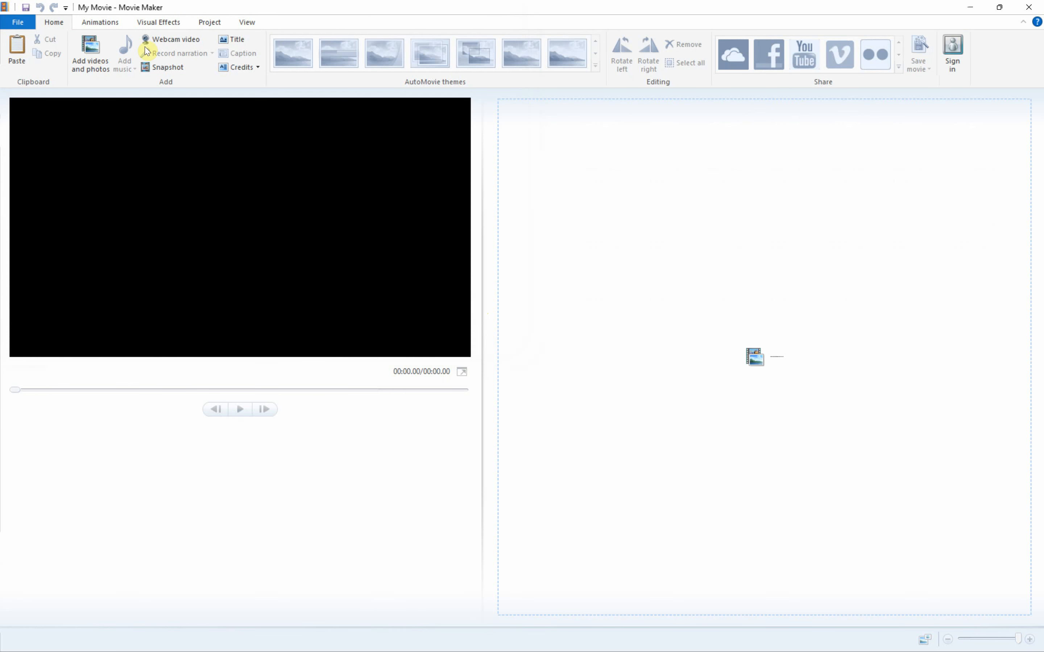
Step: Add a title clip to the empty project and set its background to standard yellow
click(236, 42)
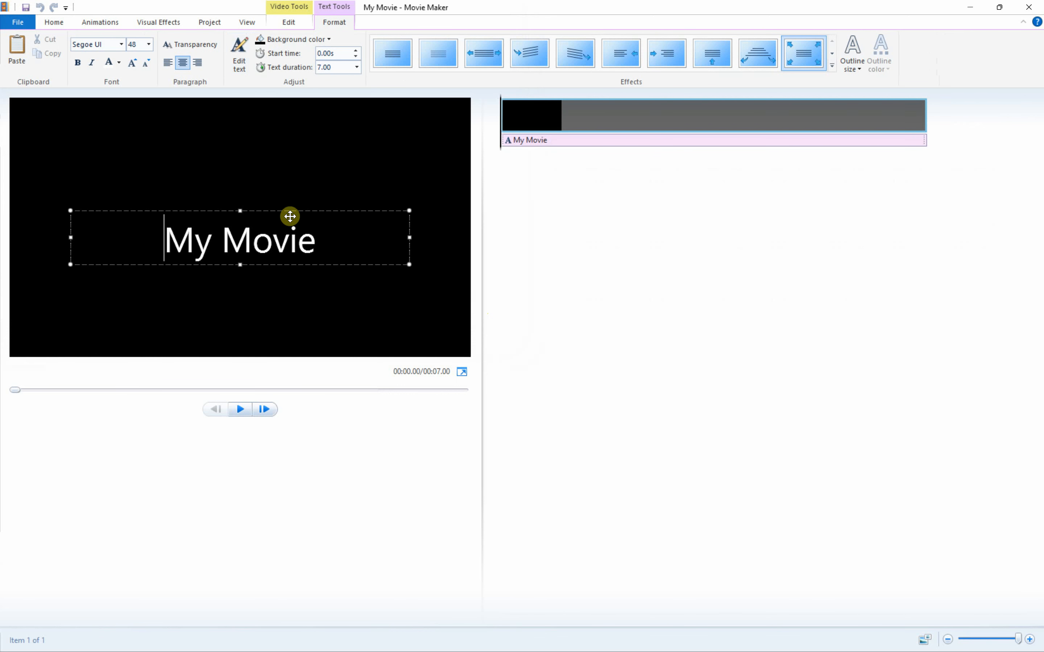
click(316, 40)
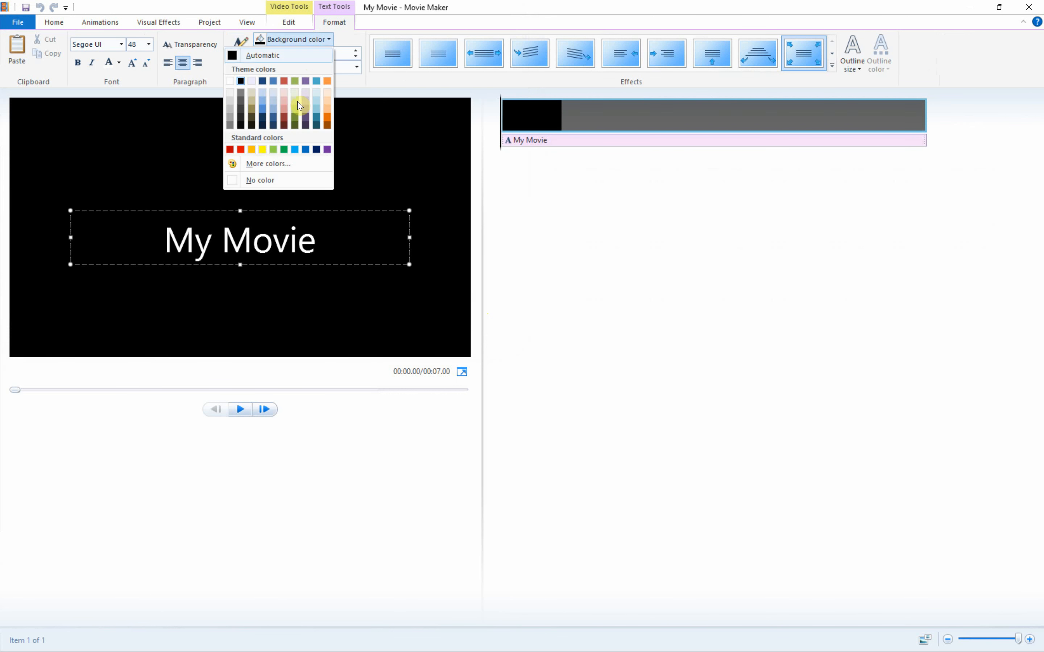
click(263, 150)
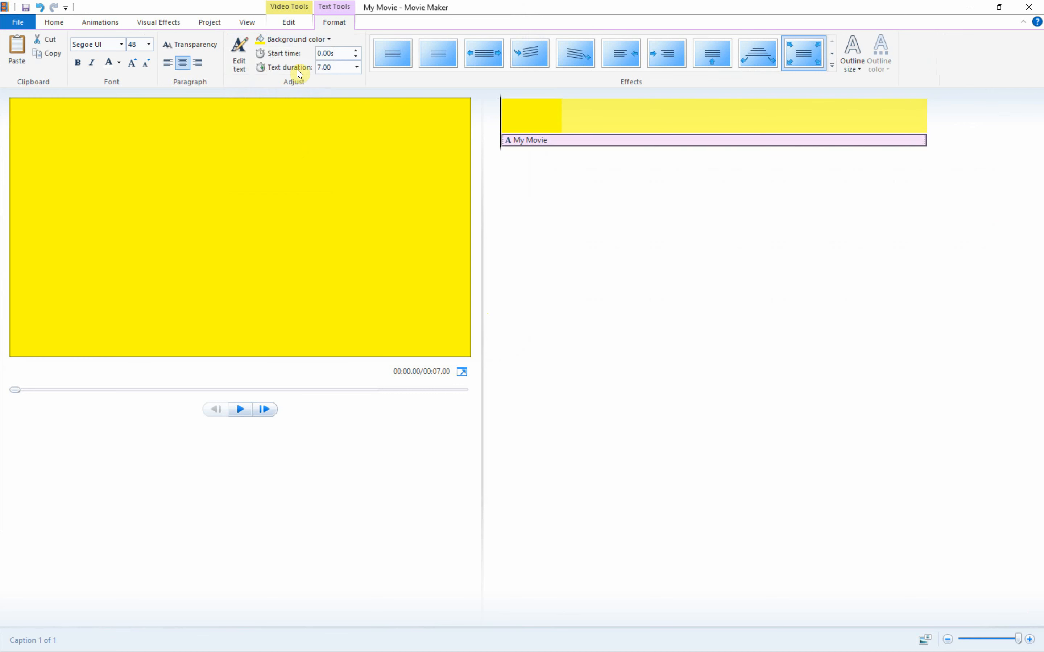
Step: Darken the title clip's yellow background slightly with a custom colour of red 242, green 242, blue 0
click(319, 39)
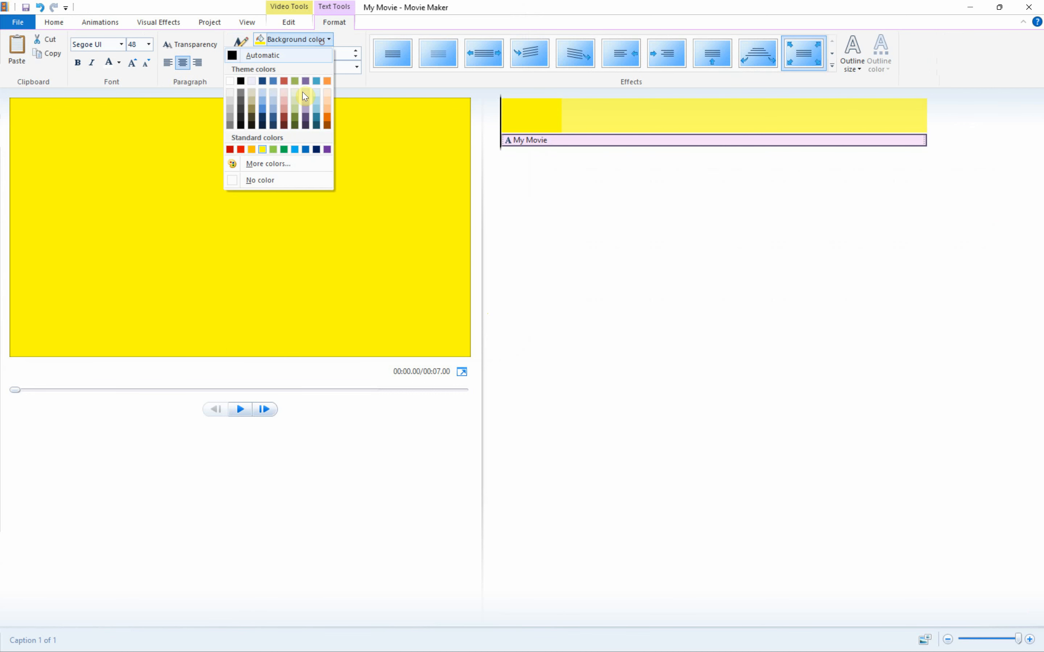
click(264, 167)
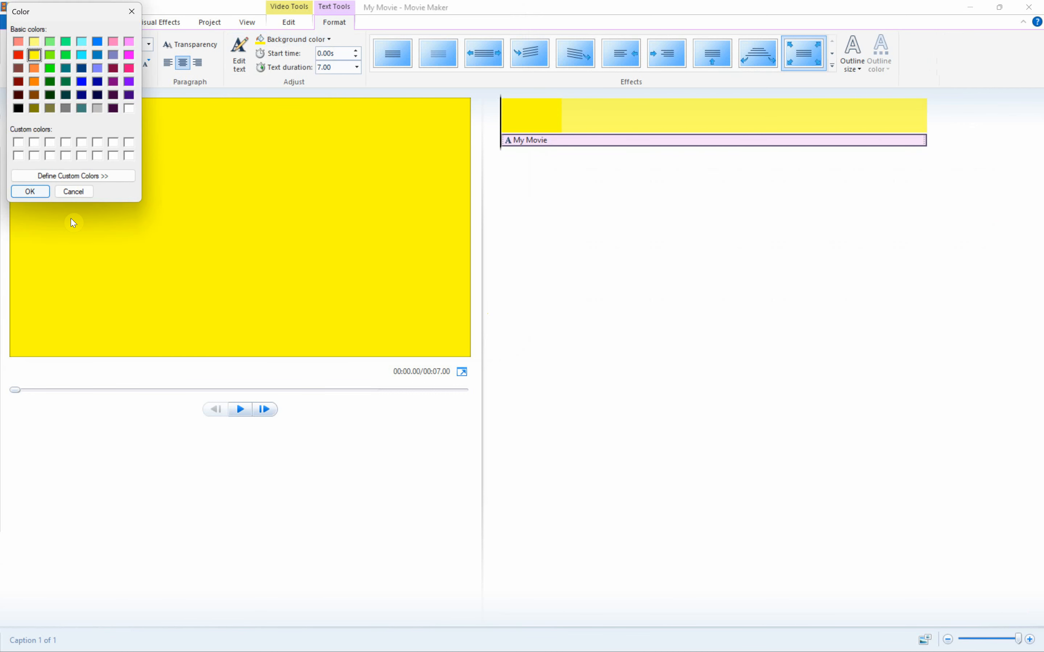
click(84, 186)
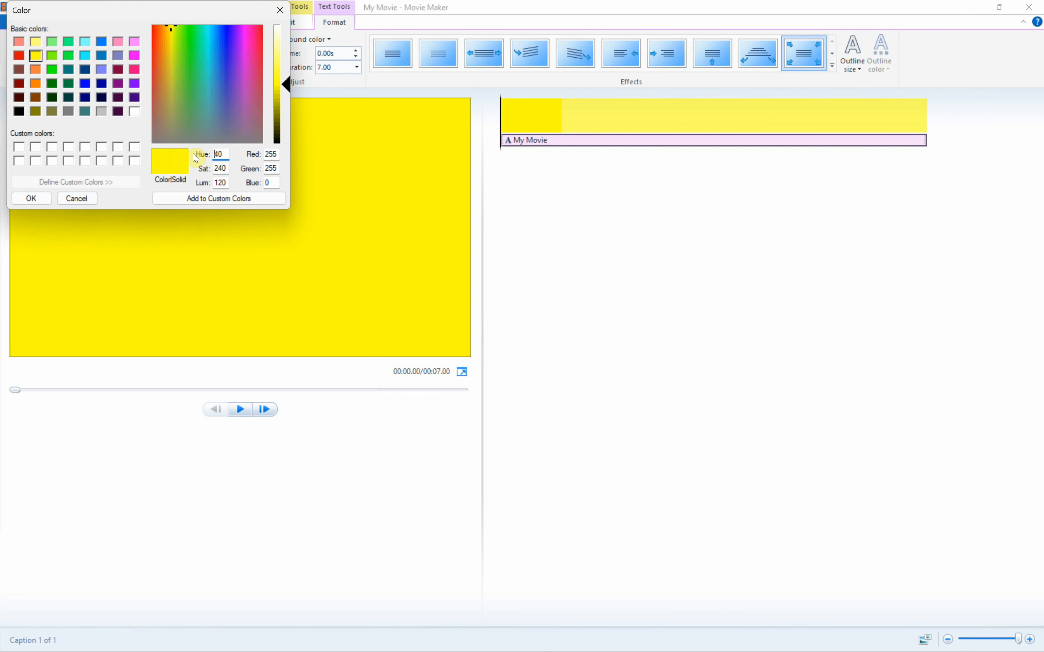
click(287, 91)
drag(287, 92, 287, 90)
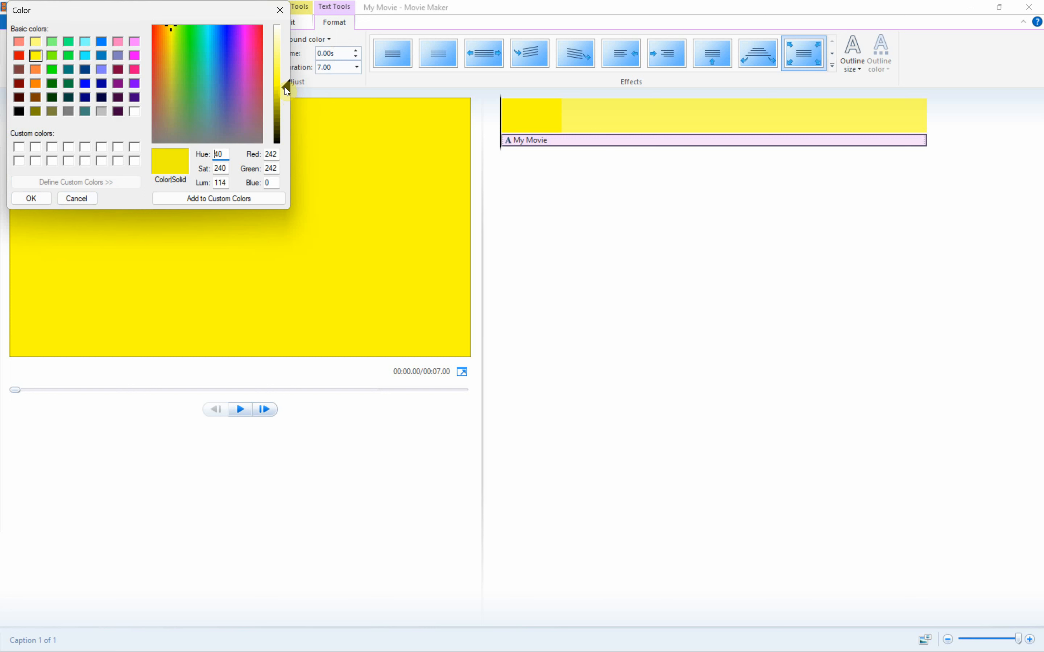
click(31, 198)
Step: Copy the title How to Play TTT from the question paper and replace the title clip's default text with it
key(alt+Tab)
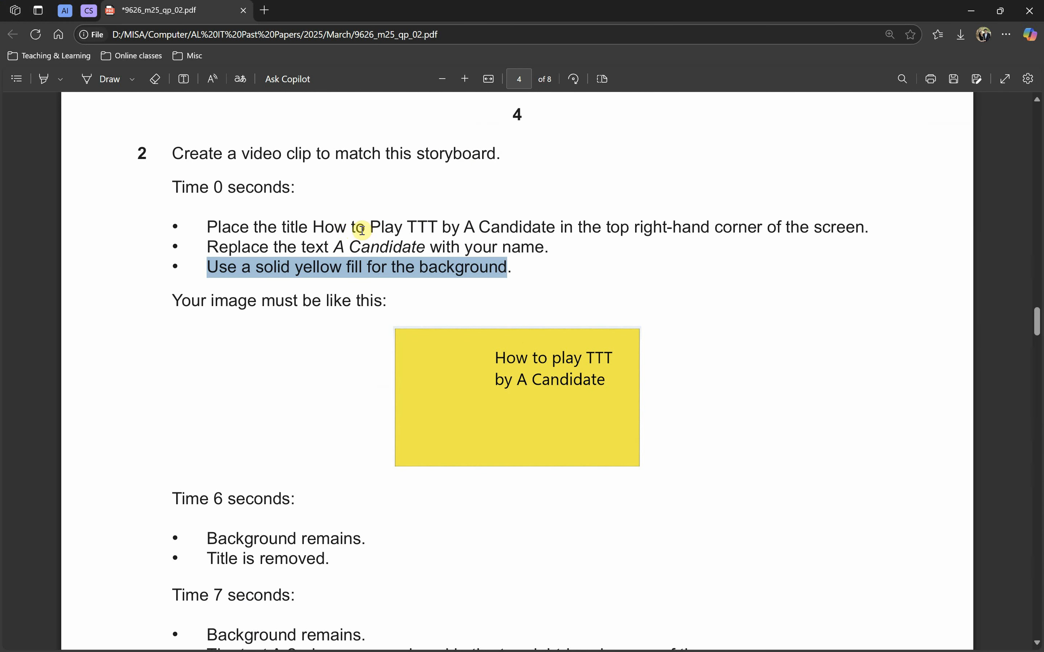
drag(316, 230, 436, 228)
key(ctrl+c)
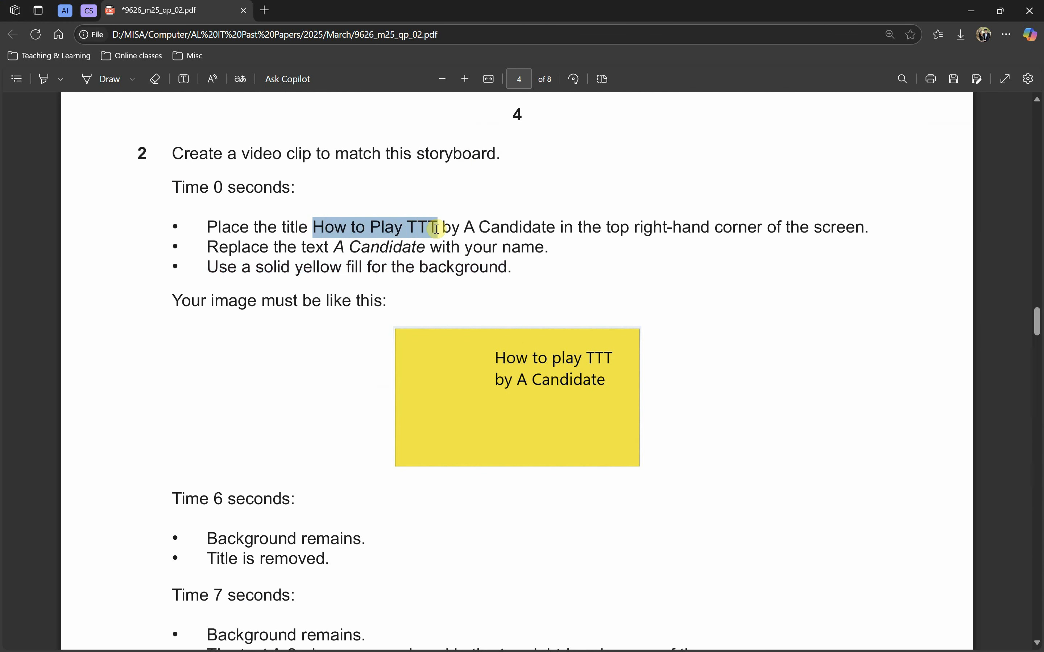
key(alt+Tab)
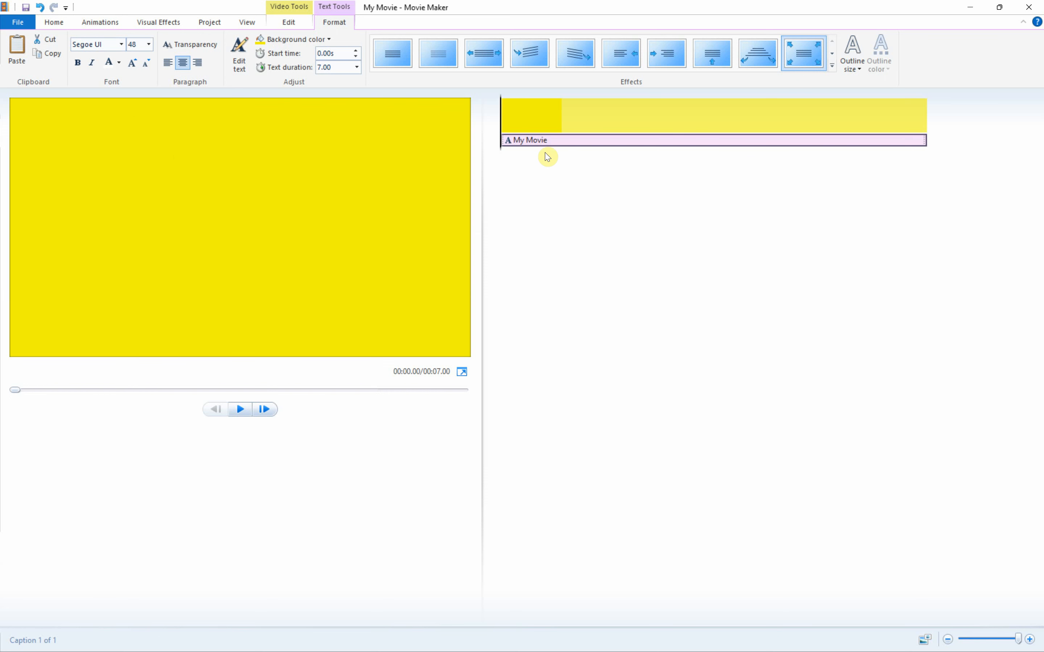
click(531, 140)
click(286, 243)
key(ctrl+a)
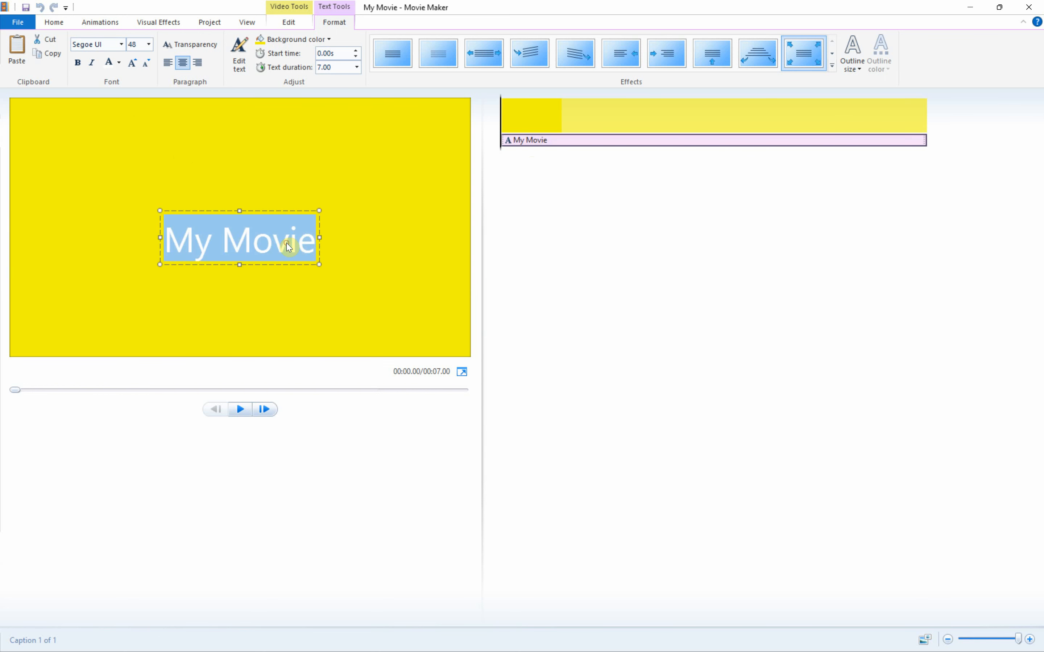
key(ctrl+v)
Step: Set the title text's colour to black and align it left
triple_click(289, 246)
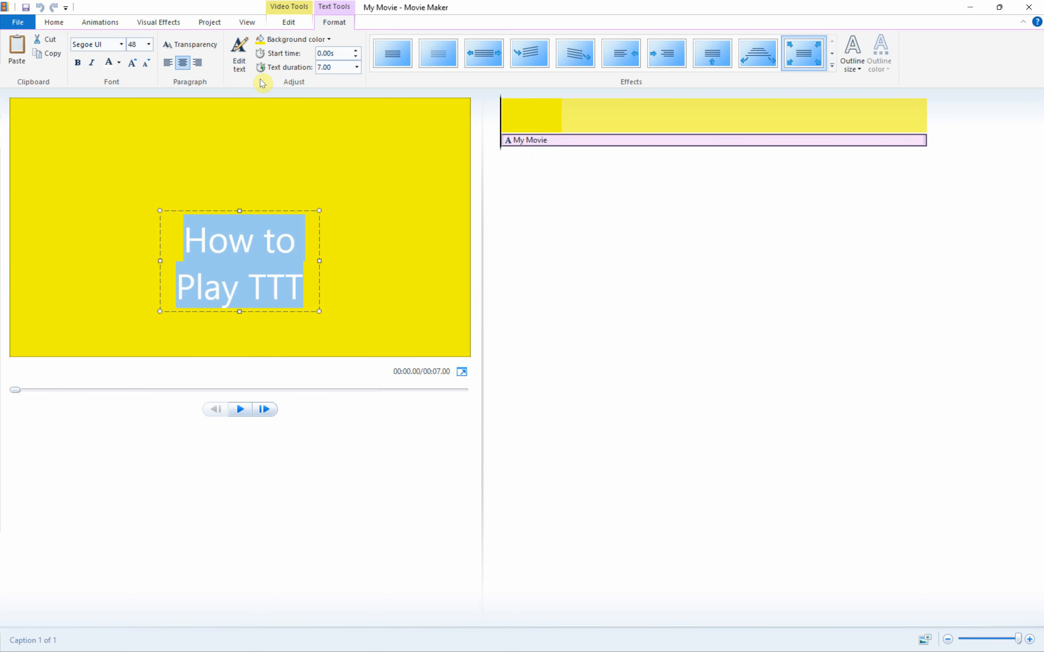
click(118, 63)
click(62, 80)
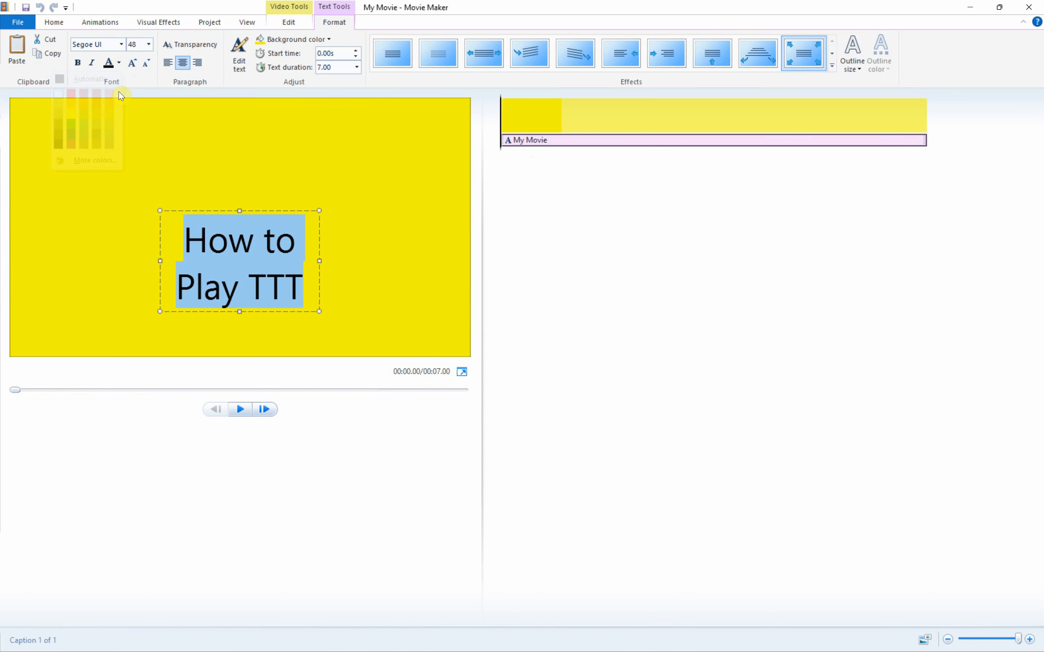
click(171, 63)
Step: Widen the title box to fit one line in the frame's top right-hand corner, and reduce the font size to 36, following the question paper
key(alt+Tab)
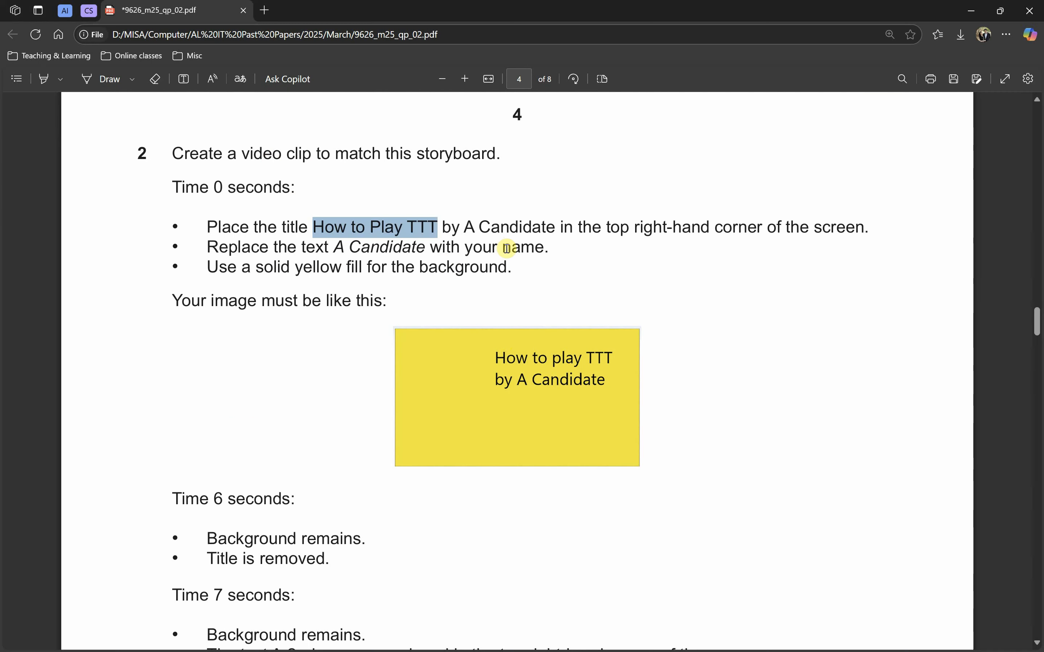
key(alt+Tab)
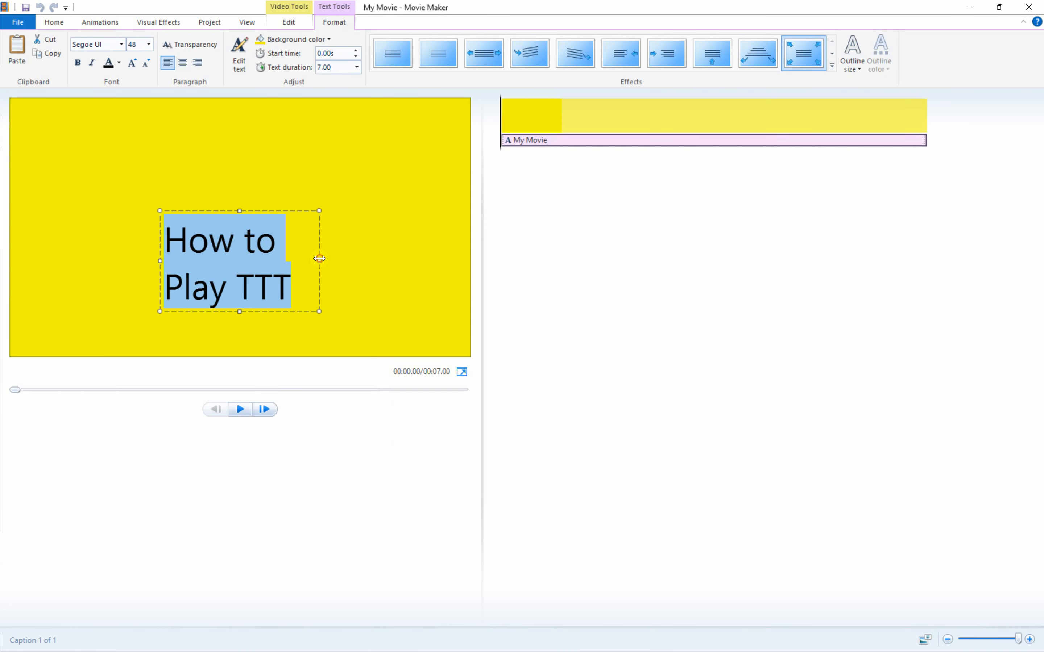
drag(319, 258, 418, 171)
key(alt+Tab)
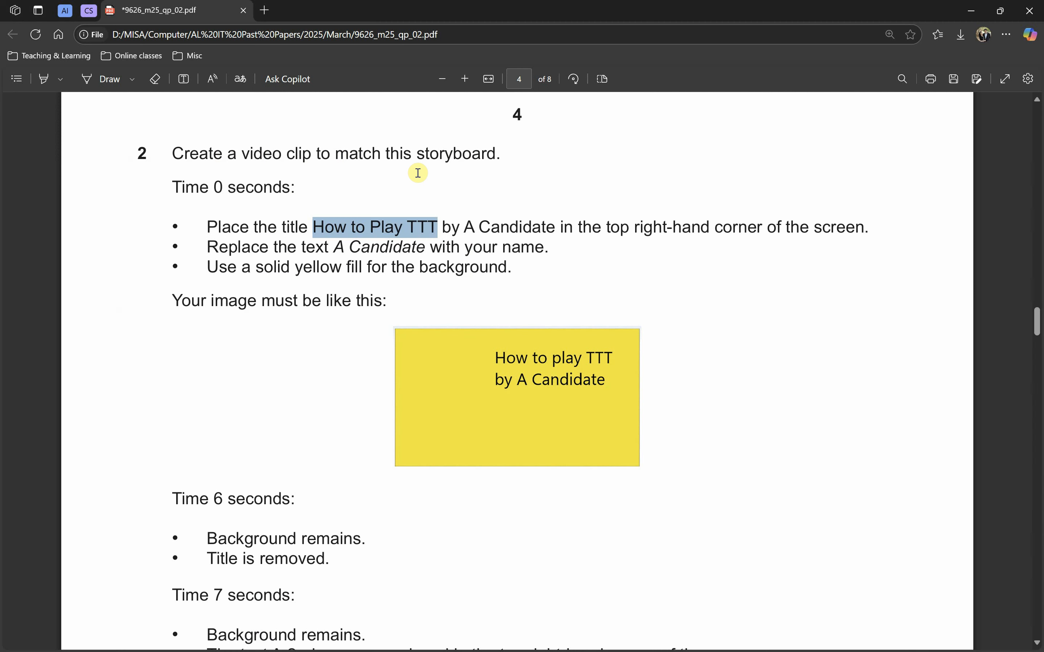
key(alt+Tab)
click(151, 63)
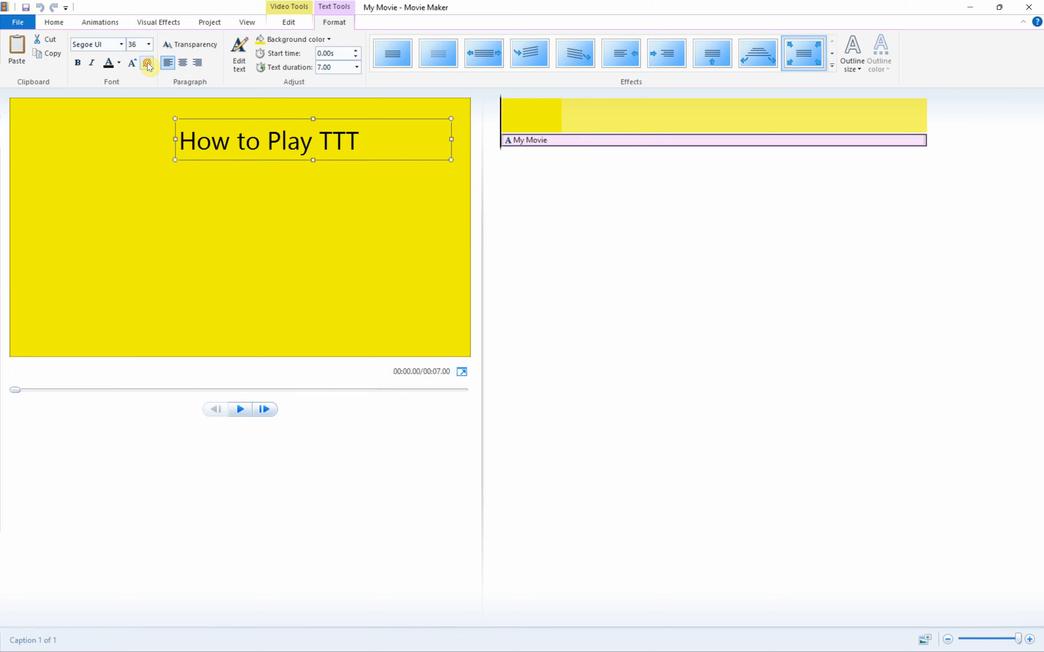
Step: Reduce the title's font size to 28 and add a second line reading by followed by the candidate's name
click(151, 64)
click(333, 142)
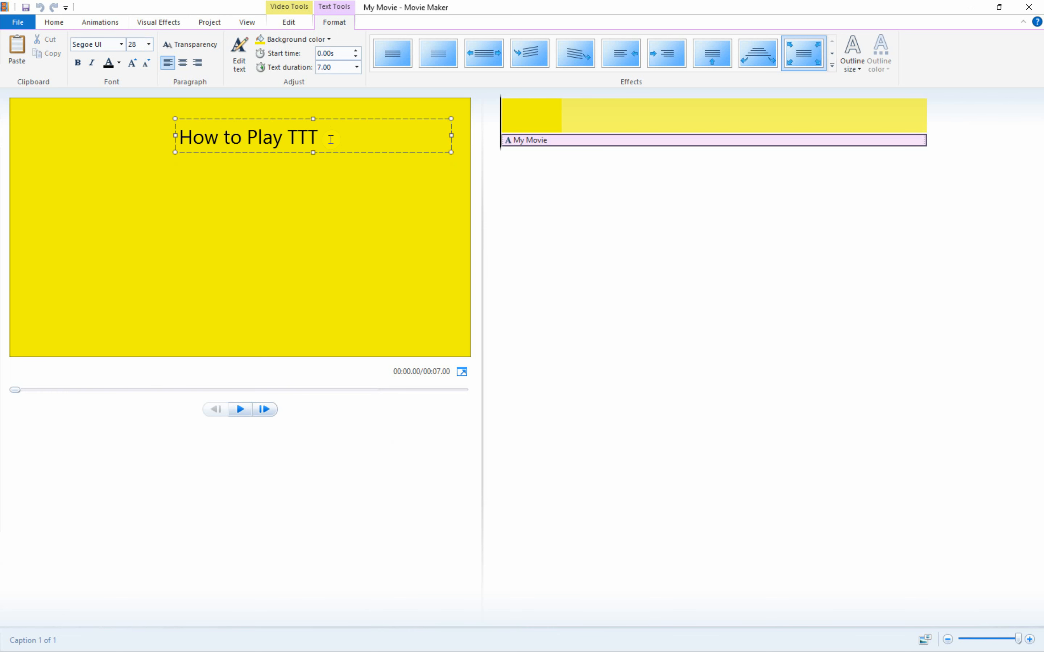
key(alt+Tab)
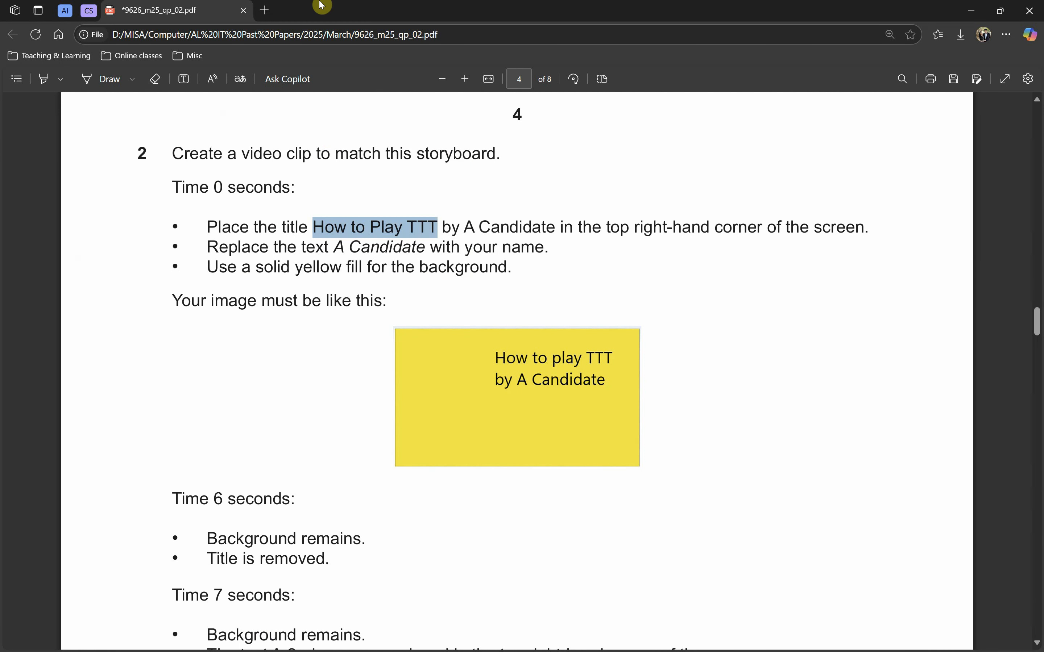
key(alt+Tab)
key(Return)
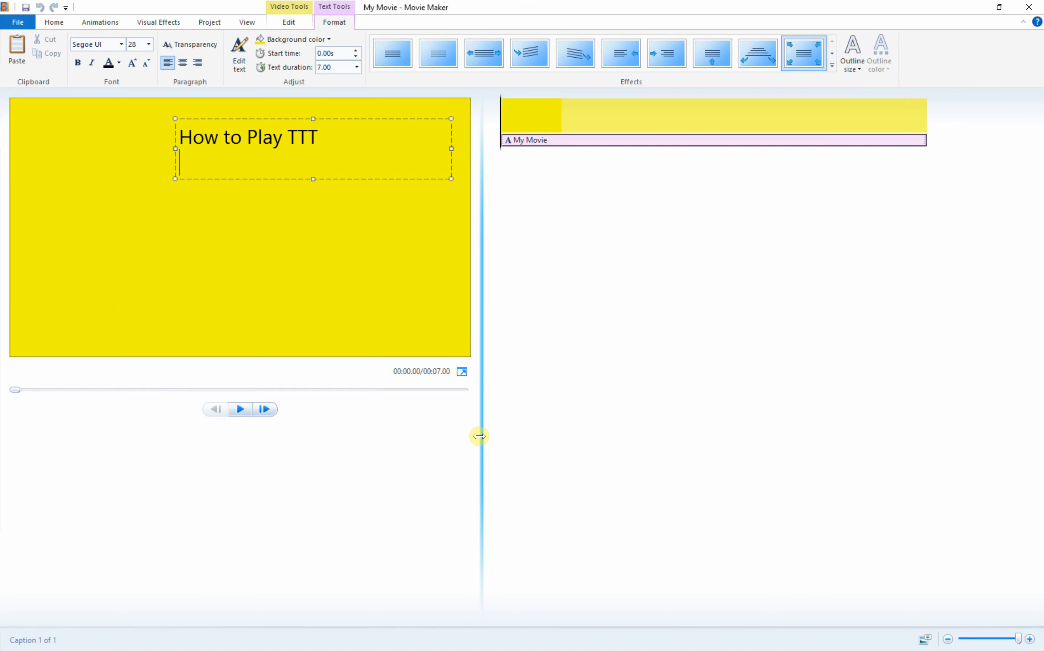
text(by Nuha)
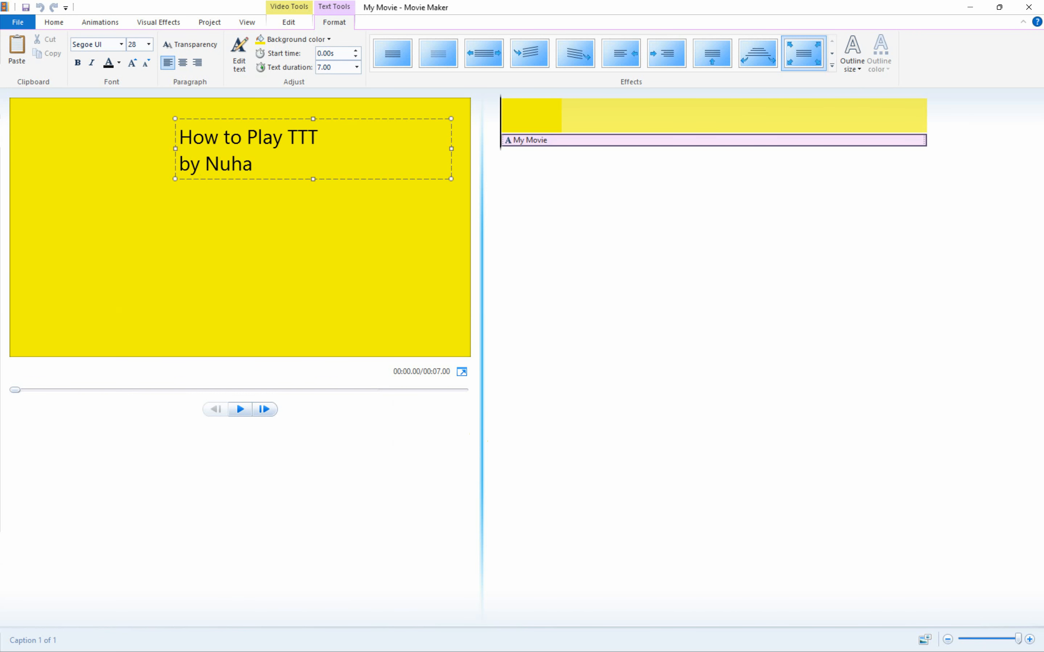
Step: Narrow the title's text box and reposition it in the upper right of the yellow frame
drag(449, 148, 435, 175)
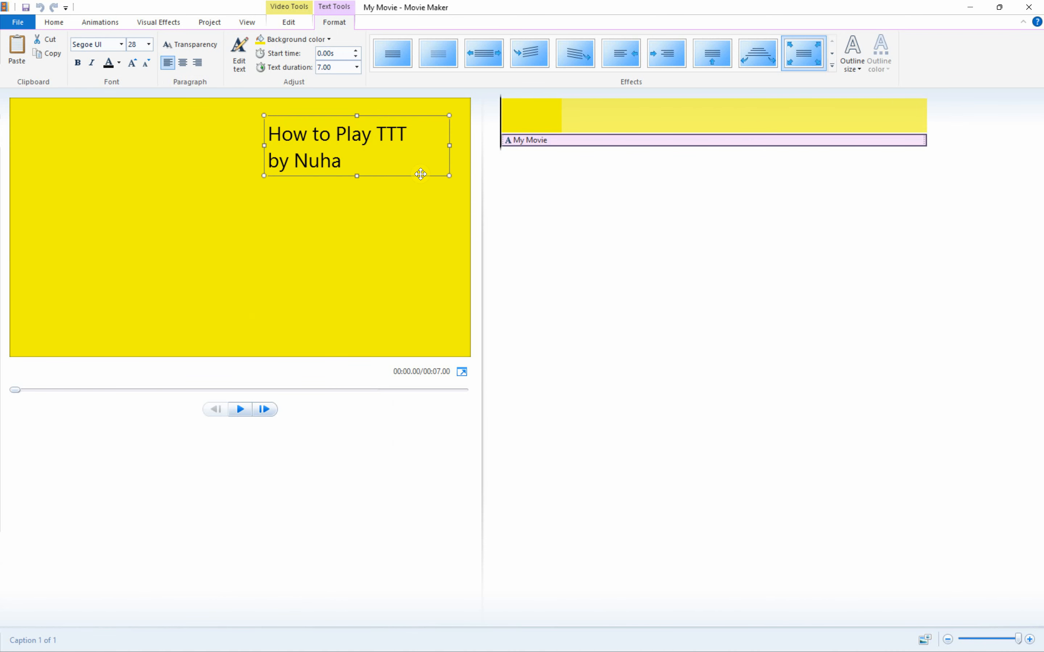
drag(421, 174, 405, 192)
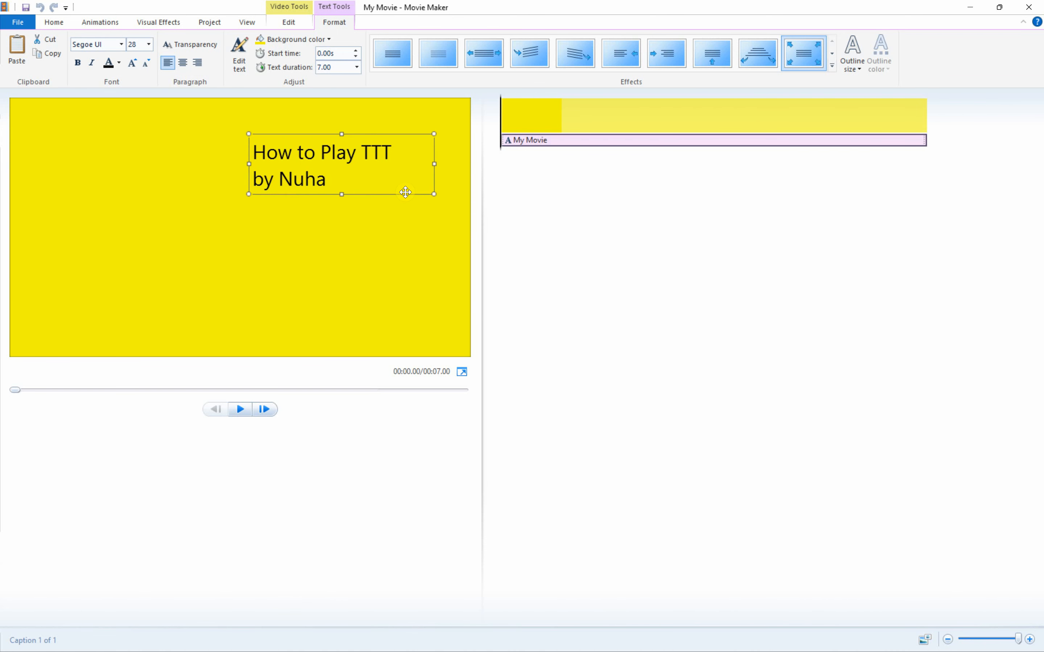
click(452, 290)
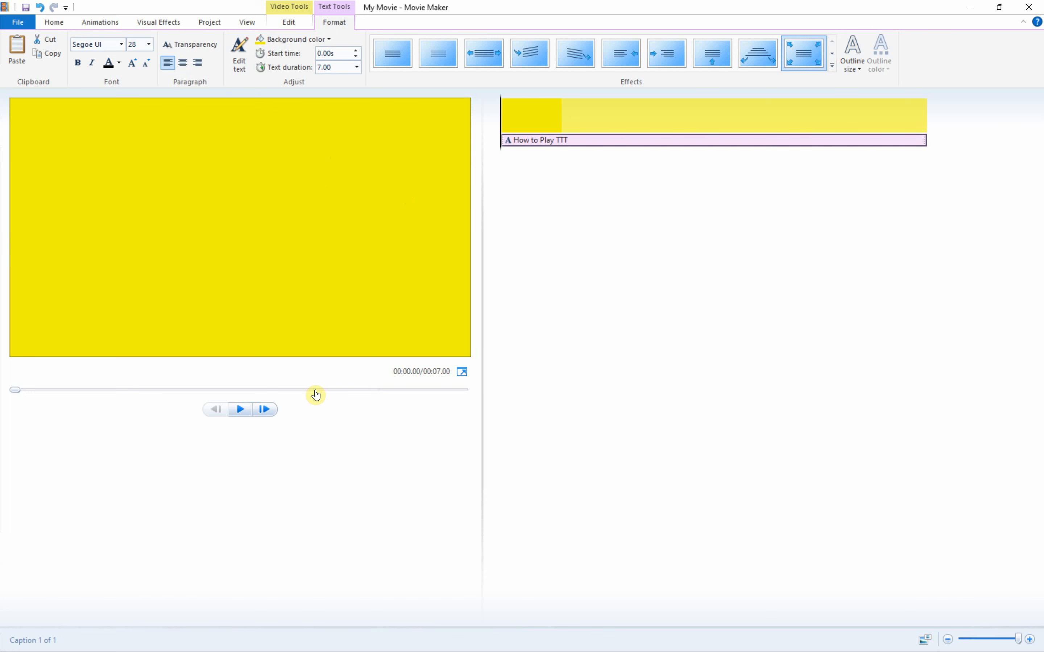
Step: Preview the title clip's text animation and check the question paper's instruction about using transitions
click(241, 409)
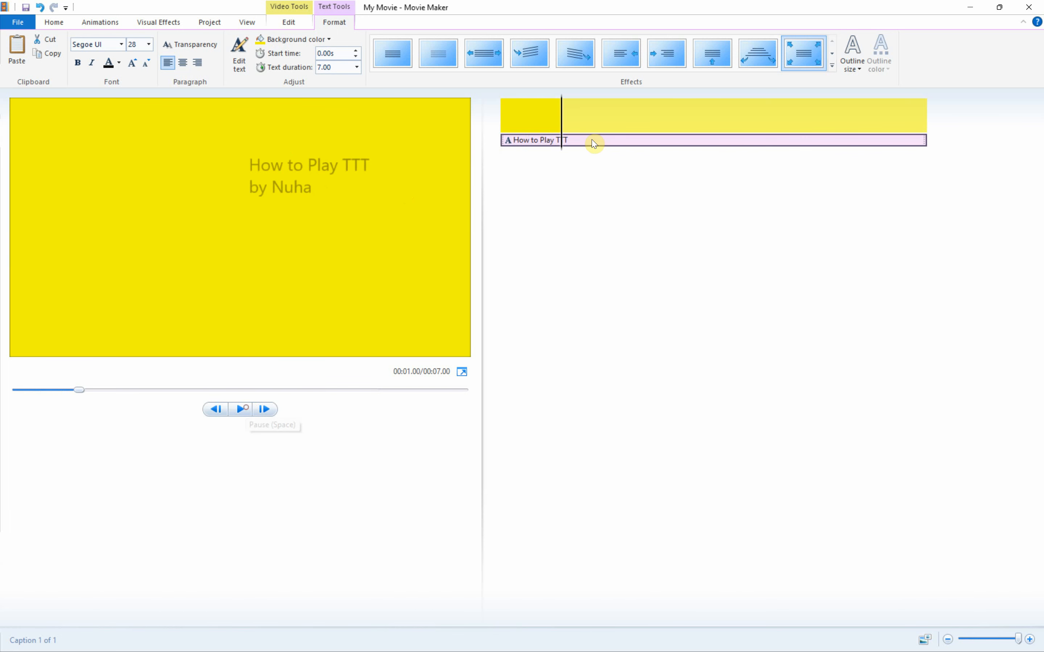
key(alt+Tab)
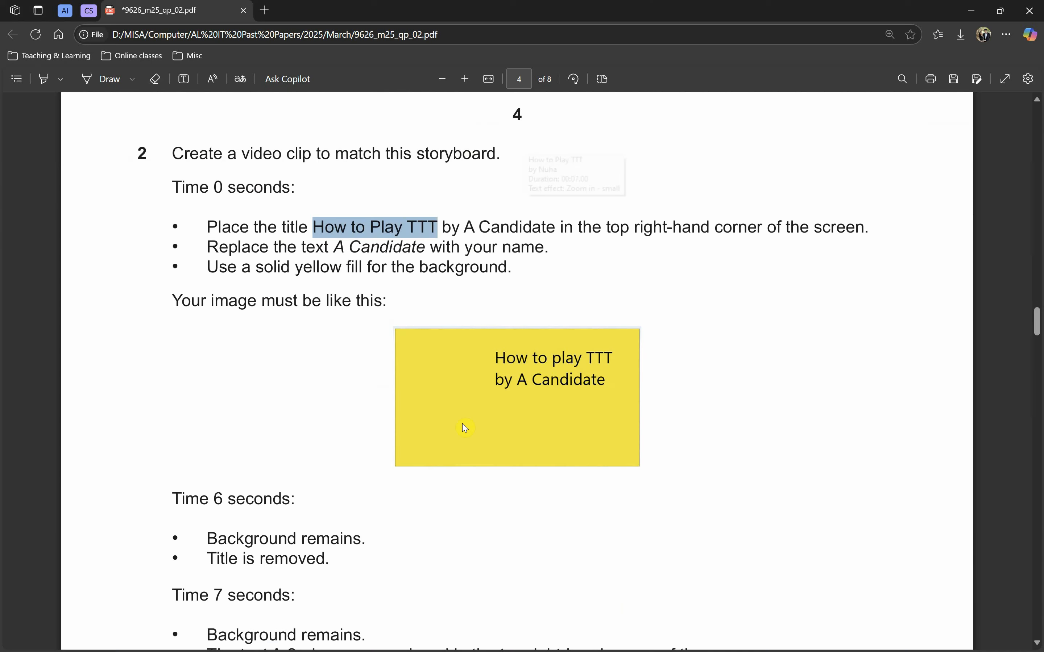
scroll(465, 428, up, 15)
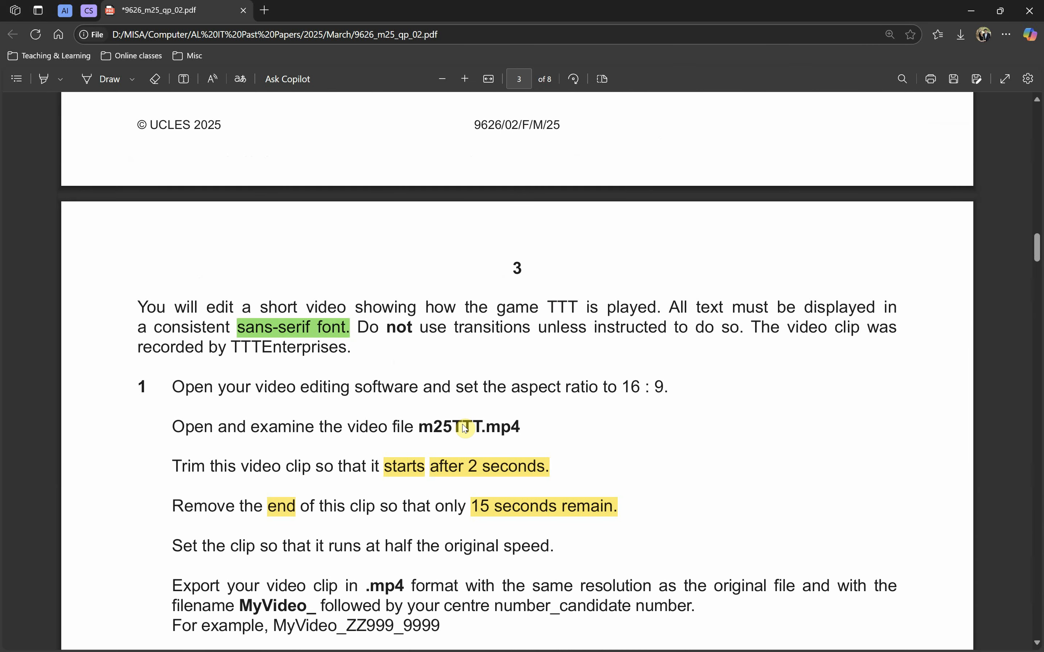
drag(455, 328, 579, 328)
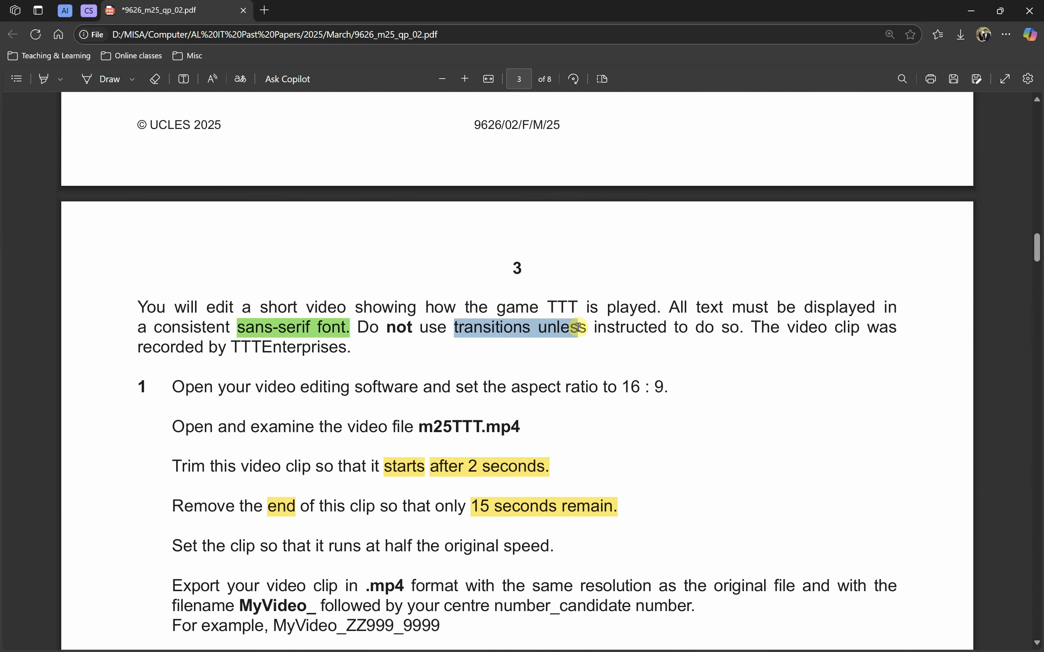
drag(389, 331, 578, 330)
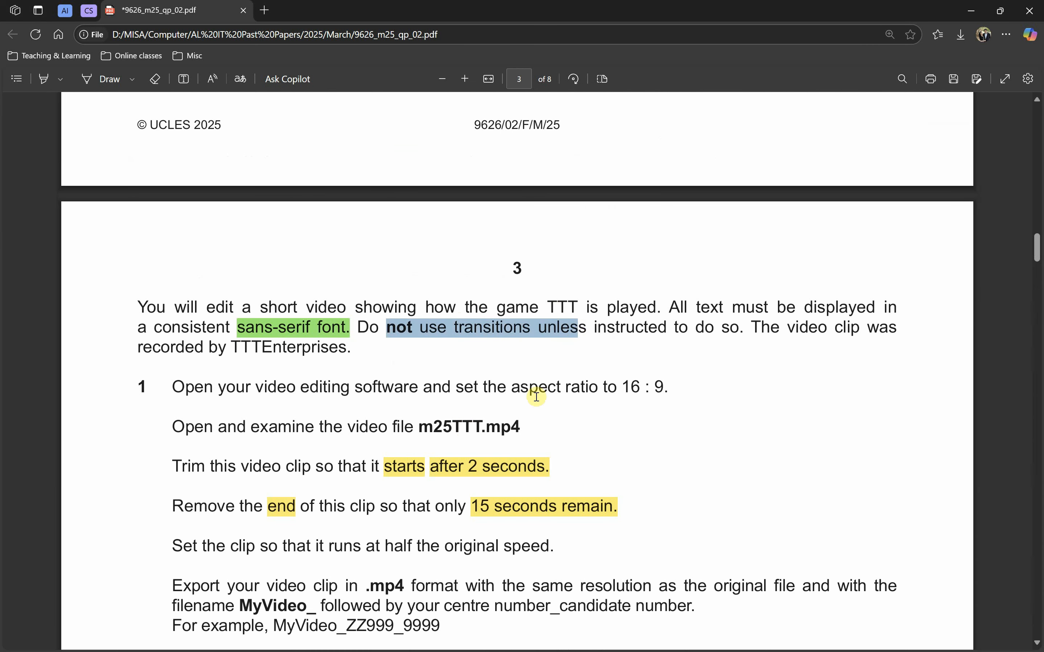
scroll(509, 448, down, 7)
scroll(479, 474, down, 5)
key(alt+Tab)
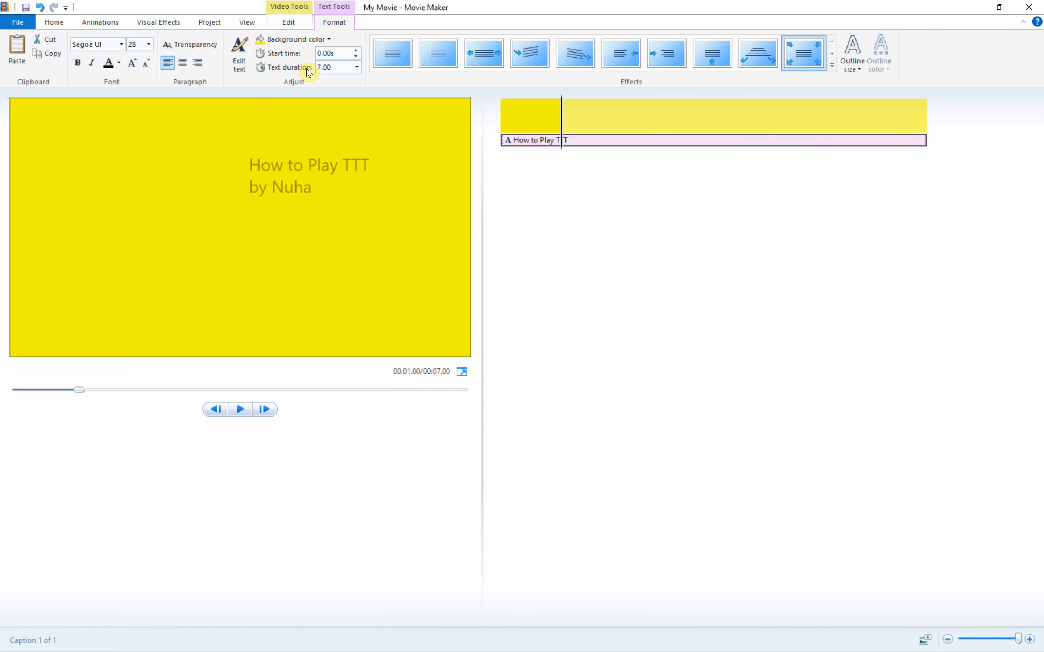
Step: Replace the title's Zoom in - small text effect with no effect and check the title at the clip's start
click(379, 64)
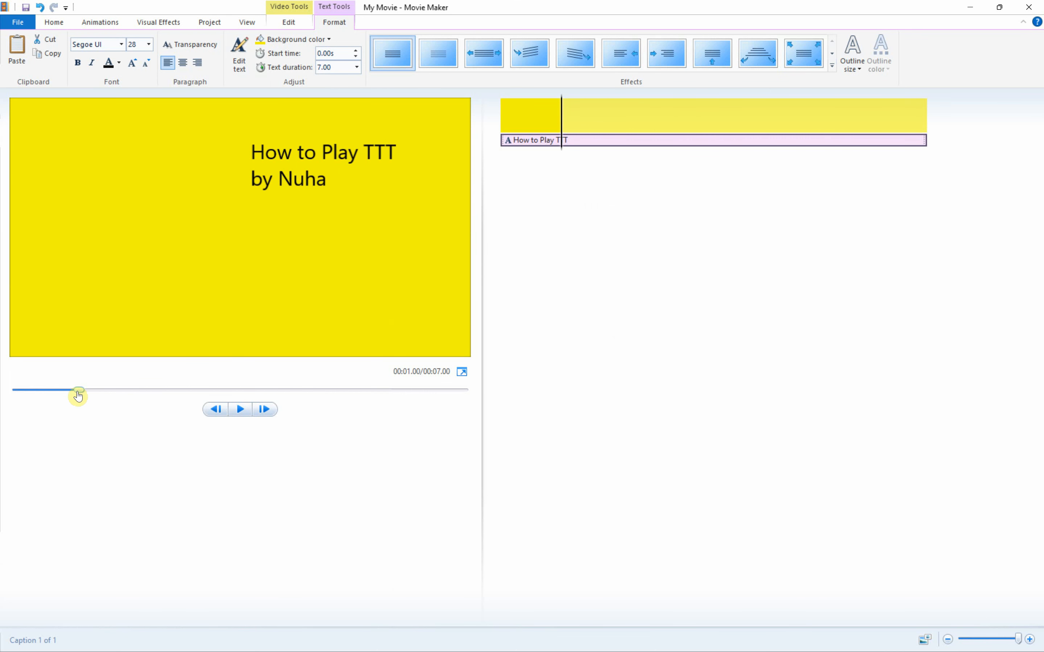
key(alt+Tab)
key(alt+Tab)
click(88, 391)
click(16, 388)
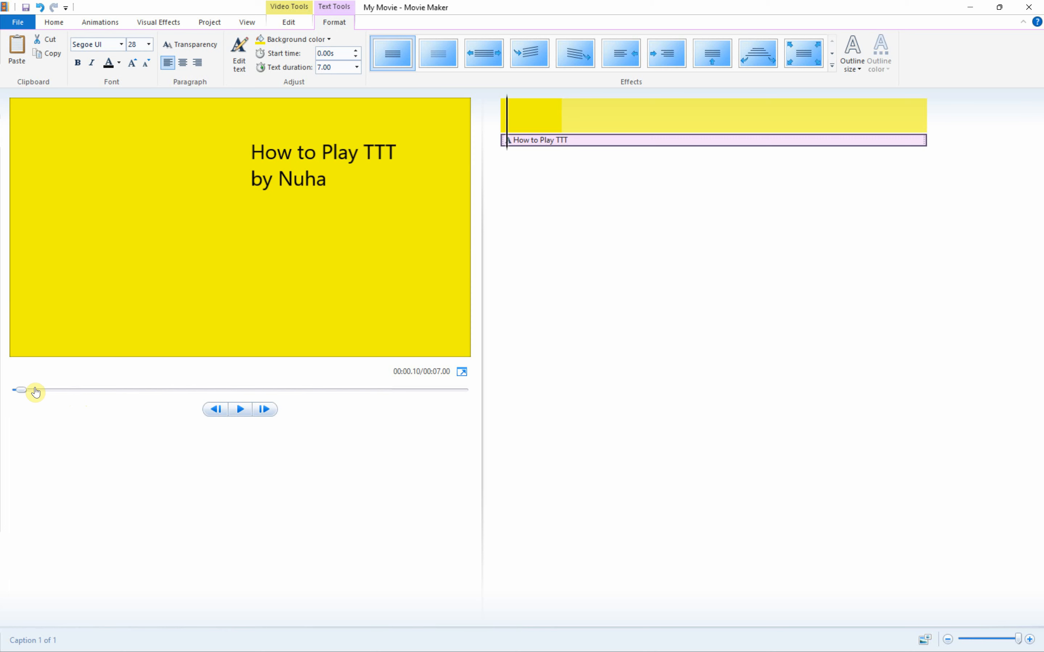
Step: Read the storyboard requirements for 6 and 7 seconds in the question paper, including the second text and its formatting
key(alt+Tab)
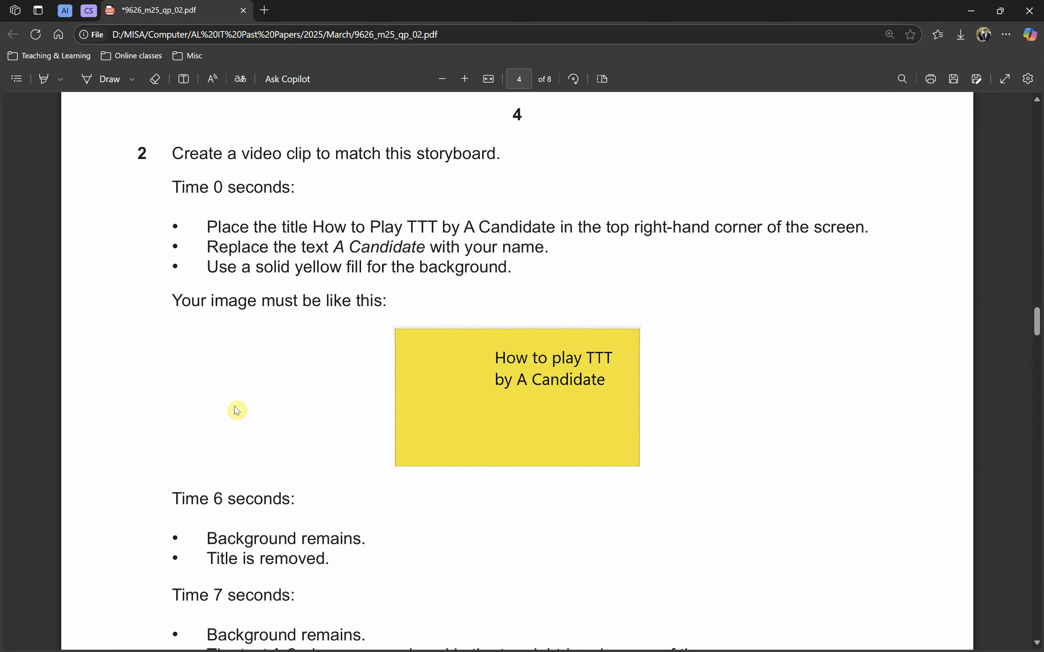
scroll(485, 391, down, 6)
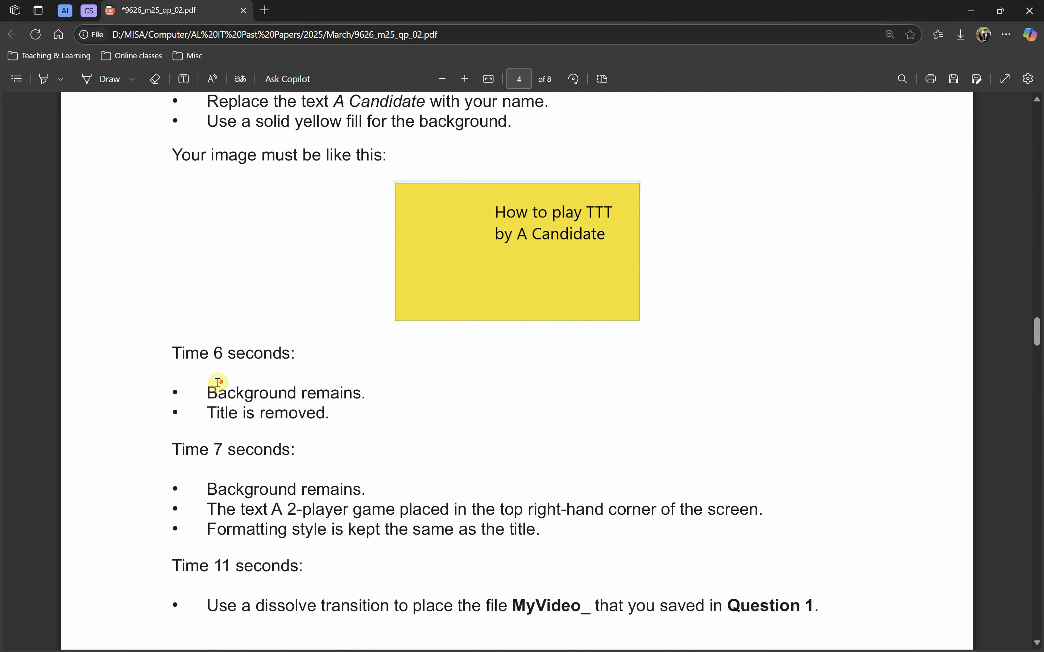
drag(171, 243, 275, 243)
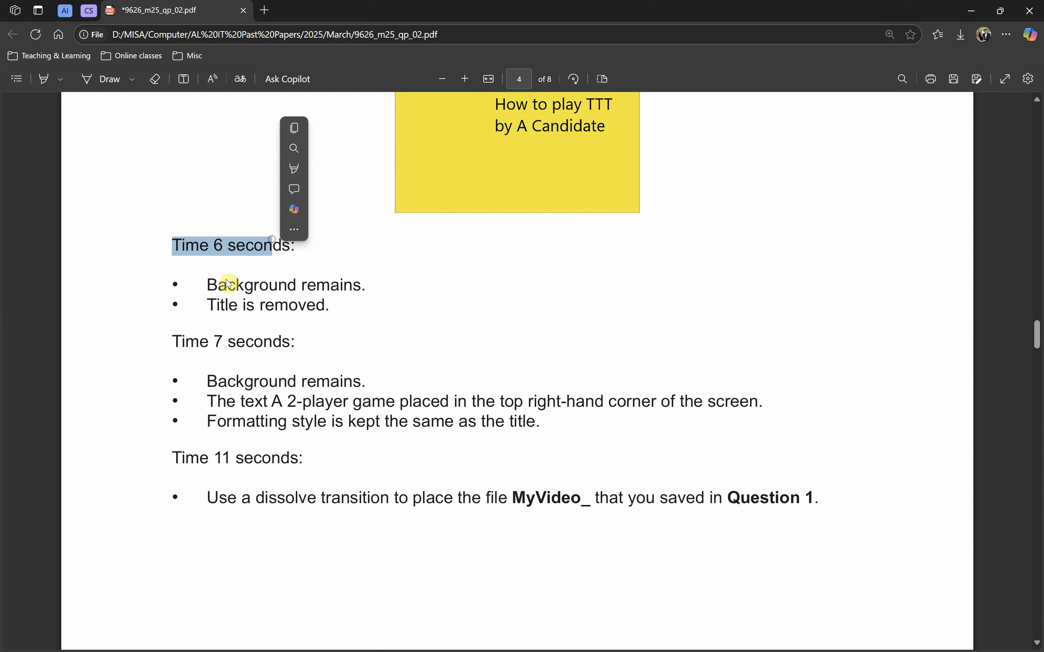
drag(207, 285, 368, 286)
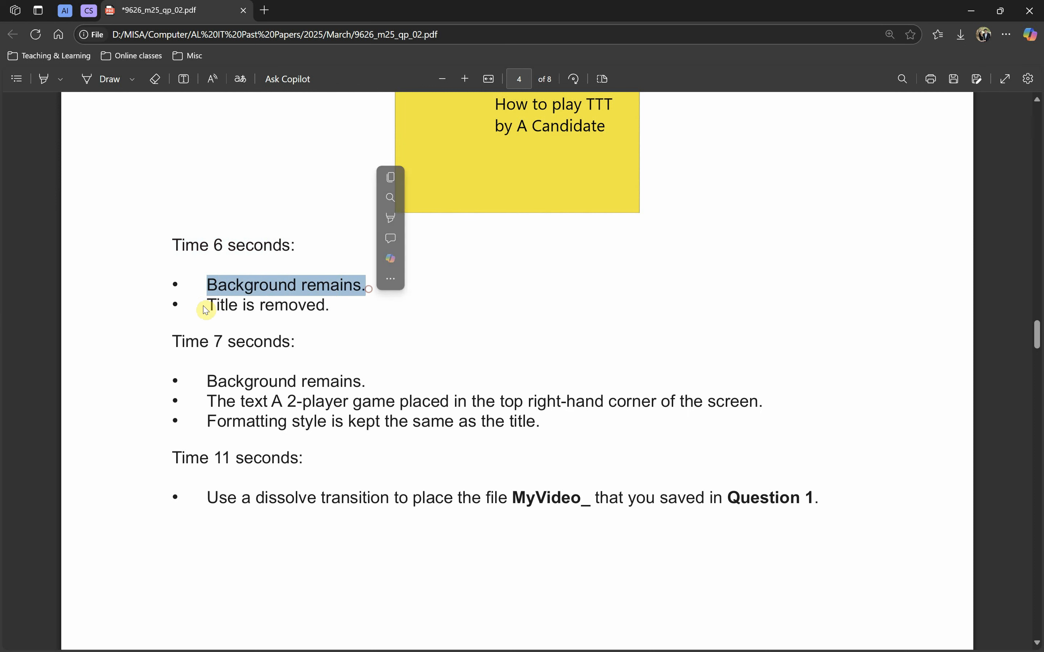
drag(207, 310, 333, 307)
drag(172, 340, 285, 351)
click(221, 240)
drag(207, 381, 354, 385)
drag(236, 401, 391, 406)
click(267, 403)
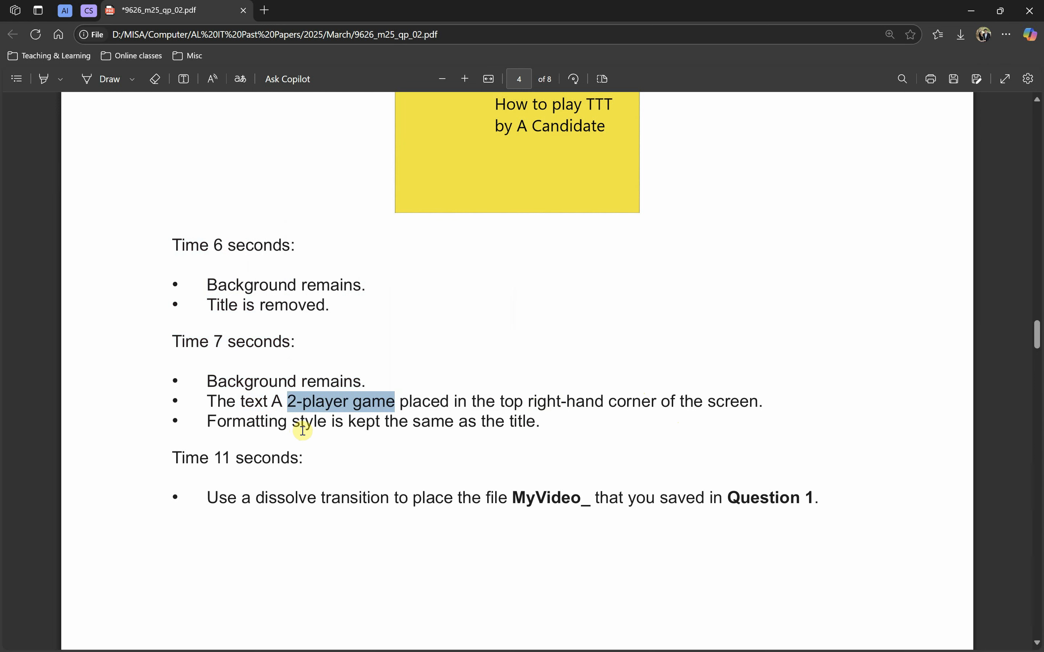
drag(288, 422, 359, 424)
Step: Change the font of both title lines to Calibri
key(alt+Tab)
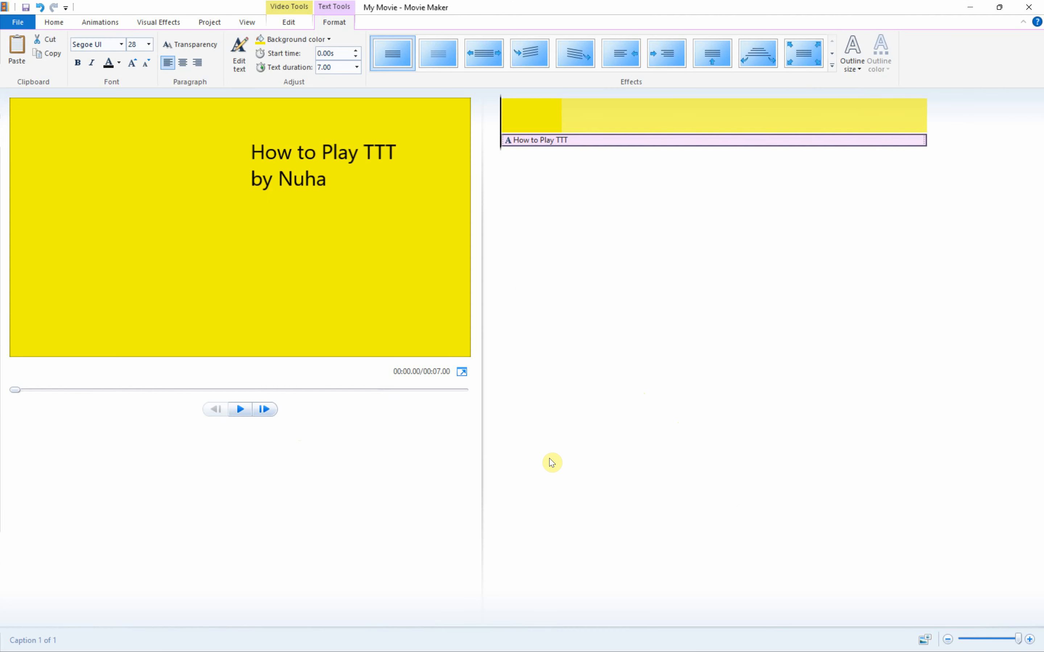
click(320, 164)
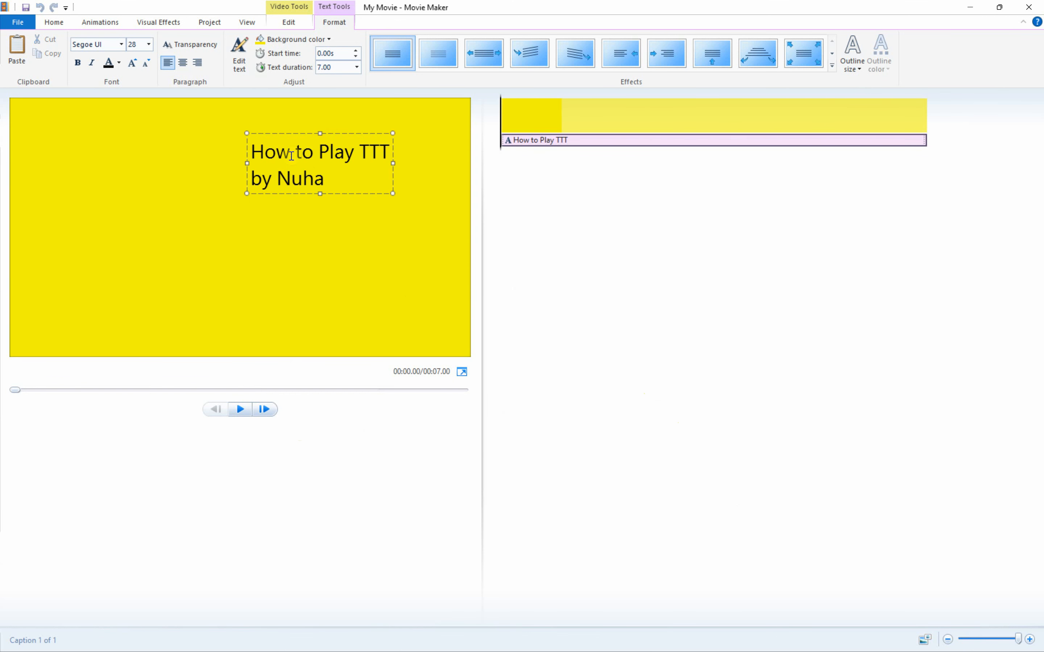
click(121, 45)
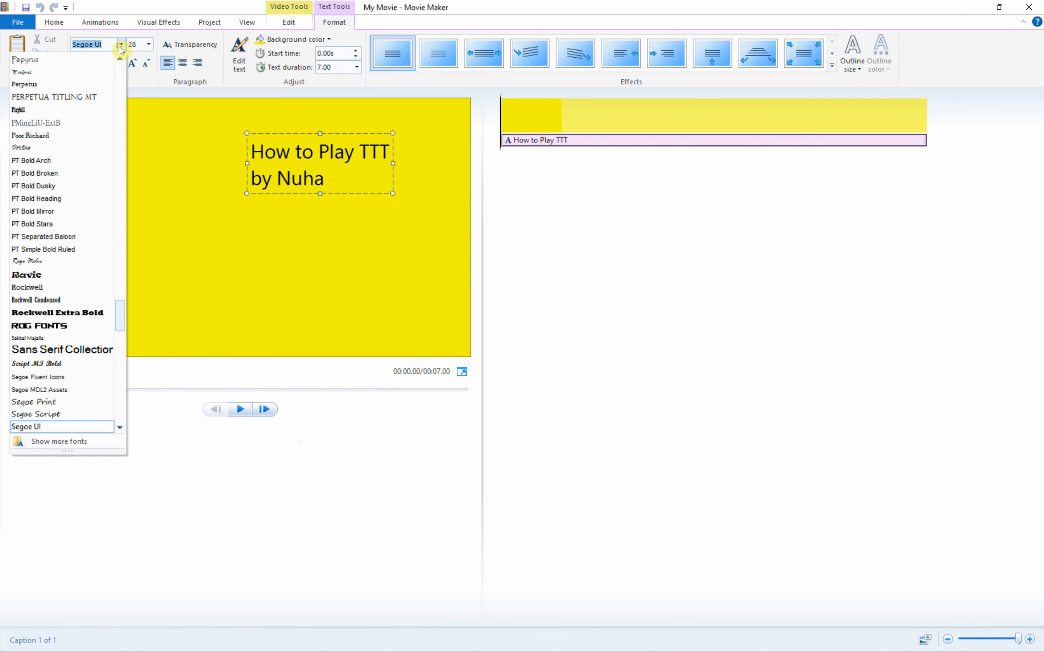
click(271, 187)
drag(324, 181, 255, 150)
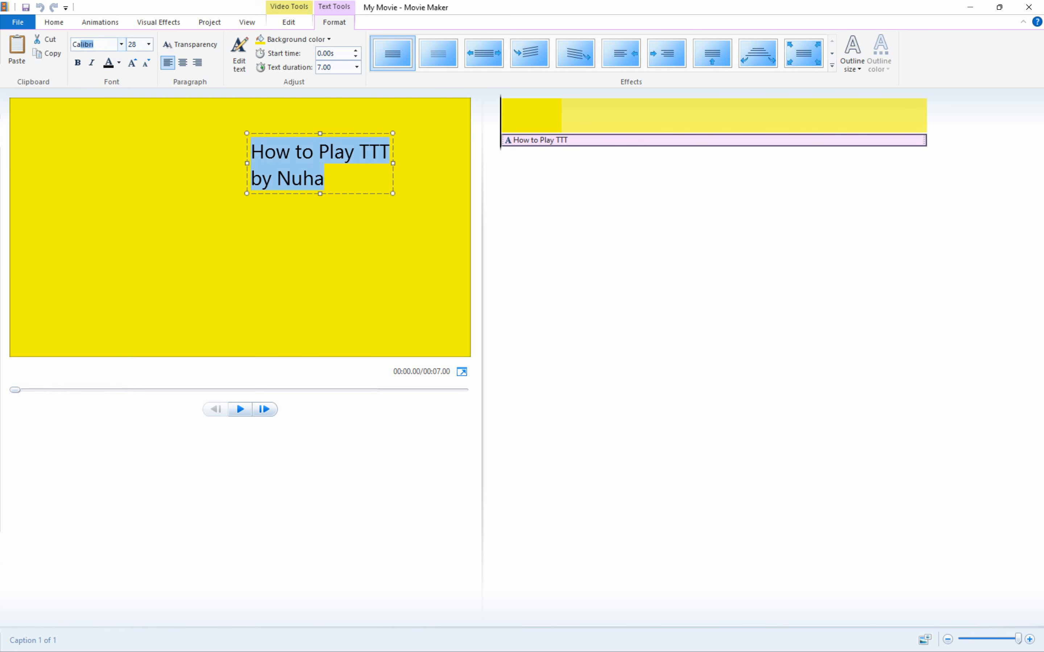
key(Return)
click(343, 165)
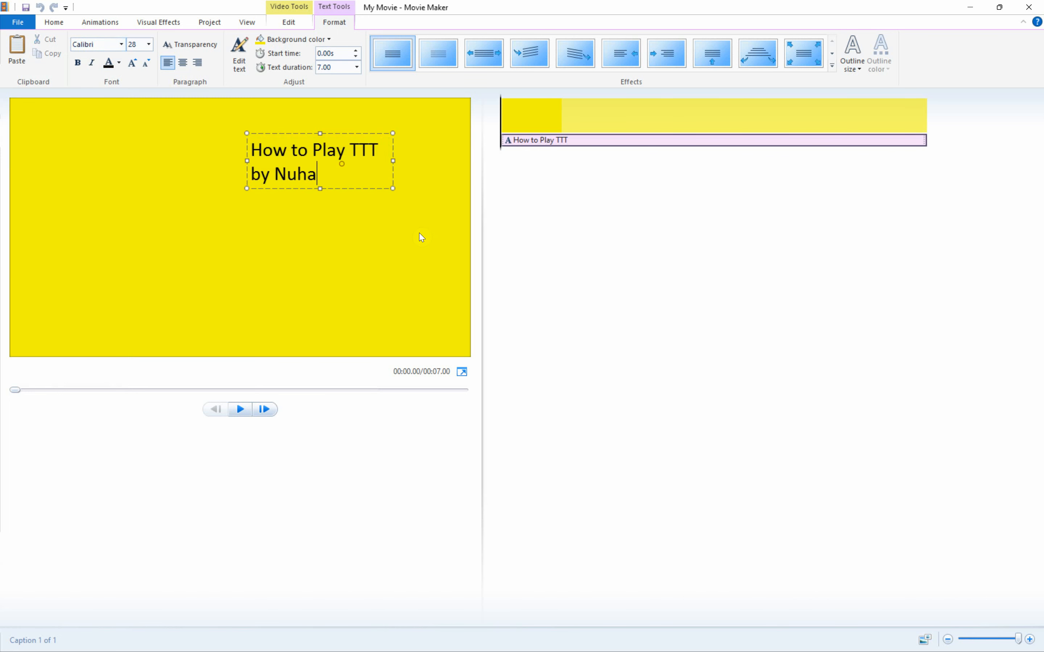
Step: Move the title box closer to the frame's top right-hand corner, matching the sample image in the question paper
key(alt+Tab)
scroll(600, 330, up, 1)
key(alt+Tab)
drag(368, 189, 382, 192)
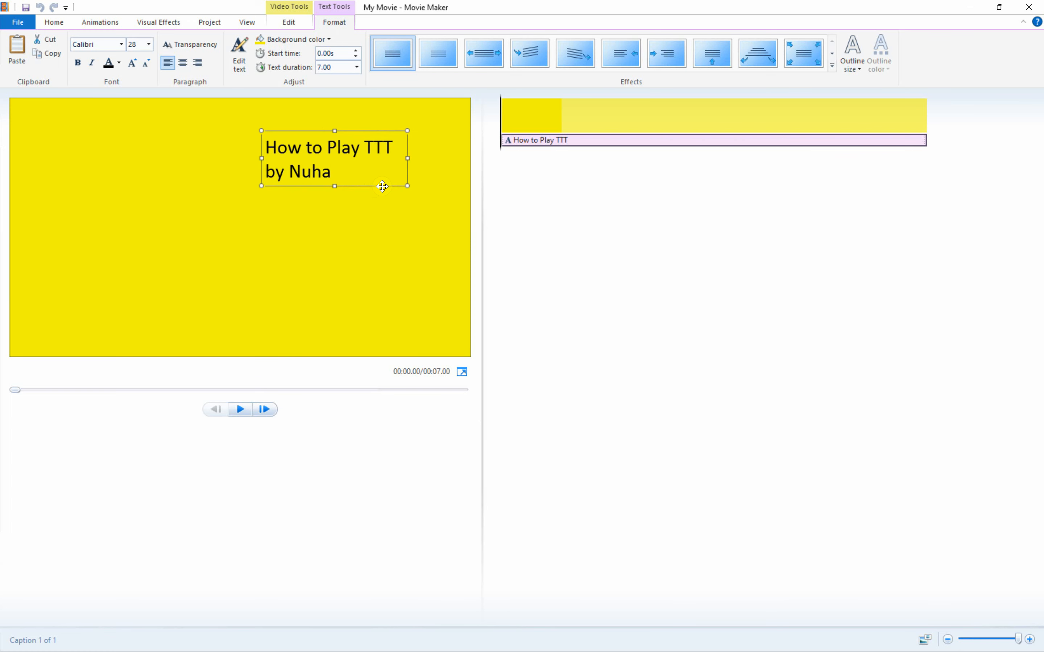
key(alt+Tab)
key(alt+Tab)
key(alt+Tab)
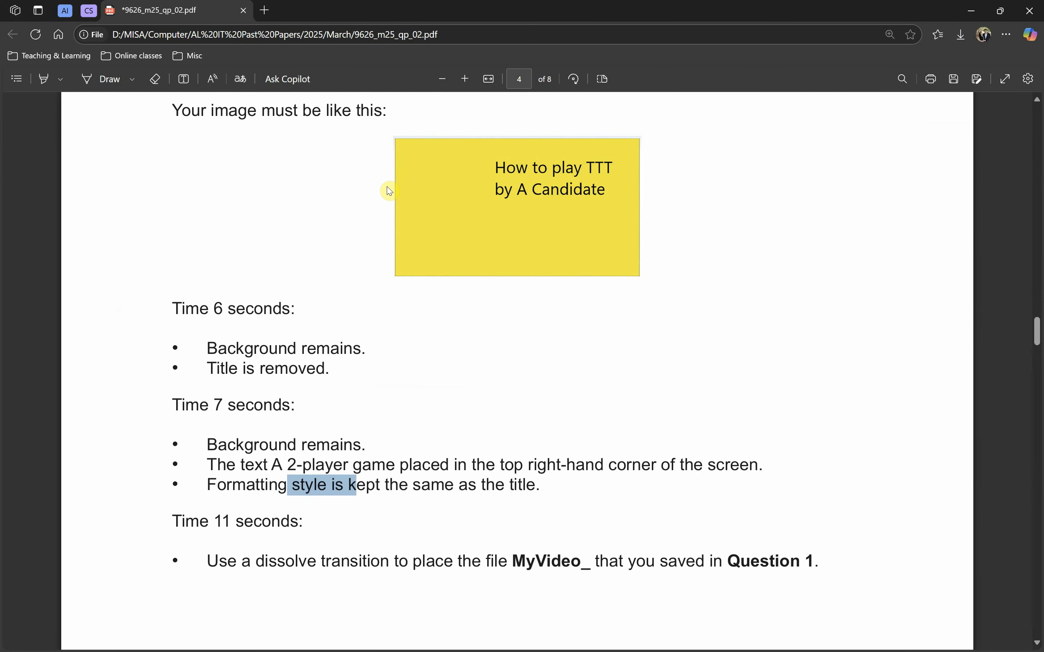
key(alt+Tab)
drag(388, 186, 410, 181)
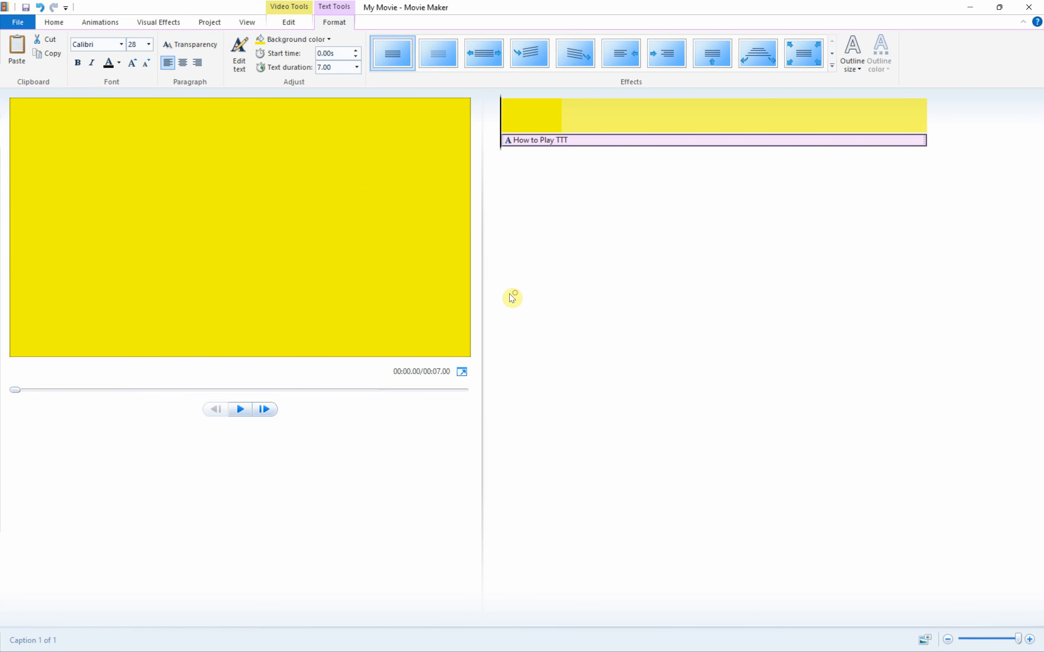
Step: Review the storyboard timings in the question paper and set the title's text duration to 15 seconds
key(alt+Tab)
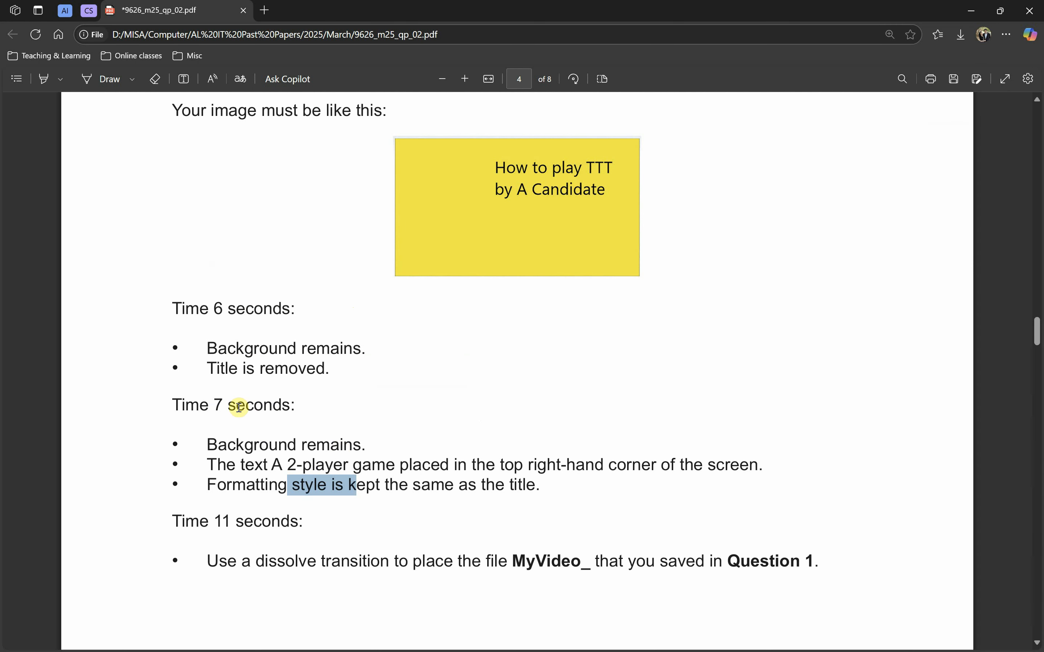
drag(186, 311, 199, 312)
drag(255, 415, 308, 484)
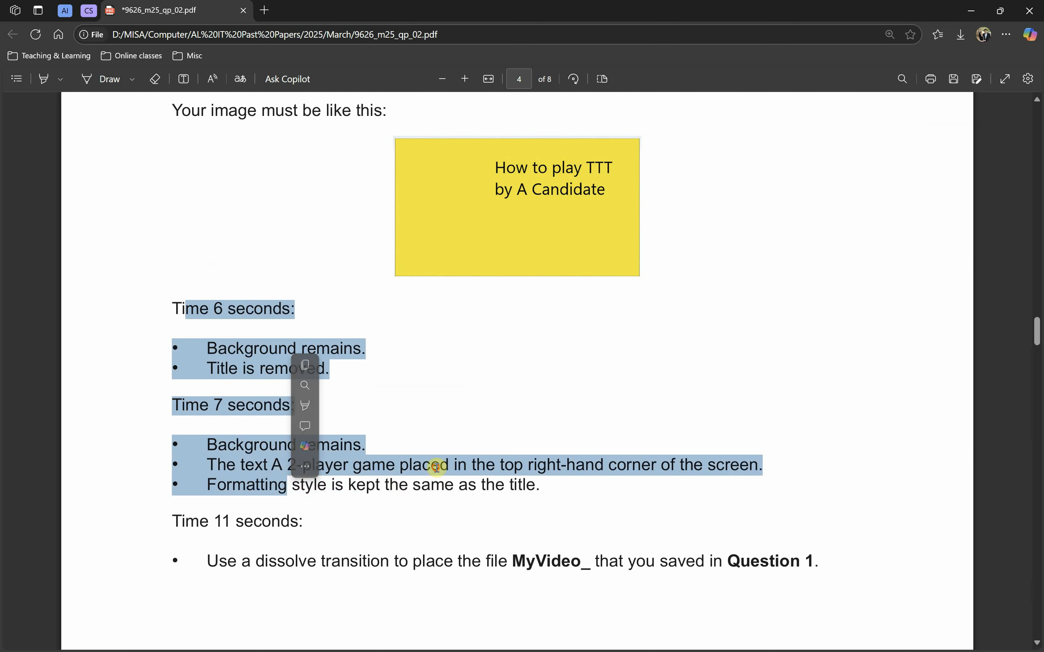
key(alt+Tab)
click(563, 111)
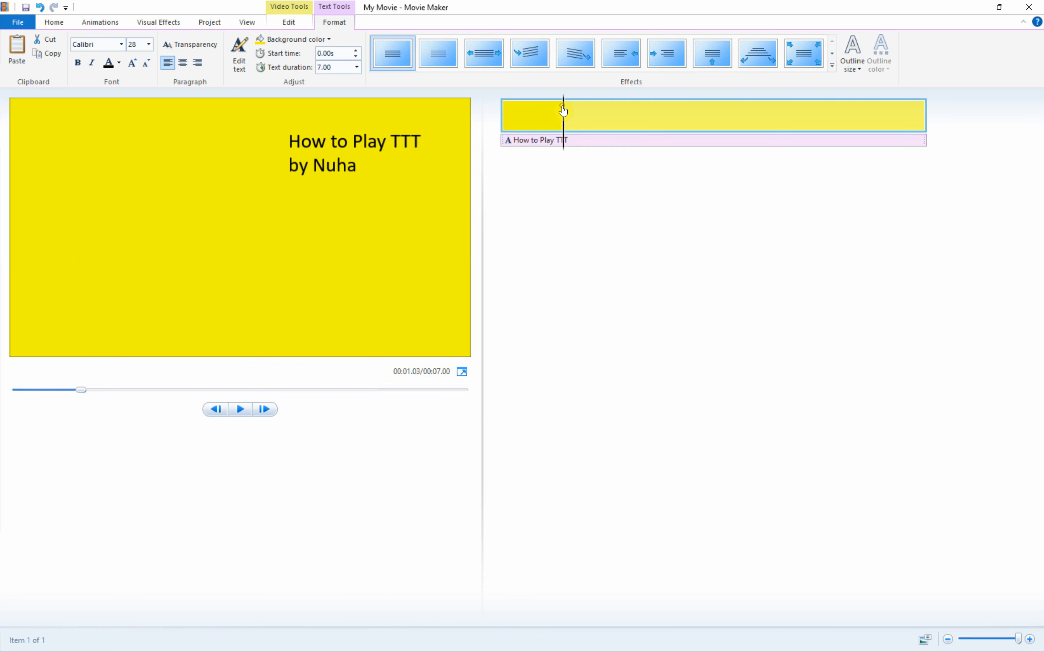
click(358, 68)
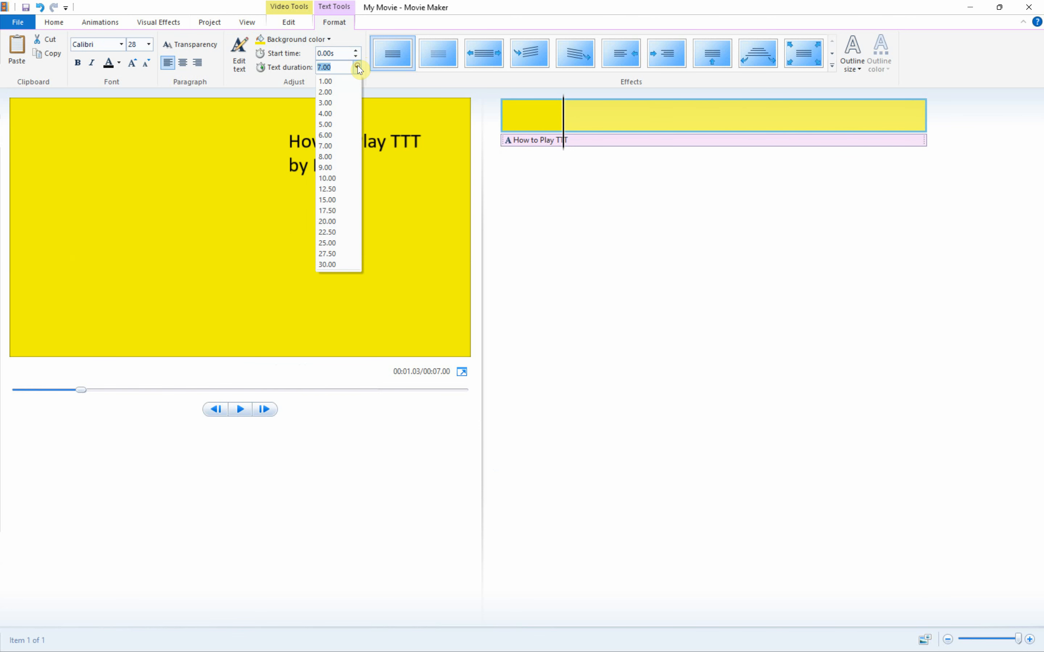
click(331, 178)
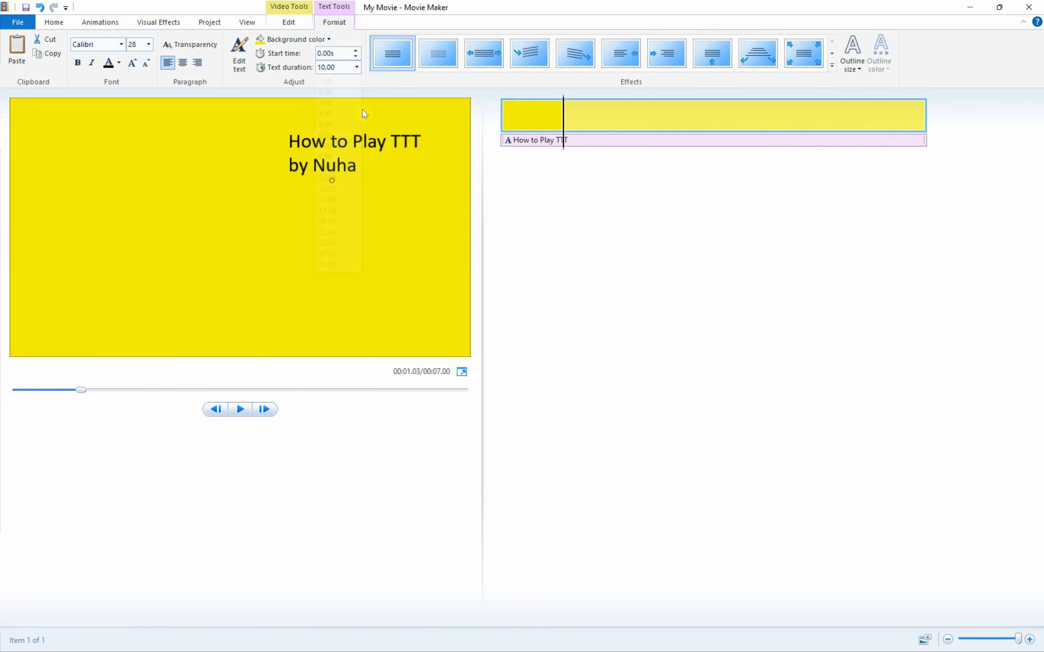
click(355, 69)
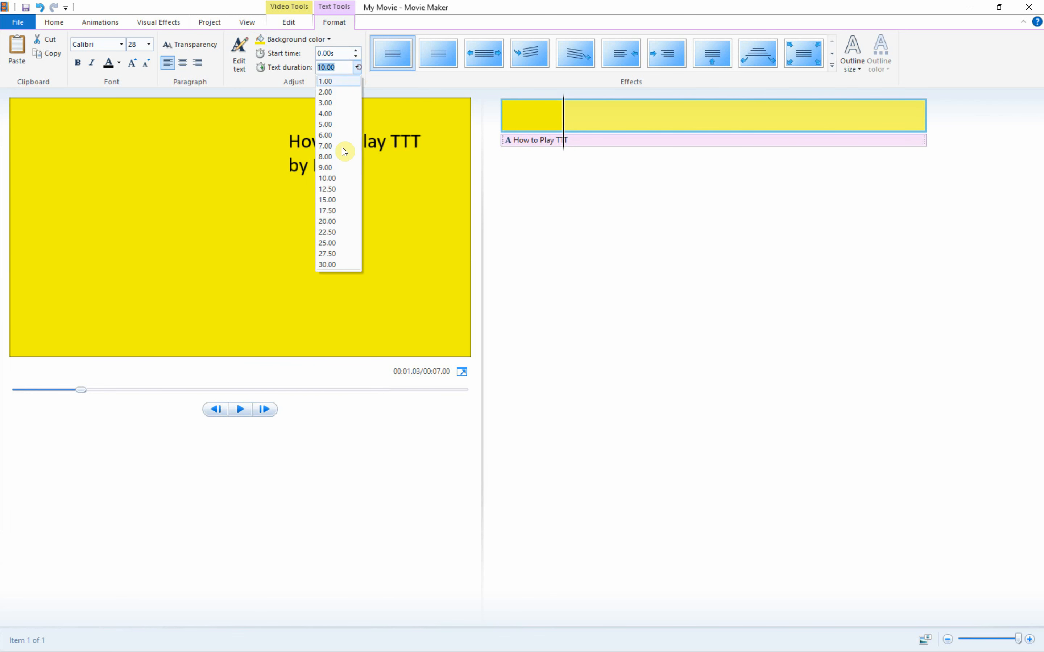
click(333, 199)
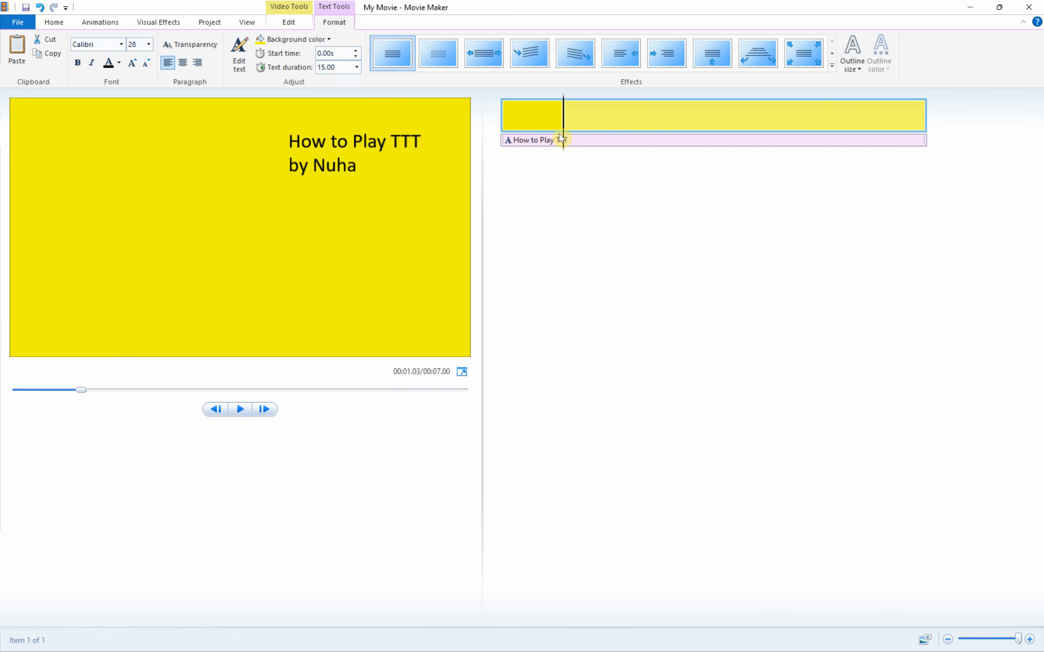
Step: Set the yellow title clip's duration to 15 seconds and widen the timeline area, checking the storyboard timings
click(608, 143)
click(308, 24)
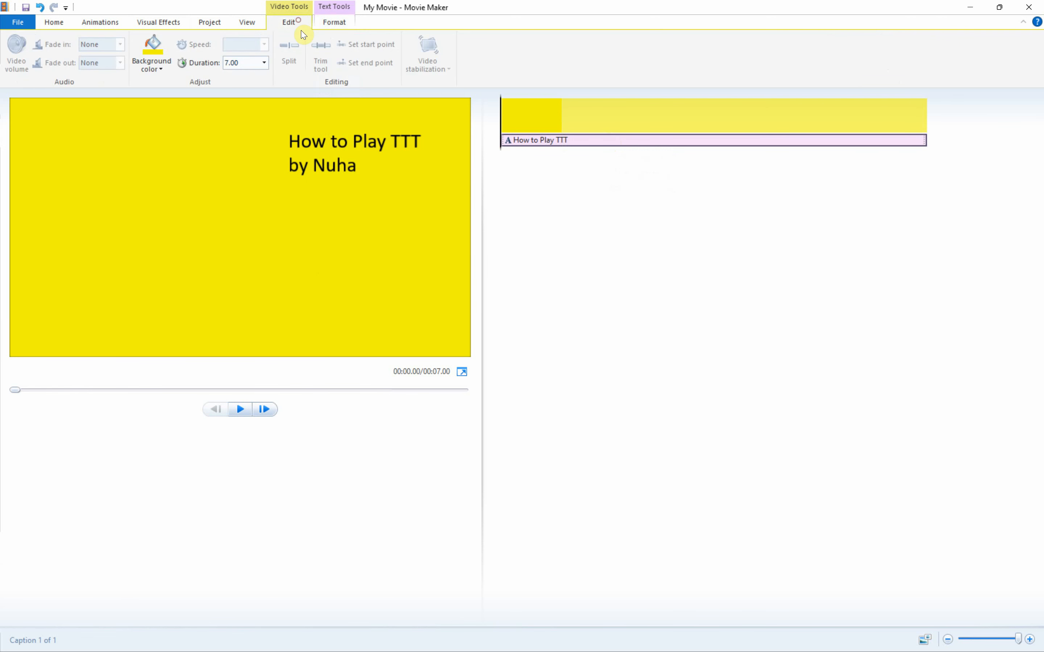
click(268, 64)
click(246, 194)
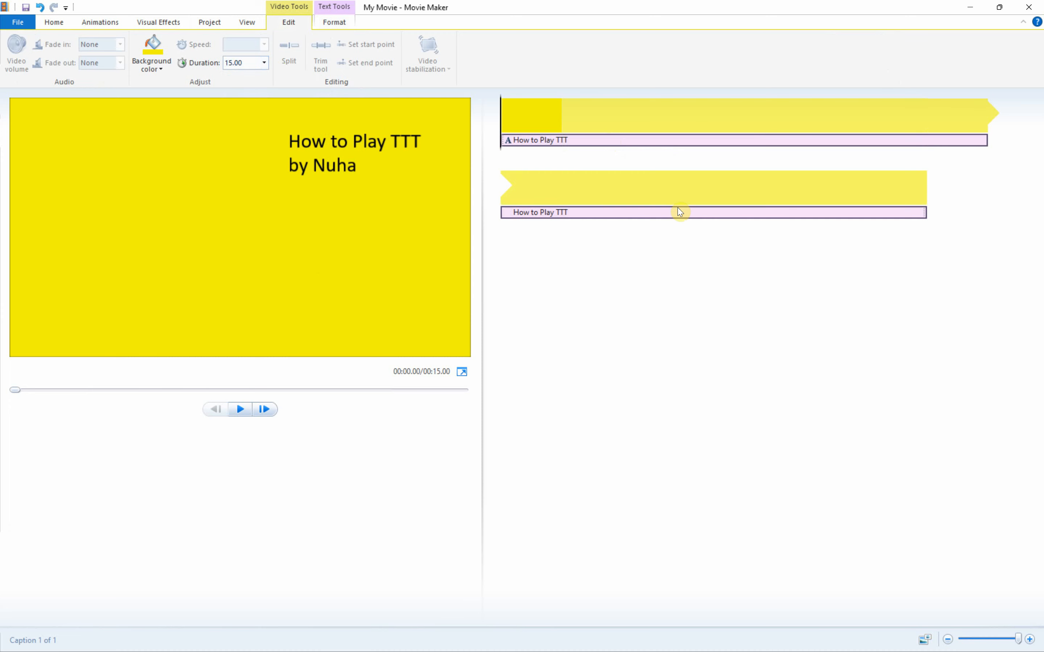
drag(482, 279, 246, 303)
key(alt+Tab)
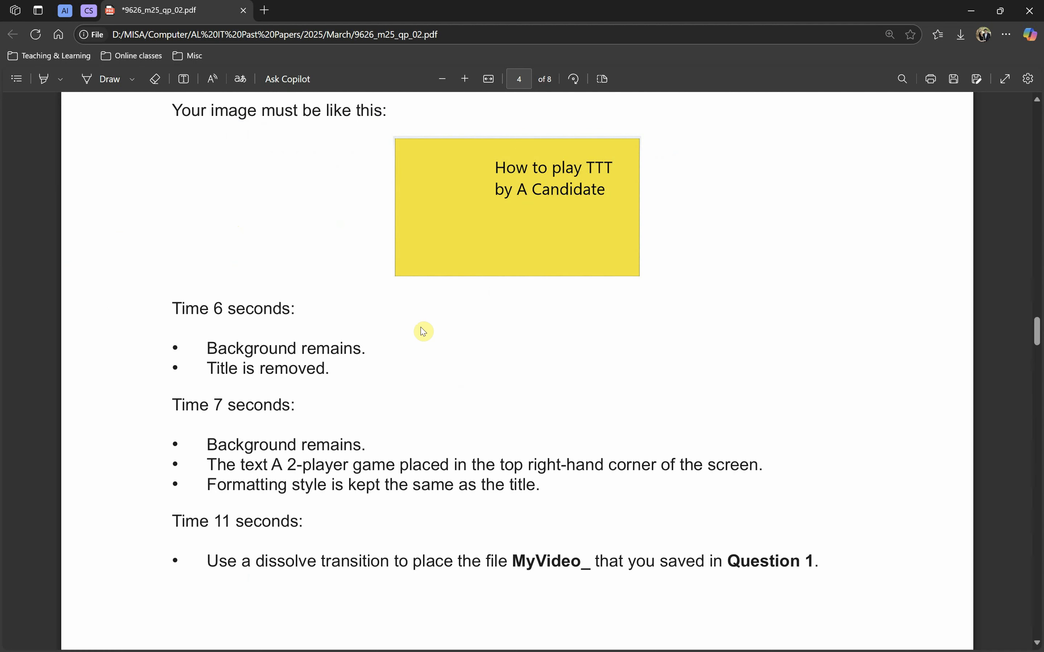
key(alt+Tab)
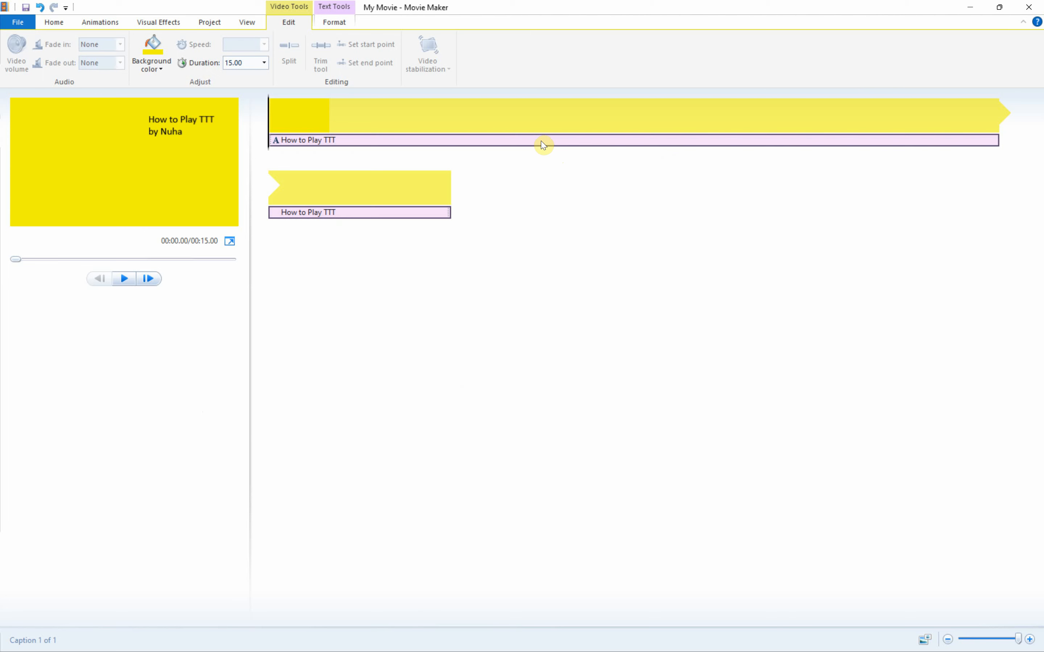
Step: Set the text duration of the "How to Play TTT" title caption to 6.00 seconds
click(336, 21)
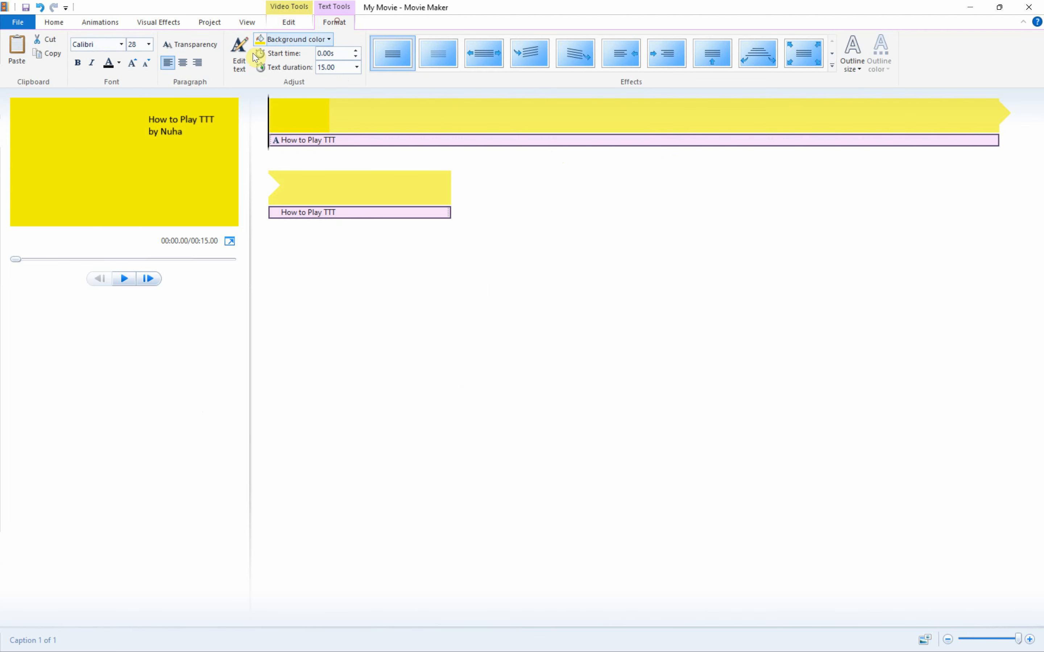
click(355, 67)
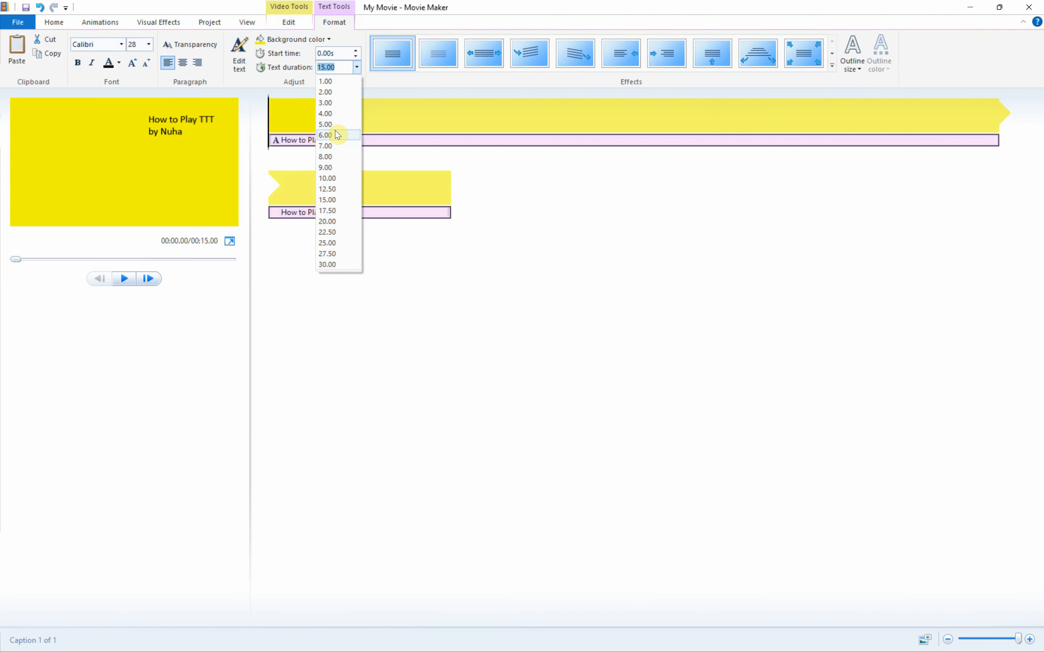
click(337, 135)
Step: Switch to the exam paper PDF and read the instructions for time 6 seconds about the background and title
key(alt+Tab)
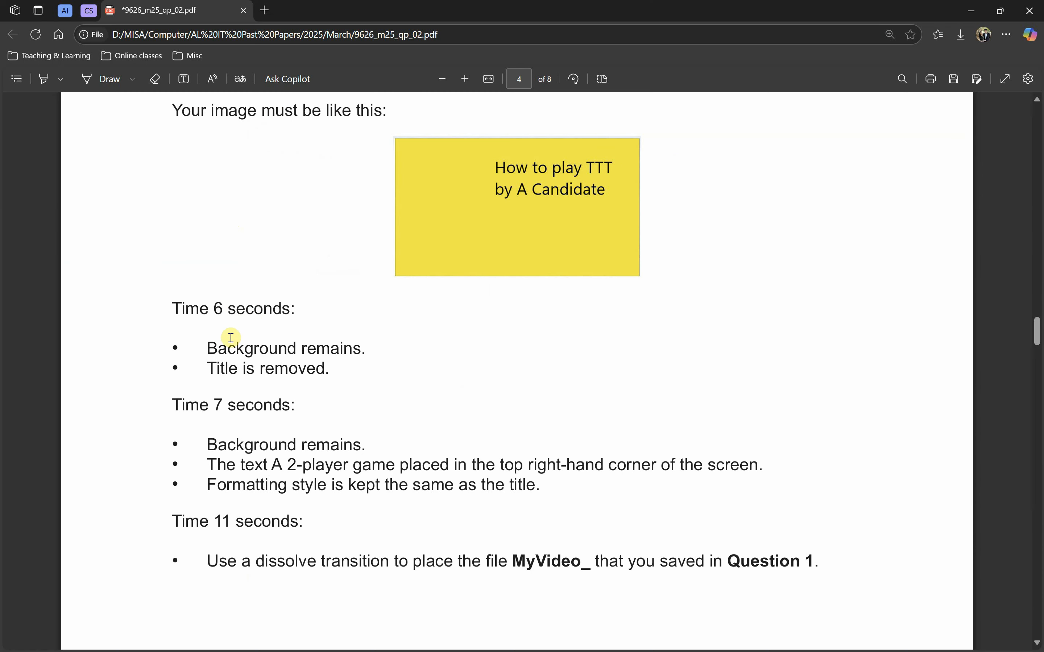
drag(211, 310, 225, 309)
click(250, 353)
drag(218, 349, 279, 356)
drag(209, 369, 282, 369)
key(alt+Tab)
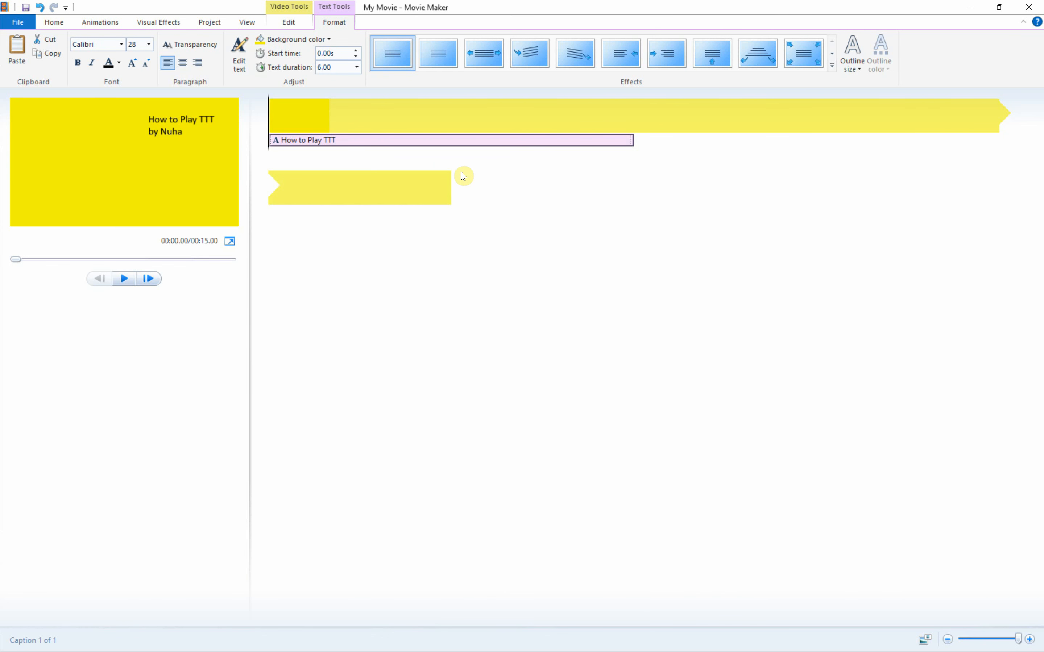
click(635, 118)
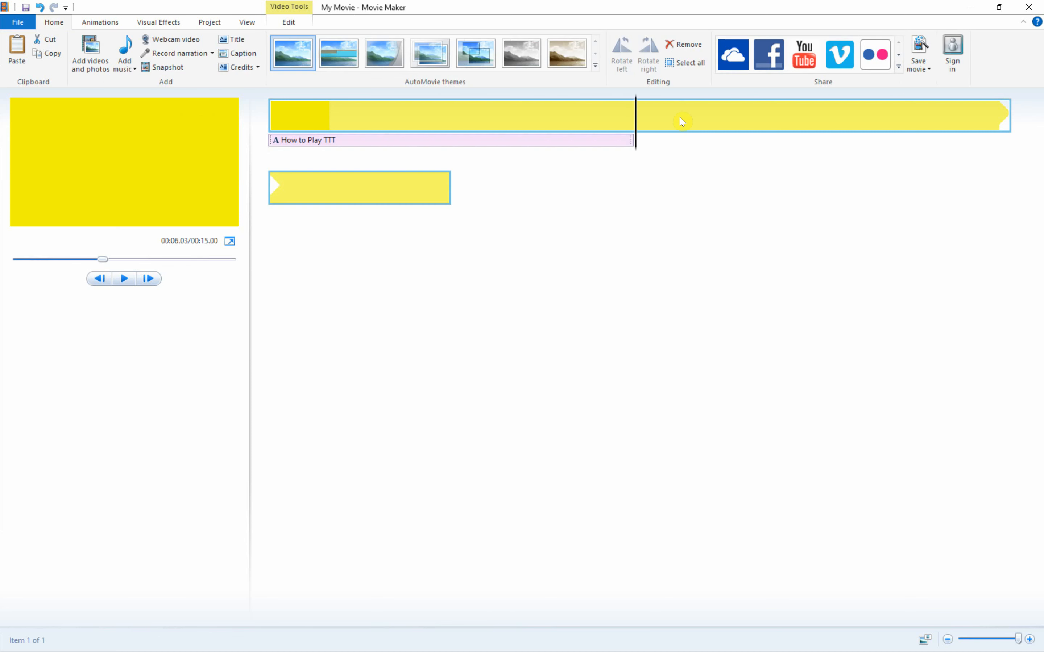
key(ctrl+v)
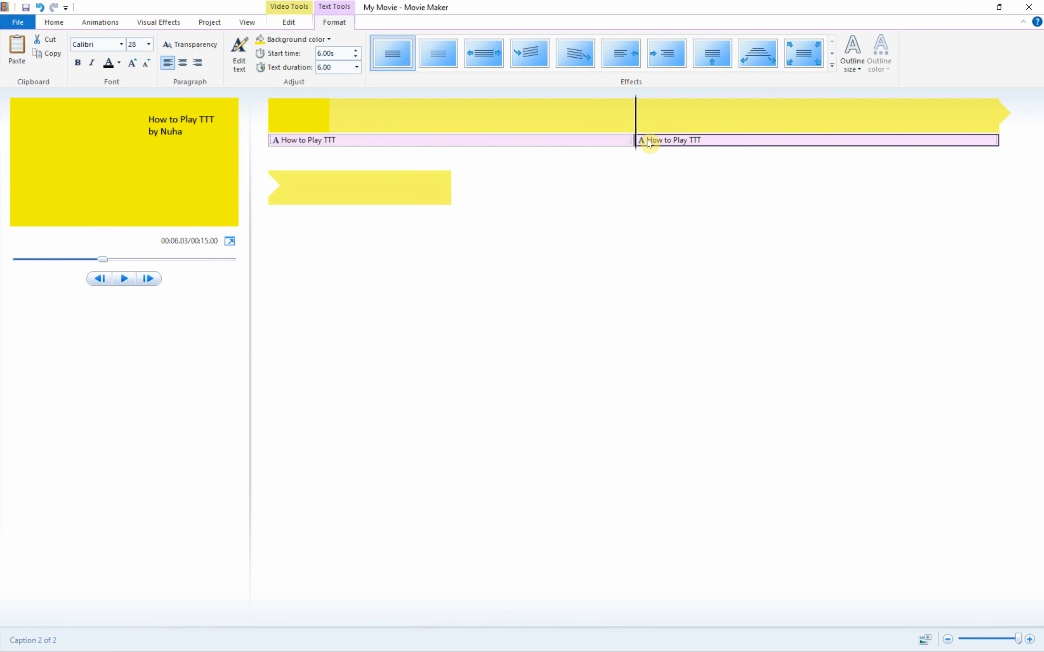
key(Delete)
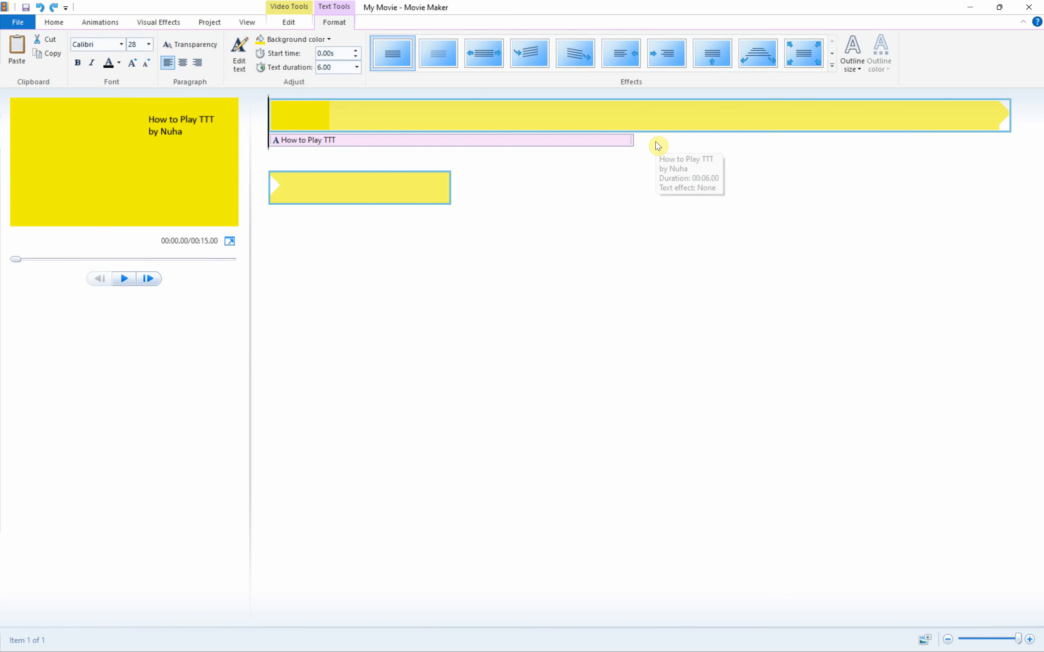
Step: Paste a copy of the title caption onto the yellow background clip at the 7-second mark
click(693, 129)
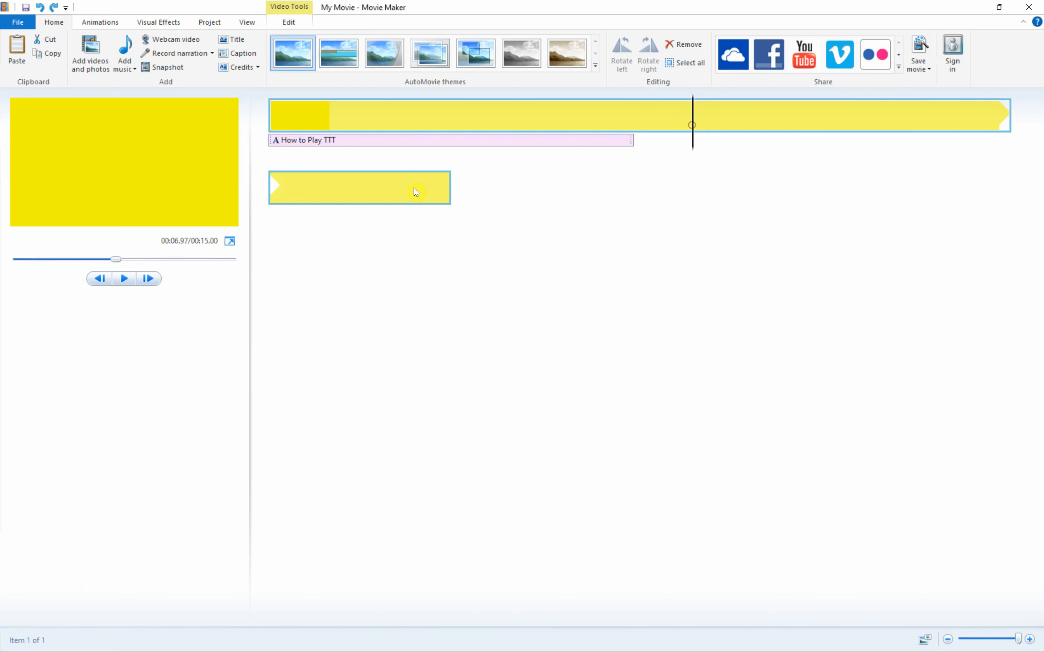
click(150, 280)
key(ctrl+v)
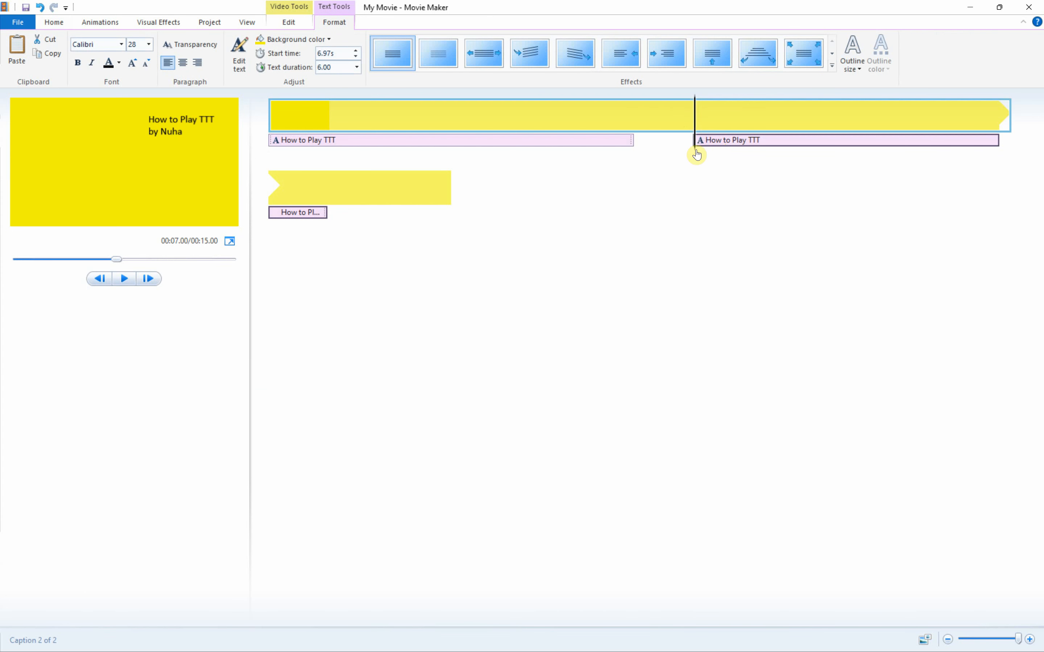
Step: Reread the exam paper's 6-second instructions and scrub the timeline from about 5 to 7 seconds to check the gap between captions
key(alt+Tab)
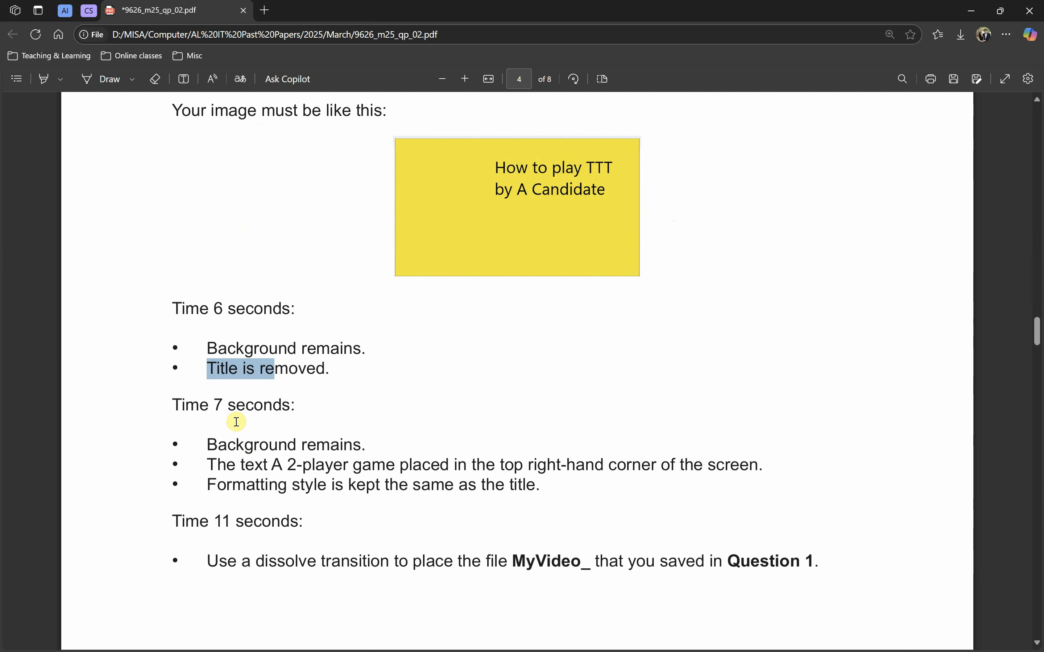
drag(206, 347, 302, 361)
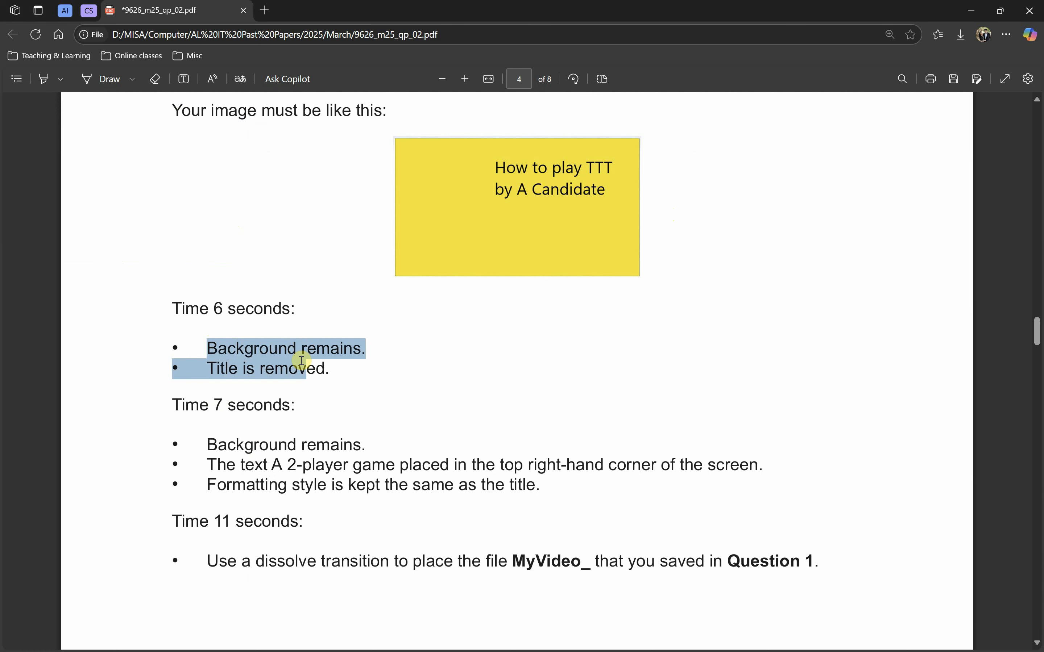
right_click(324, 366)
key(alt+Tab)
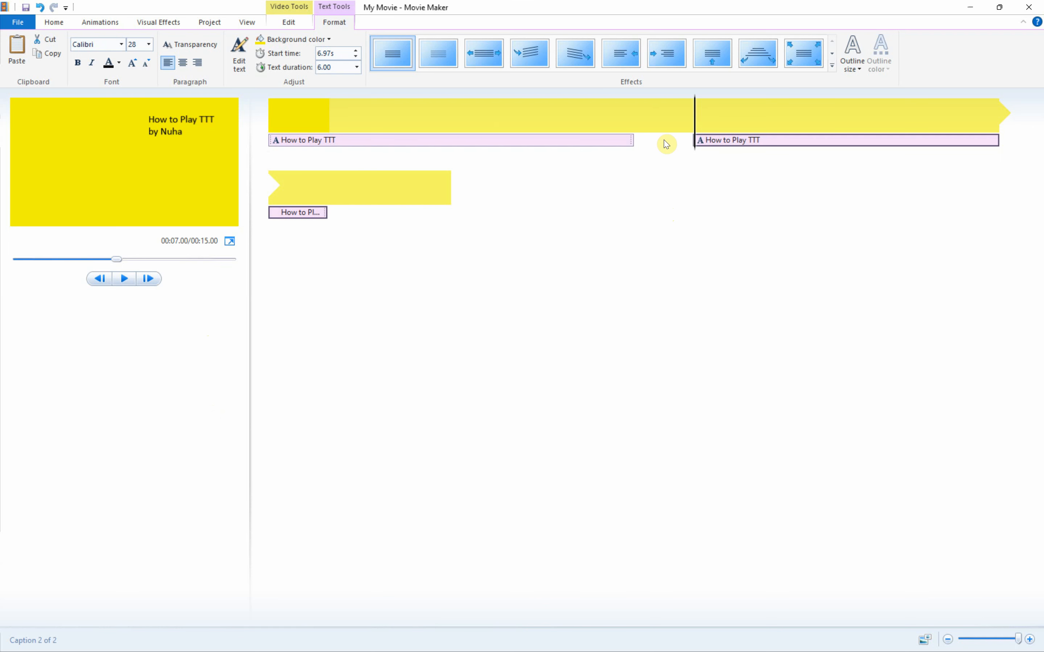
click(633, 126)
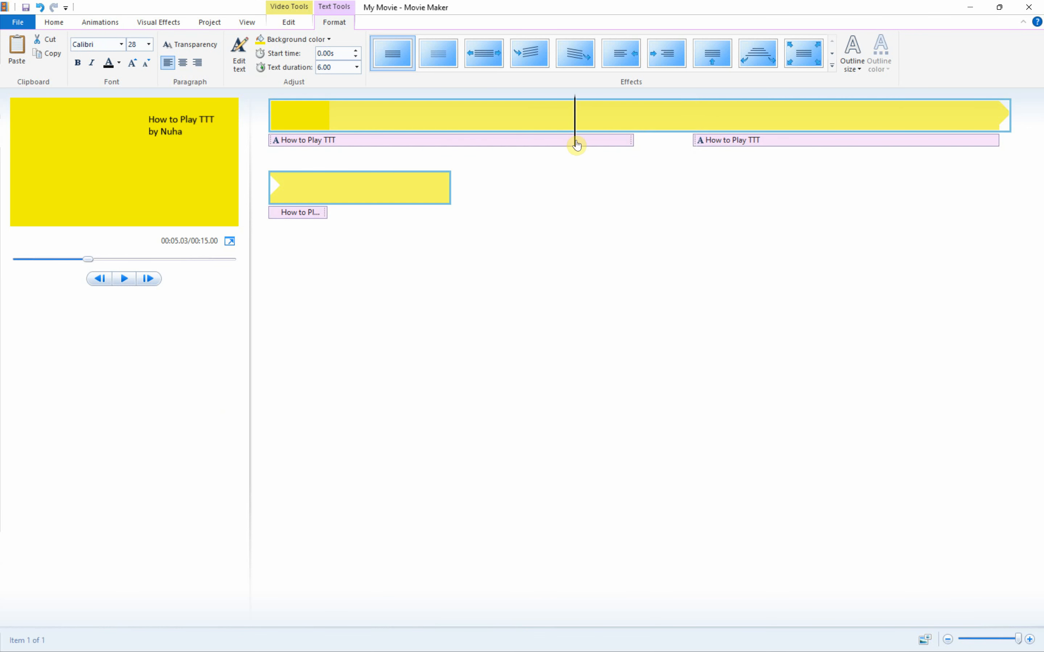
drag(576, 146, 697, 154)
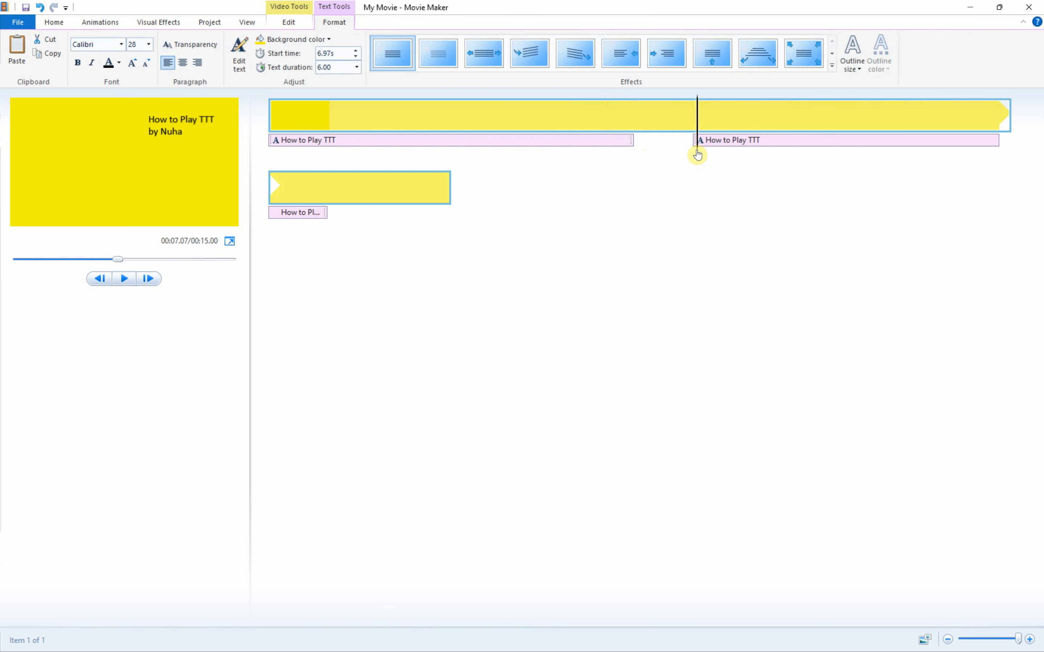
Step: Replace the pasted second caption's text with "A 2-player game" copied from the exam paper's 7-second instruction
click(726, 143)
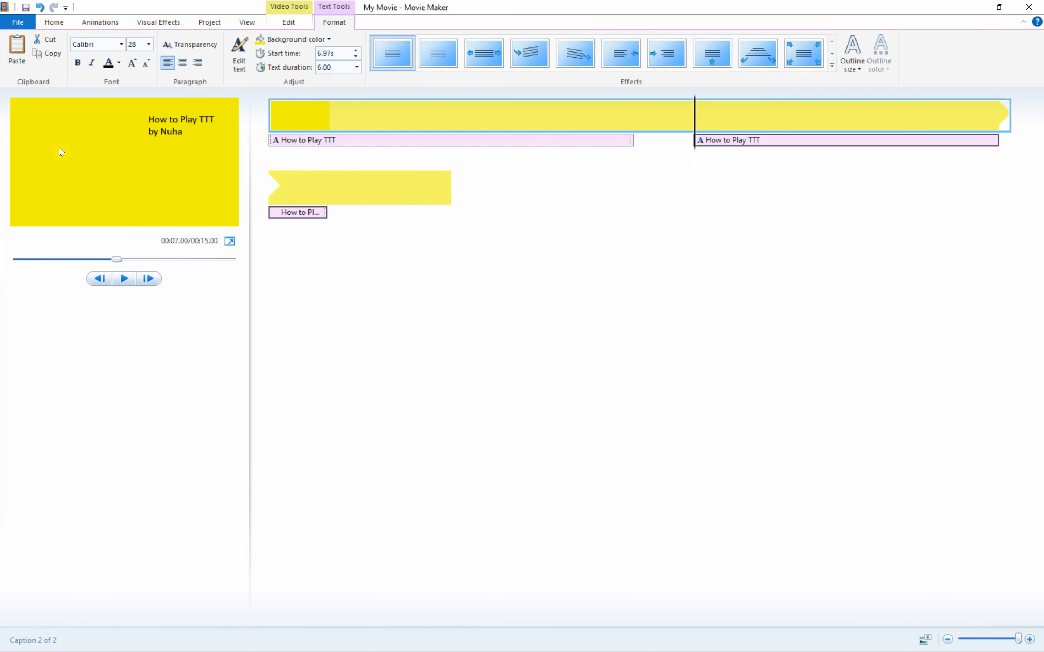
click(168, 130)
double_click(169, 130)
key(alt+Tab)
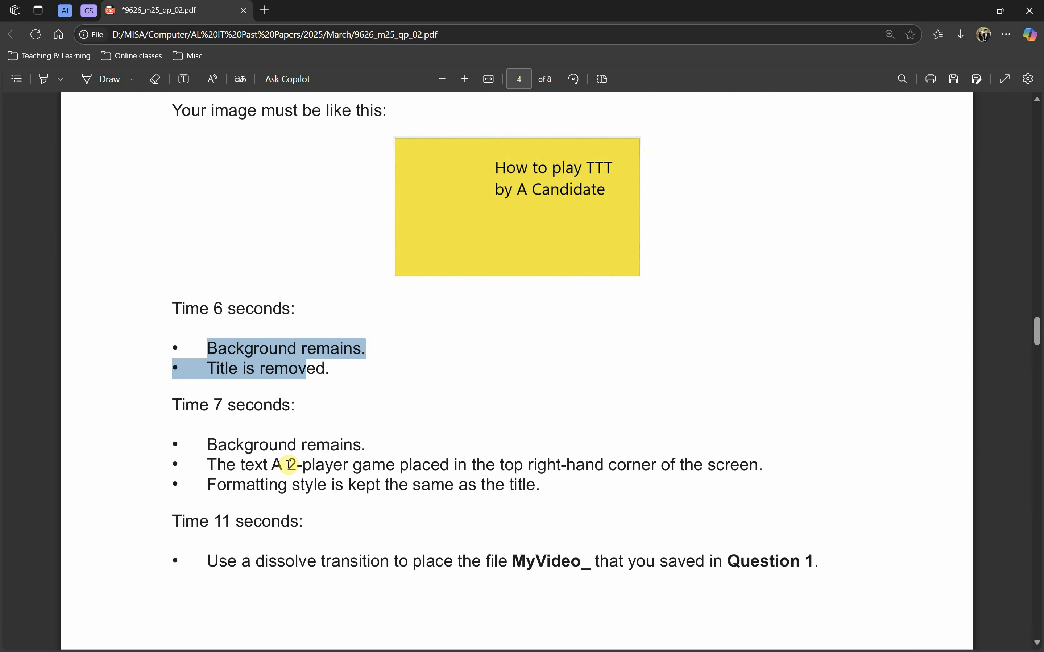
drag(275, 465, 393, 465)
key(ctrl+c)
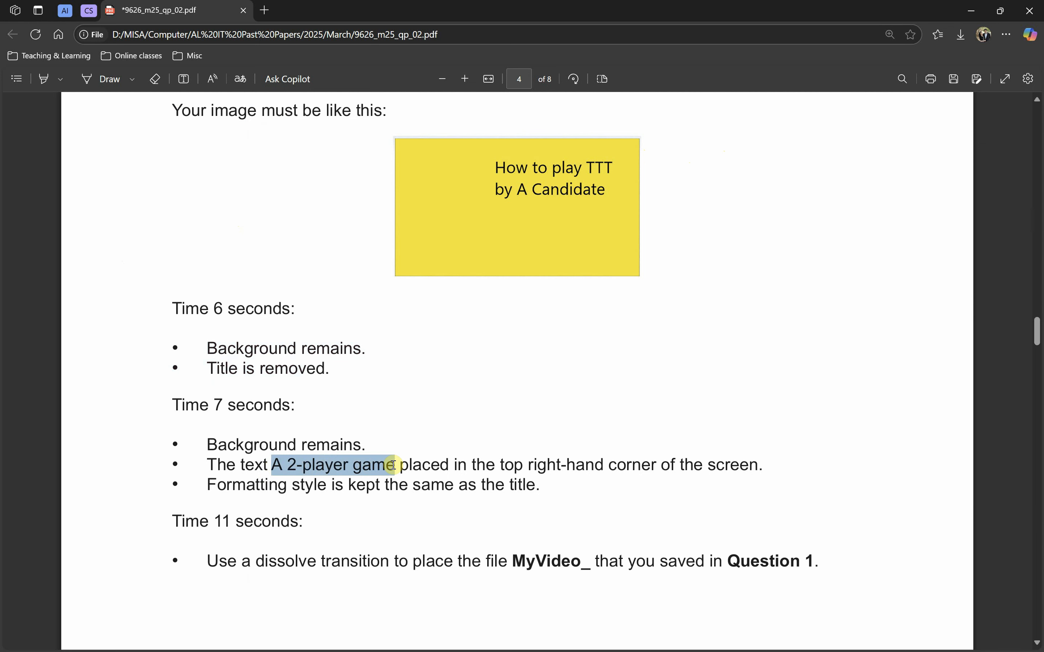
key(alt+Tab)
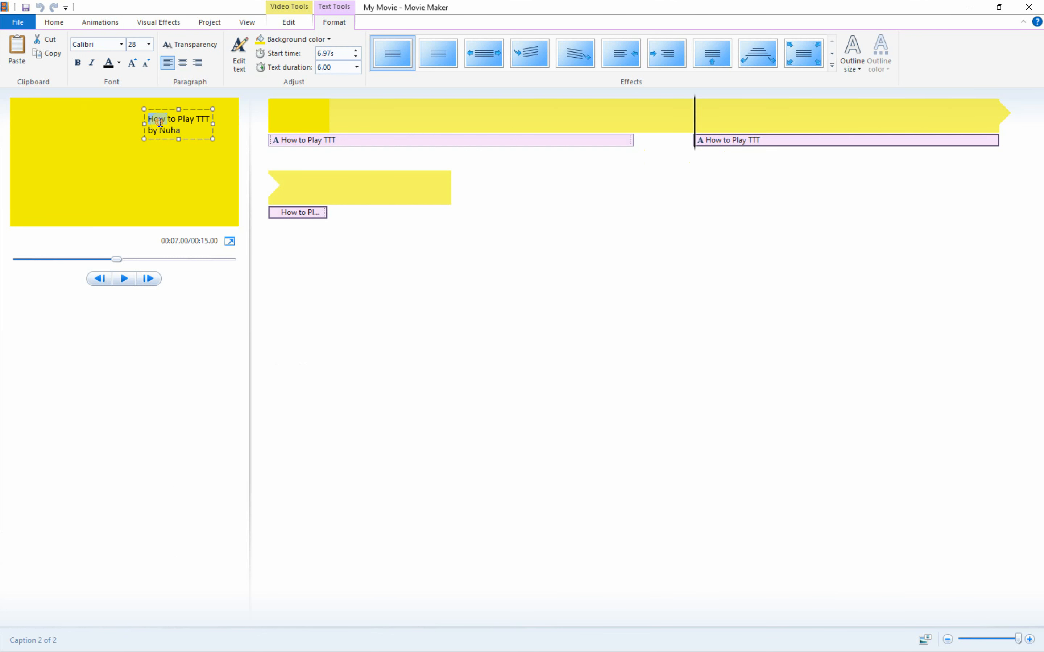
key(ctrl+a)
key(ctrl+v)
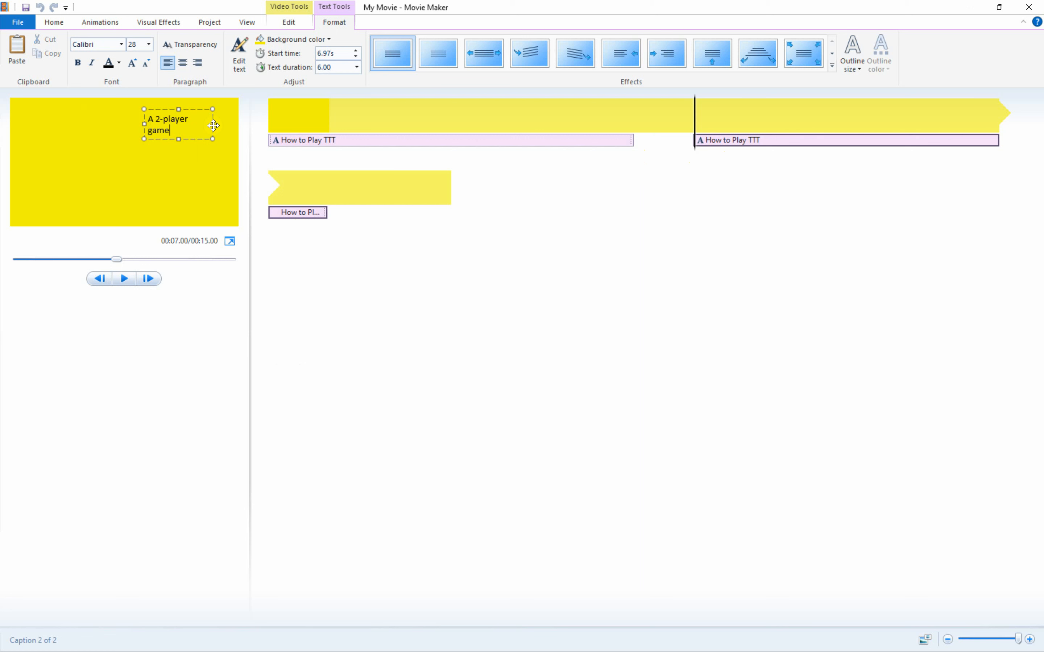
Step: Widen the "A 2-player game" text box slightly so the text fits on one line, and preview the caption
drag(215, 124, 222, 124)
click(368, 341)
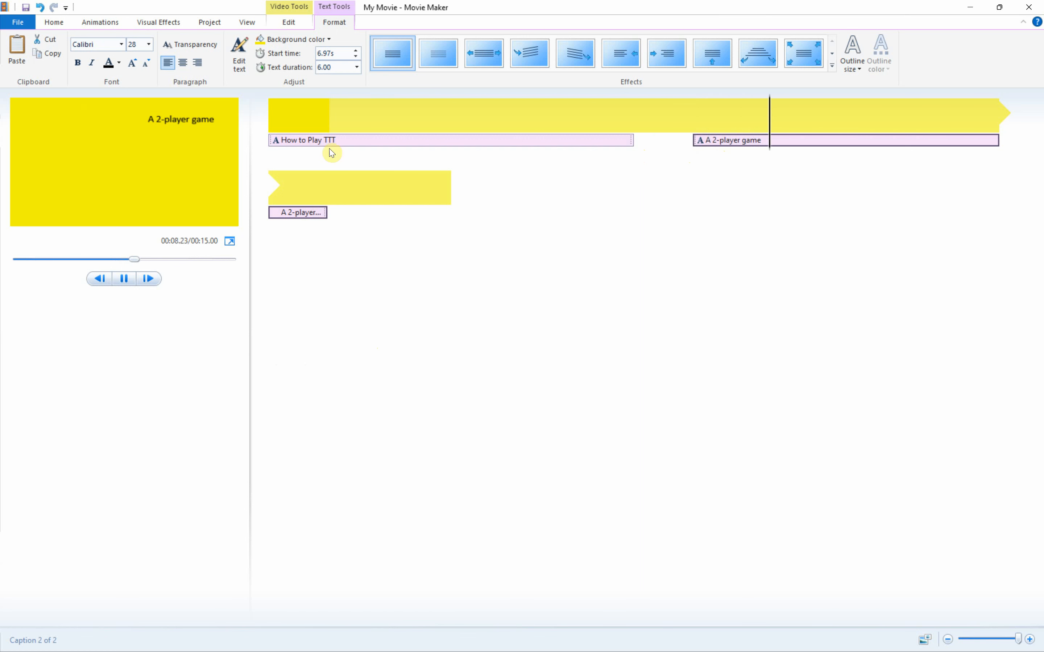
click(120, 281)
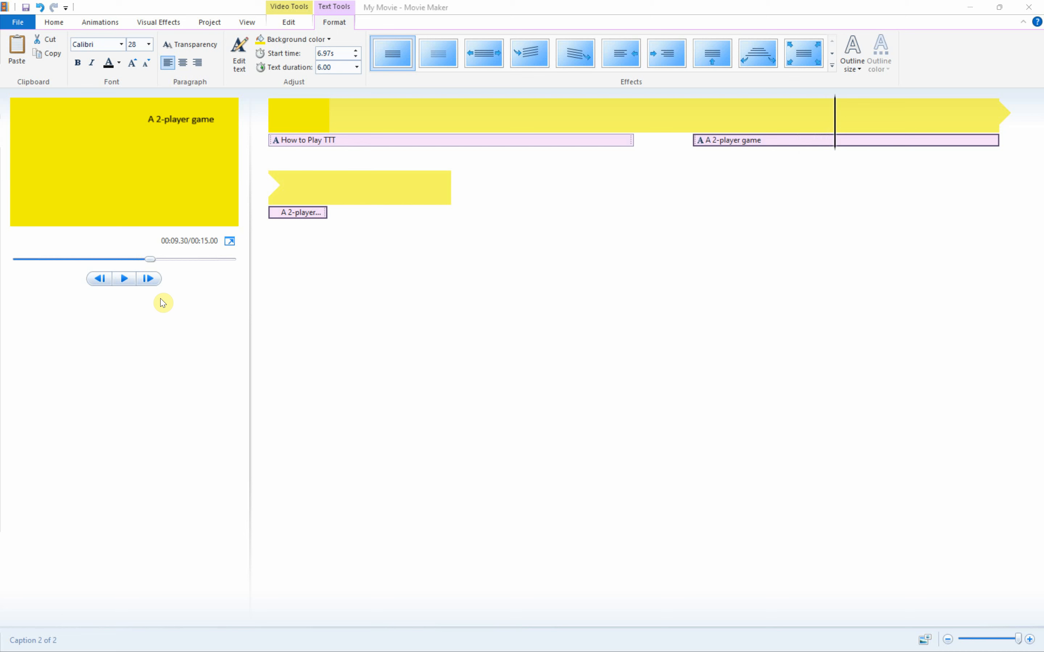
Step: Read the exam paper's caption formatting requirement for 7 seconds and the instructions for placing the MyVideo_ file at 11 seconds
key(alt+Tab)
scroll(281, 492, down, 1)
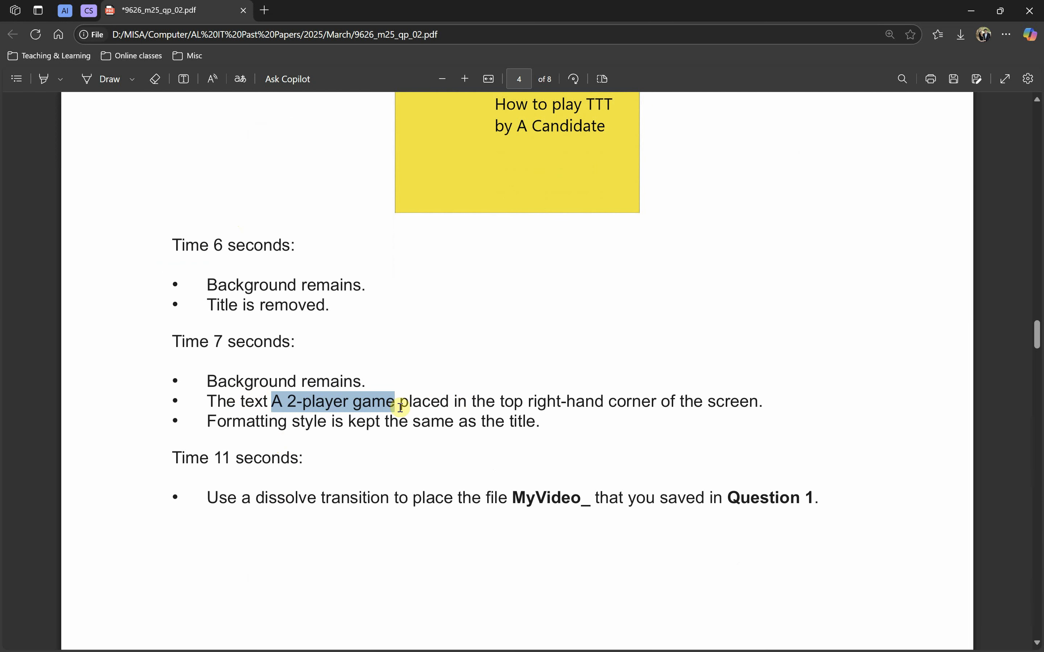
drag(239, 416, 326, 422)
drag(400, 422, 445, 422)
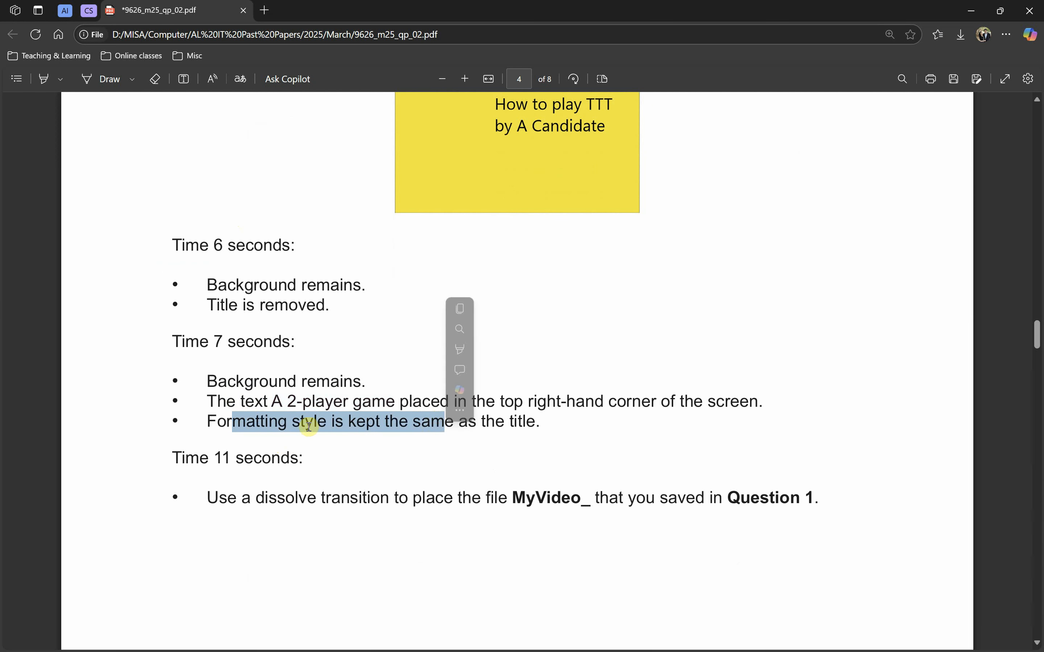
scroll(308, 425, down, 1)
scroll(256, 366, down, 1)
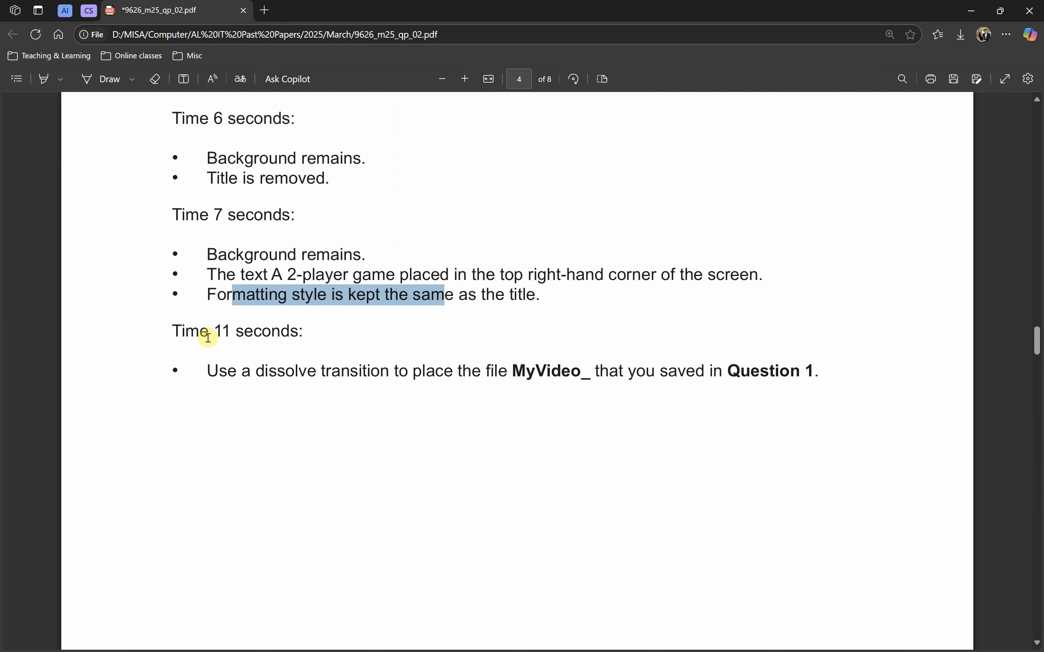
drag(211, 337, 234, 334)
click(214, 370)
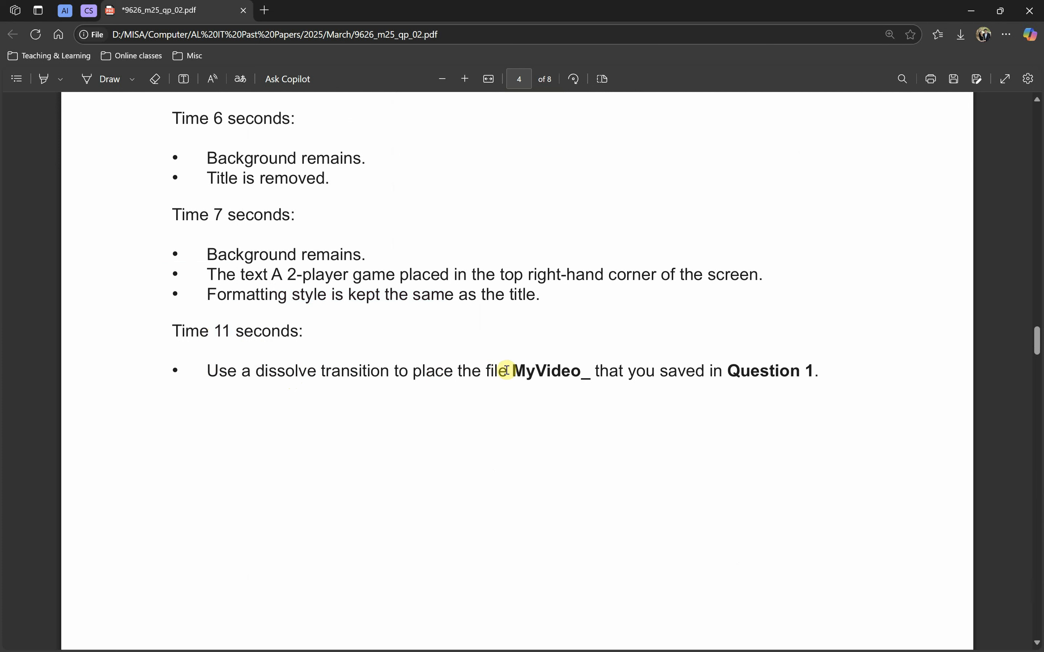
drag(507, 370, 722, 371)
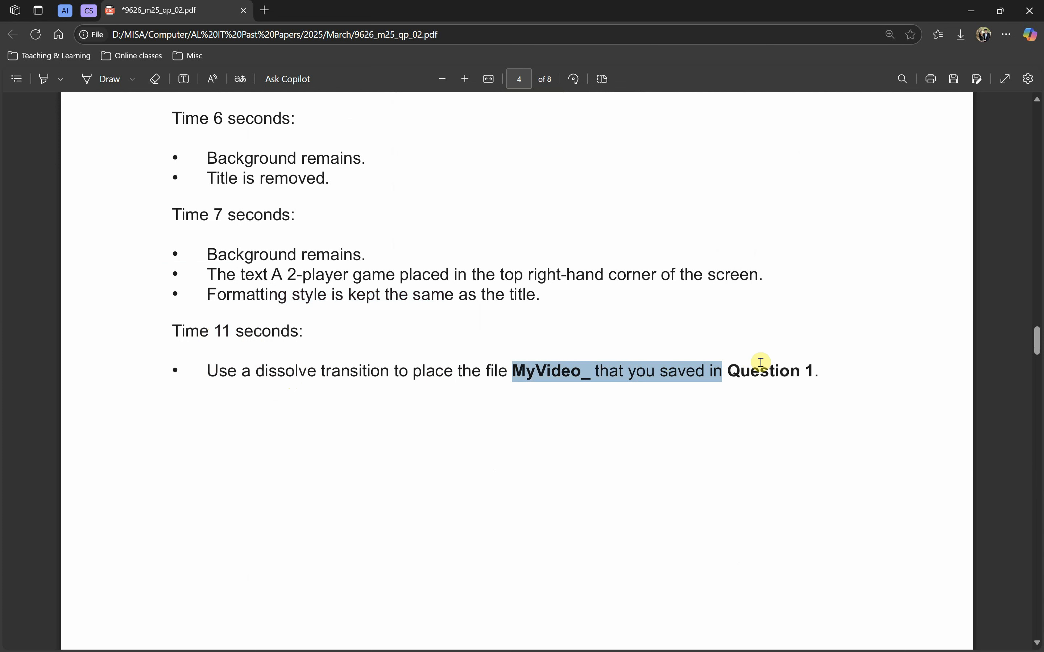
drag(817, 370, 741, 370)
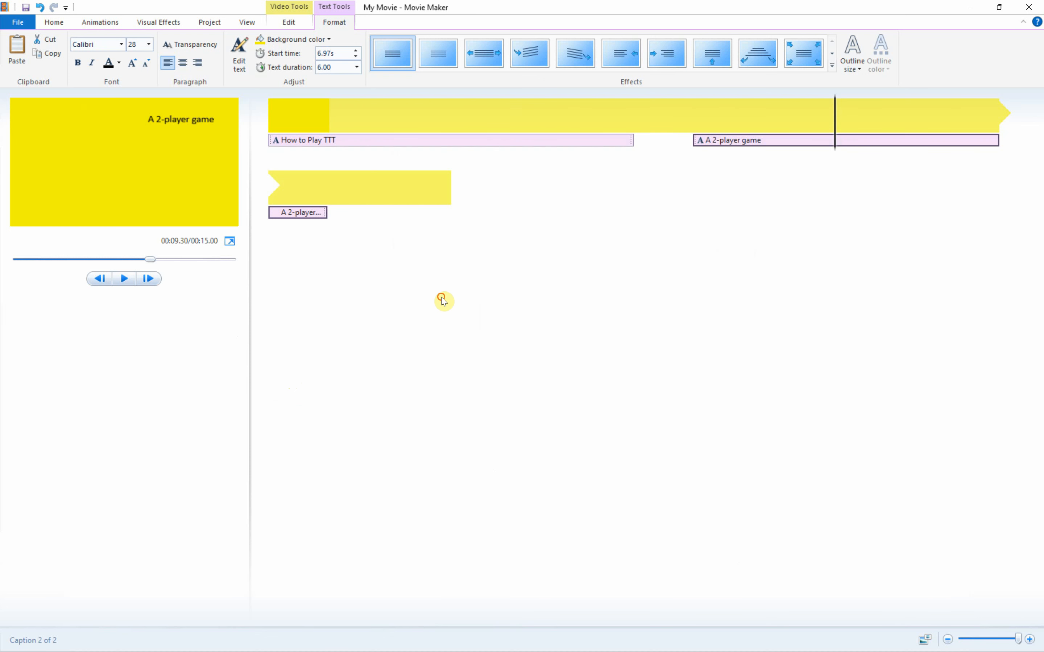
Step: Add MyVideo_ZZ999_9999.mp4 from the source files folder to the timeline after the yellow background clip
click(445, 190)
drag(408, 226, 473, 230)
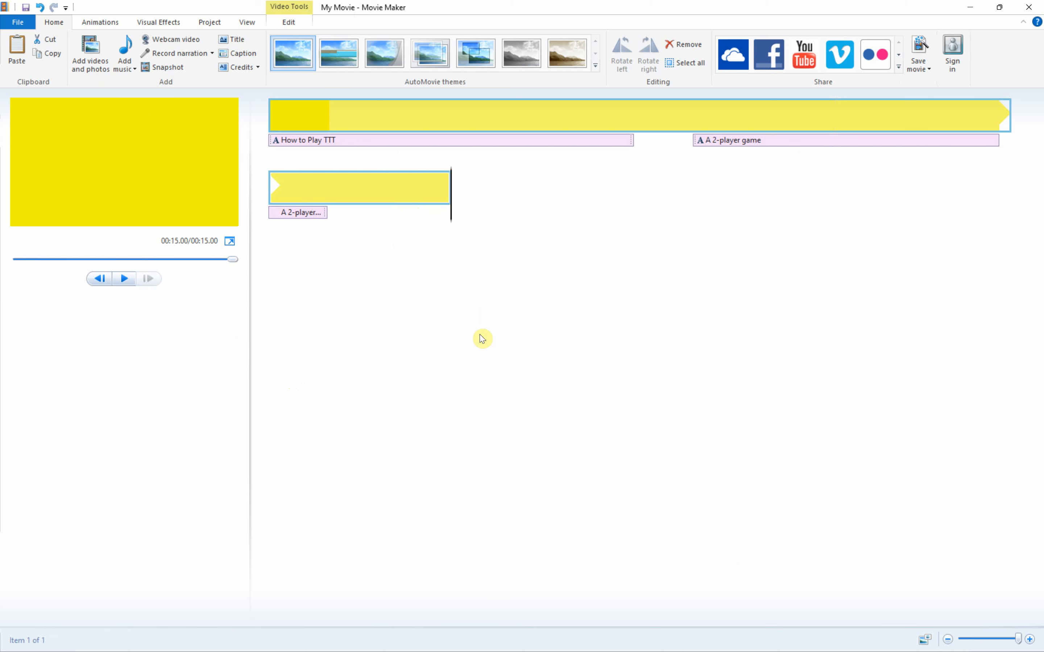
key(alt+Tab)
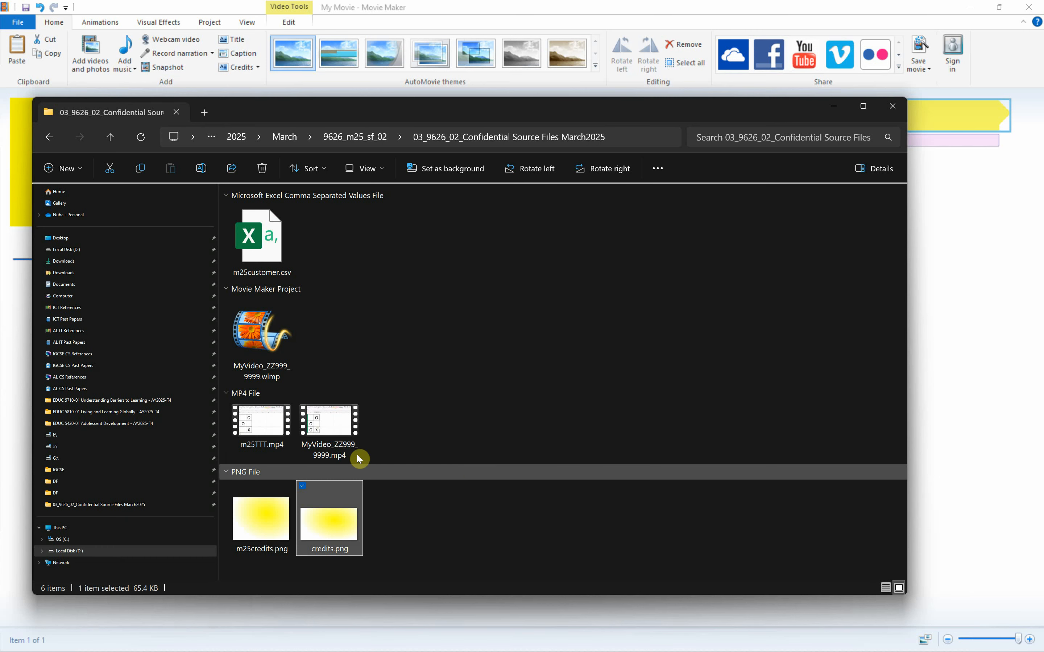
drag(329, 430, 973, 350)
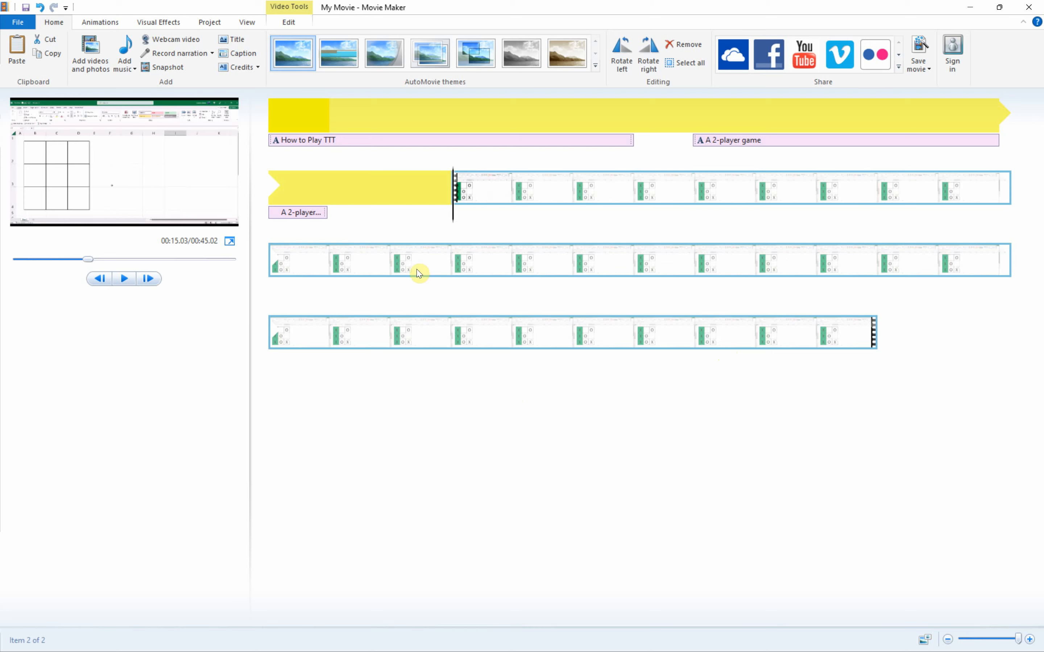
Step: Highlight the words "dissolve transition" in the exam paper's 11-second instruction and view the instructions for 41 seconds
key(alt+Tab)
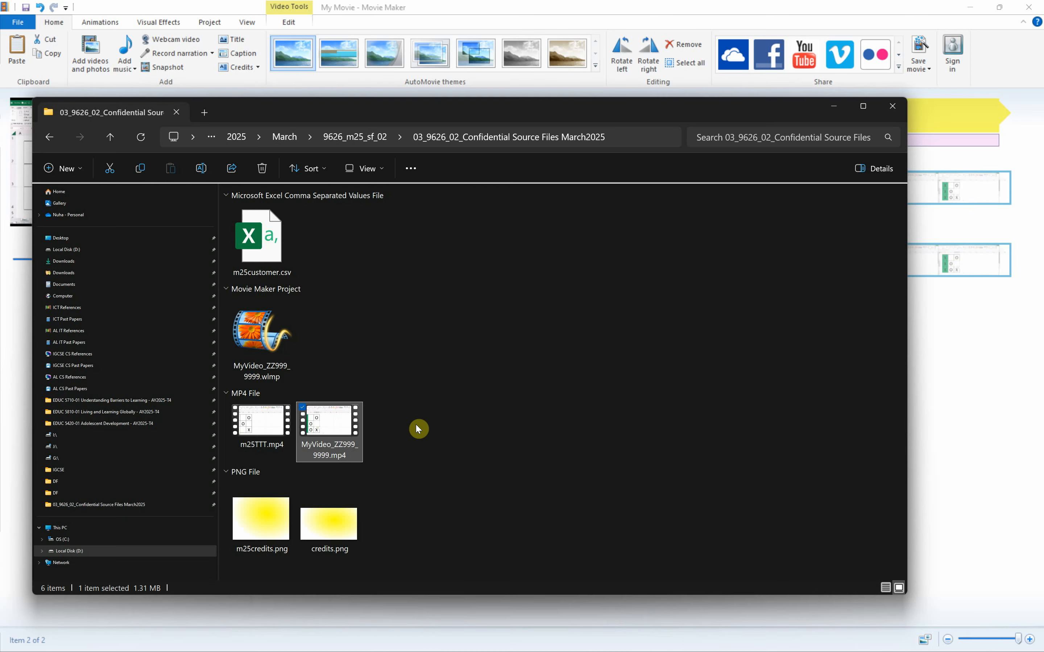
key(alt+Tab)
key(alt+Tab)
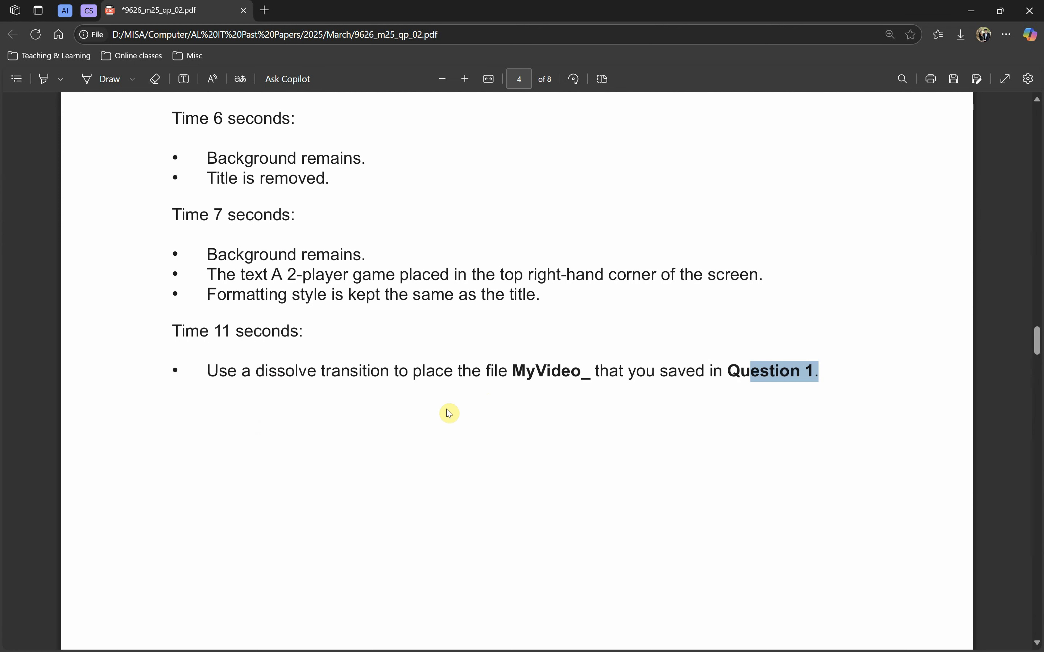
scroll(449, 413, down, 1)
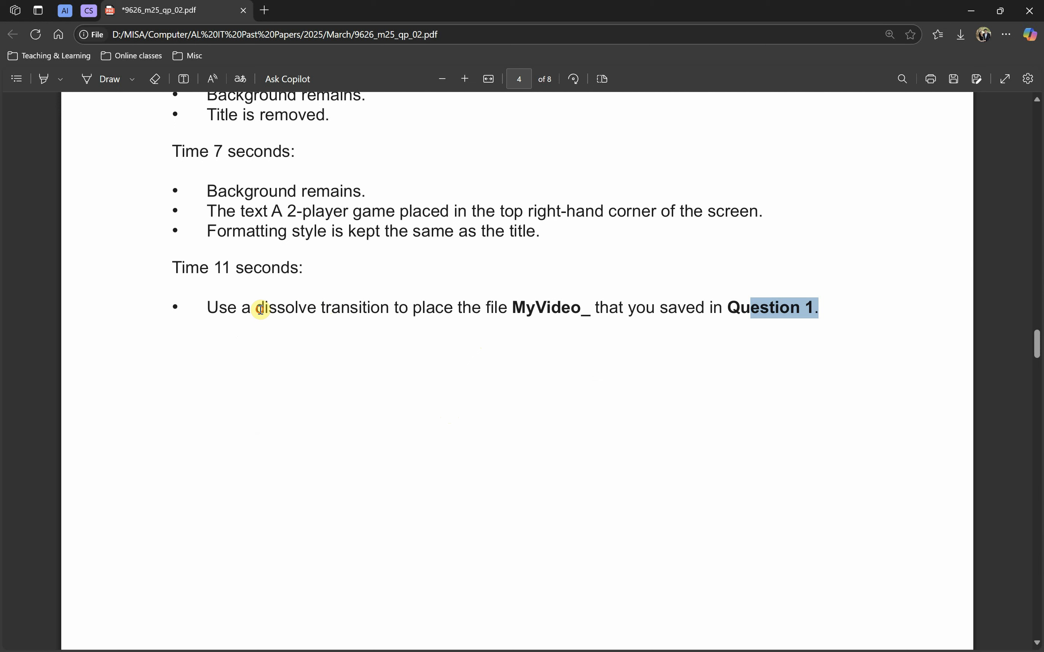
drag(258, 309, 389, 310)
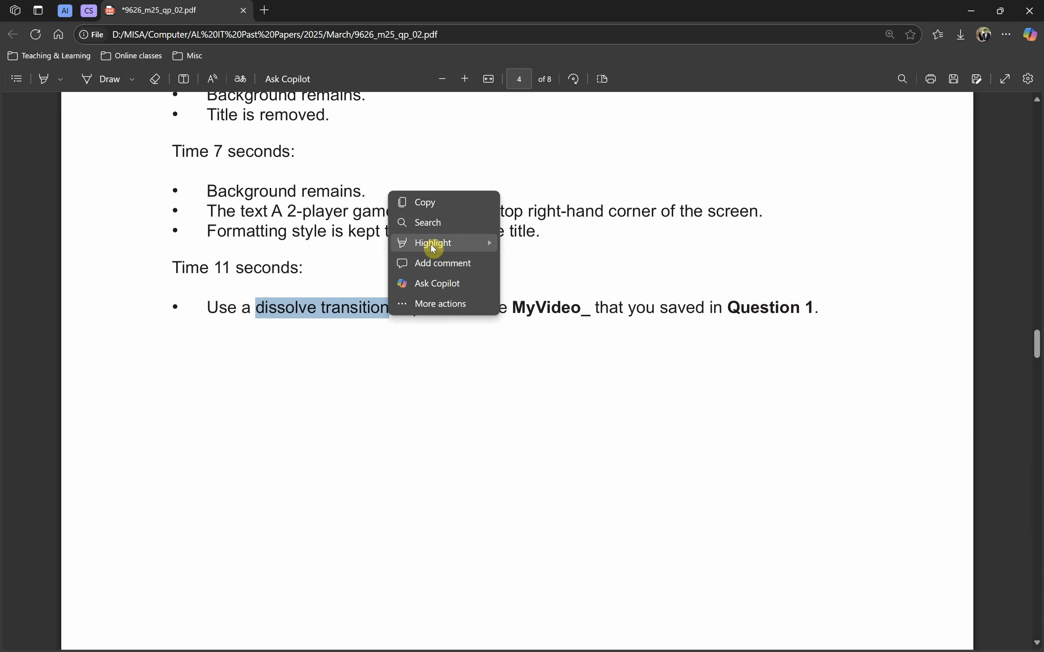
mouse_move(433, 249)
click(543, 247)
scroll(377, 413, down, 10)
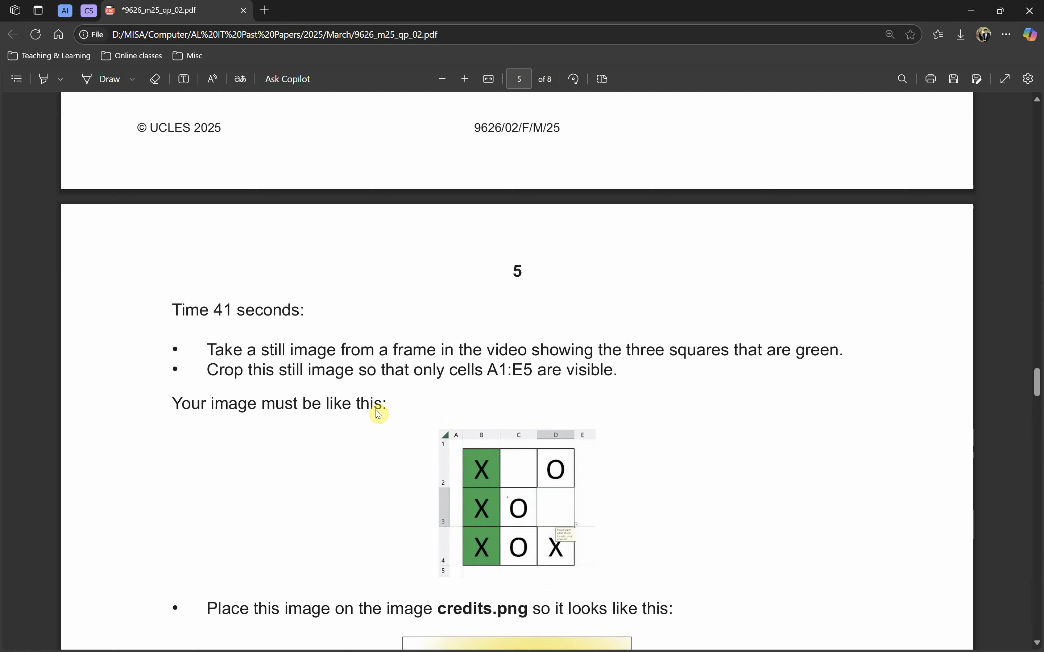
Step: Read the exam paper's 41-second instructions on taking a still image of the green squares and cropping it to cells A1:E5
scroll(351, 317, up, 6)
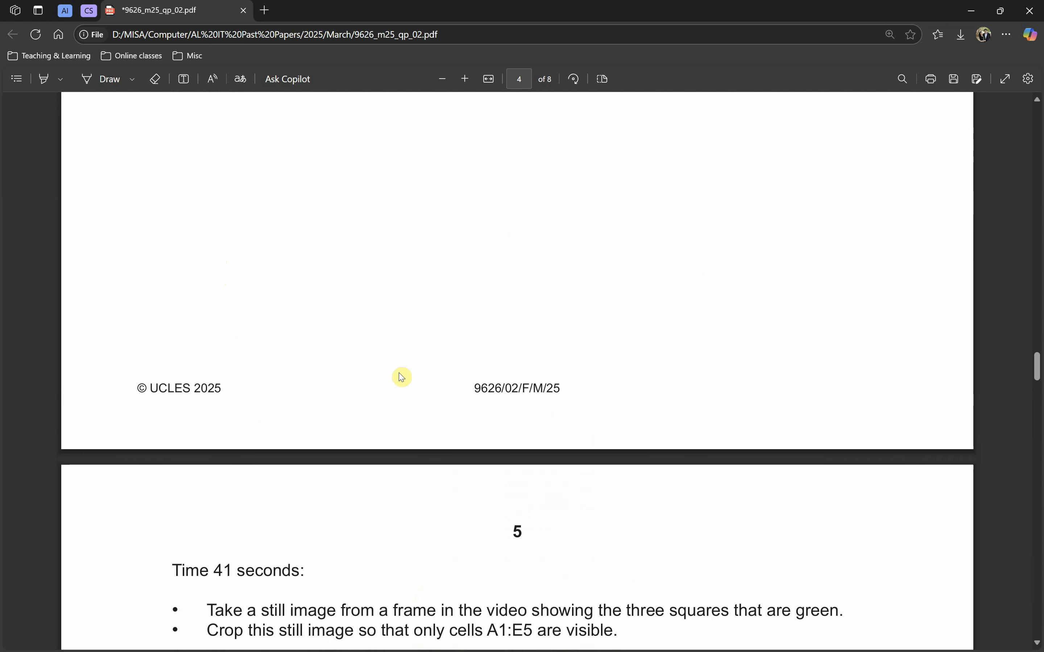
scroll(401, 378, down, 6)
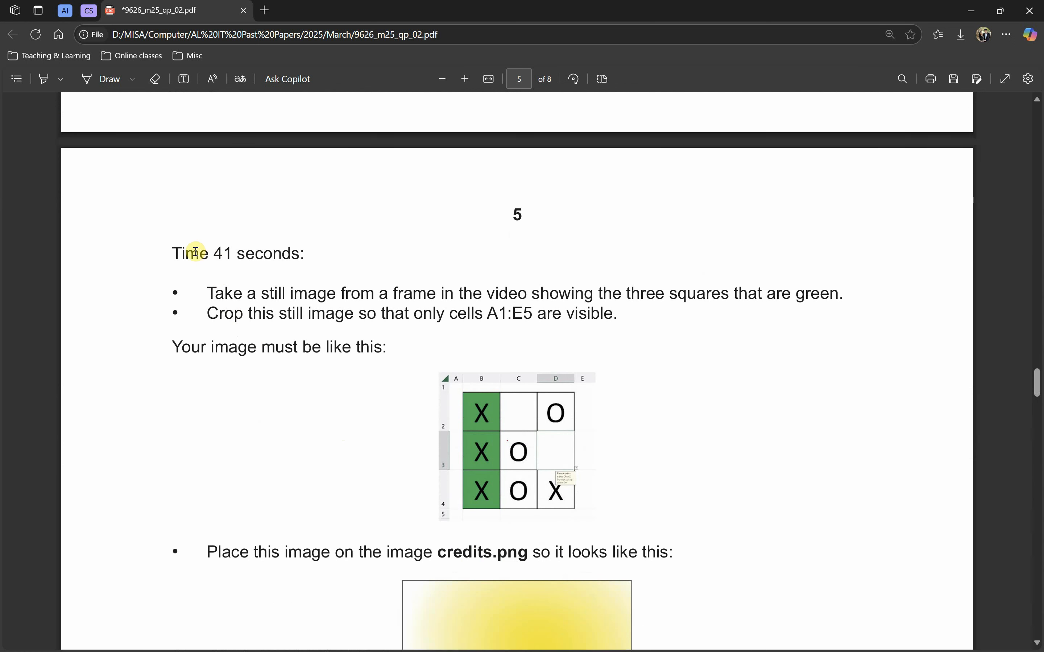
drag(172, 249, 386, 342)
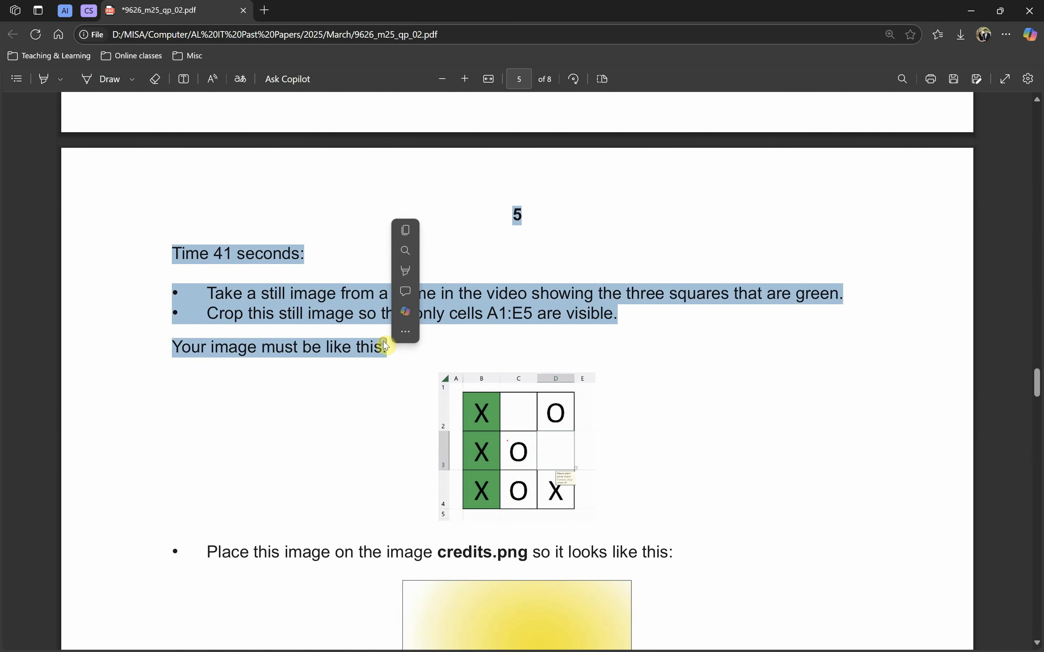
click(306, 323)
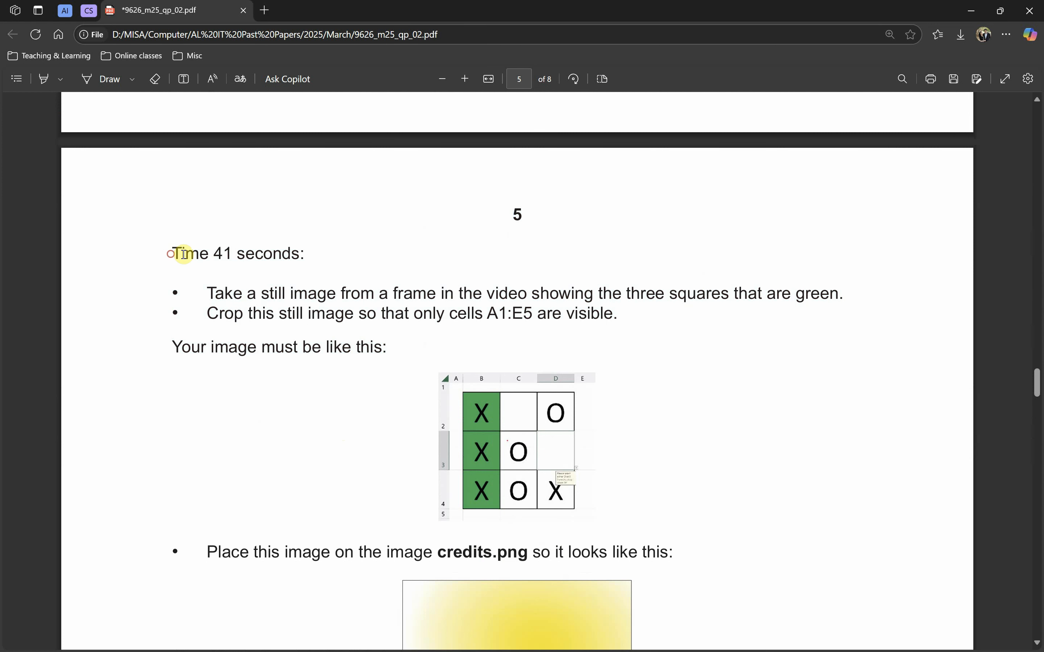
drag(172, 253, 301, 251)
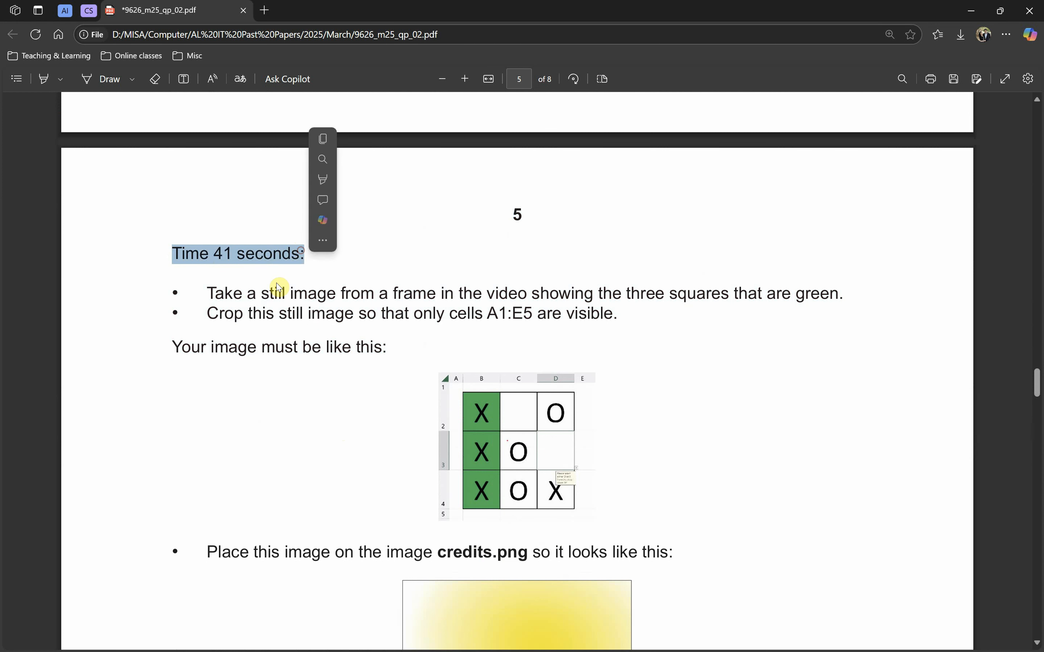
drag(224, 293, 338, 292)
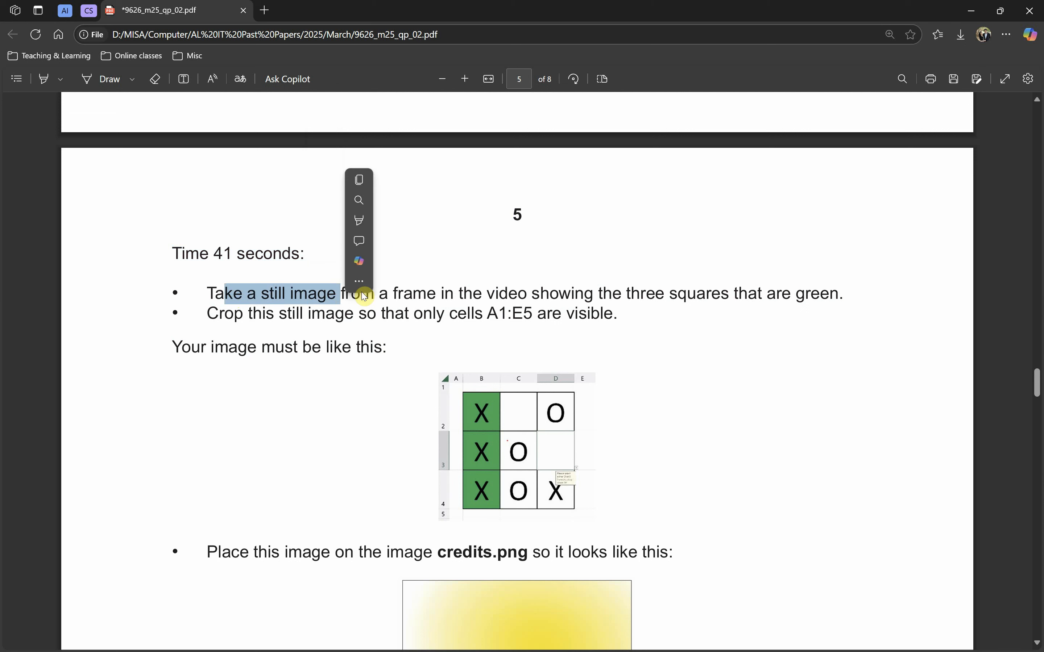
click(398, 303)
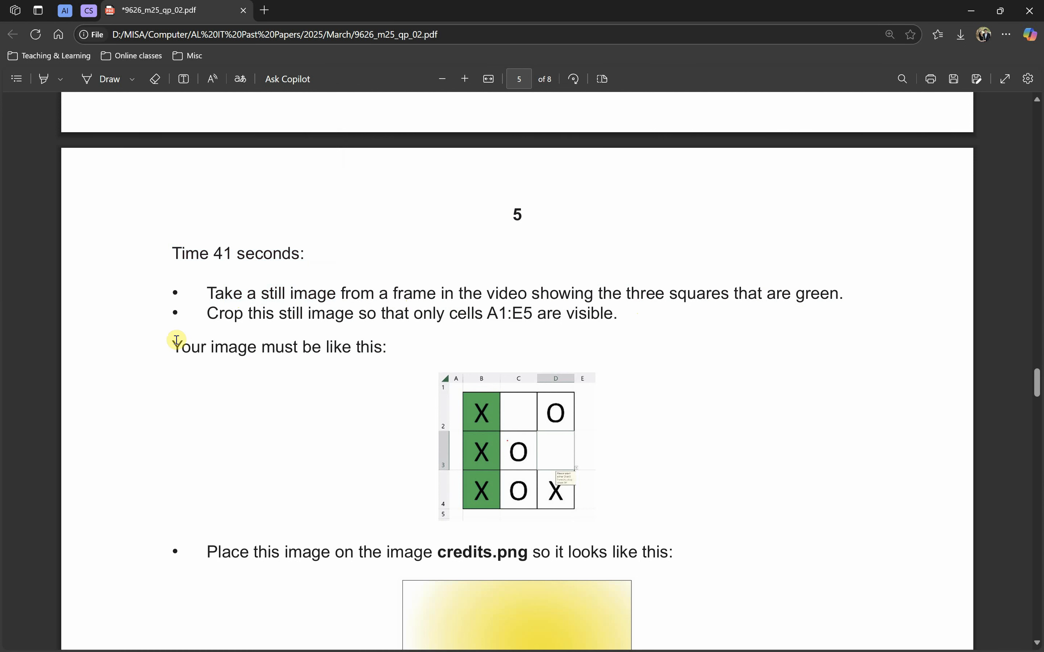
drag(288, 315, 354, 314)
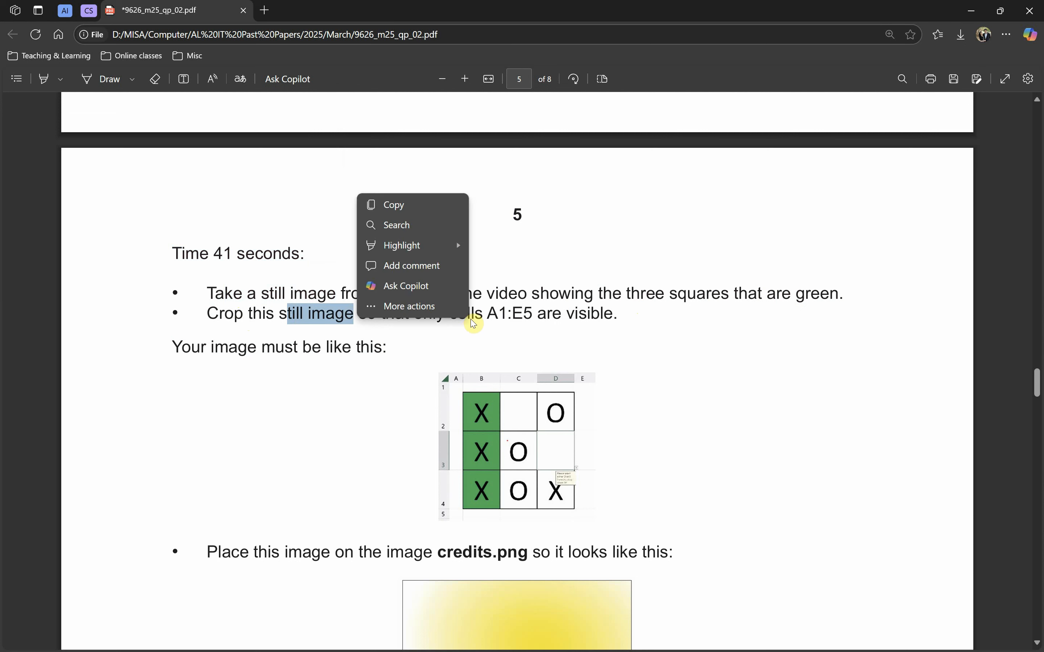
click(513, 313)
drag(445, 314, 483, 315)
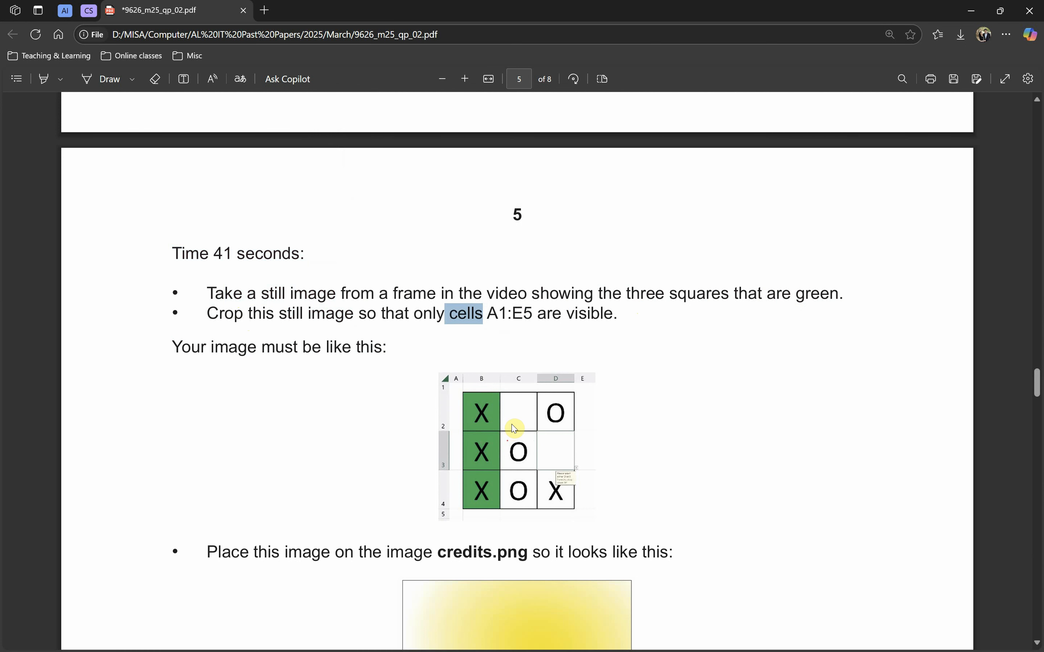
Step: Read how the cropped still must be placed on credits.png as the credits background, and recheck the start time for this section
scroll(444, 395, down, 5)
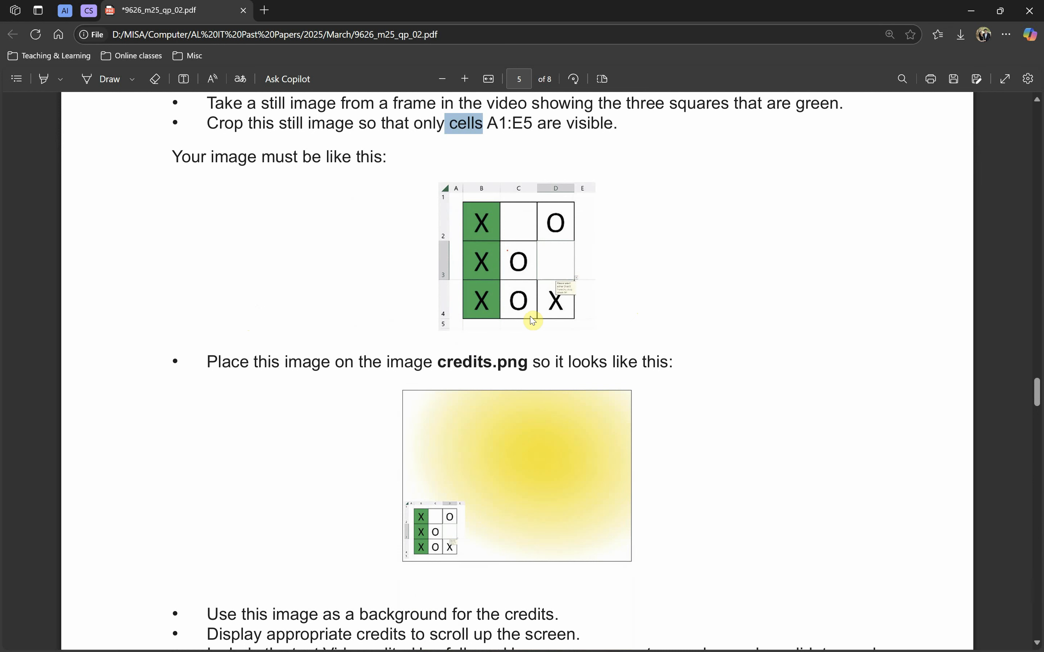
scroll(334, 378, down, 3)
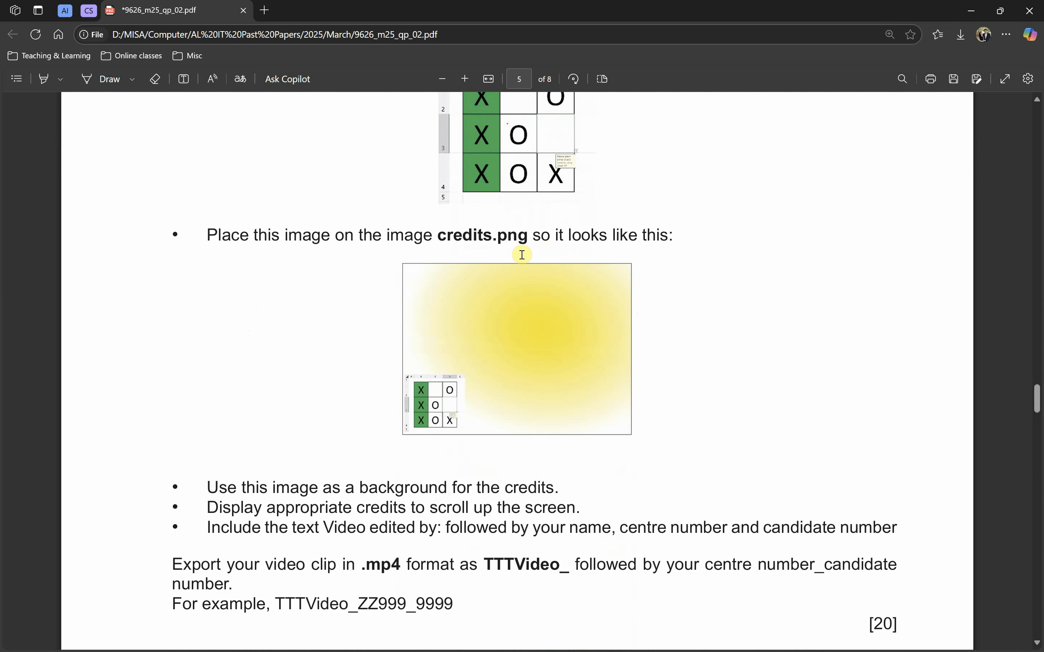
drag(438, 235, 526, 235)
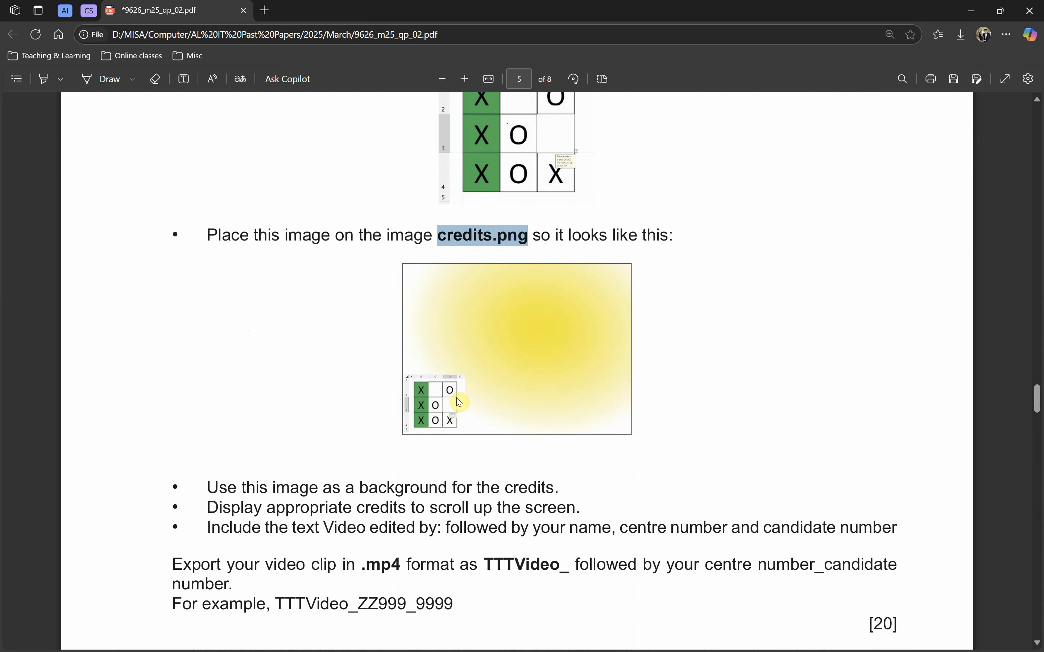
click(440, 407)
scroll(429, 438, down, 3)
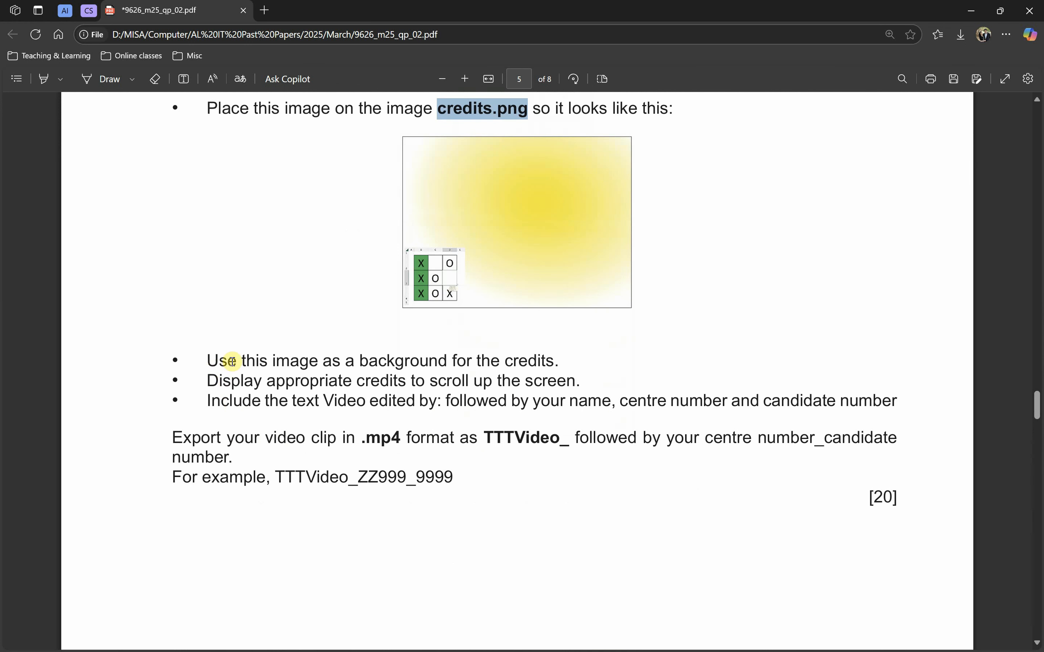
drag(227, 360, 527, 355)
scroll(343, 436, up, 9)
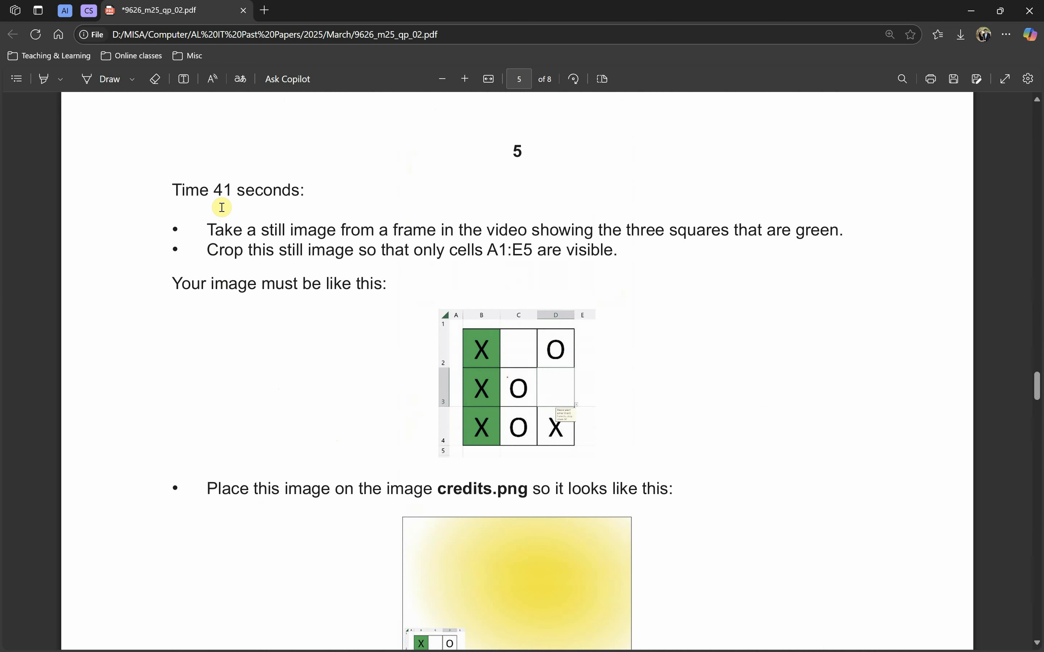
drag(215, 190, 298, 190)
Step: Read the requirements for the scrolling credits, the "Video edited by:" text, and the export format and TTTVideo_ file name
scroll(473, 401, down, 10)
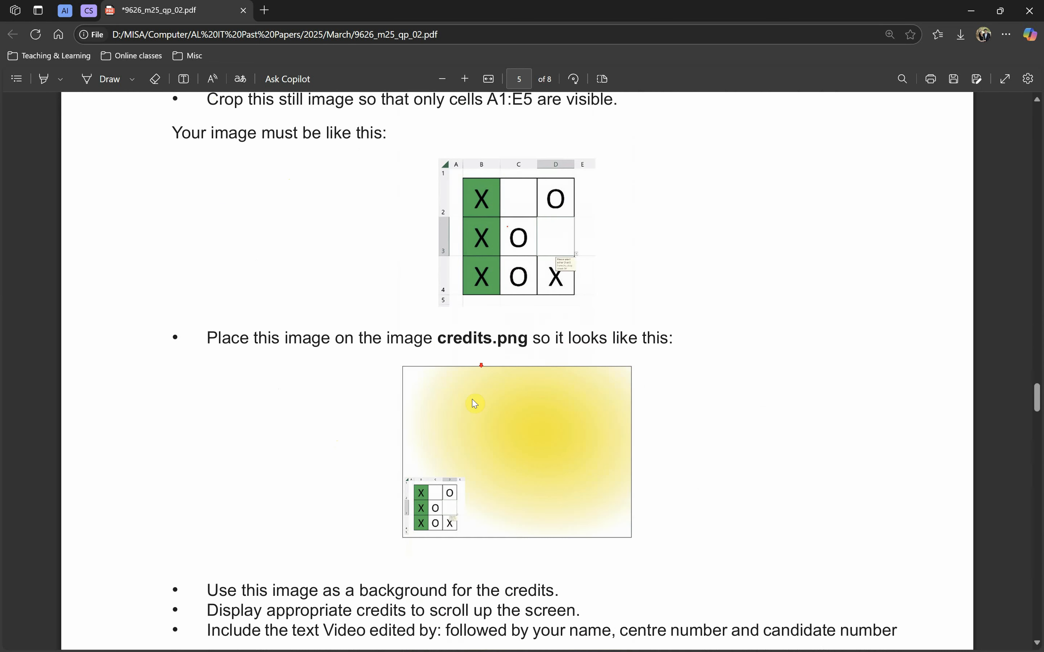
drag(207, 317, 558, 320)
scroll(526, 207, up, 1)
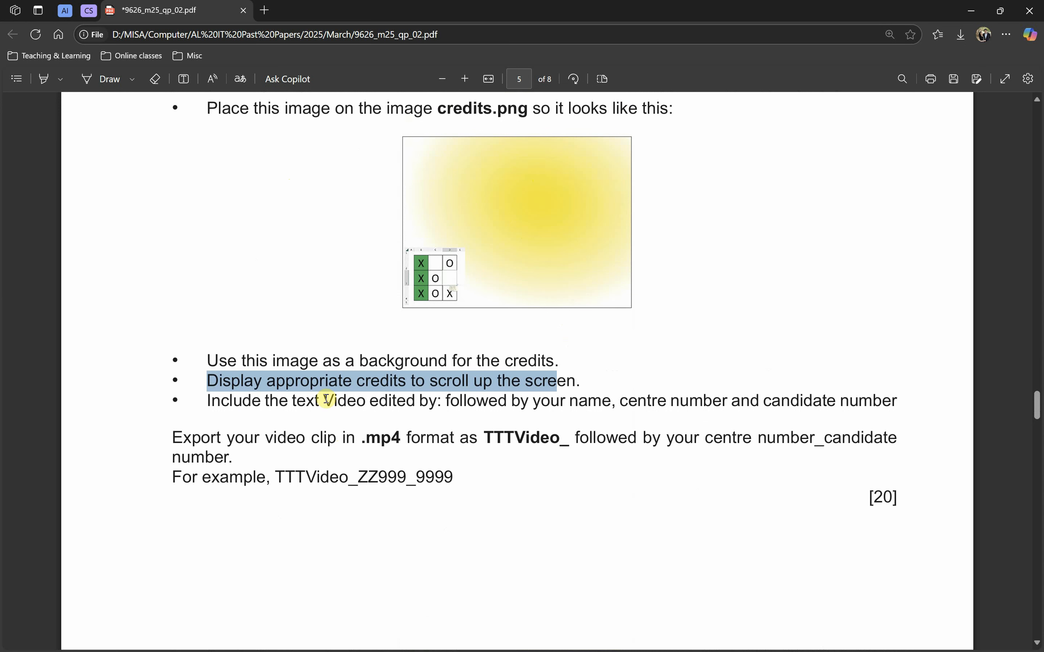
drag(324, 400, 511, 401)
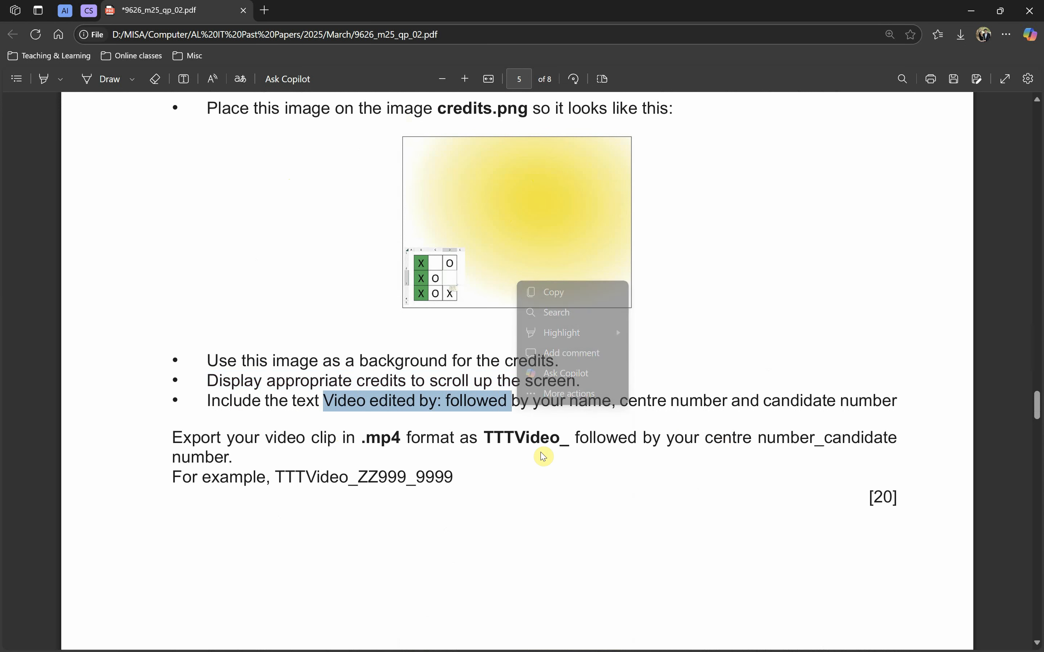
drag(222, 438, 253, 438)
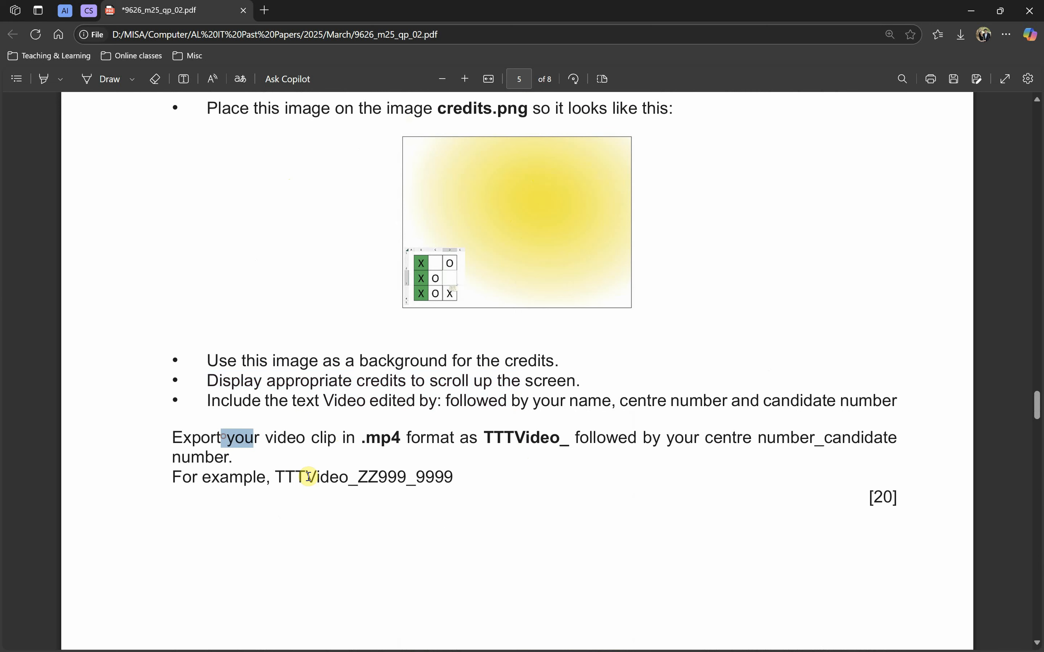
drag(308, 476, 554, 463)
Step: Recheck the 11-second dissolve transition instruction and the still image instruction at 41 seconds
scroll(554, 464, up, 10)
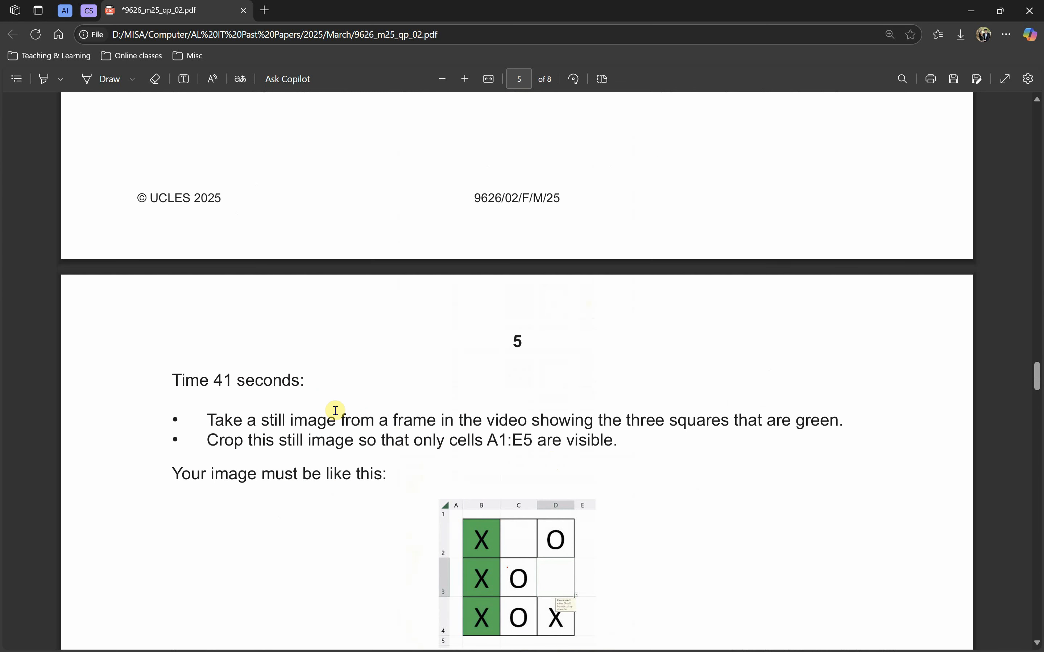
scroll(245, 367, up, 10)
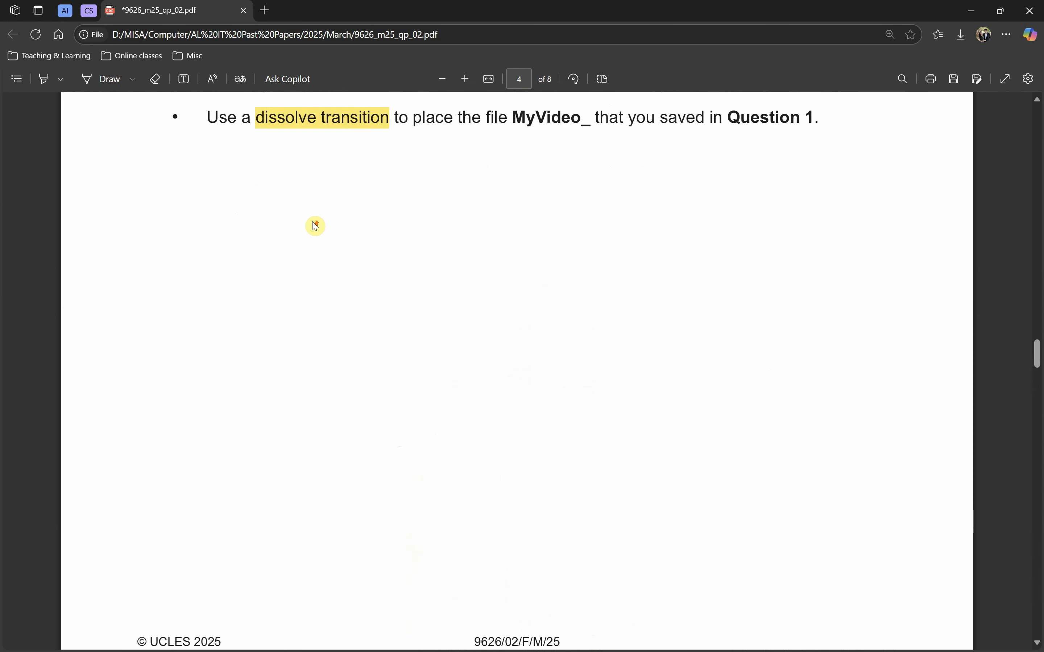
scroll(315, 225, up, 2)
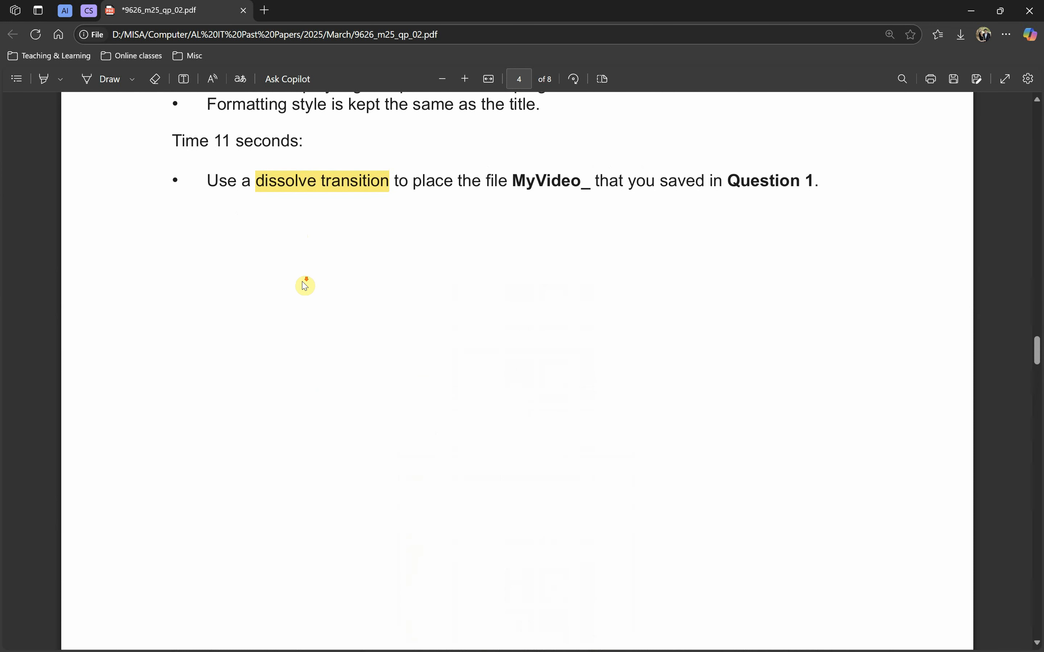
scroll(305, 286, down, 10)
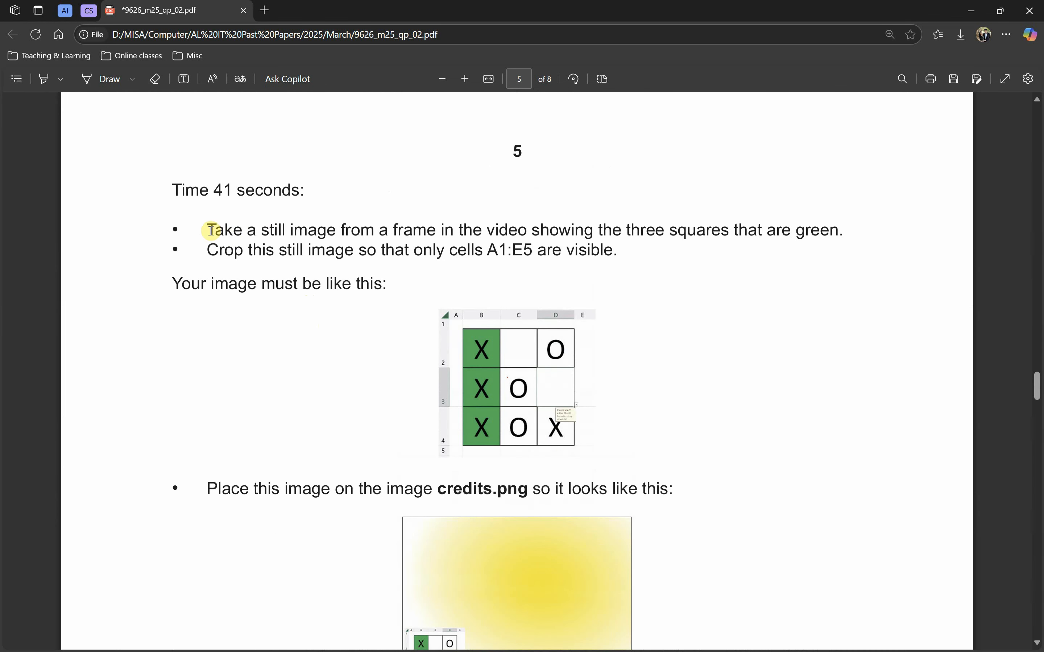
drag(210, 231, 273, 234)
Step: Switch to Movie Maker and check the movie's total length and the yellow background clip's duration
key(alt+Tab)
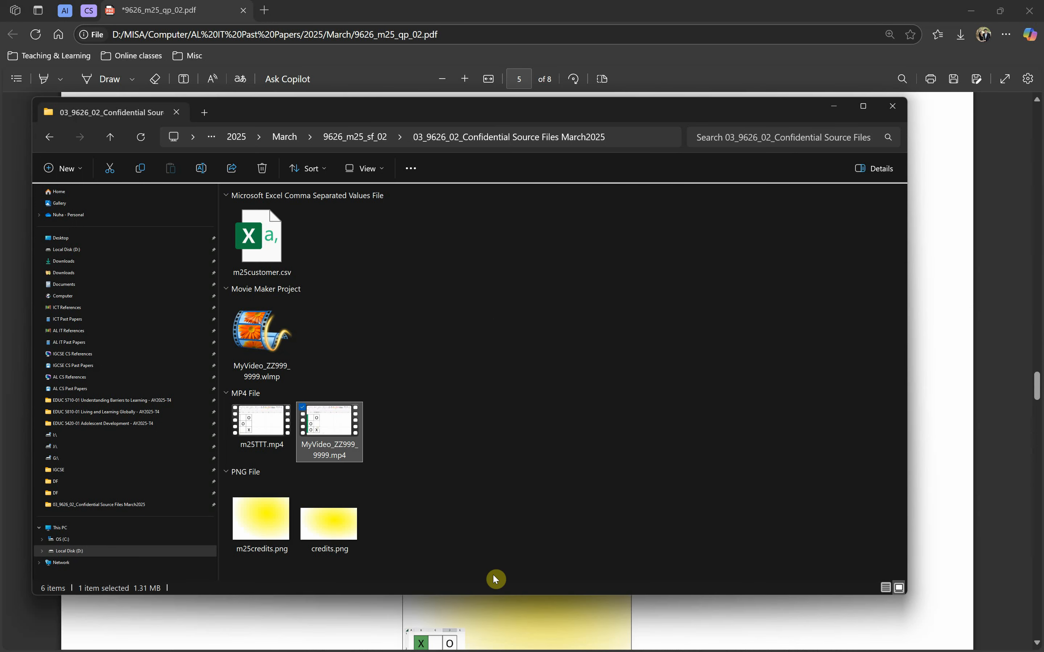
key(alt+Tab)
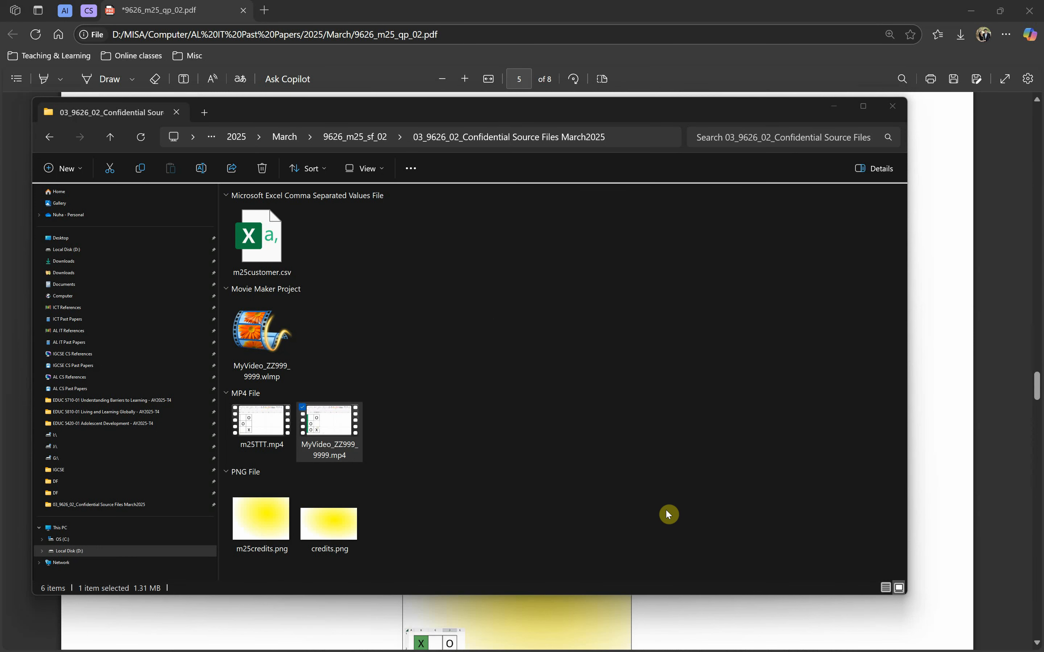
key(alt+Tab)
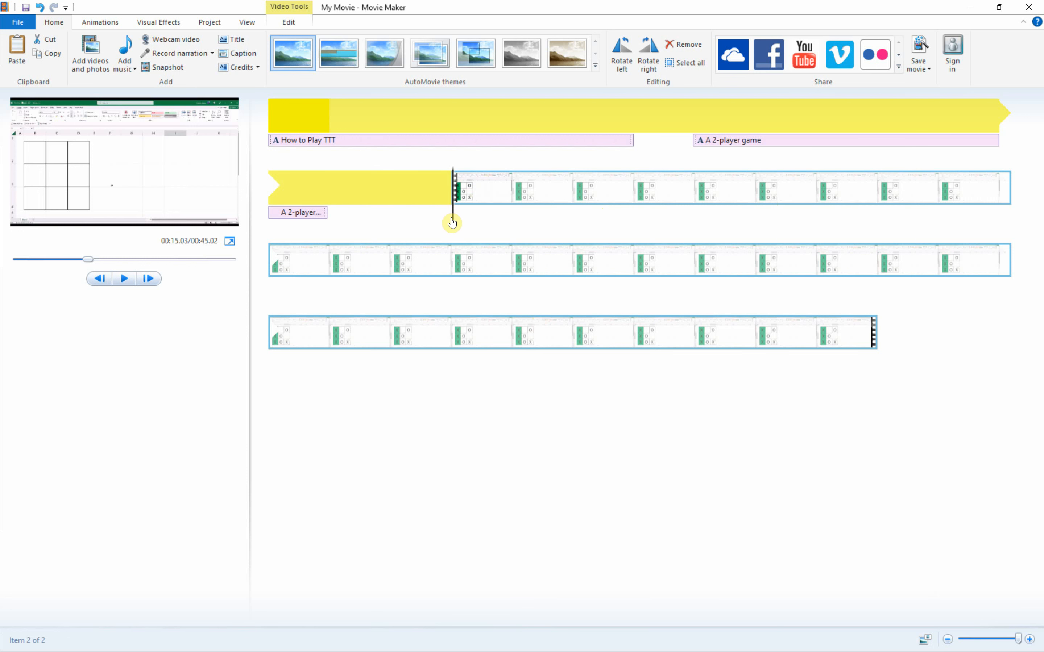
drag(452, 221, 893, 385)
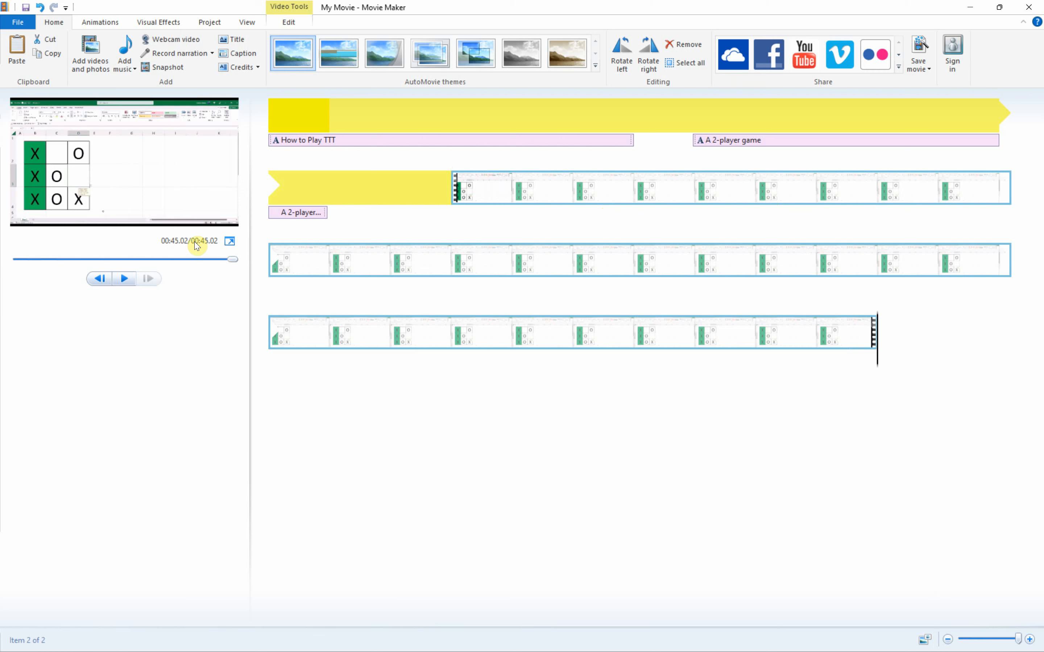
click(518, 124)
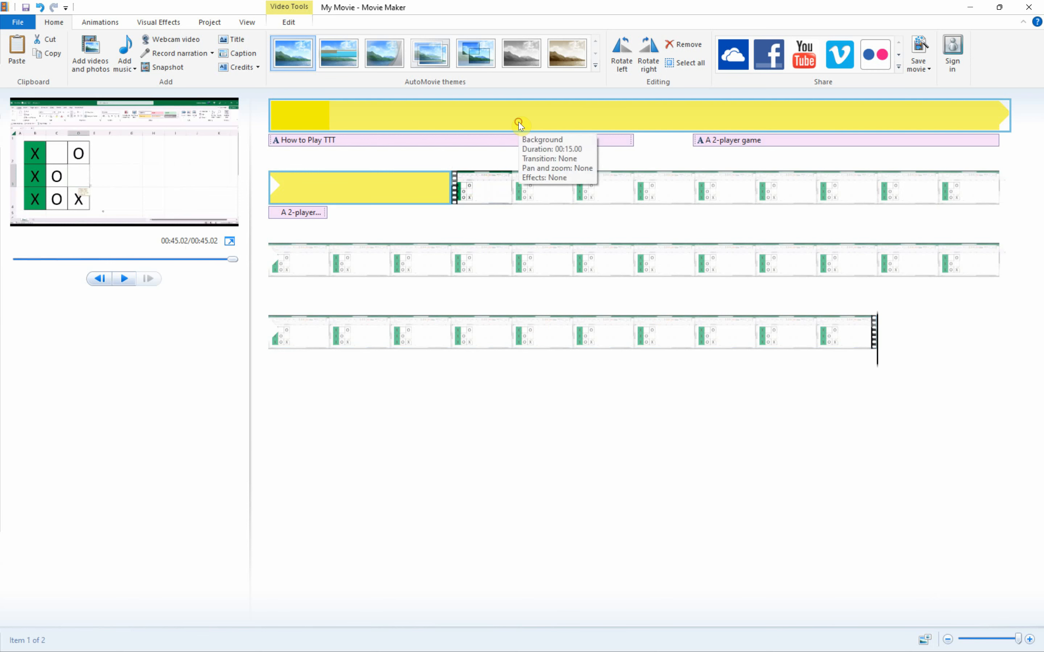
click(519, 125)
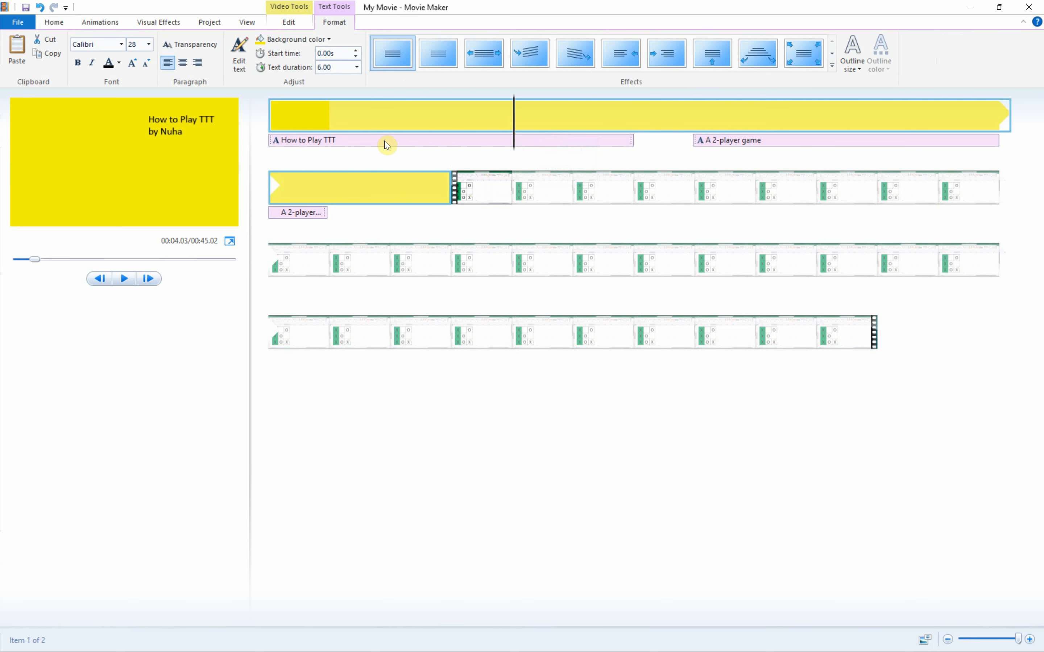
Step: Apply the Bars - horizontal dissolve transition to the start of the MyVideo clip
click(492, 199)
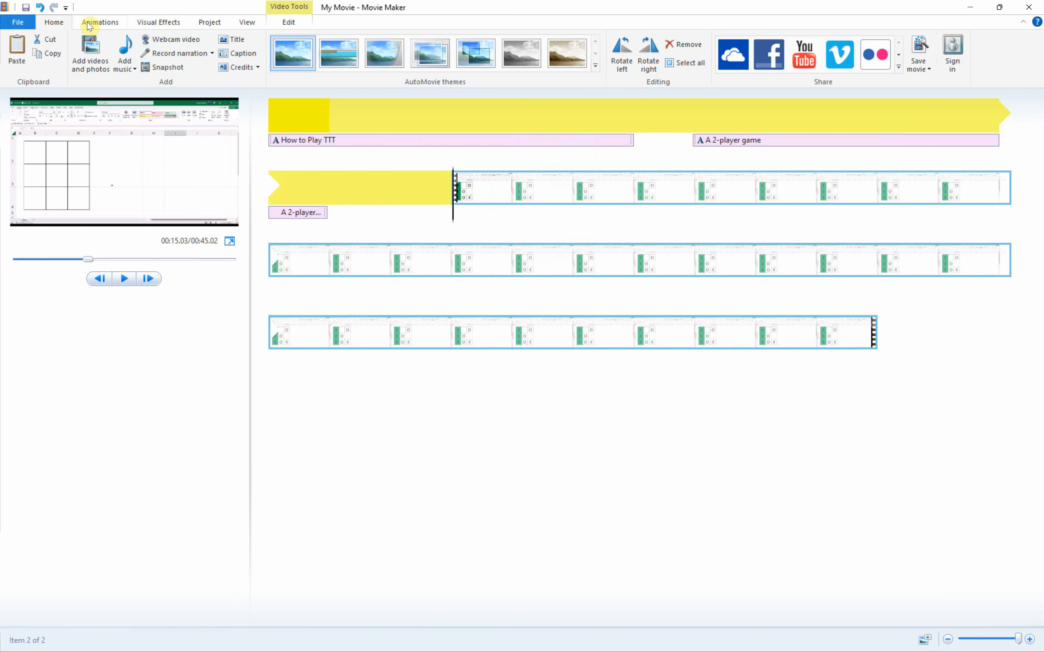
click(121, 26)
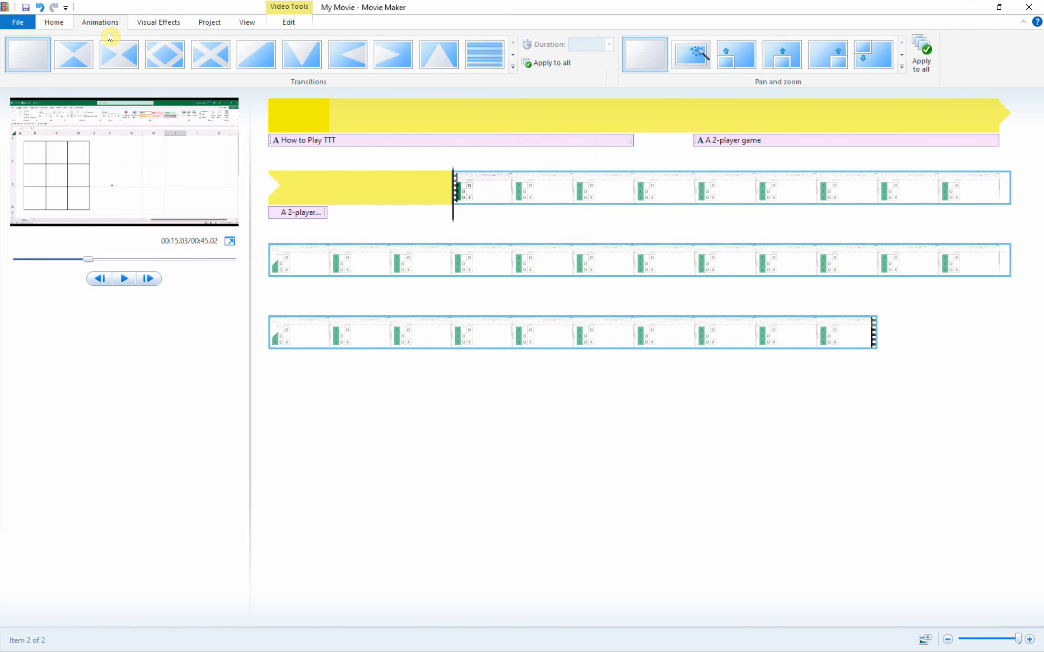
click(513, 66)
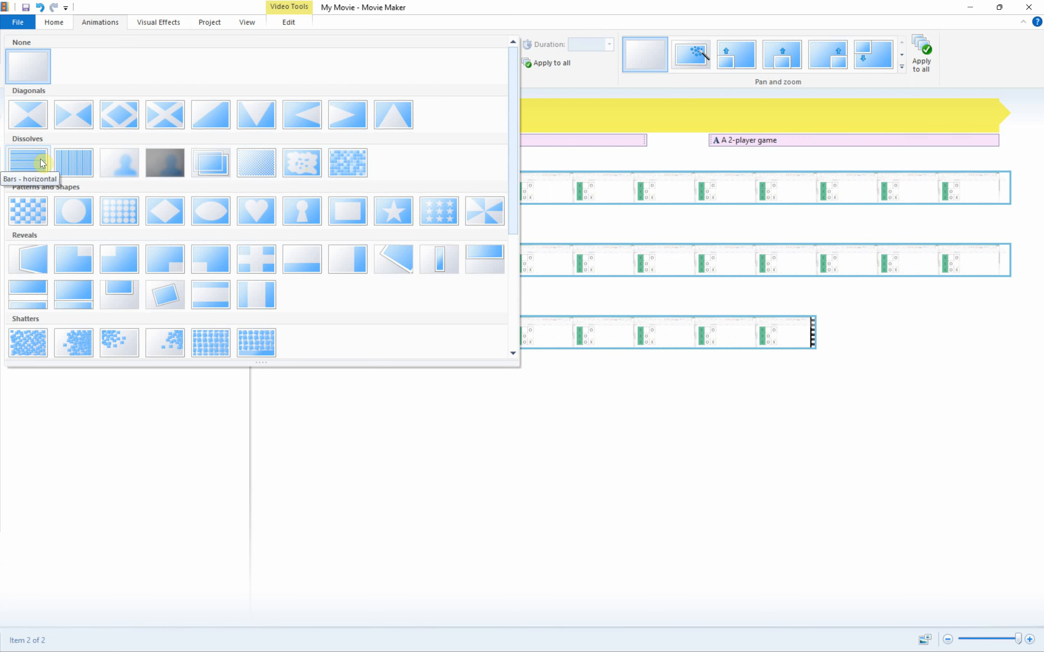
click(42, 163)
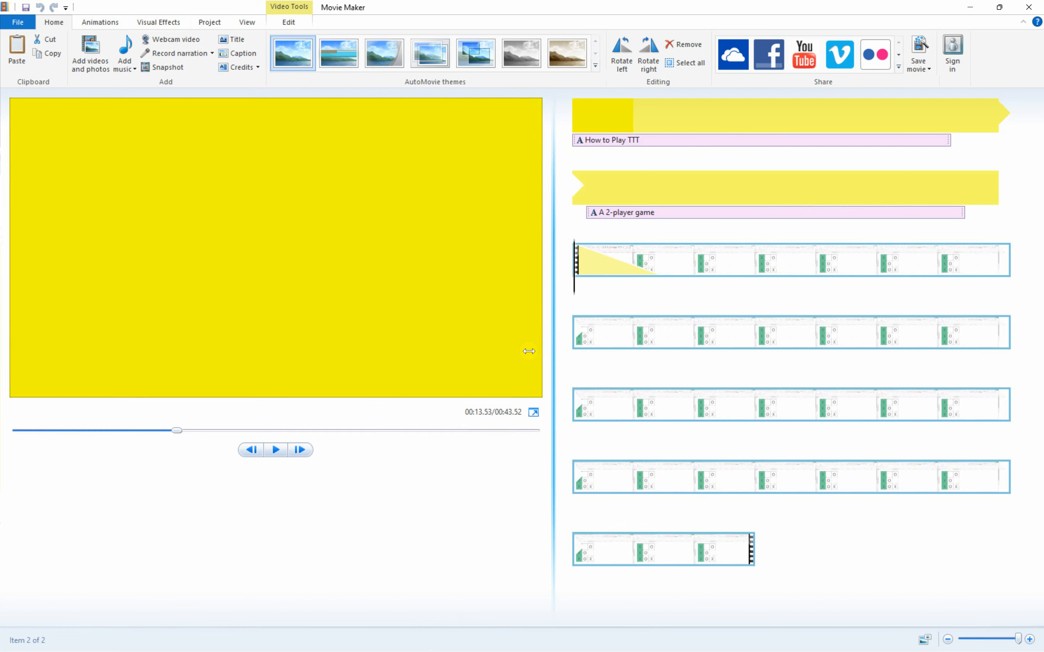
Step: Narrow the preview area, then scrub the movie to its end and back to the start of the MyVideo clip
drag(561, 366, 406, 367)
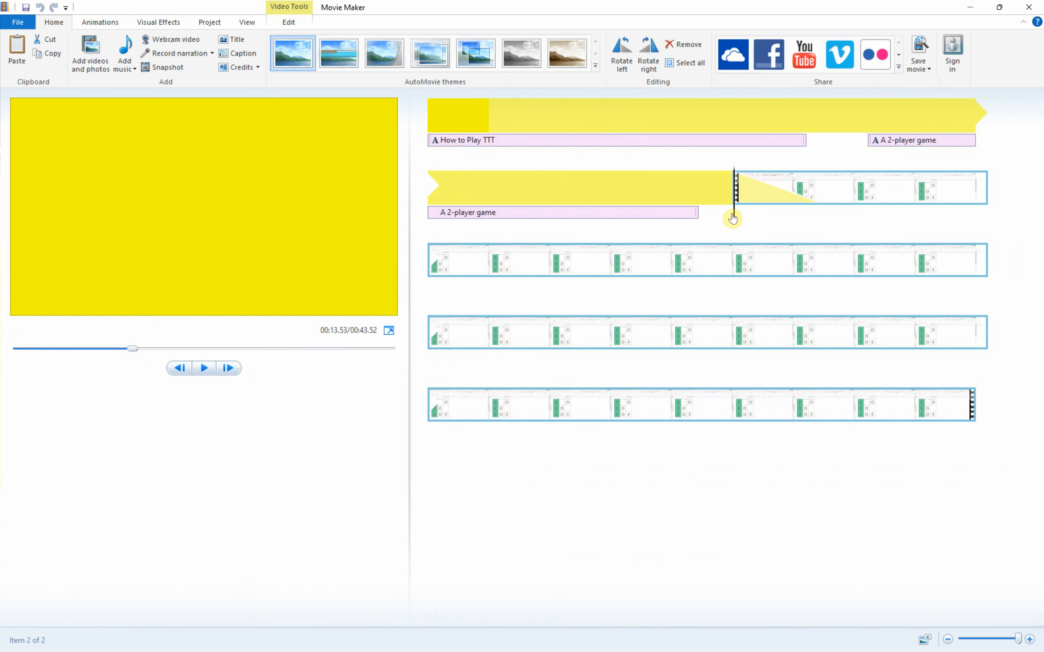
drag(733, 218, 975, 437)
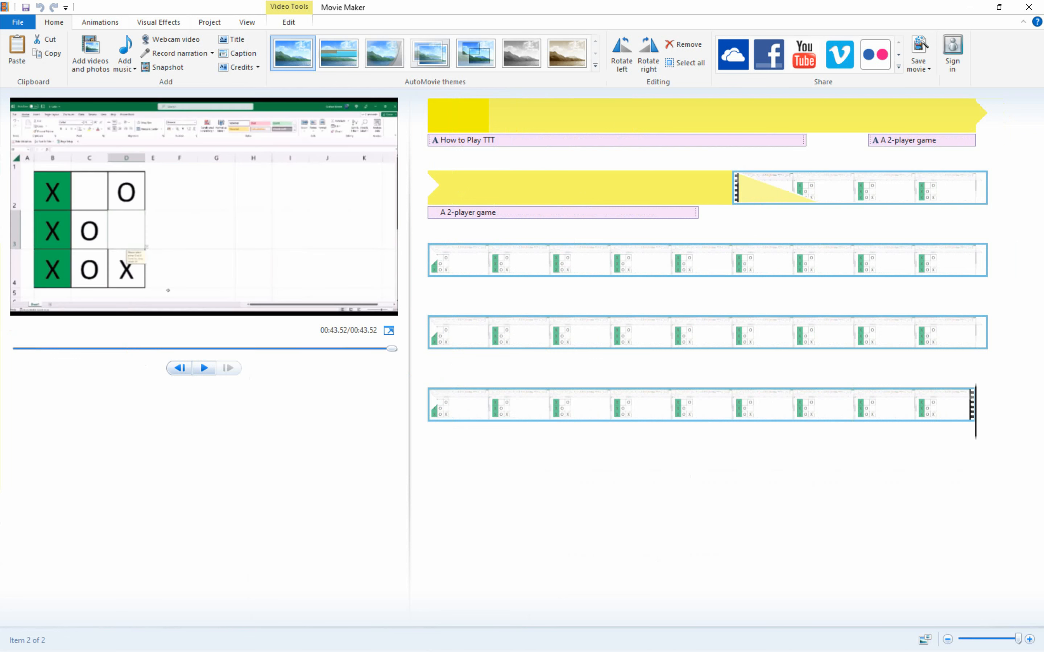
drag(975, 433, 734, 223)
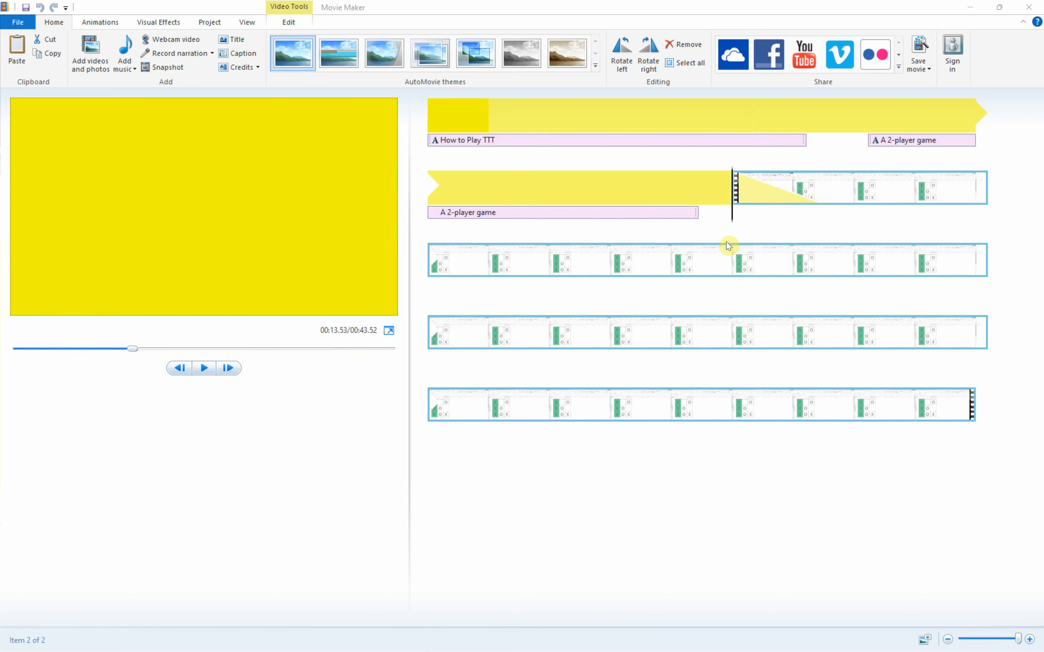
Step: Switch to the exam paper to recheck the 11-second dissolve transition instruction, then return to Movie Maker
key(alt+Tab)
scroll(396, 319, up, 15)
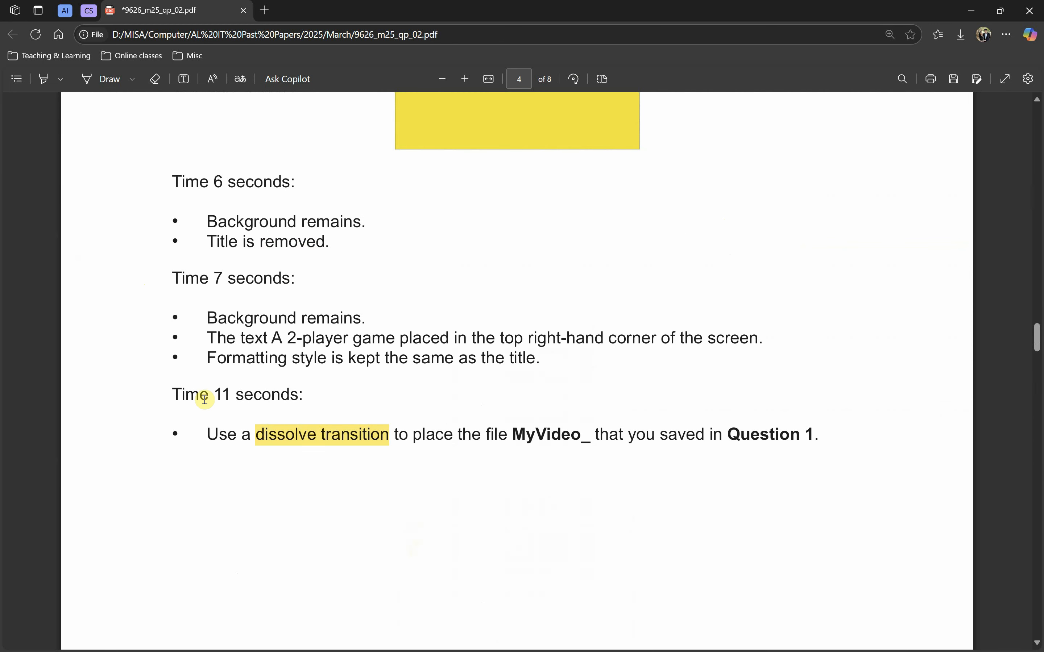
drag(214, 394, 244, 395)
key(alt+Tab)
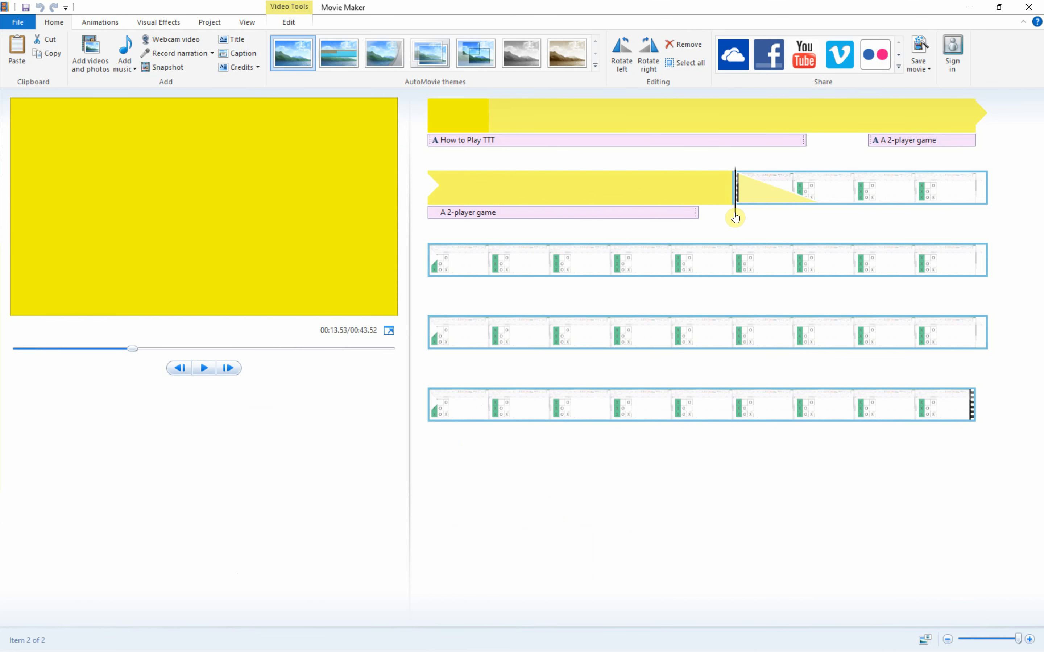
Step: Scrub through the end of the yellow background clip and set the clip's duration to 10.00 seconds
drag(735, 218, 676, 223)
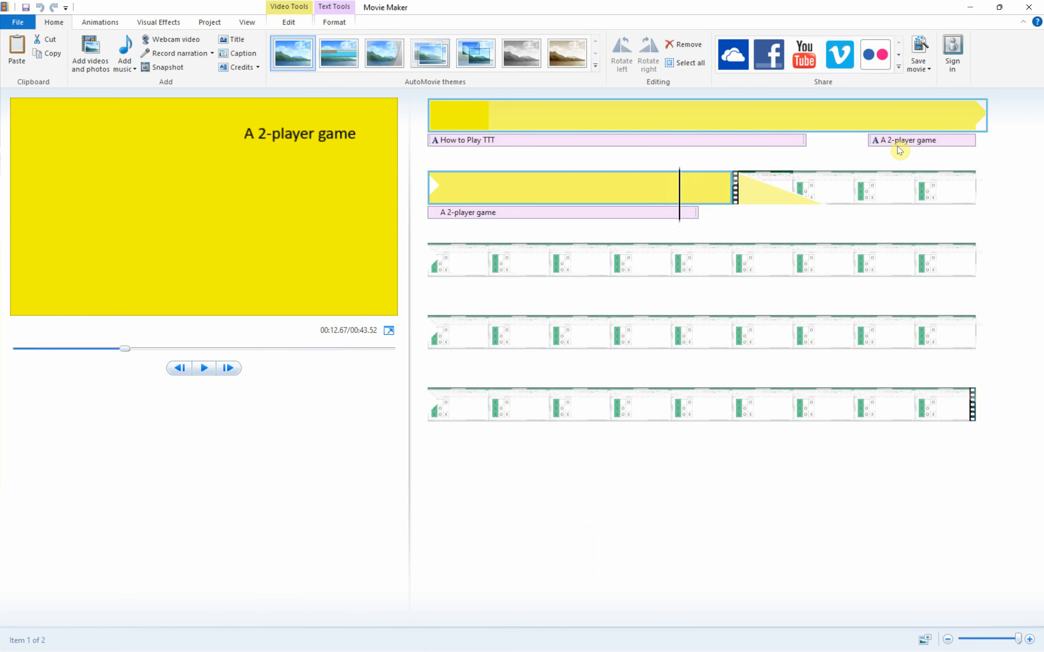
click(640, 188)
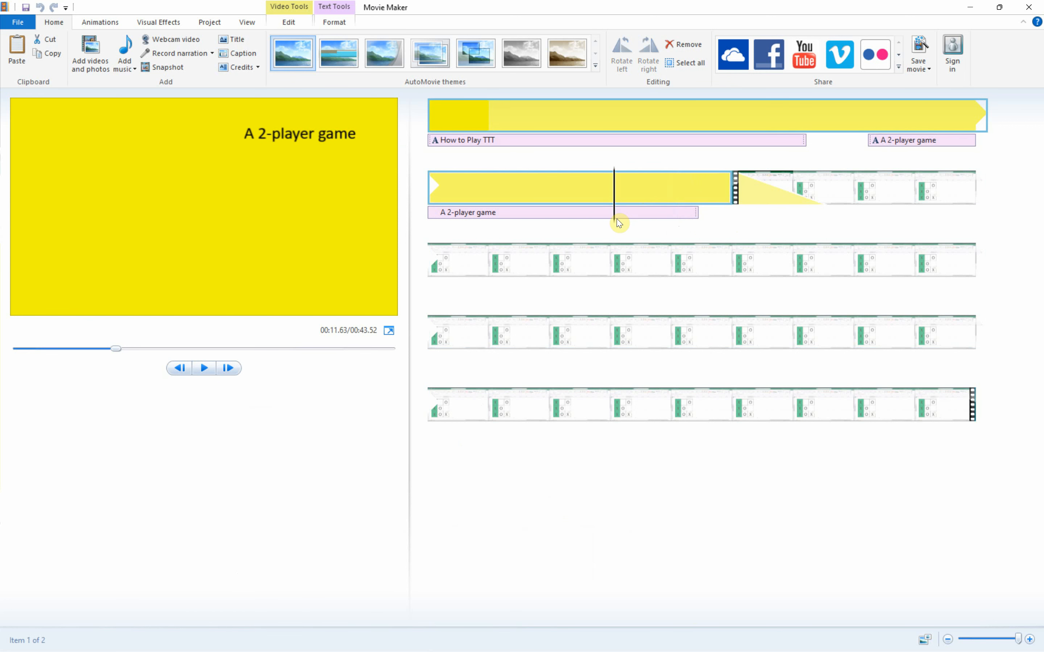
drag(670, 226, 699, 229)
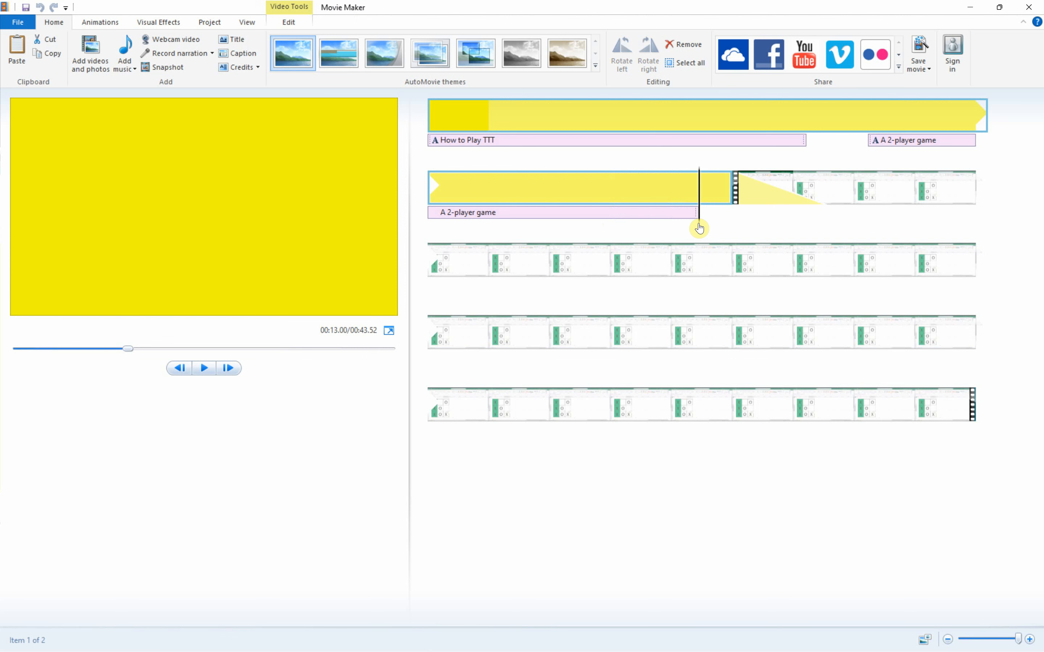
click(662, 197)
click(330, 22)
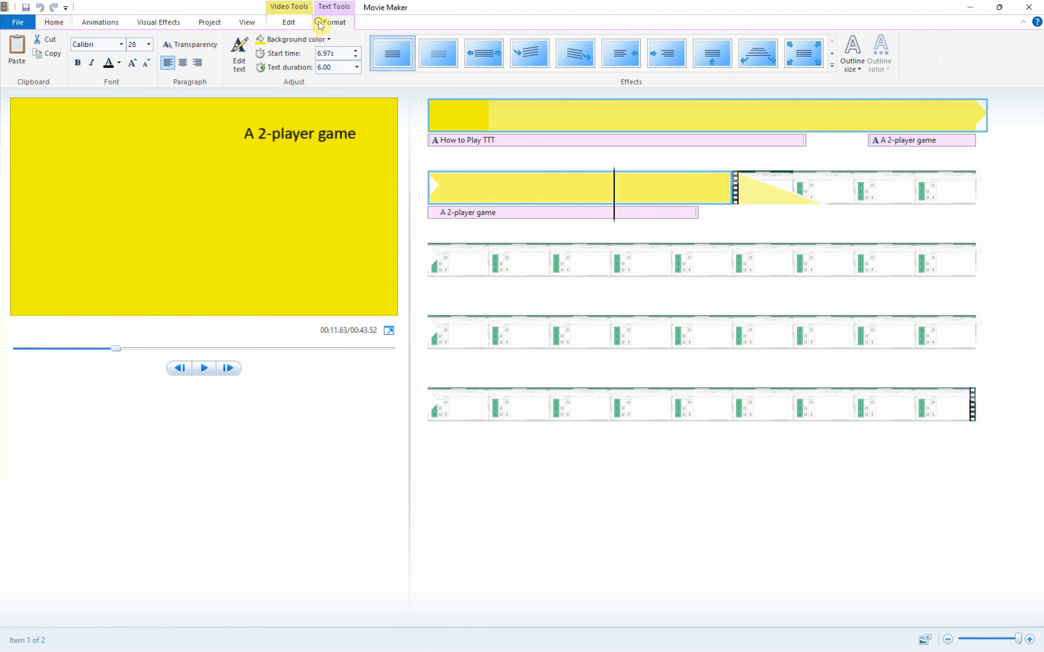
click(289, 23)
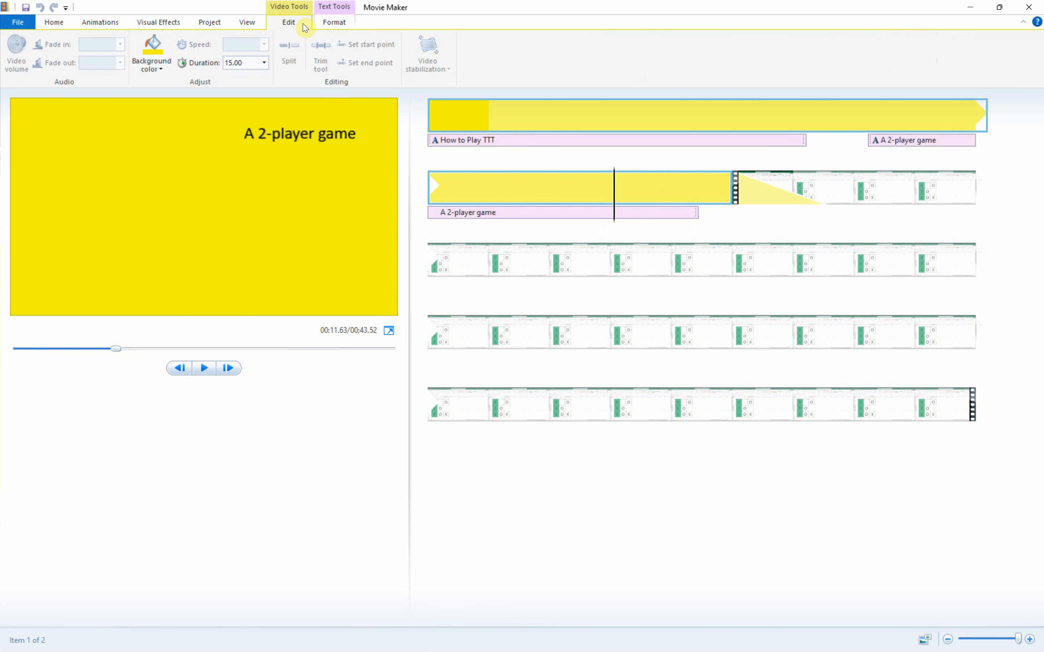
click(265, 63)
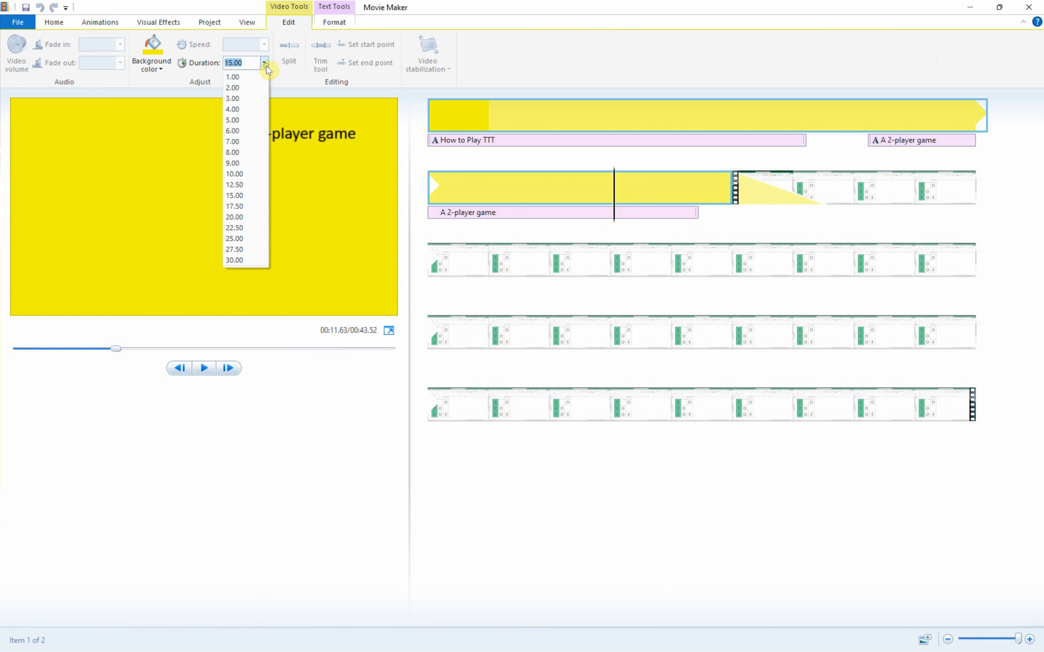
click(234, 174)
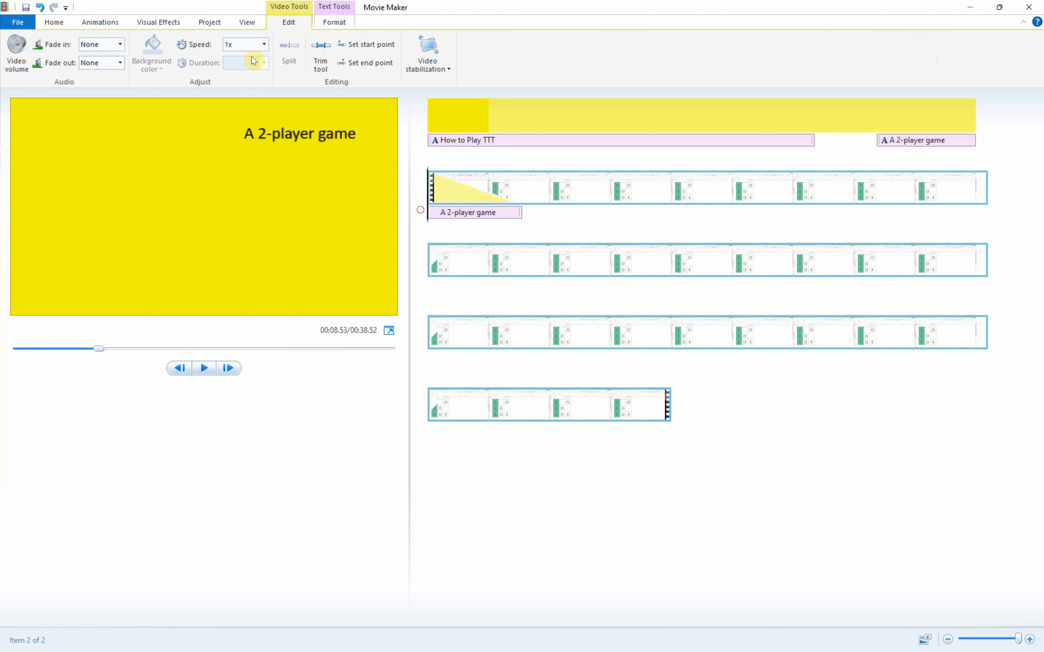
Step: Set the yellow background clip's duration to 12.50 seconds
click(524, 127)
click(248, 63)
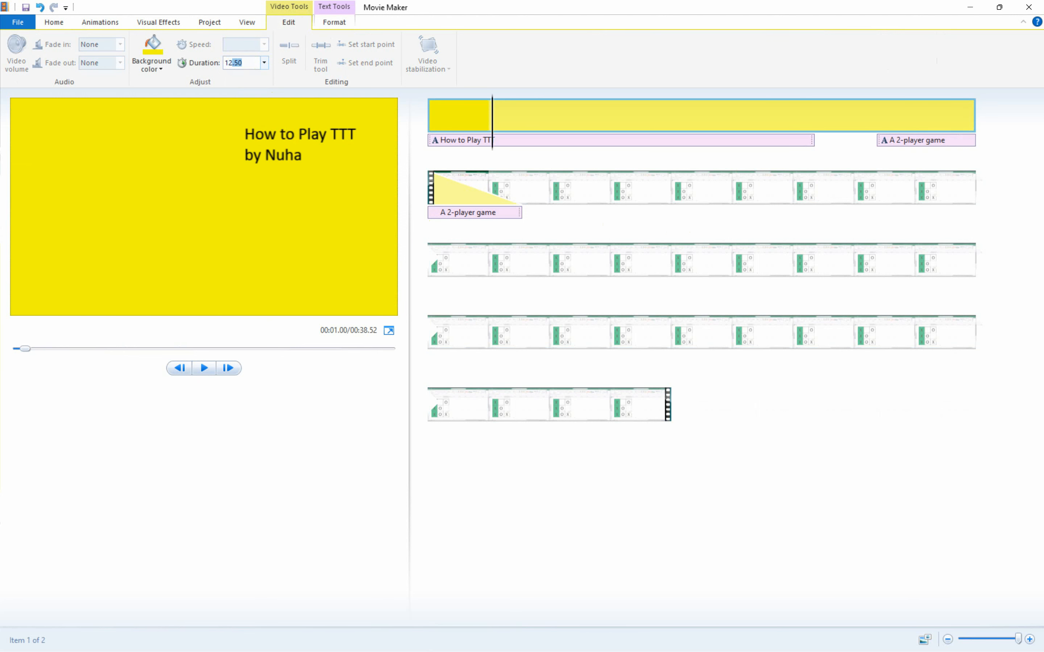
key(Return)
Step: Move the playhead to 11.00 seconds to check where the dissolve into the MyVideo clip starts
click(545, 203)
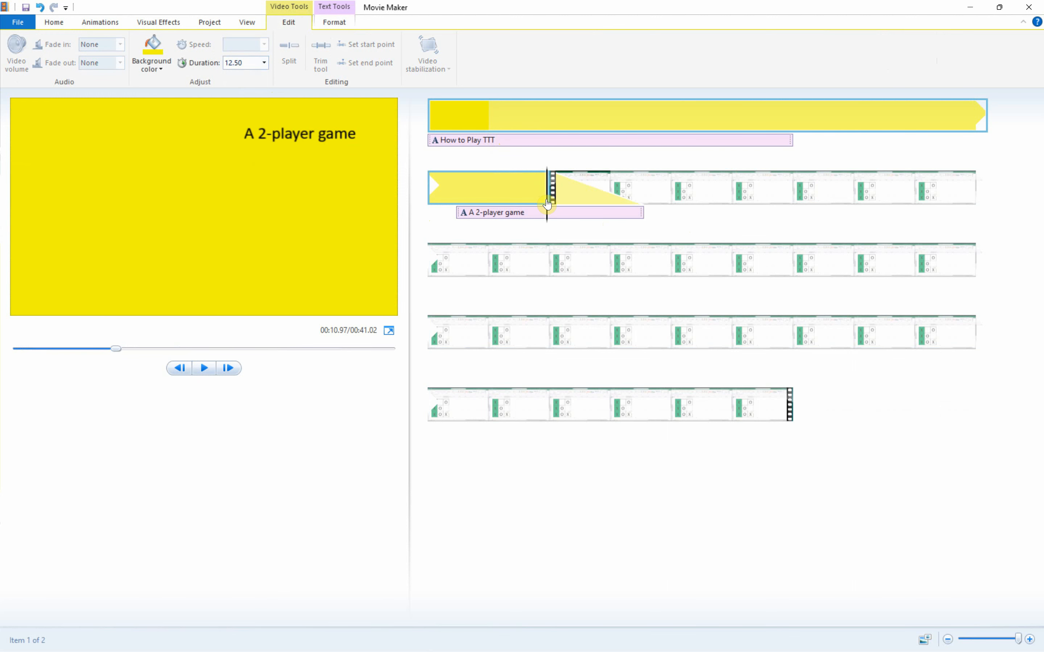
click(542, 200)
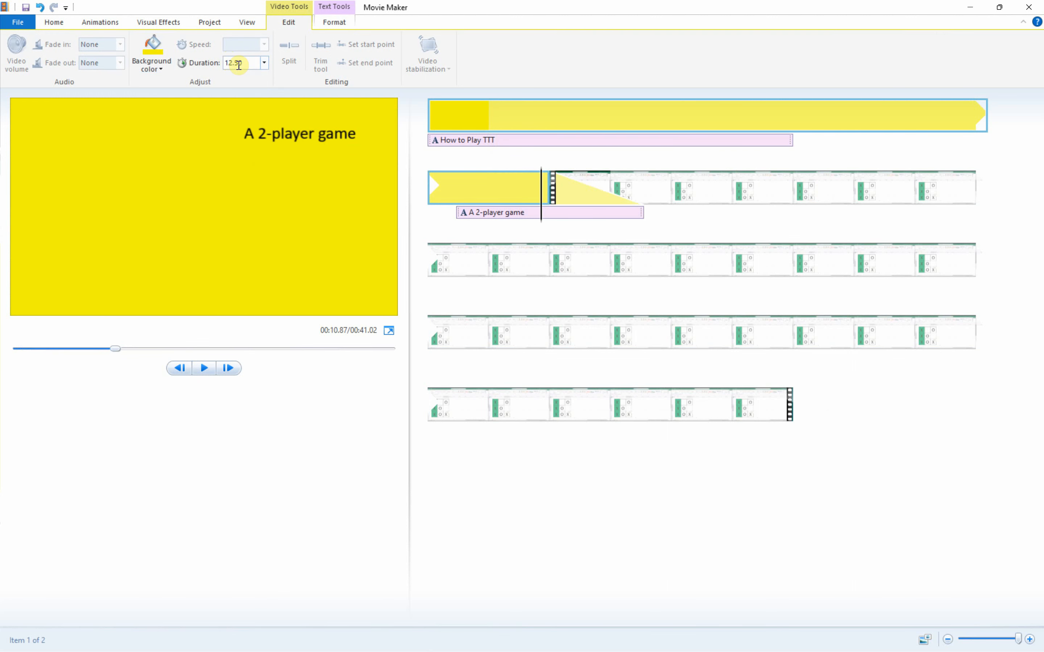
click(549, 227)
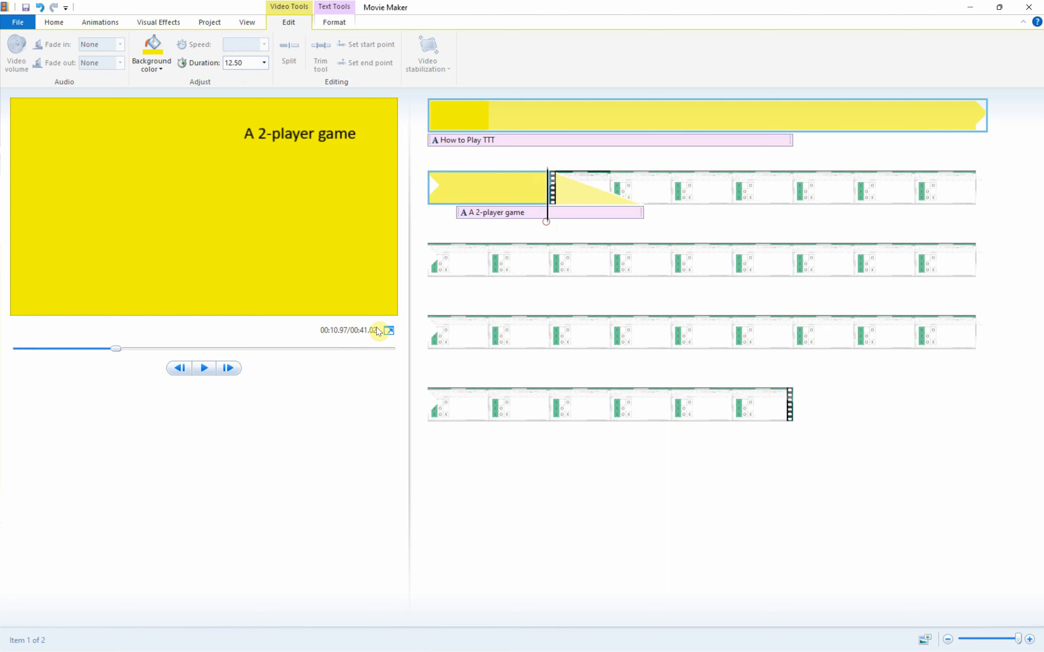
click(547, 225)
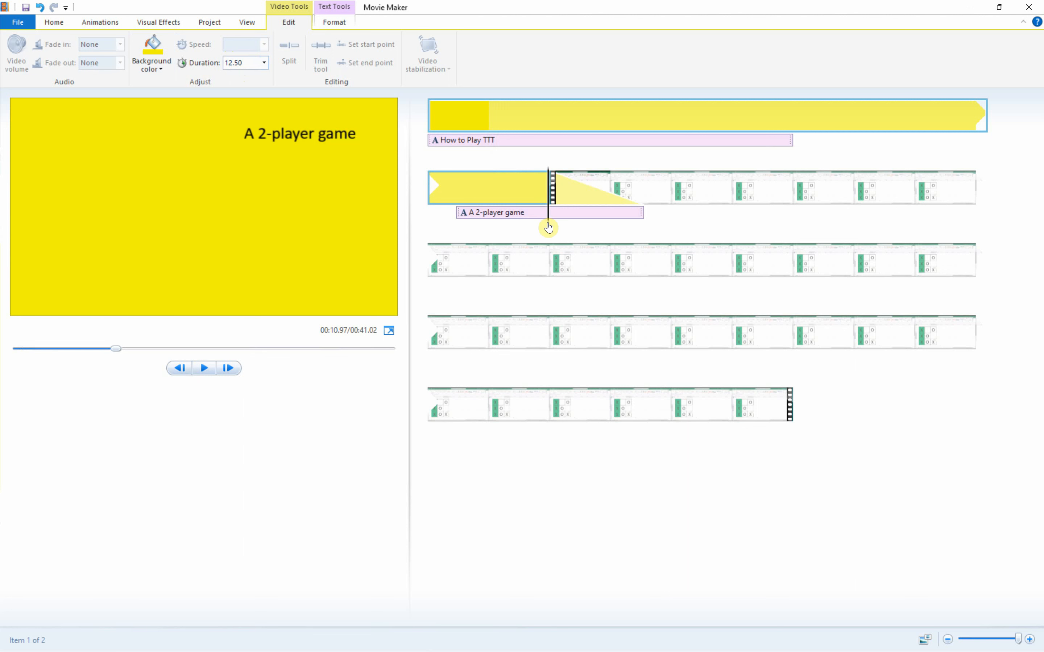
drag(547, 224, 549, 224)
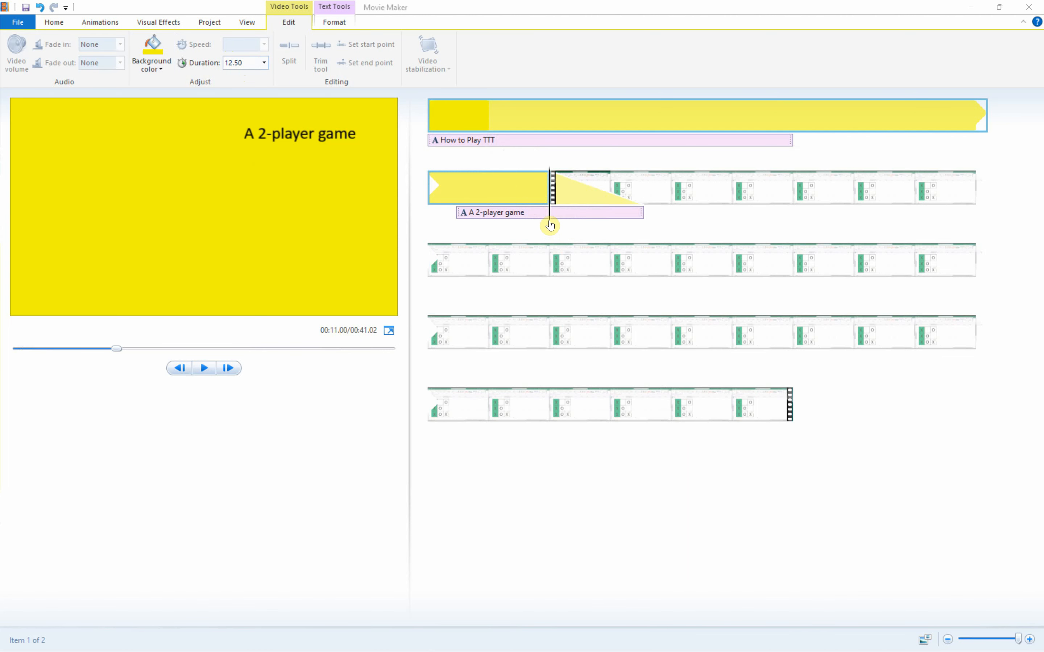
Step: Recheck the 11-second timing in the exam paper and compare it with the MyVideo clip's start in Movie Maker
key(alt+Tab)
click(209, 399)
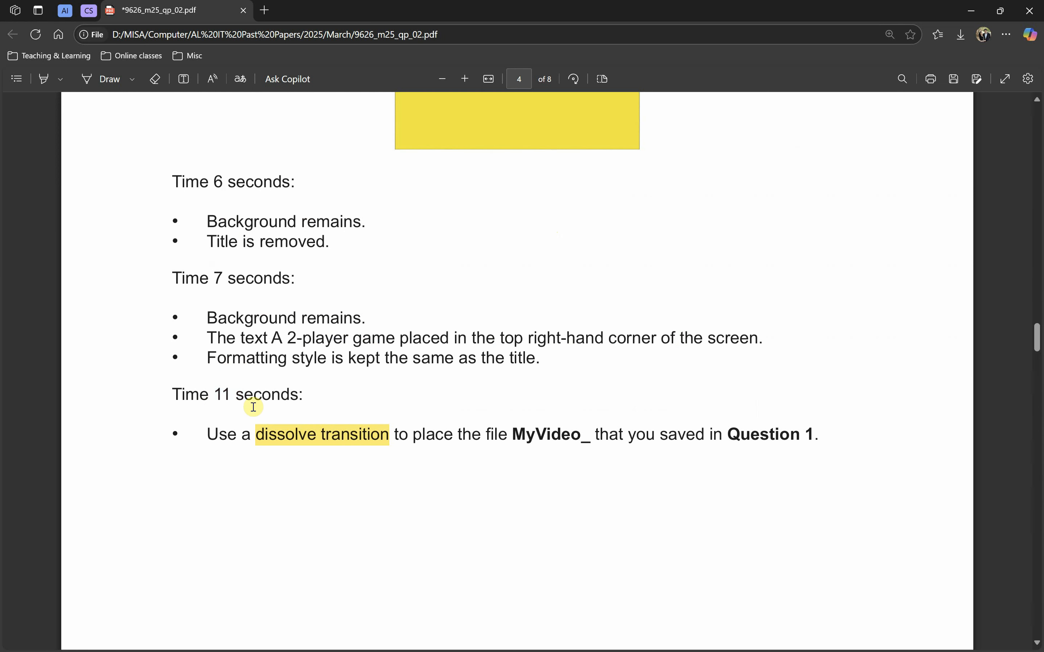
drag(209, 395, 261, 394)
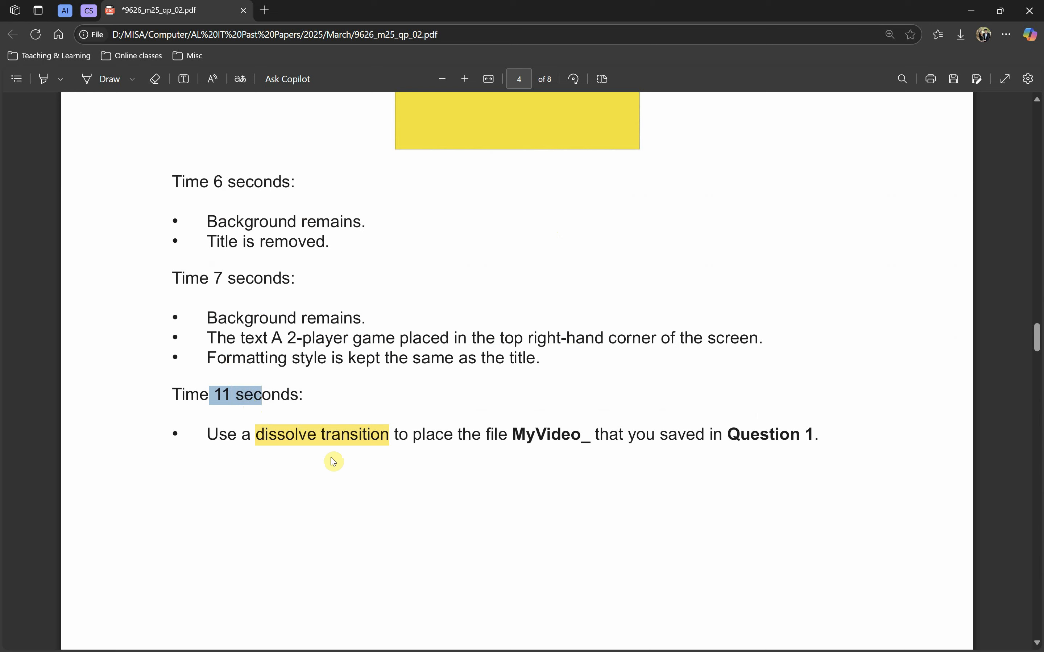
key(alt+Tab)
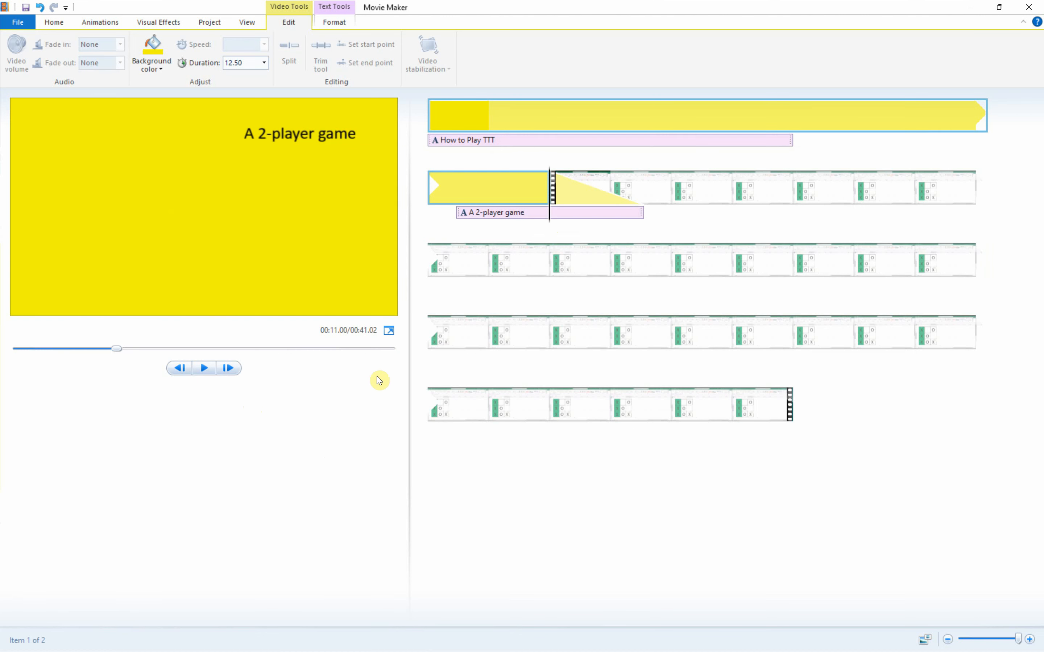
click(551, 220)
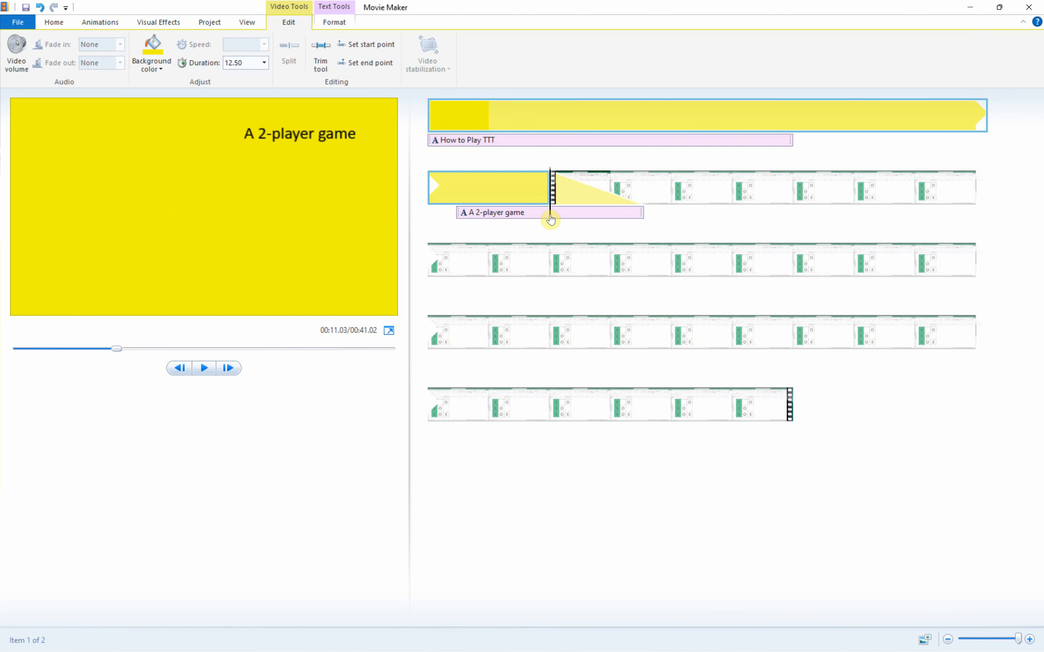
click(552, 190)
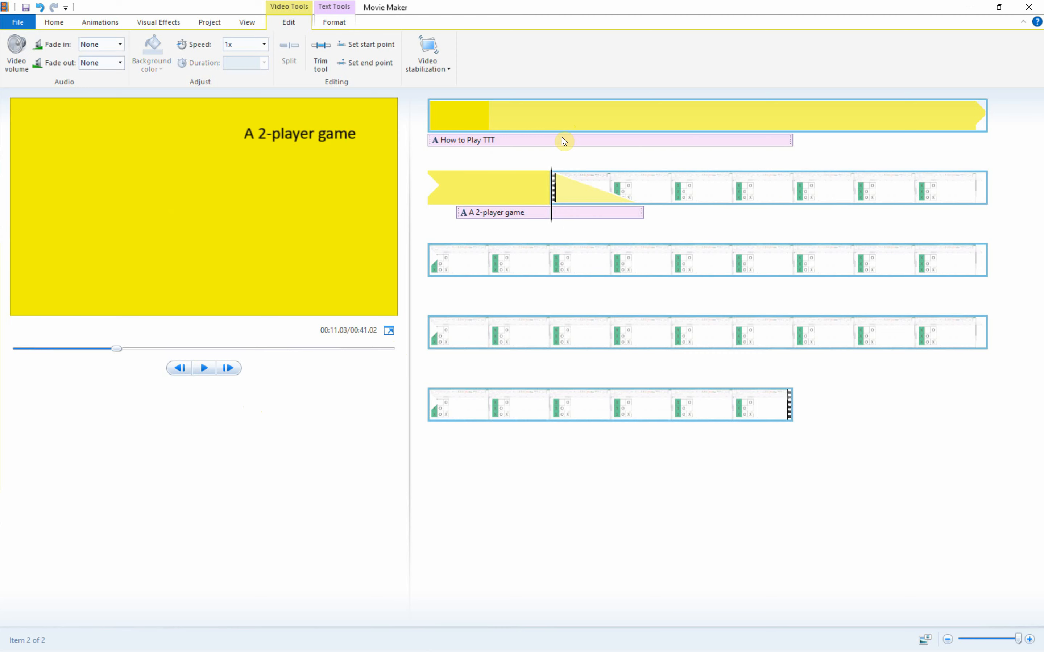
Step: Review the storyboard timings from 0 to 11 seconds in the exam paper, then return to Movie Maker
key(alt+Tab)
scroll(305, 380, up, 5)
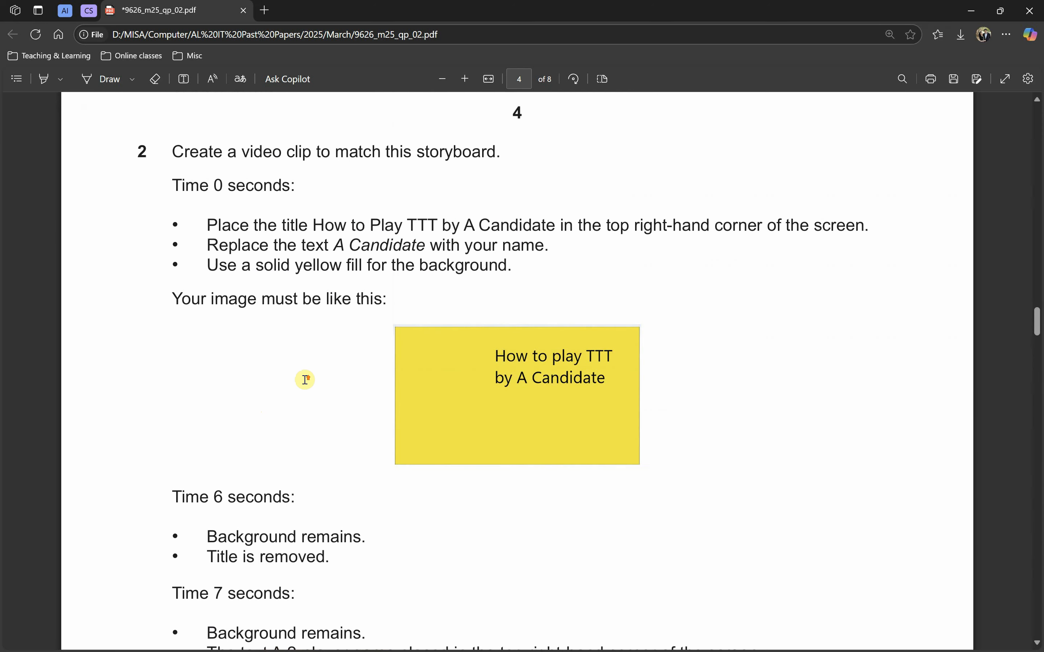
scroll(306, 380, down, 5)
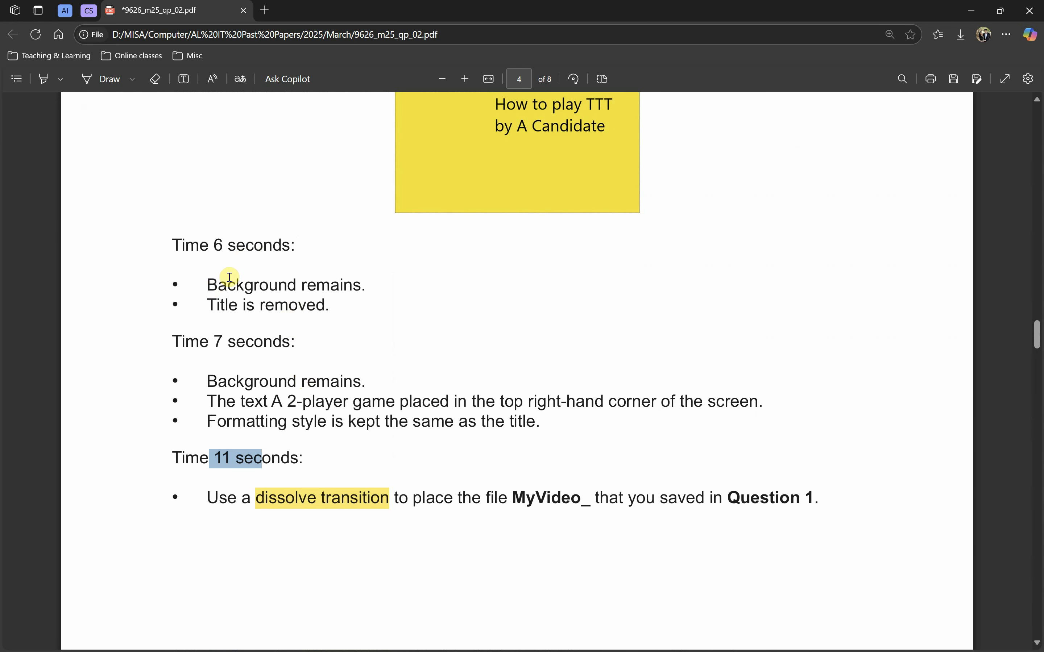
key(alt+Tab)
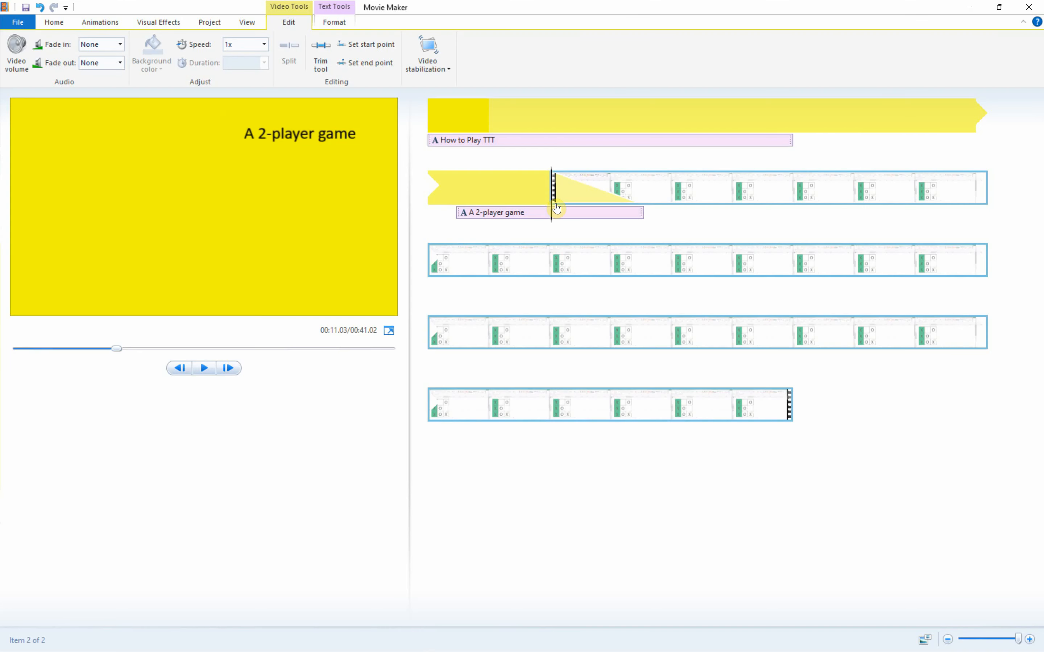
Step: Check when the How to Play TTT title ends, then scrub towards the 7-second mark
click(757, 140)
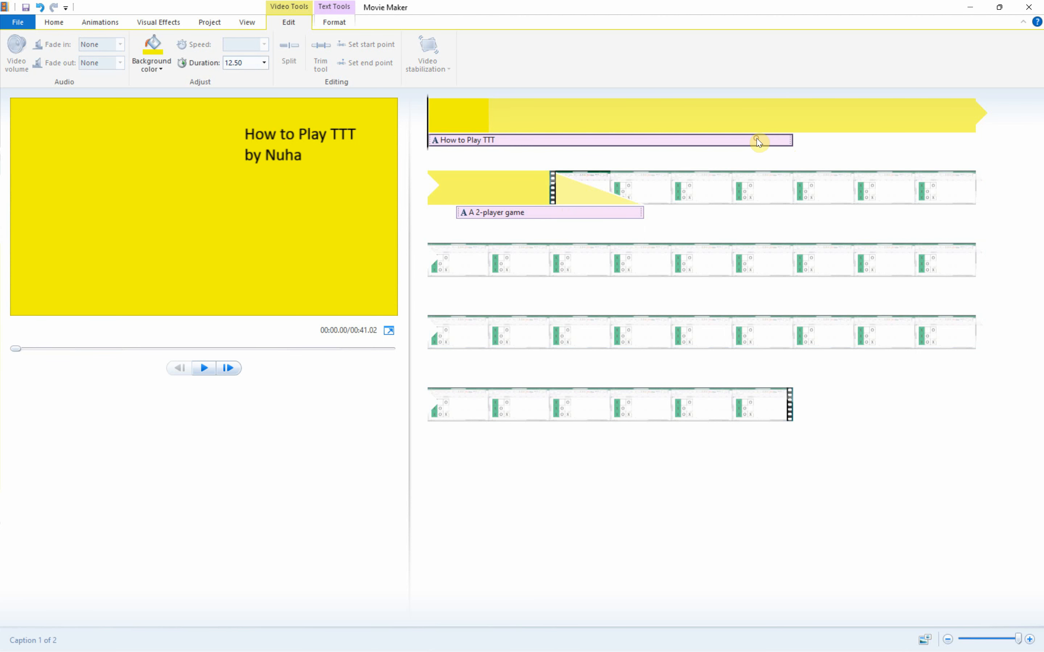
click(794, 123)
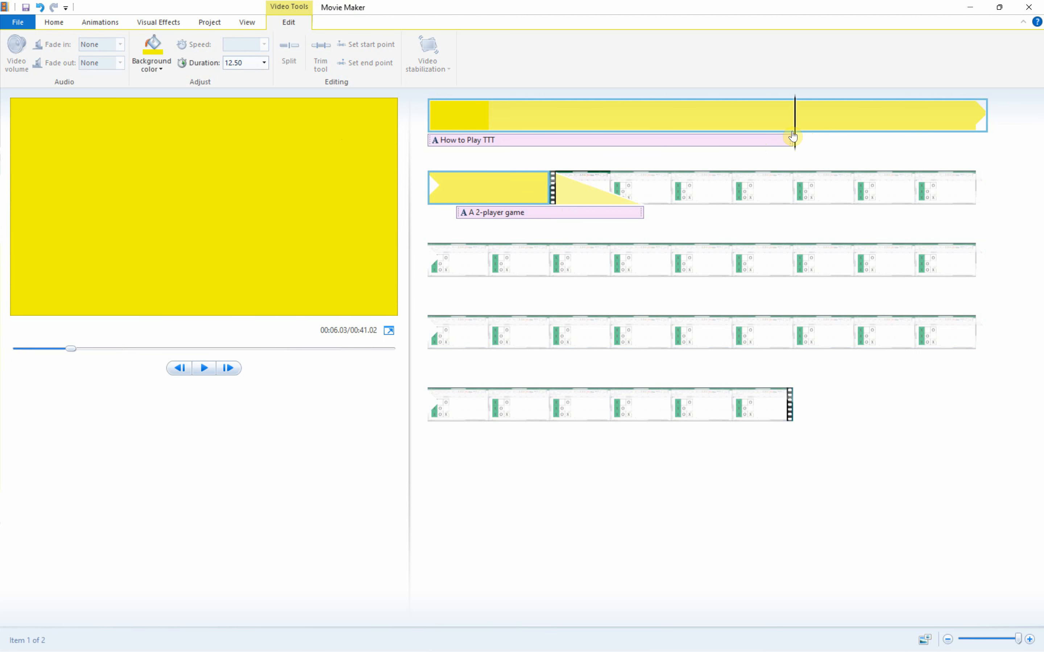
click(795, 139)
drag(794, 138, 839, 141)
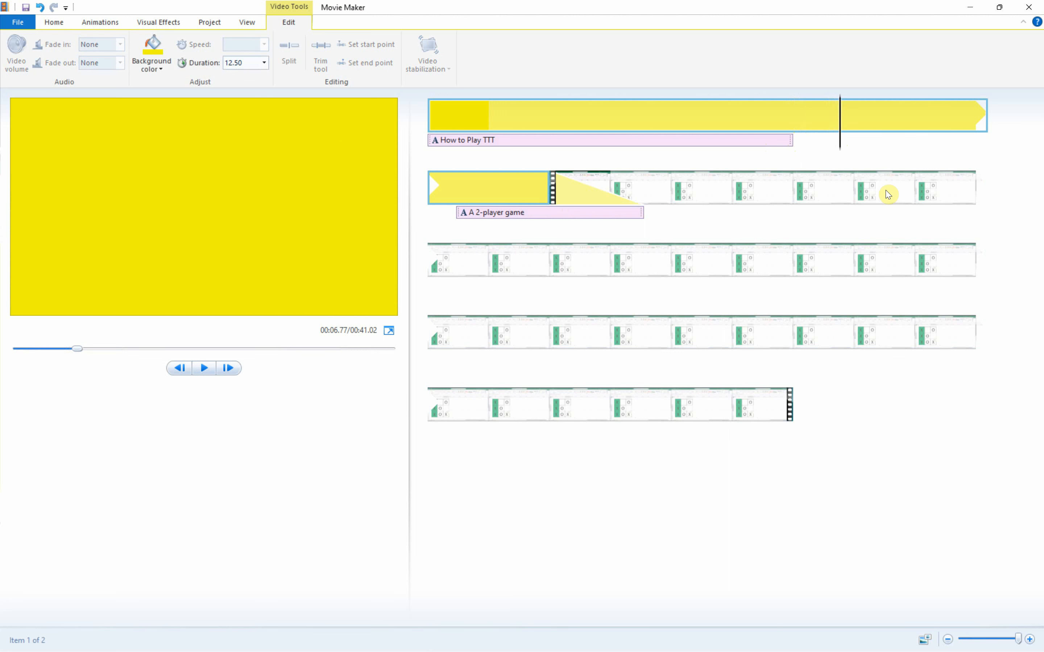
Step: Move the A 2-player game caption earlier and set its start time to 7.00 seconds
drag(458, 215, 854, 149)
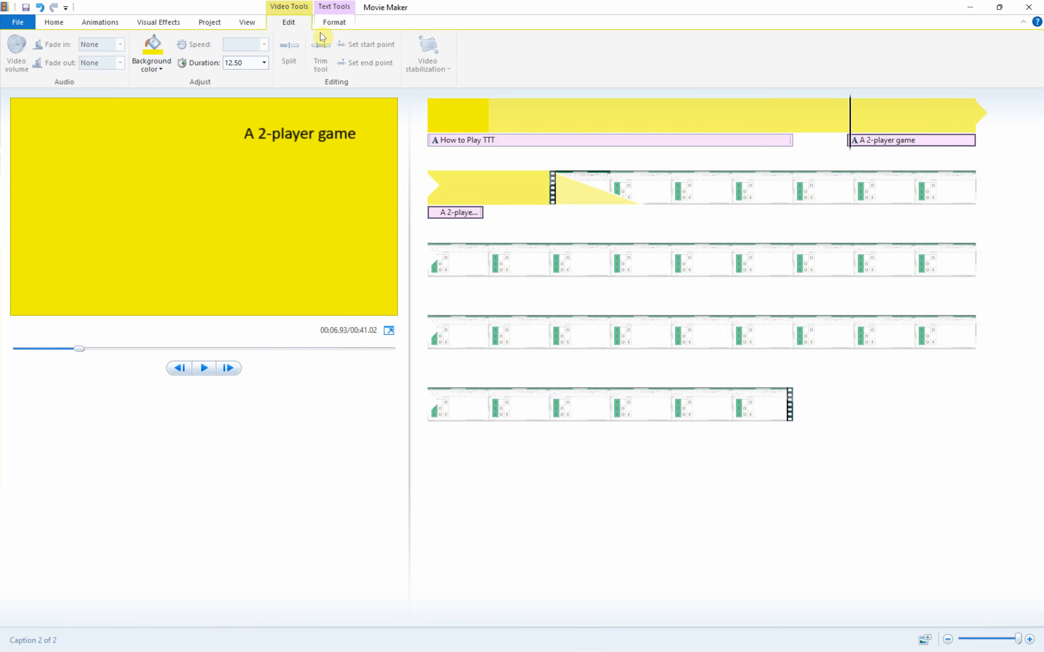
click(331, 22)
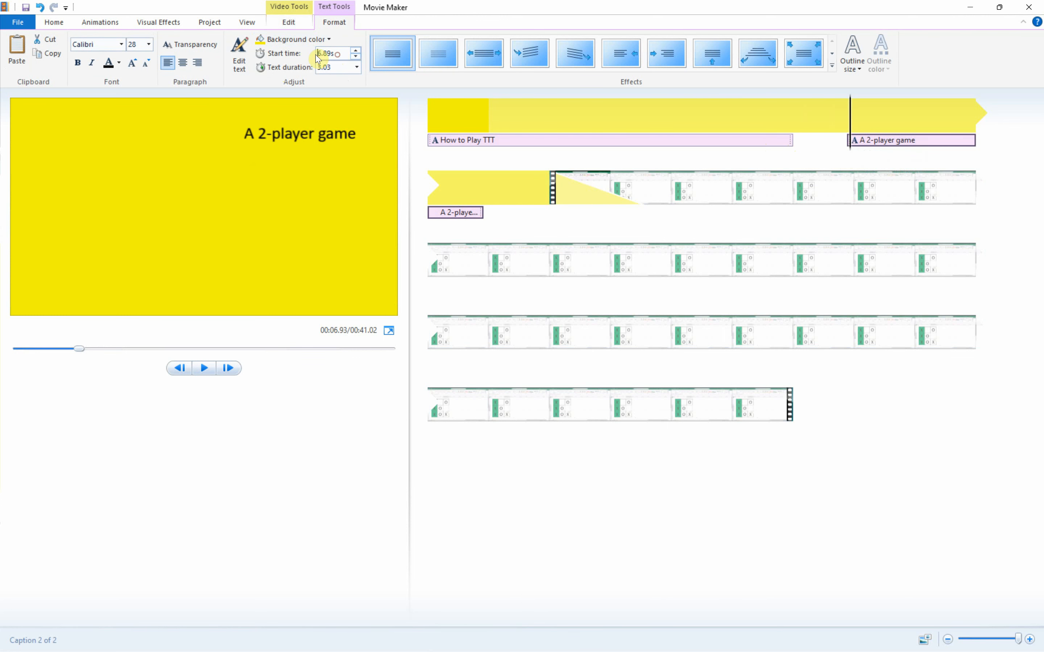
text(7)
key(Return)
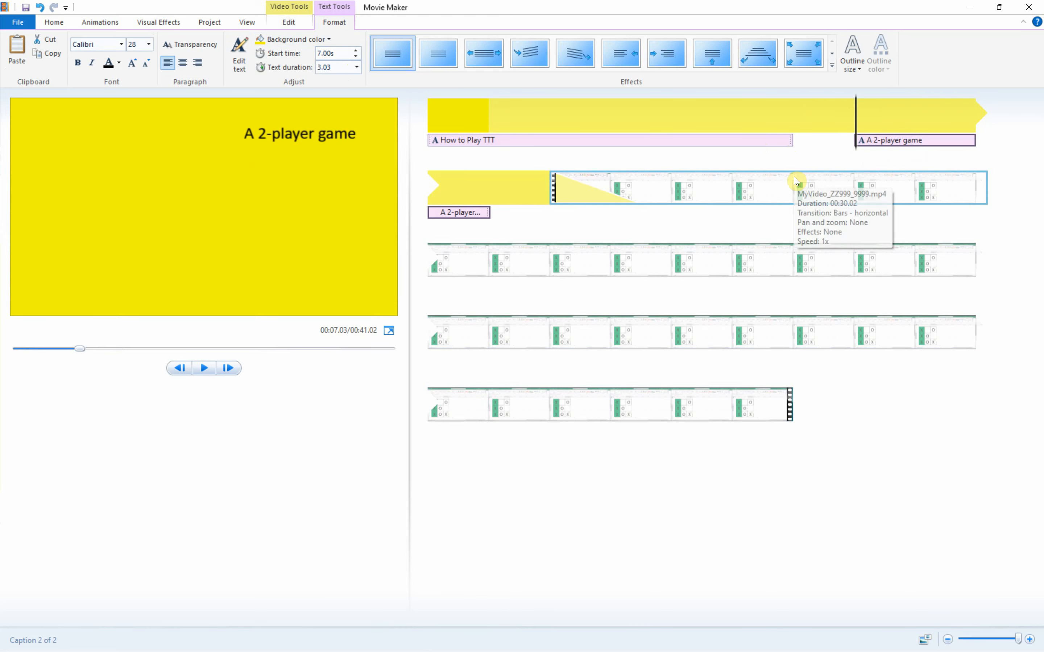
Step: Recheck the caption timing in the exam paper and set the A 2-player game caption's text duration to 4.00 seconds
key(alt+Tab)
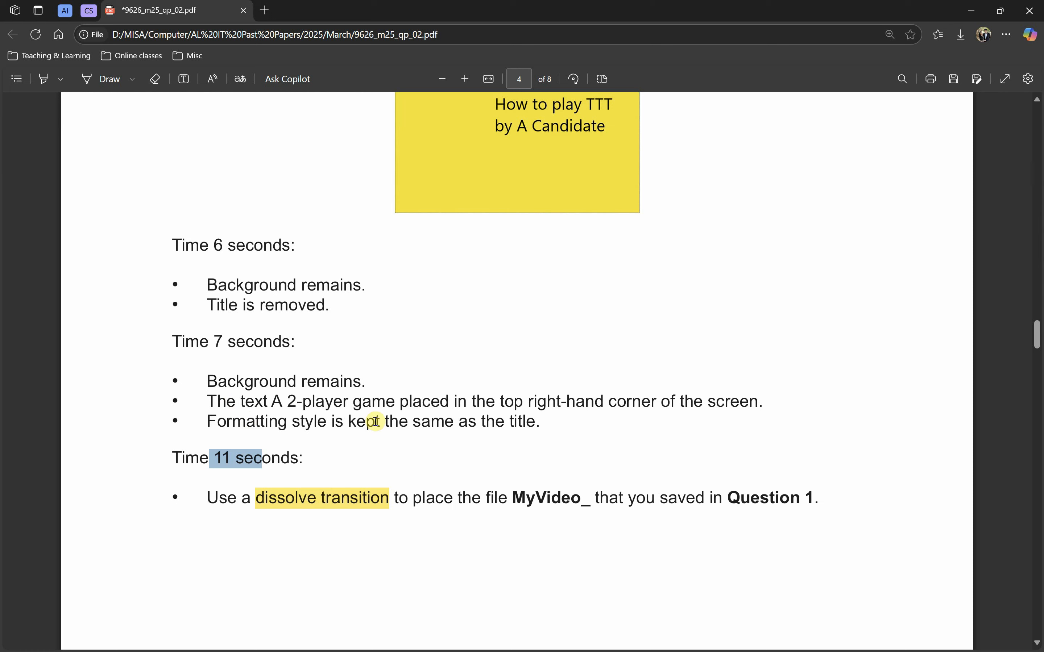
key(alt+Tab)
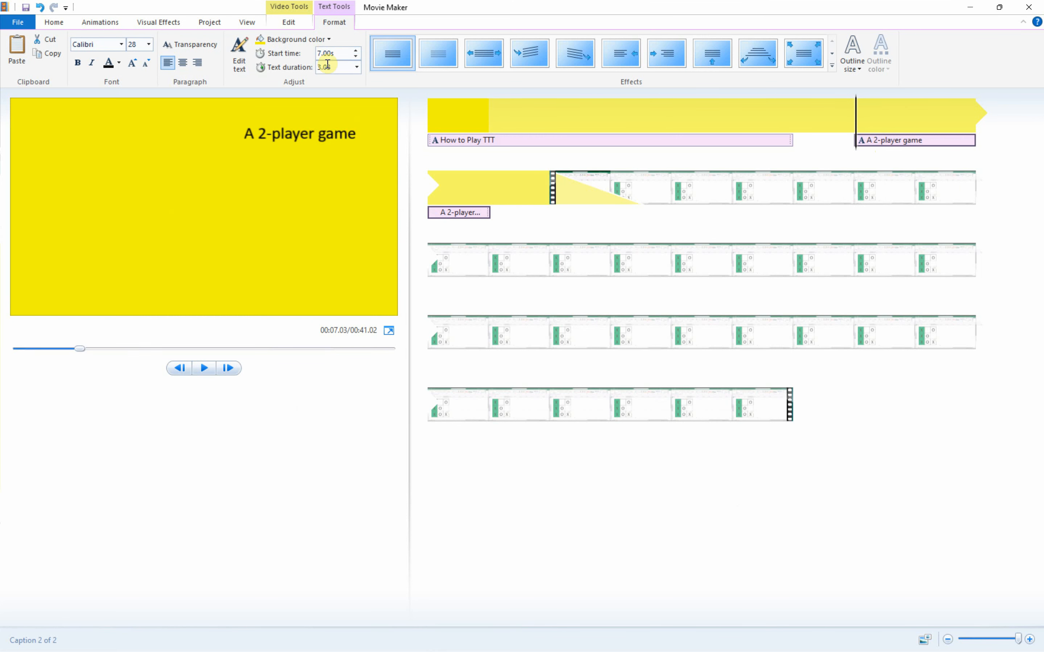
click(356, 68)
click(340, 113)
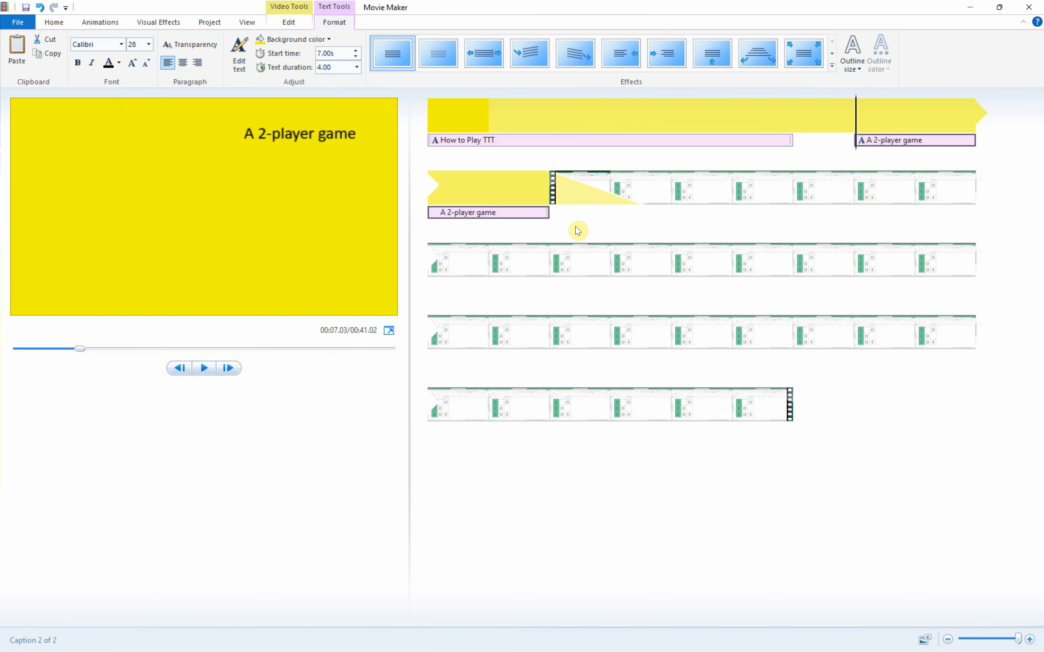
Step: Scrub to the end of the A 2-player game caption and on to the end of the movie to check both timings
drag(856, 148, 550, 227)
click(548, 226)
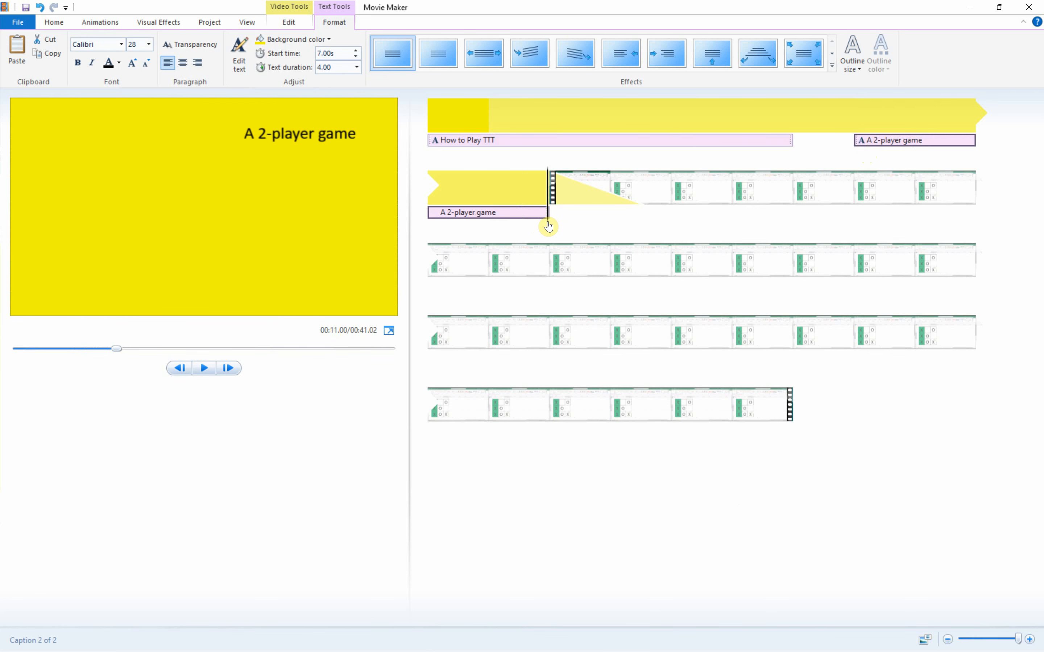
drag(548, 226, 799, 491)
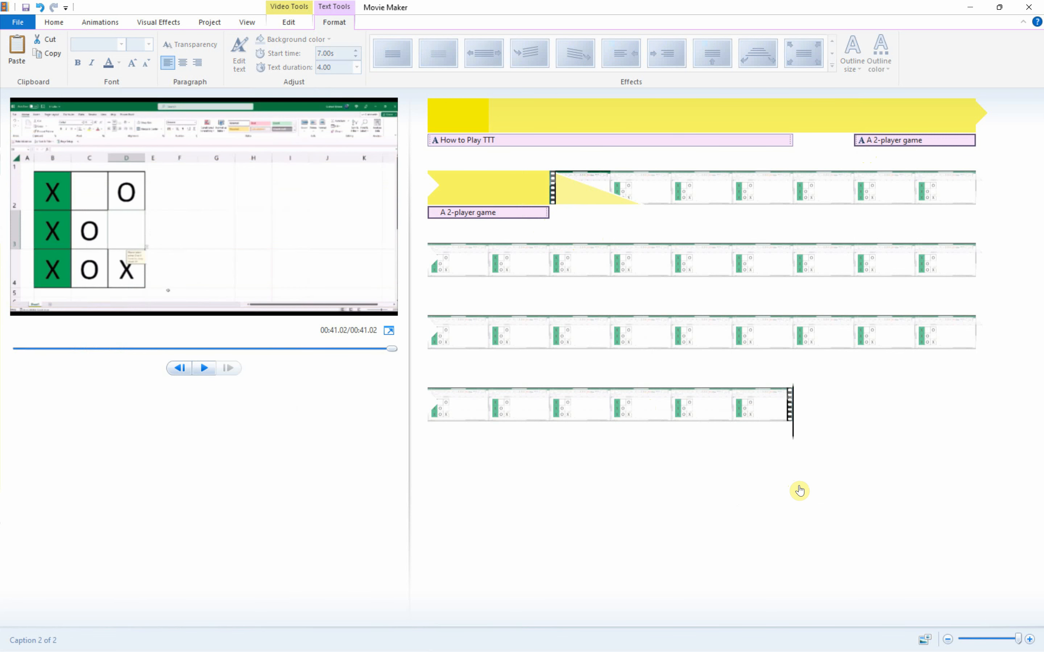
click(799, 492)
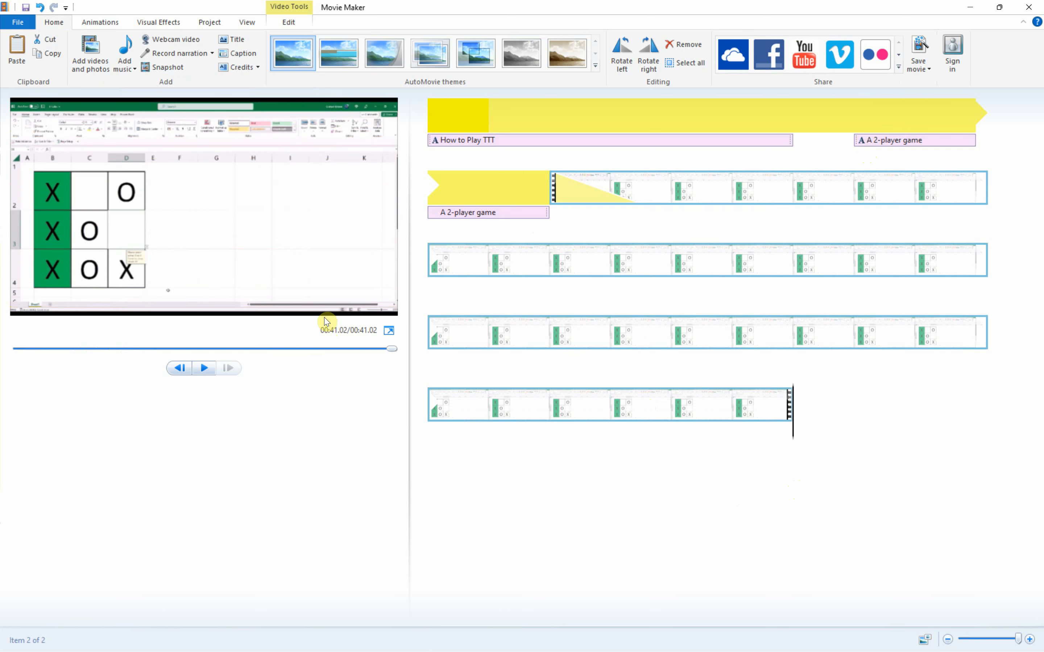
Step: Read the exam paper's 41-second instructions on the still image of the three green squares and its use on credits.png
key(alt+Tab)
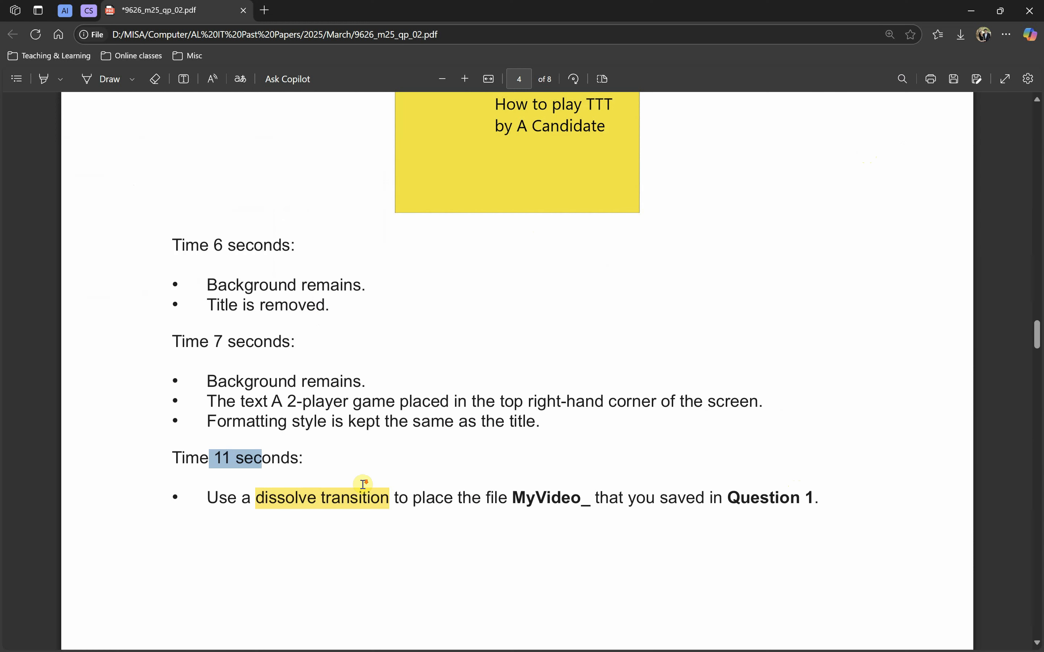
scroll(361, 485, down, 10)
scroll(373, 500, down, 5)
drag(210, 317, 263, 320)
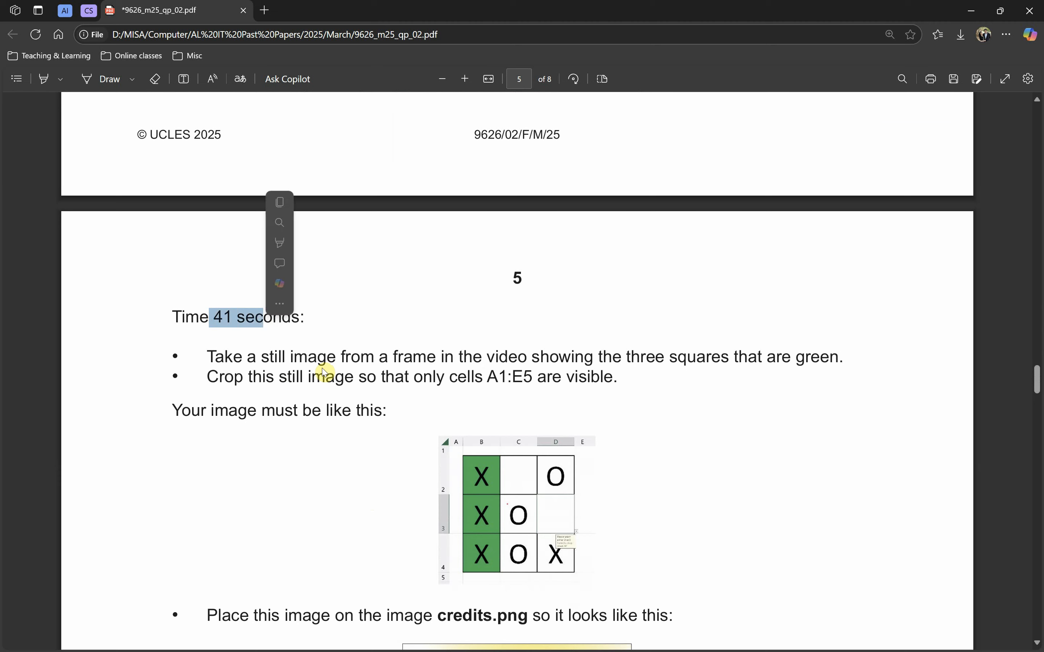
key(alt+Tab)
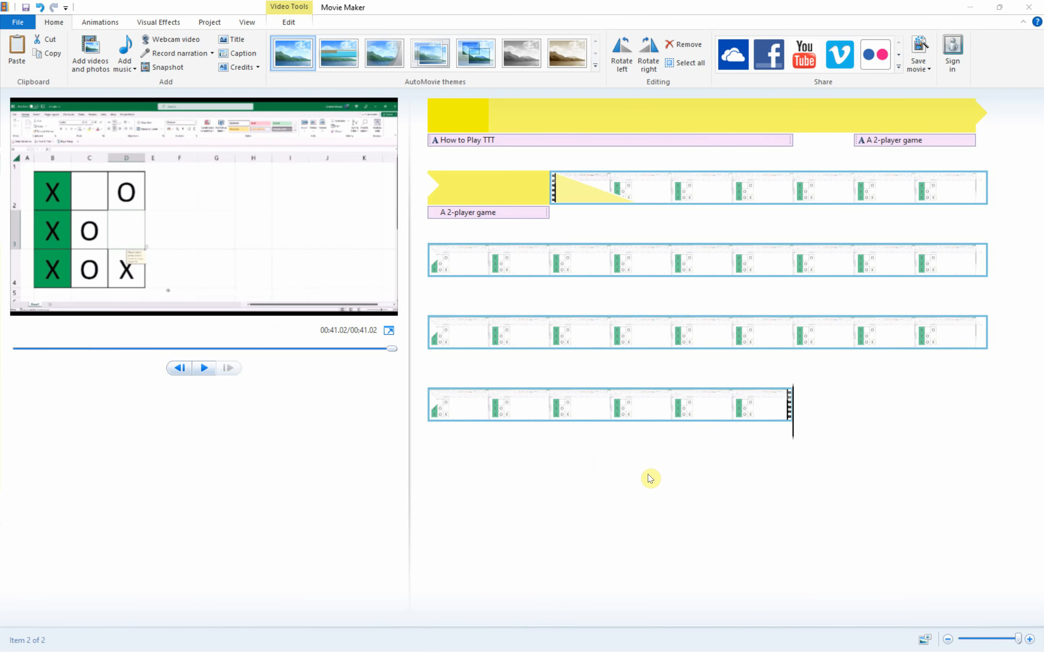
key(alt+Tab)
scroll(303, 410, down, 1)
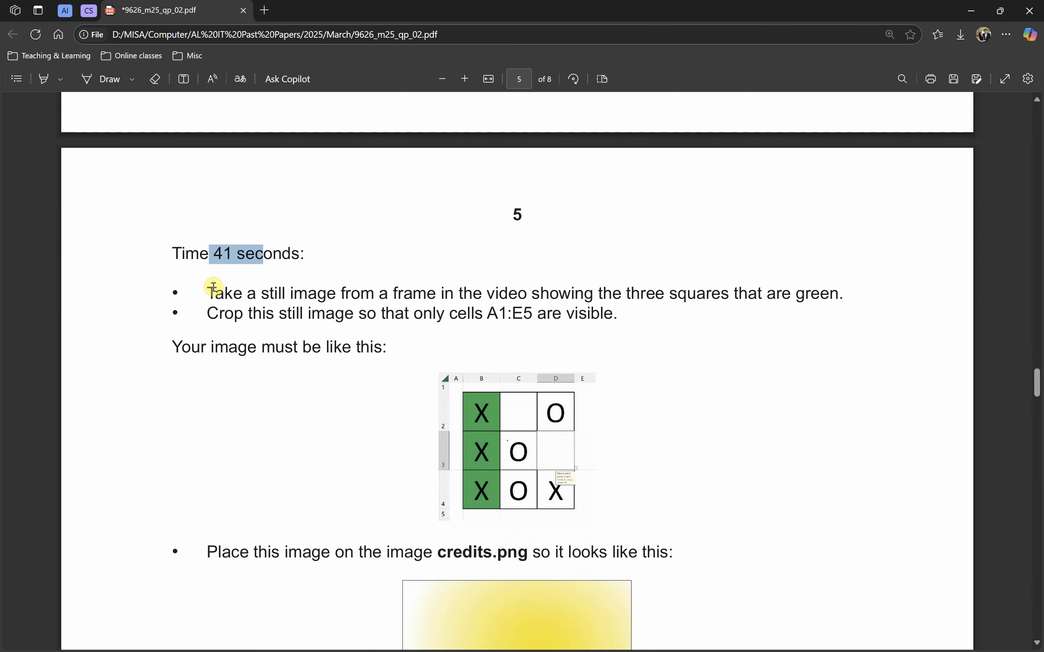
drag(214, 287, 797, 294)
scroll(548, 446, down, 2)
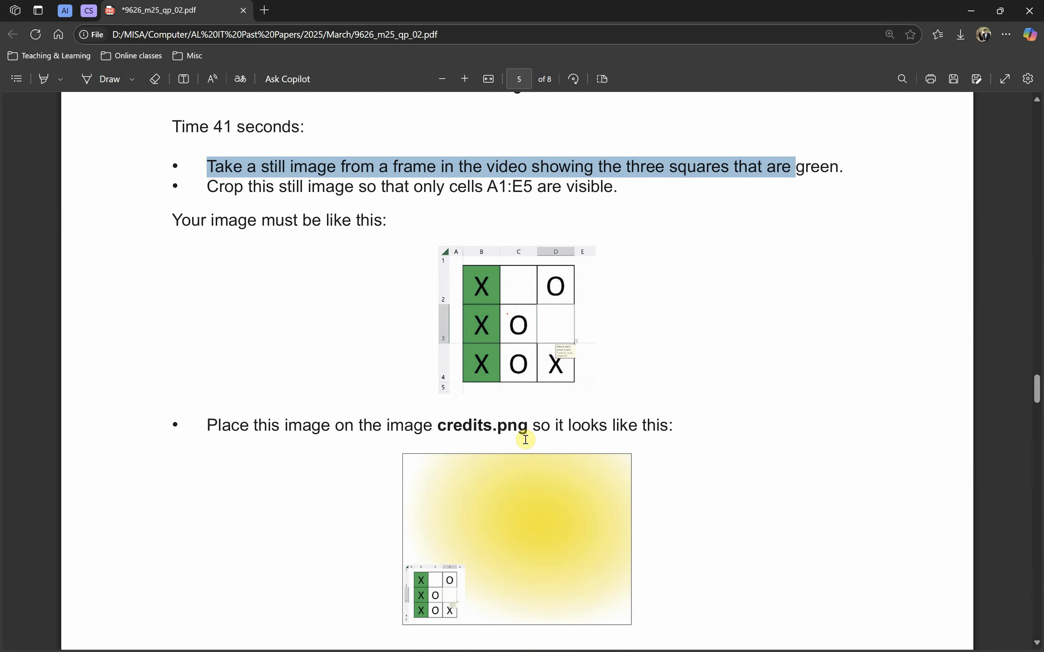
Step: Take a snapshot of the movie's final frame with the three green squares and save it as a PNG in the source files folder
key(alt+Tab)
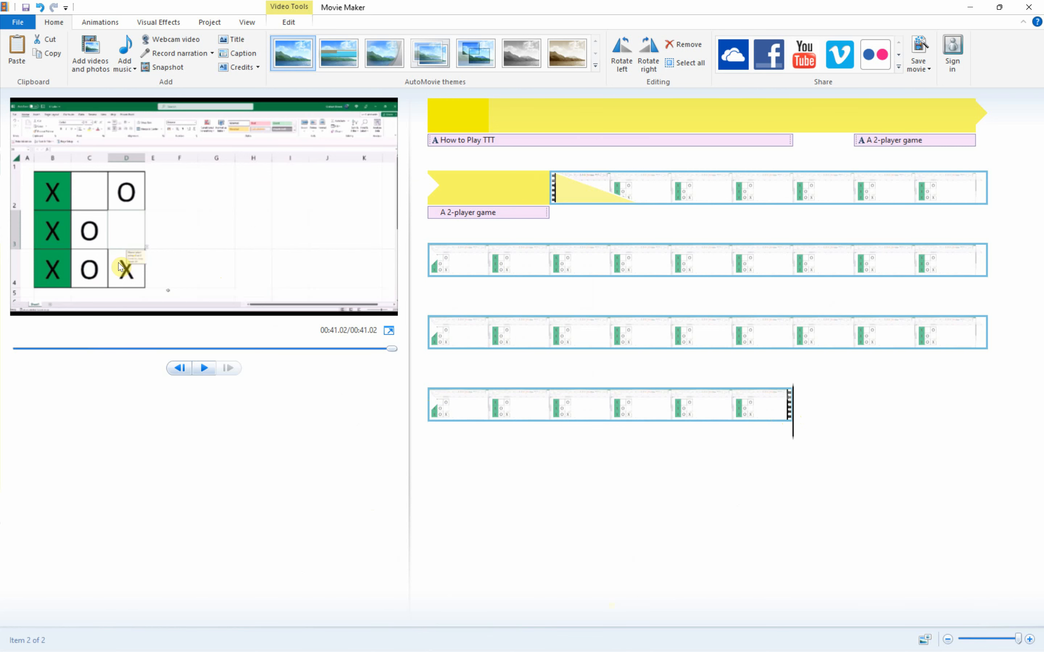
key(alt+Tab)
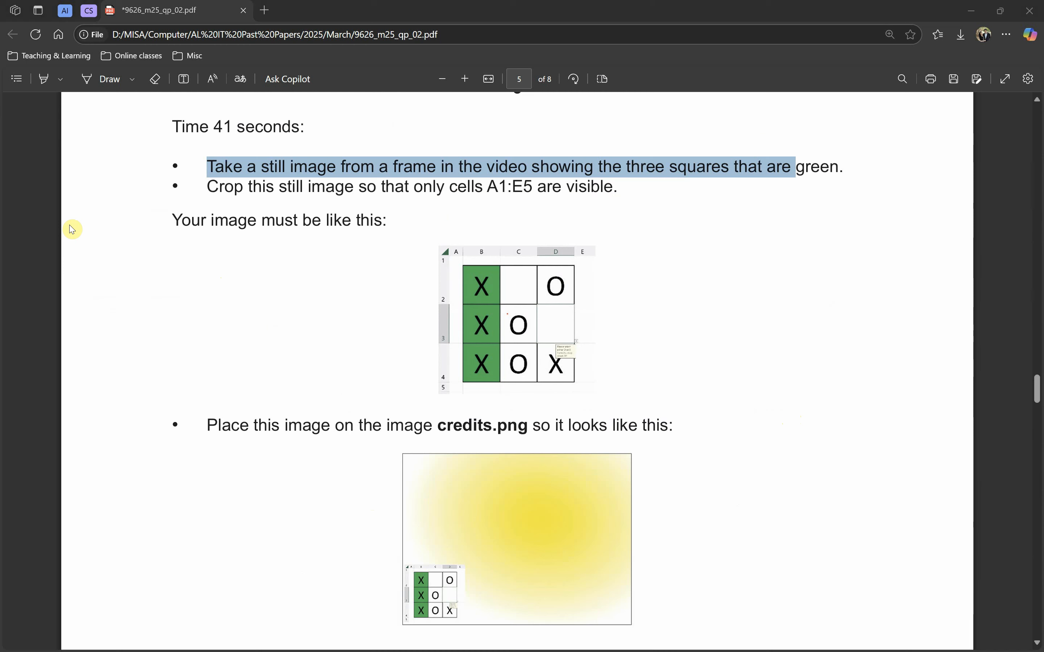
key(alt+Tab)
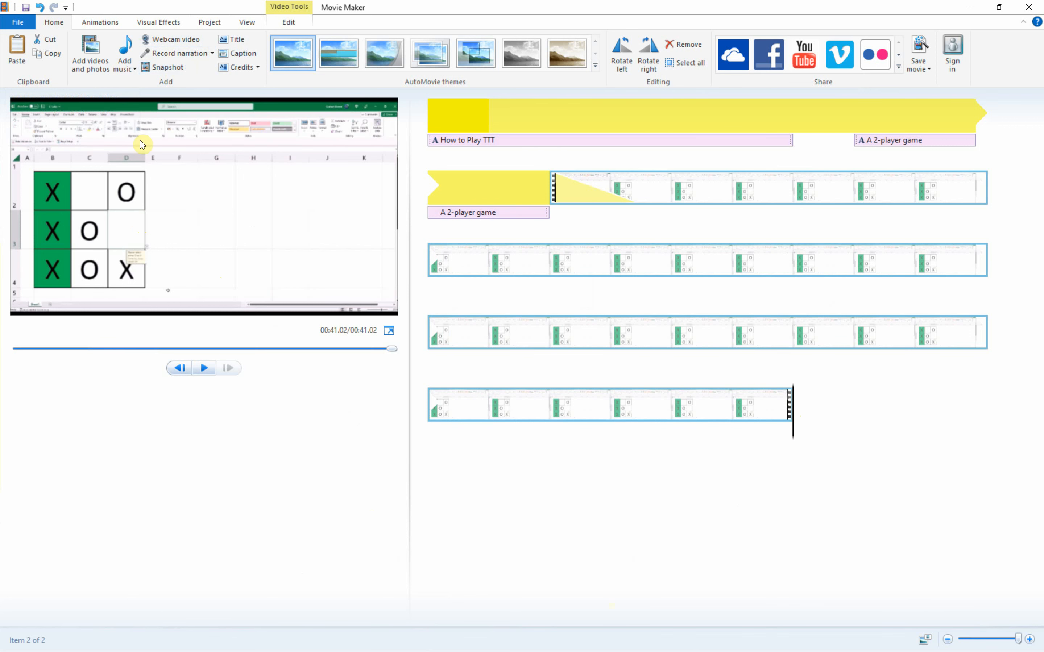
click(162, 70)
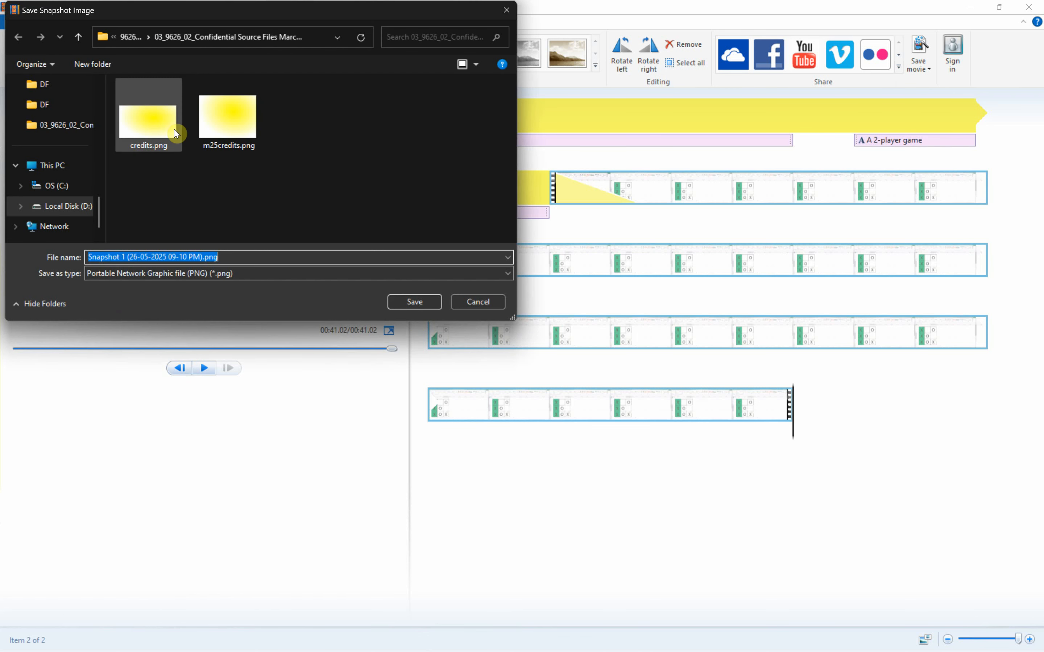
click(410, 302)
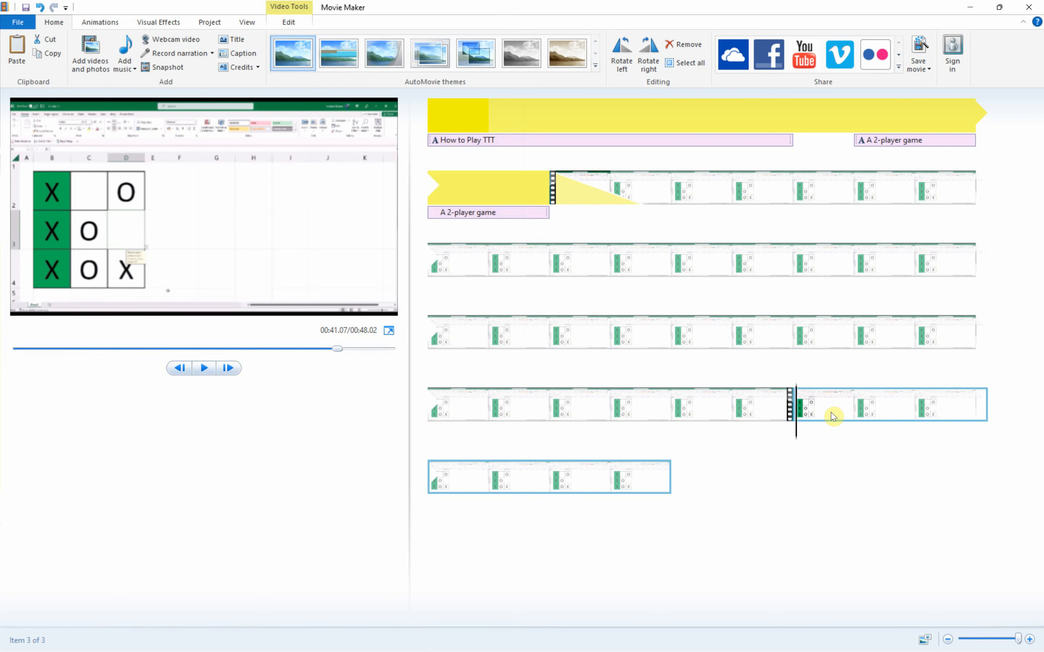
Step: Delete the snapshot clip added at the end of the movie timeline
click(795, 432)
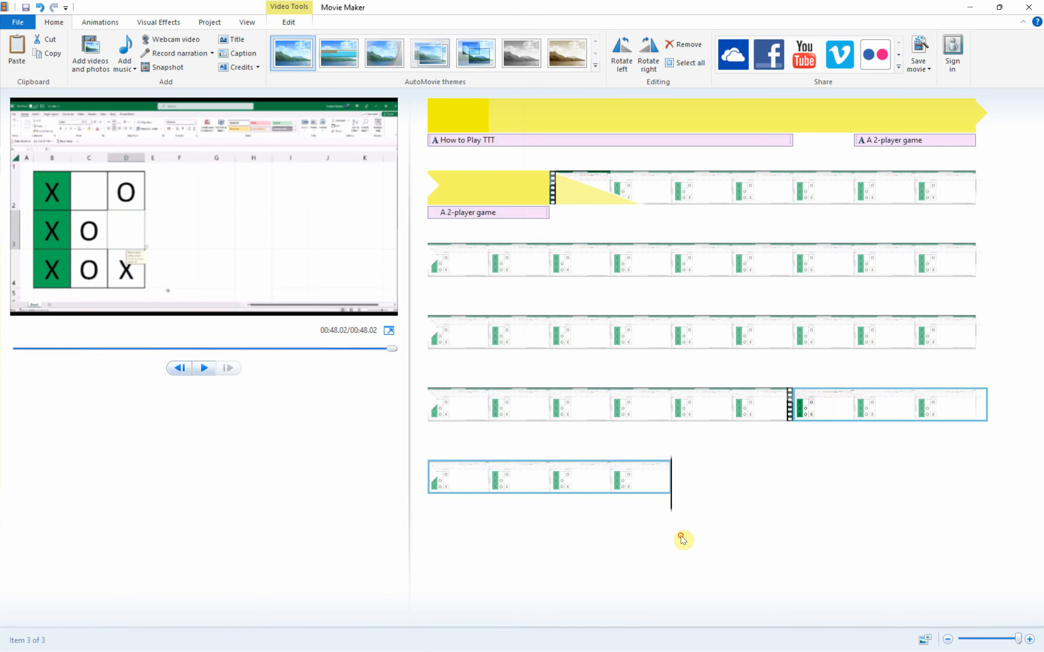
click(869, 396)
key(Delete)
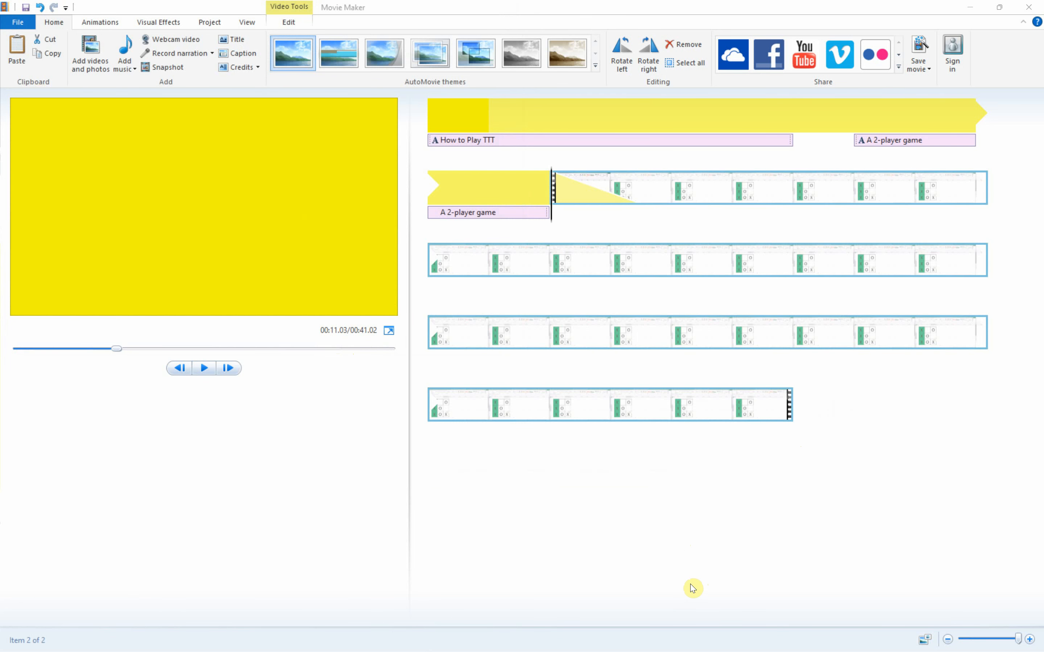
Step: Check the required A1:E5 crop in the exam paper and open the saved snapshot PNG for editing in Photos
key(alt+Tab)
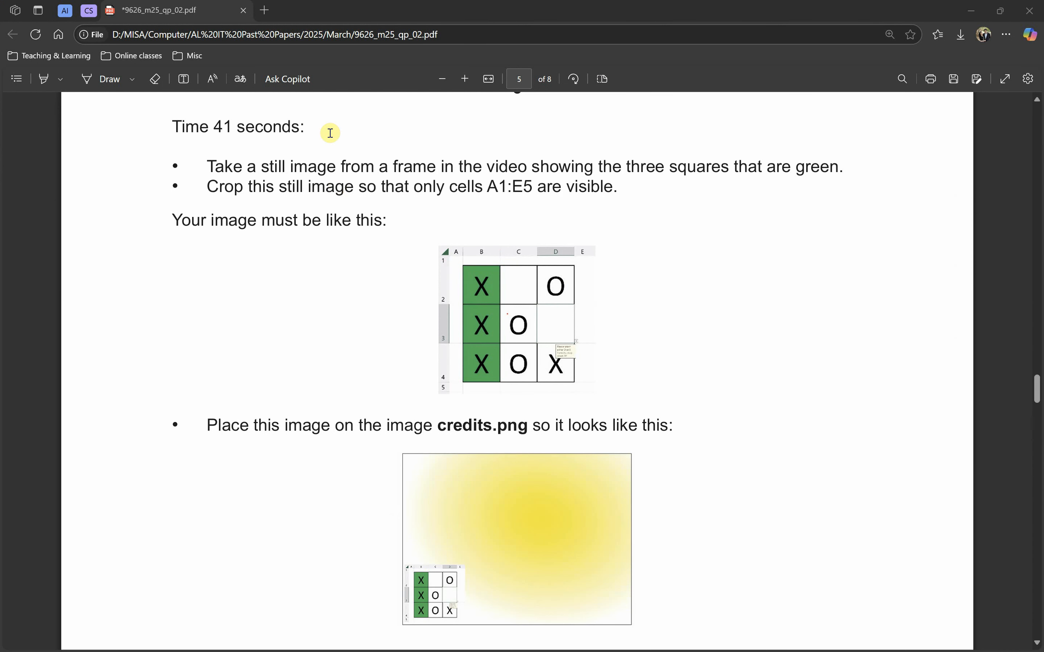
drag(294, 172, 776, 169)
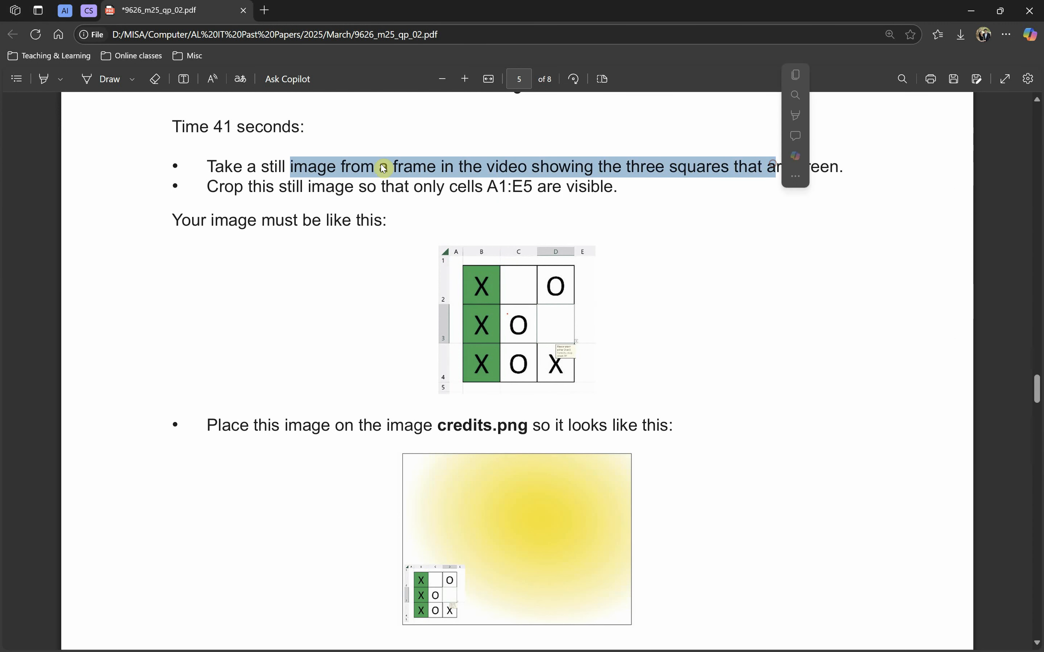
drag(214, 185, 483, 192)
click(511, 229)
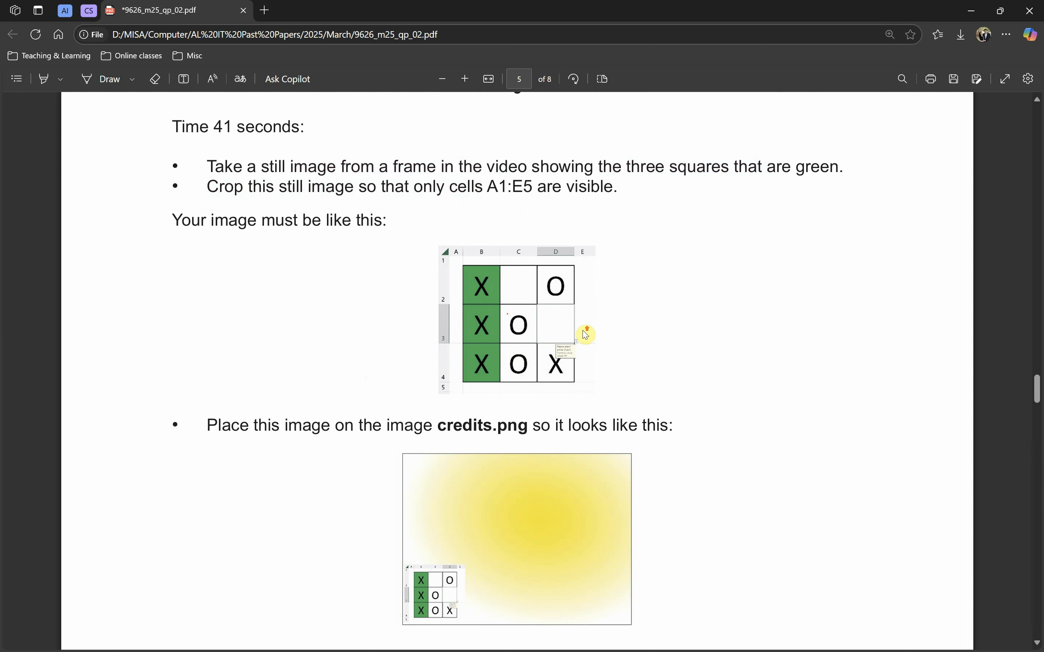
ctrl+scroll(585, 334, up, 3)
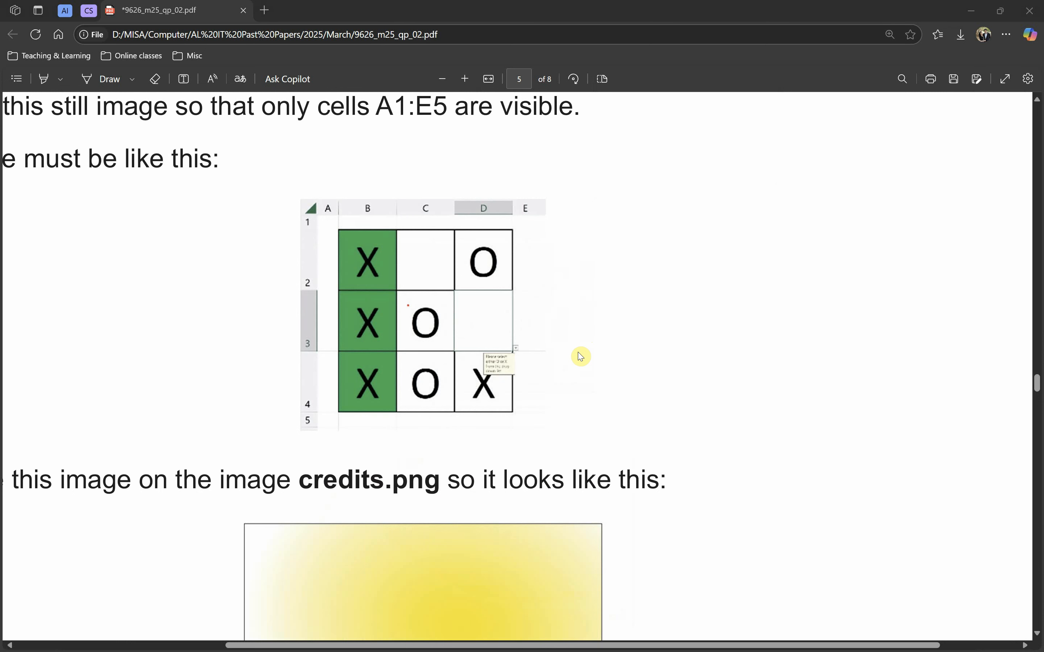
key(alt+Tab)
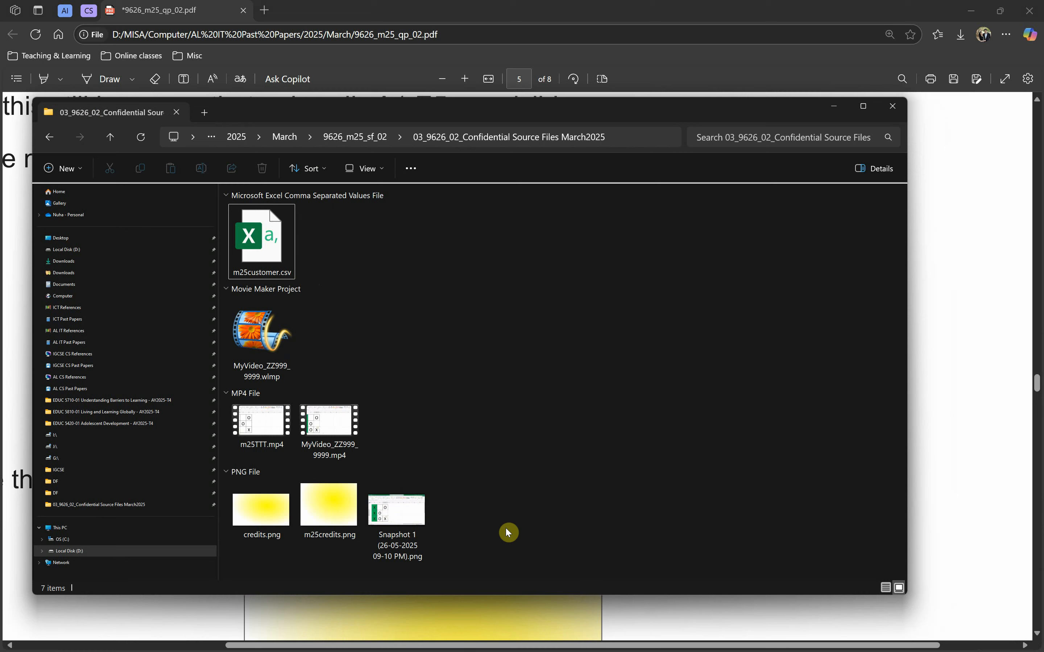
click(404, 520)
key(Return)
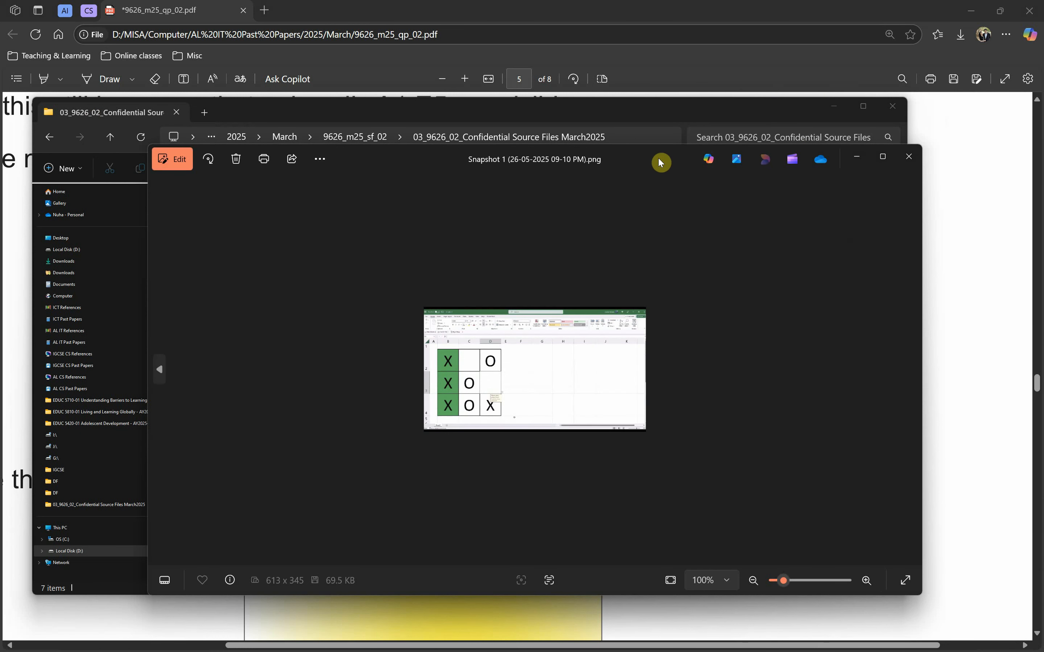
double_click(660, 160)
click(25, 20)
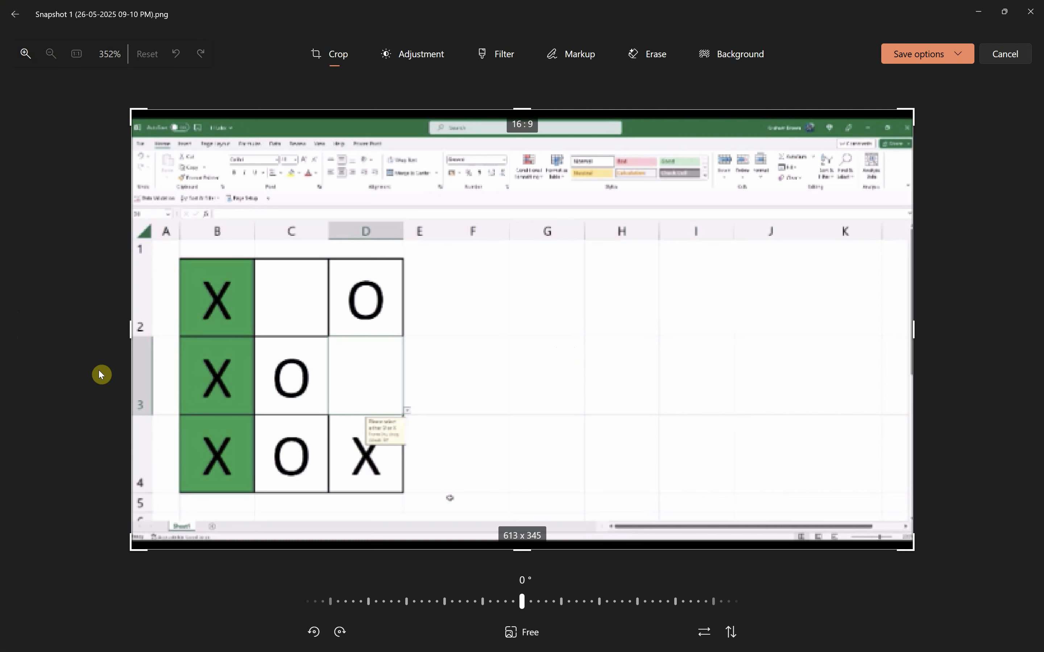
Step: Crop the snapshot to cells A1:E5 with their row and column headings, about 238 x 231 pixels, matching the exam paper's example
drag(332, 107, 330, 215)
drag(1018, 339, 419, 376)
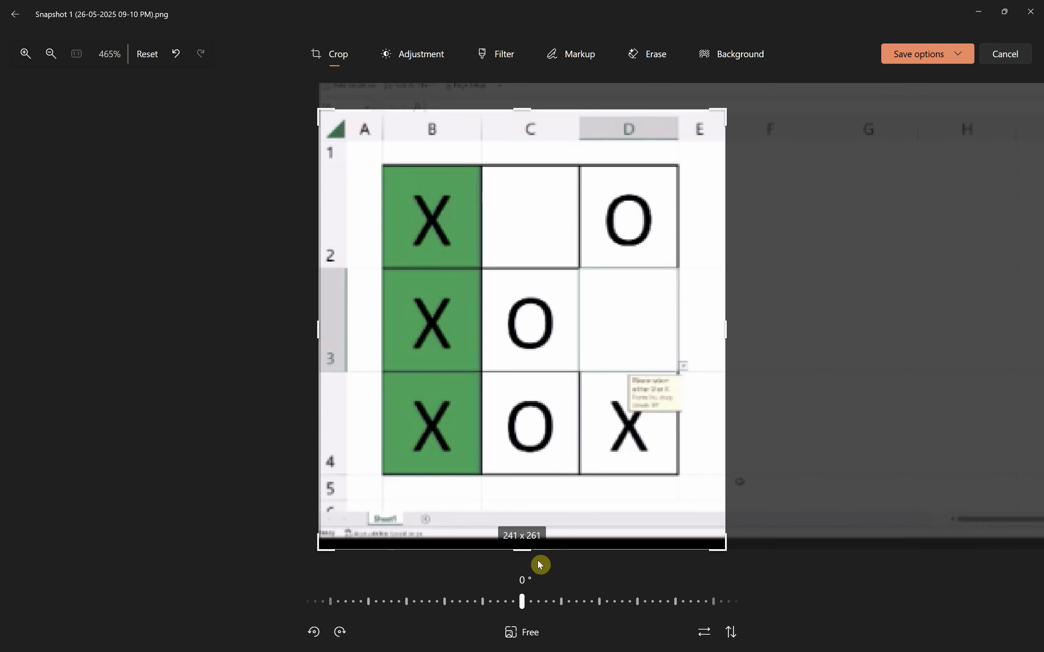
drag(527, 547, 512, 499)
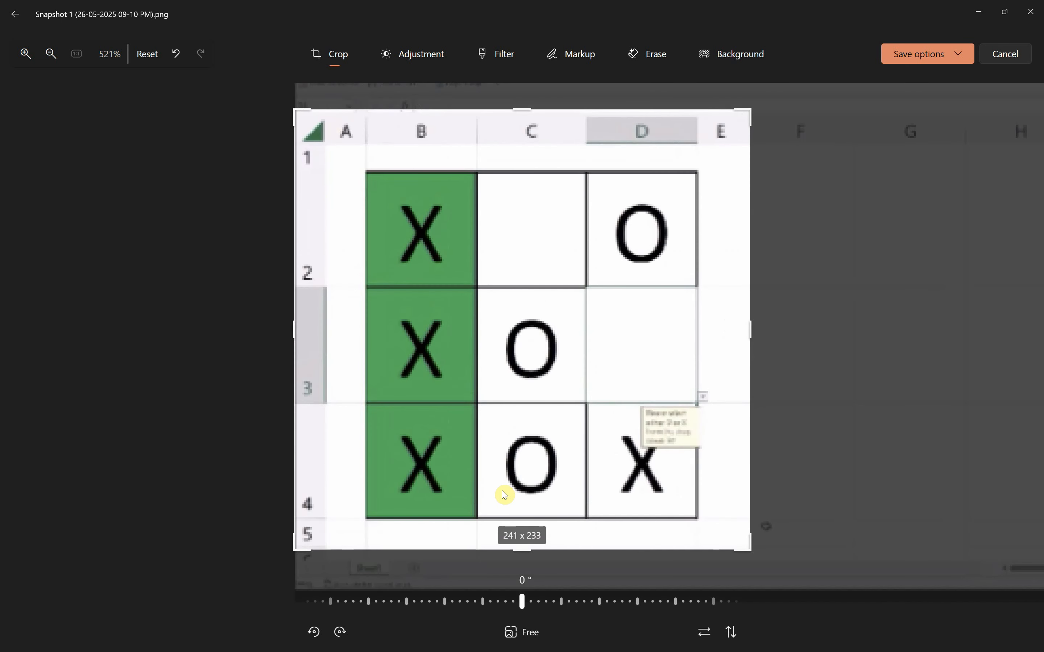
key(alt+Tab)
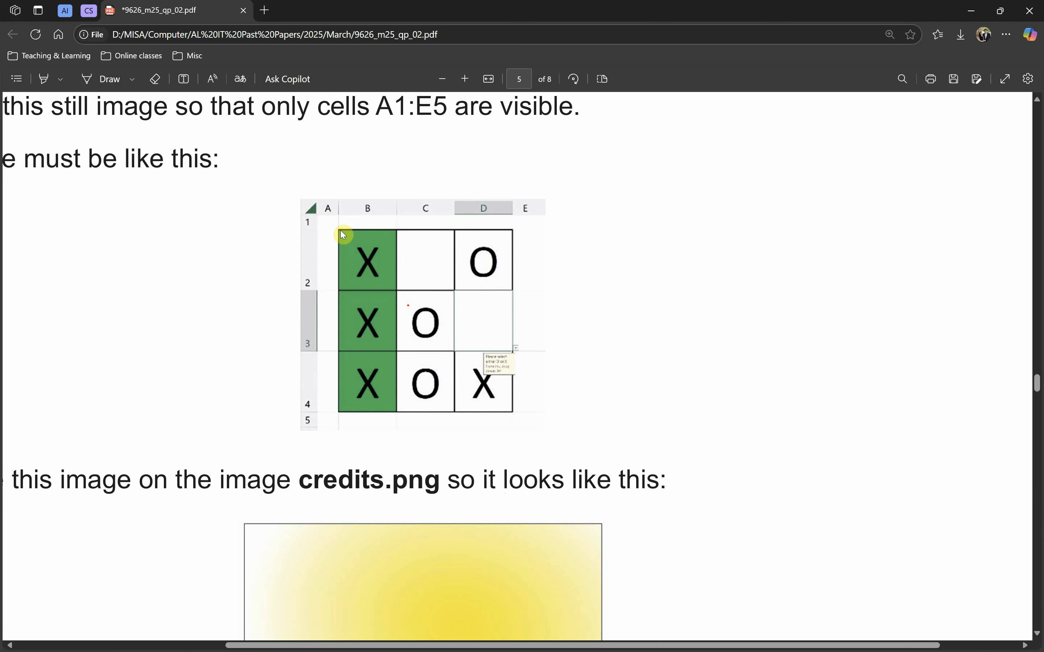
key(alt+Tab)
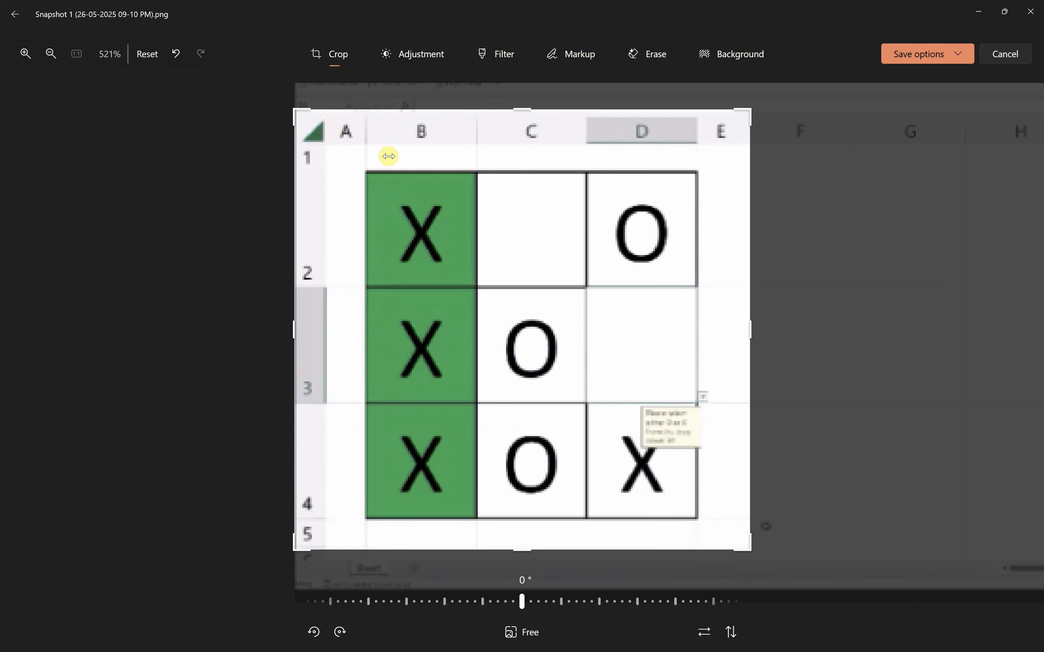
drag(517, 113, 517, 116)
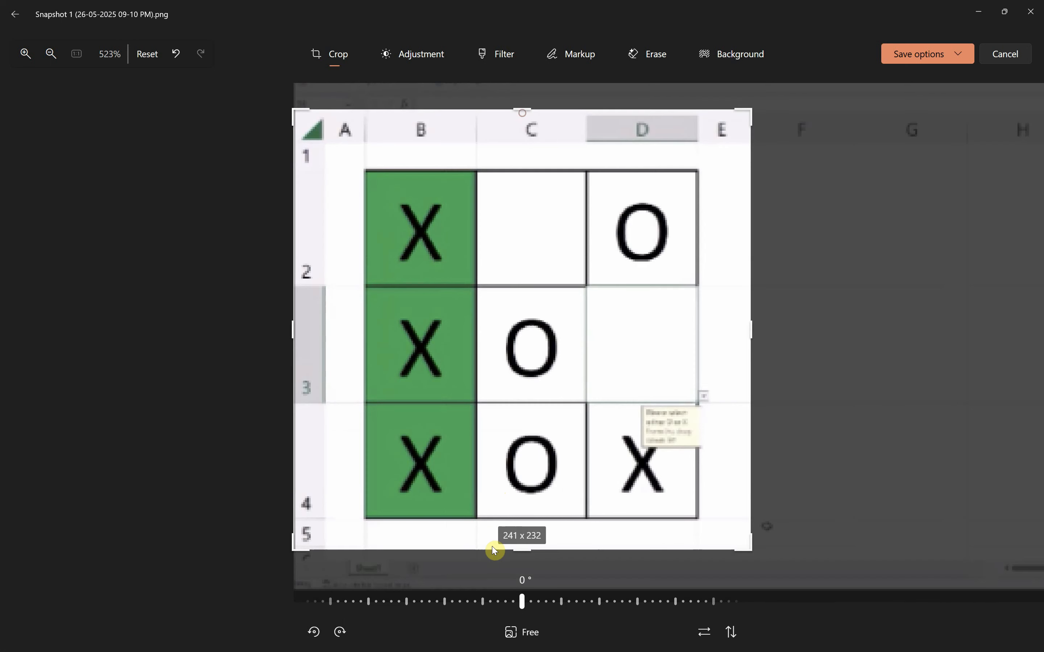
drag(521, 549, 521, 547)
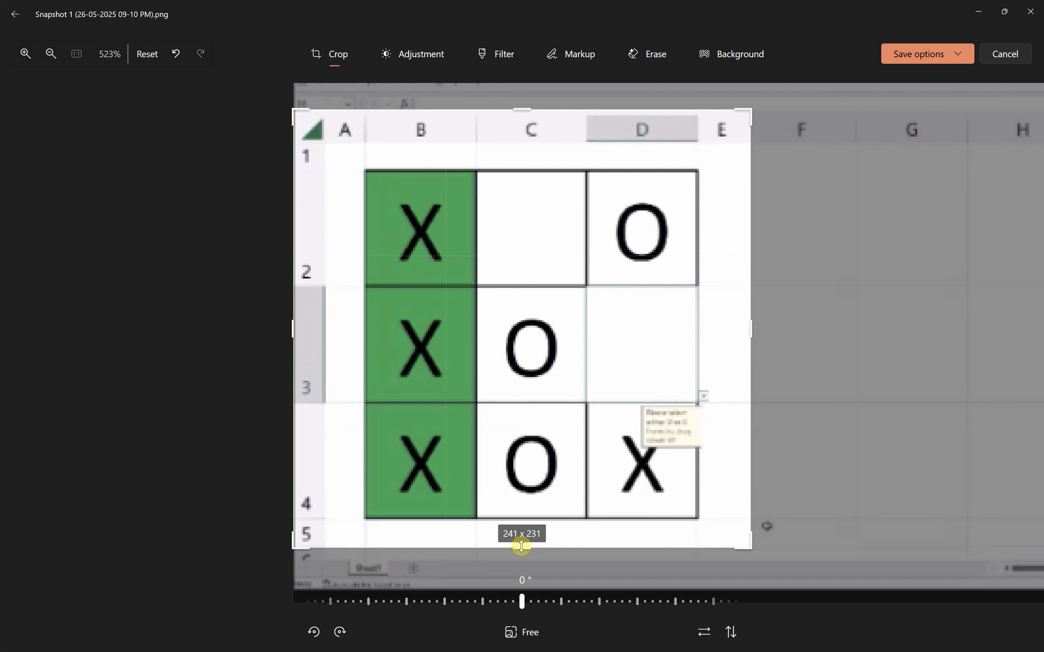
drag(755, 324, 752, 323)
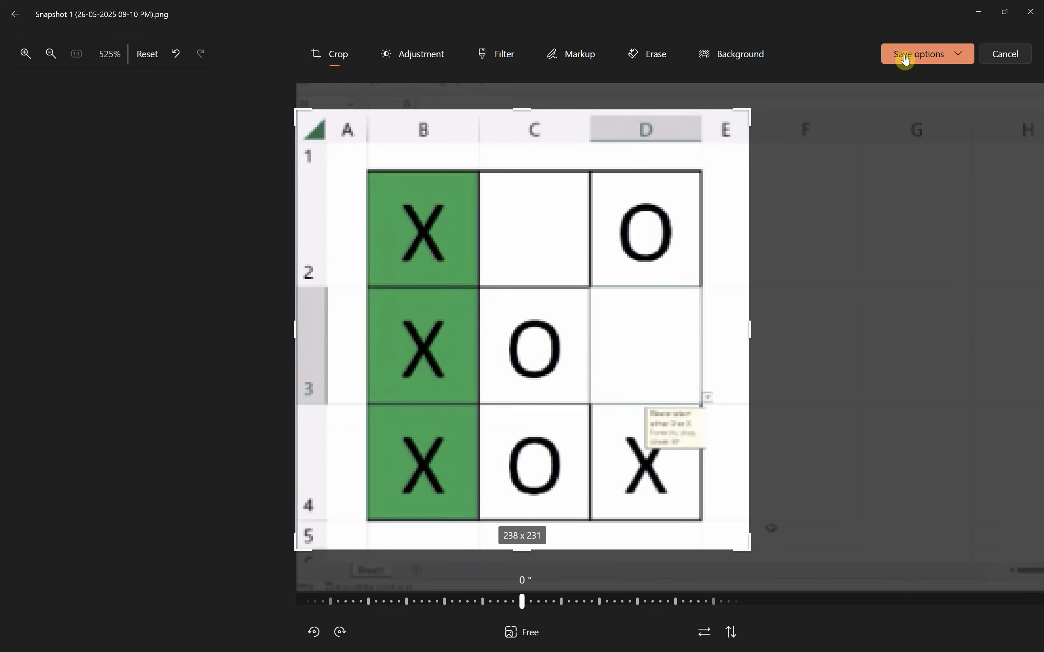
Step: Save the cropped snapshot over the original PNG and close it
click(958, 54)
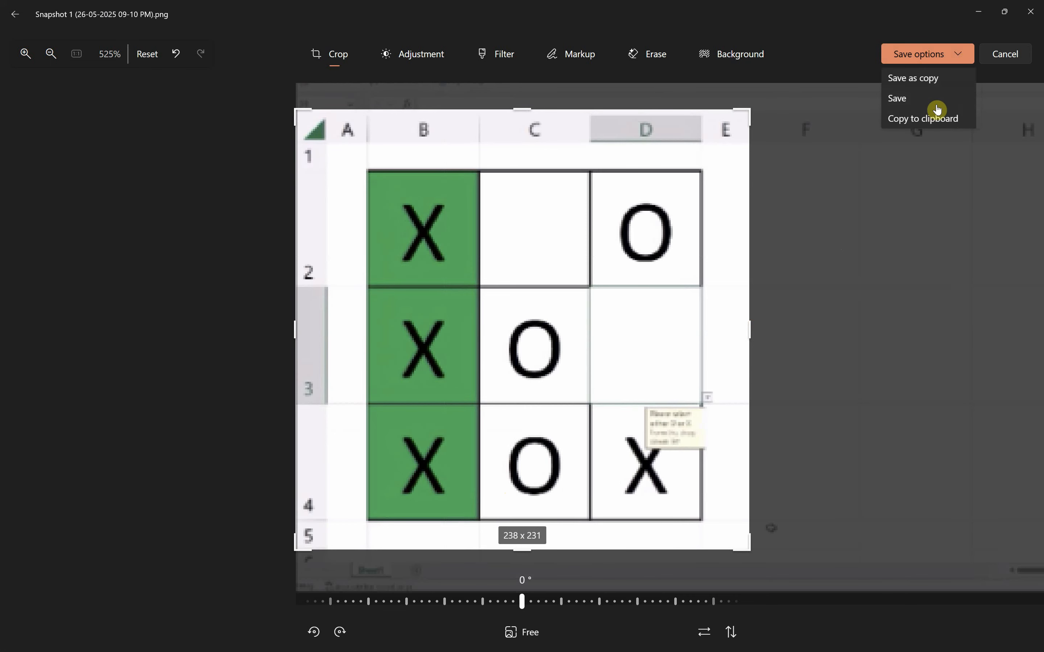
click(914, 100)
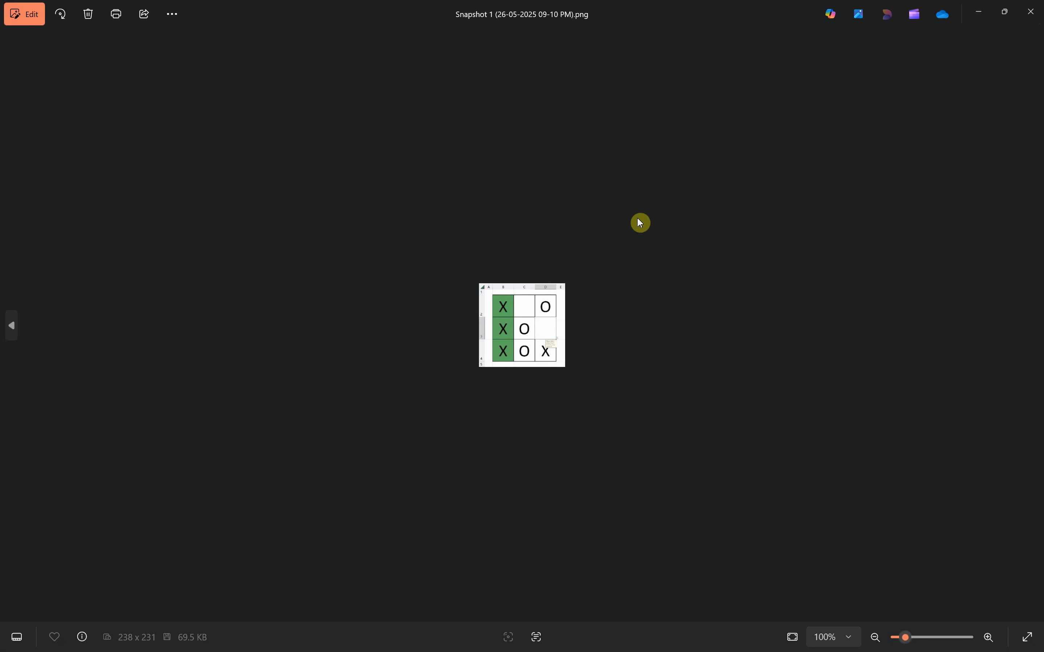
click(1037, 10)
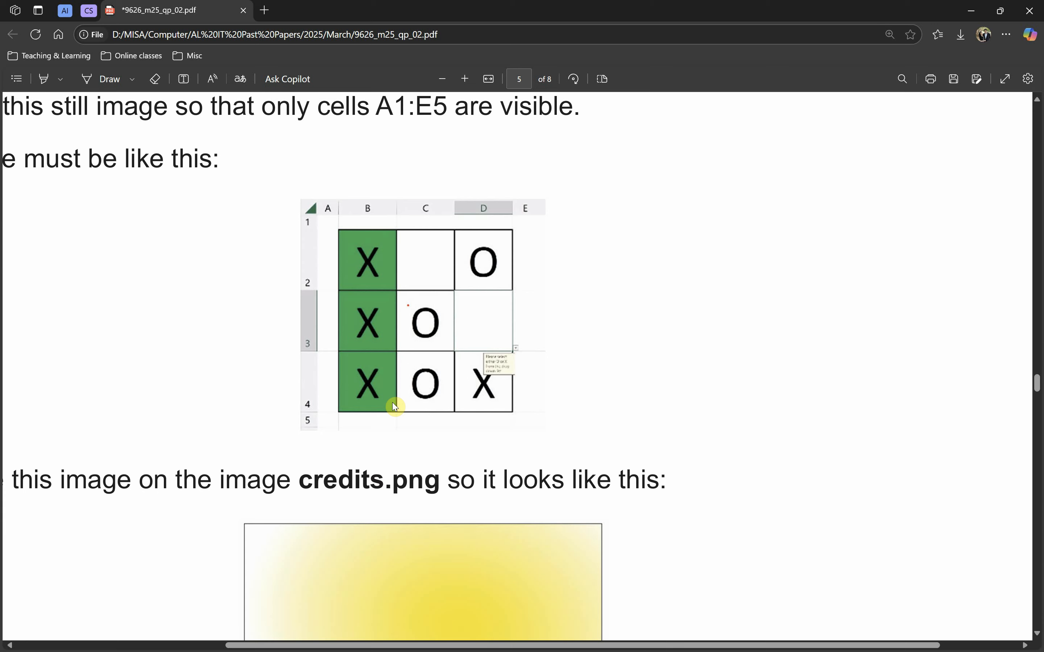
Step: Check in the exam paper how the snapshot must sit on credits.png and switch to credits.png in Photoshop
scroll(442, 428, down, 3)
scroll(482, 510, down, 2)
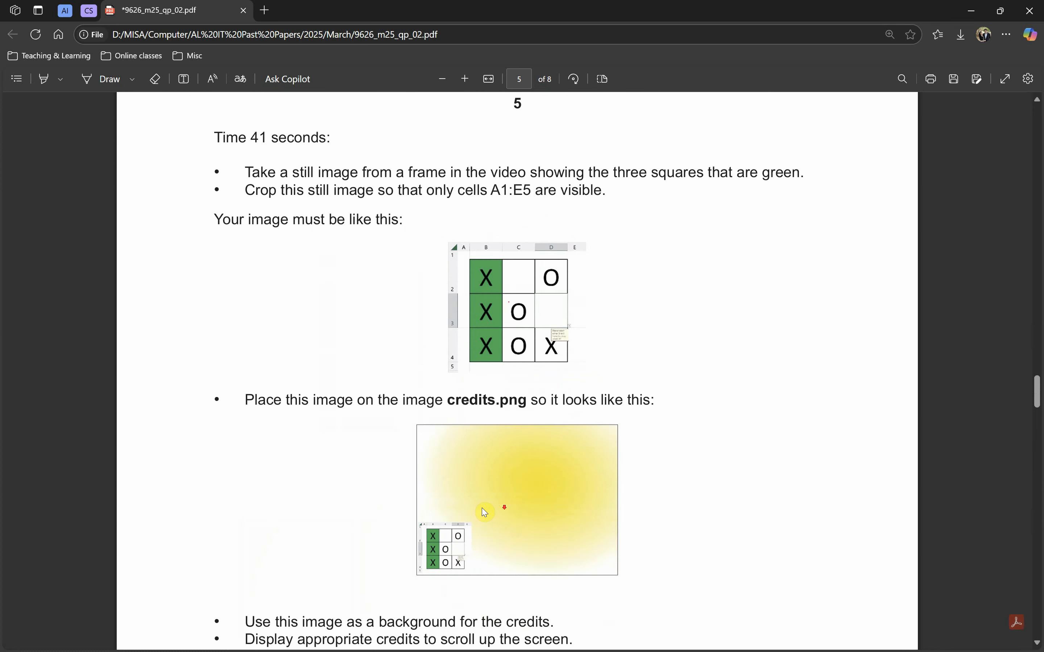
drag(243, 329, 478, 333)
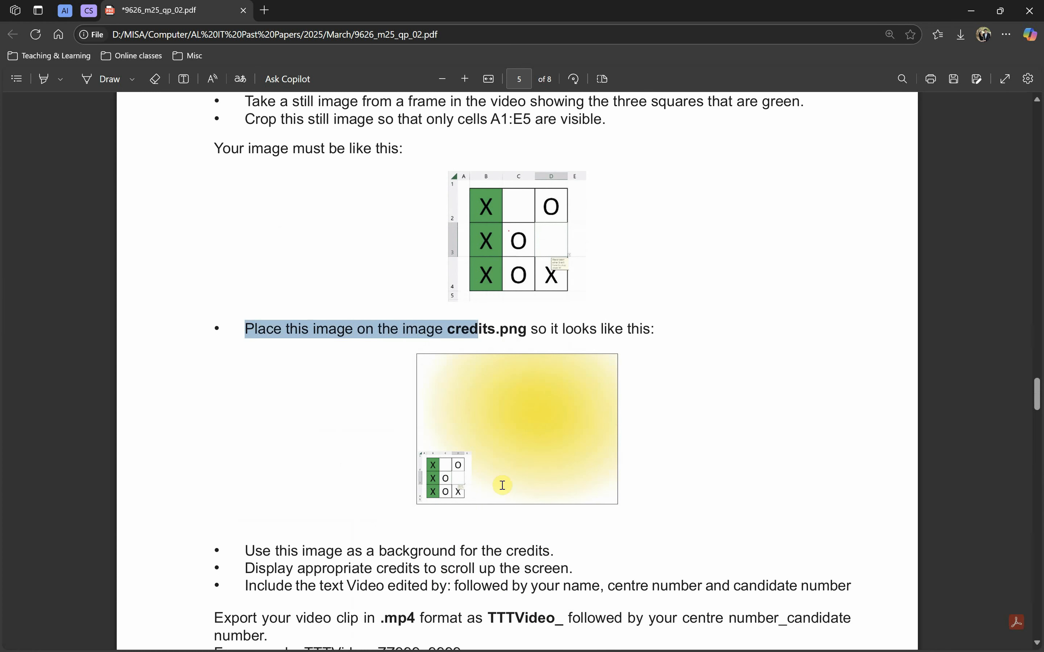
scroll(518, 445, up, 1)
click(258, 303)
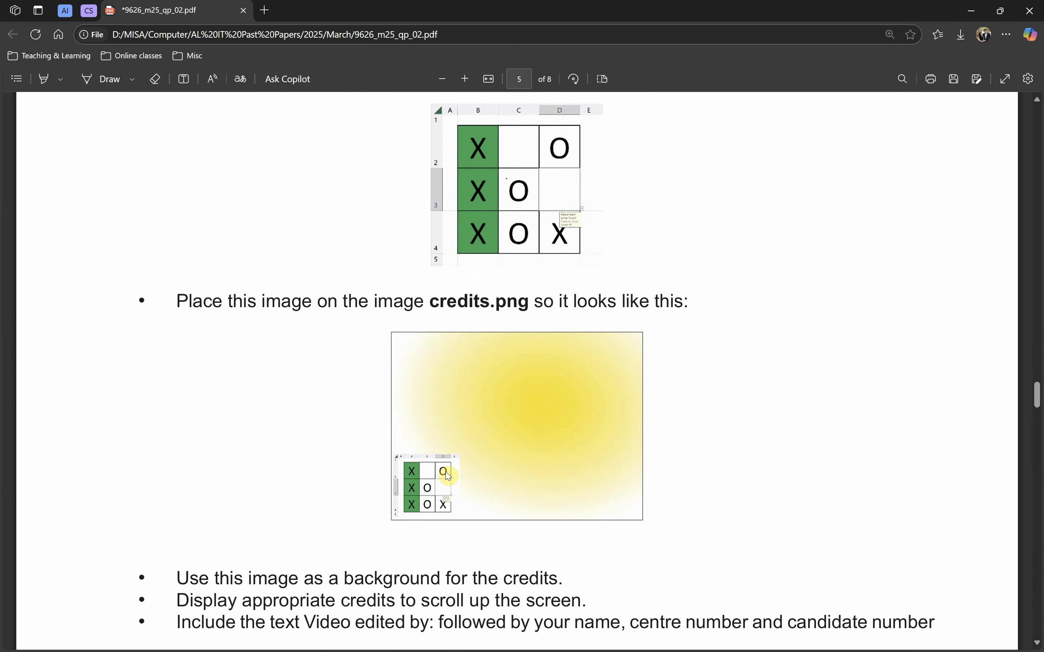
key(alt+Tab)
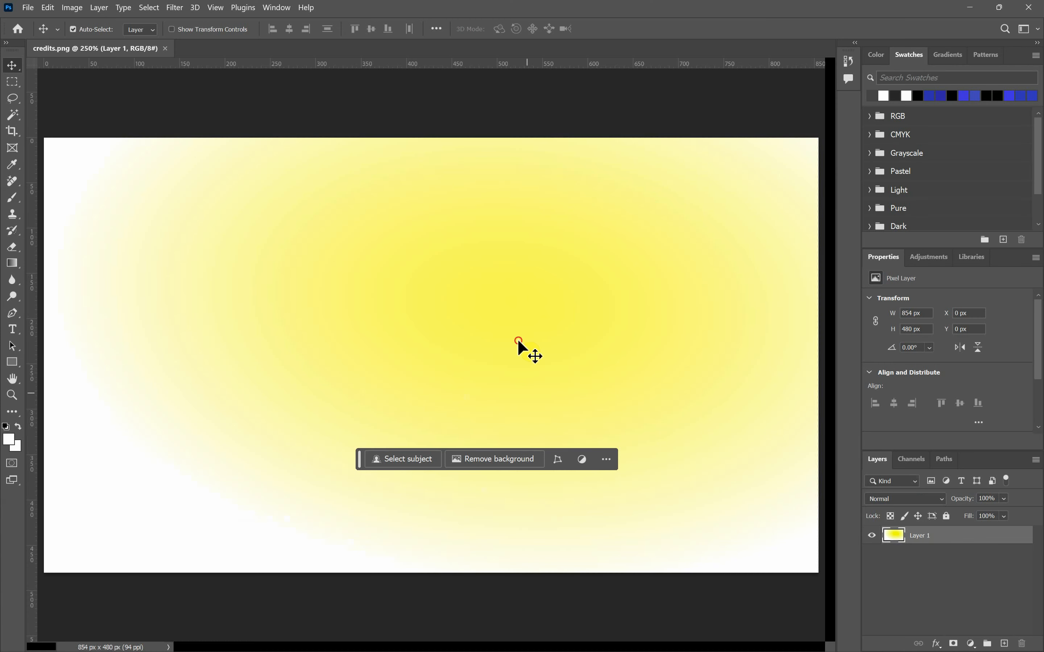
Step: Place the cropped Snapshot 1 PNG from the source files folder onto the credits.png canvas
key(alt+Tab)
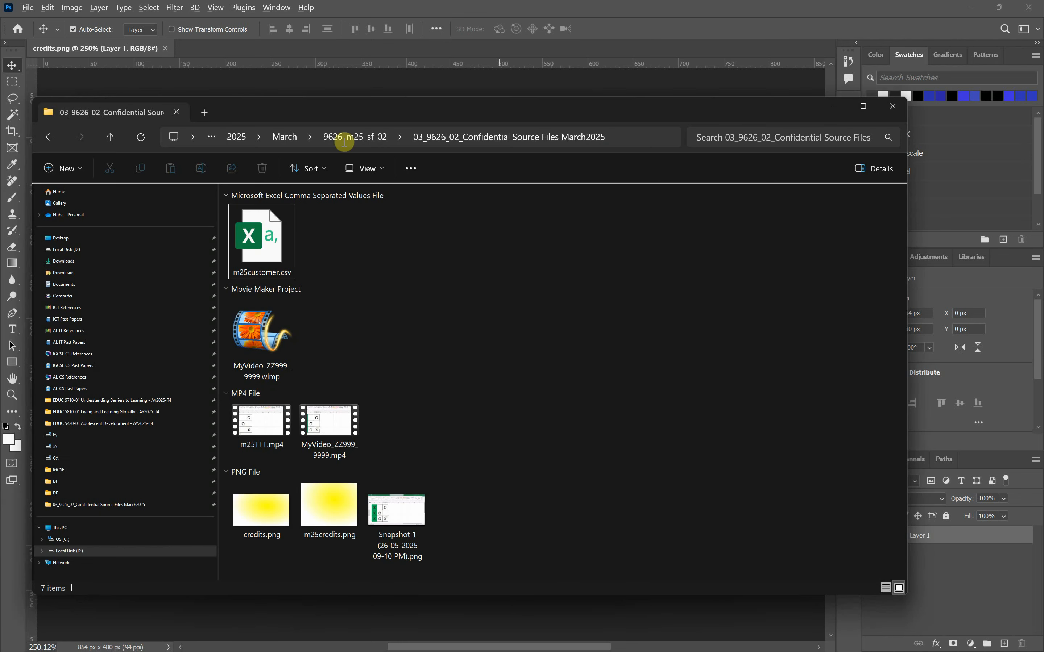
drag(335, 114, 652, 103)
mouse_move(724, 521)
mouse_down()
mouse_move(517, 522)
mouse_move(716, 524)
mouse_up()
click(464, 127)
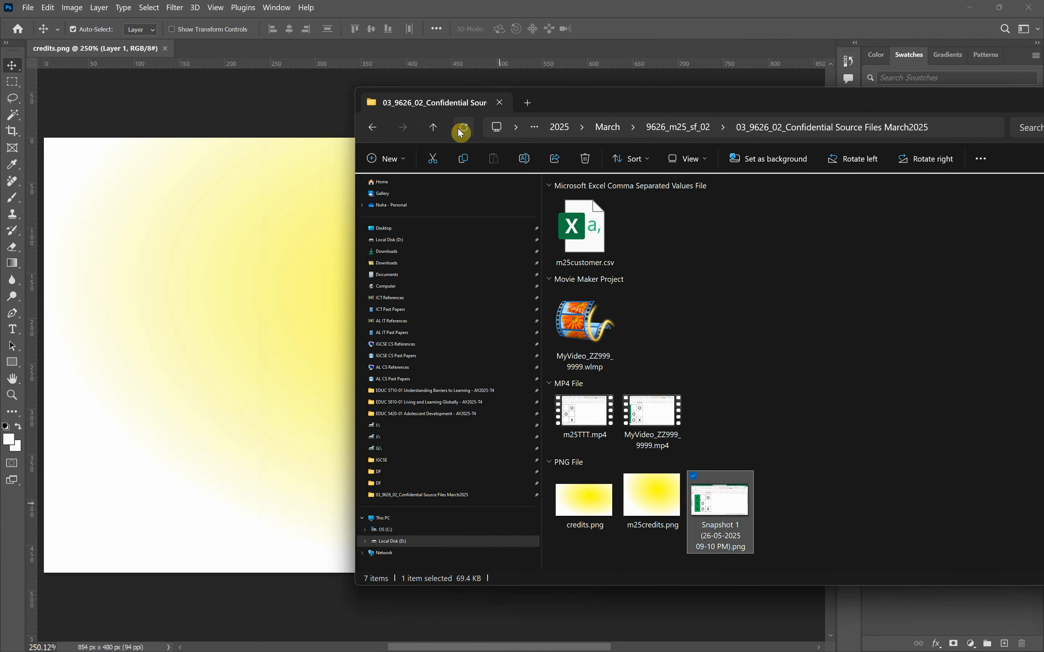
drag(716, 531, 221, 458)
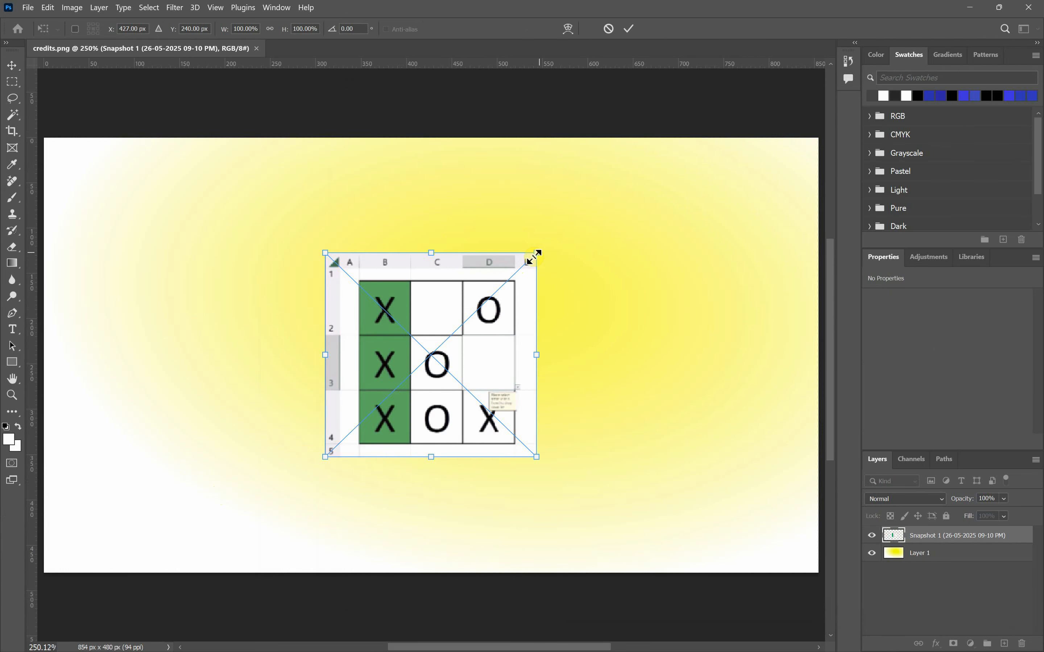
Step: Scale the placed snapshot to about 42% and move it to the lower-left of the canvas, at X 0 px, Y 380 px
drag(535, 253, 397, 361)
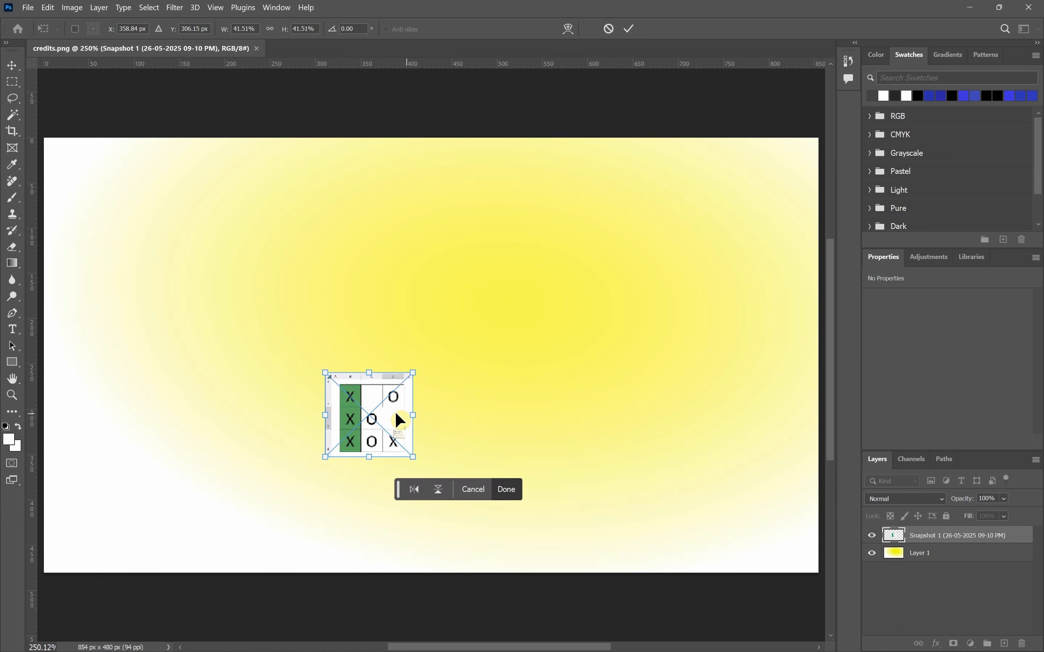
drag(334, 428, 135, 514)
key(Return)
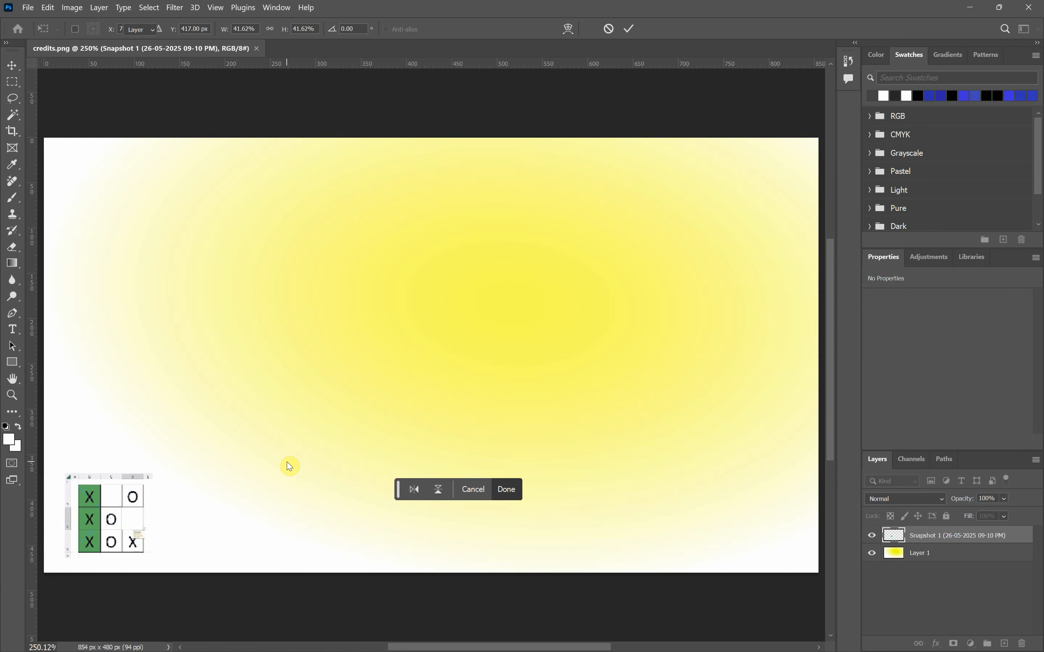
key(alt+Tab)
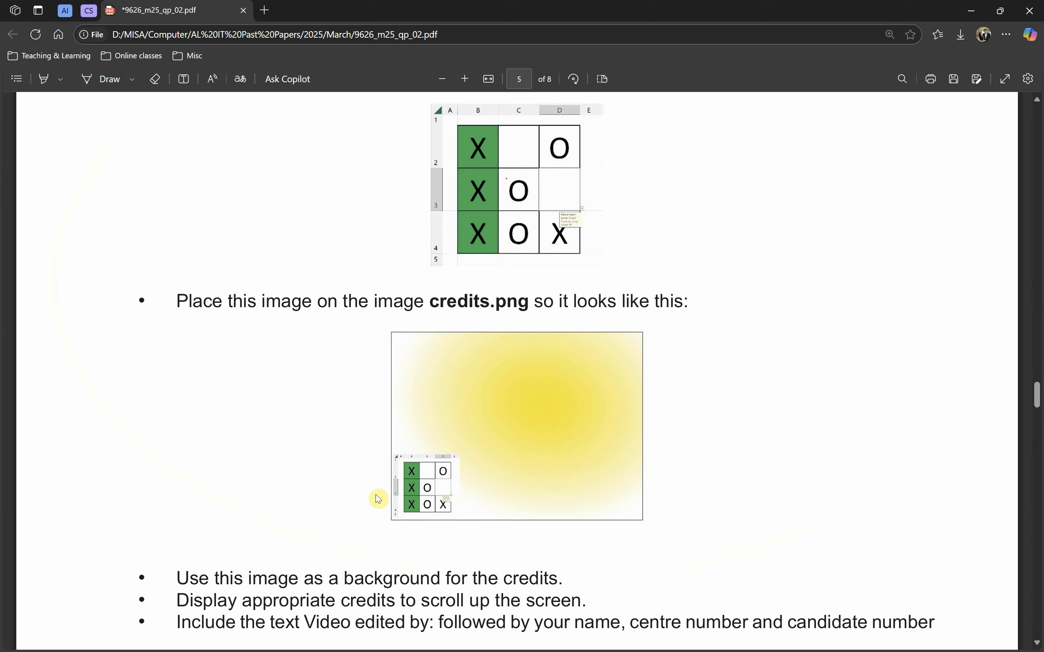
key(alt+Tab)
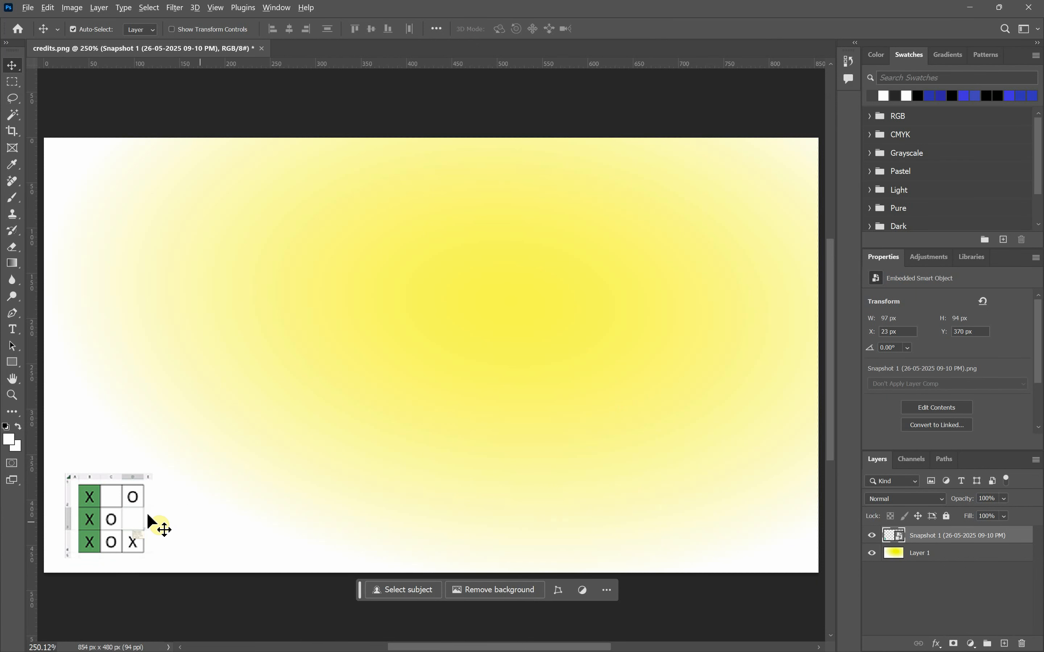
drag(147, 515, 111, 513)
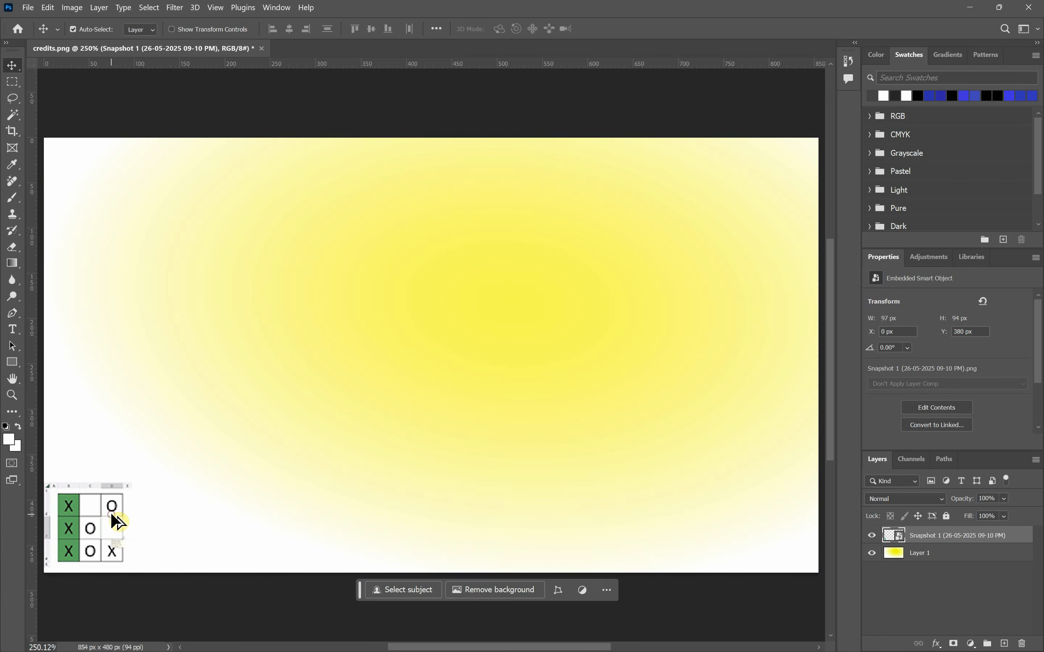
Step: Compare the layout with the exam paper and enlarge the snapshot to about 48% (111 x 108 px), keeping it at the canvas's left edge
key(alt+Tab)
key(alt+Tab)
click(413, 462)
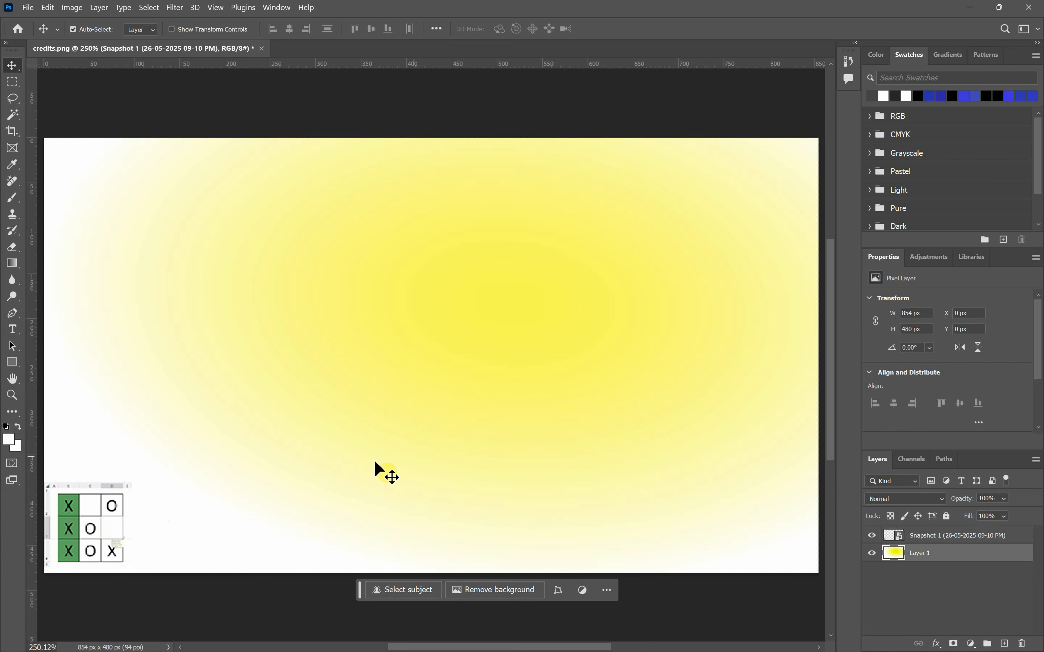
click(100, 500)
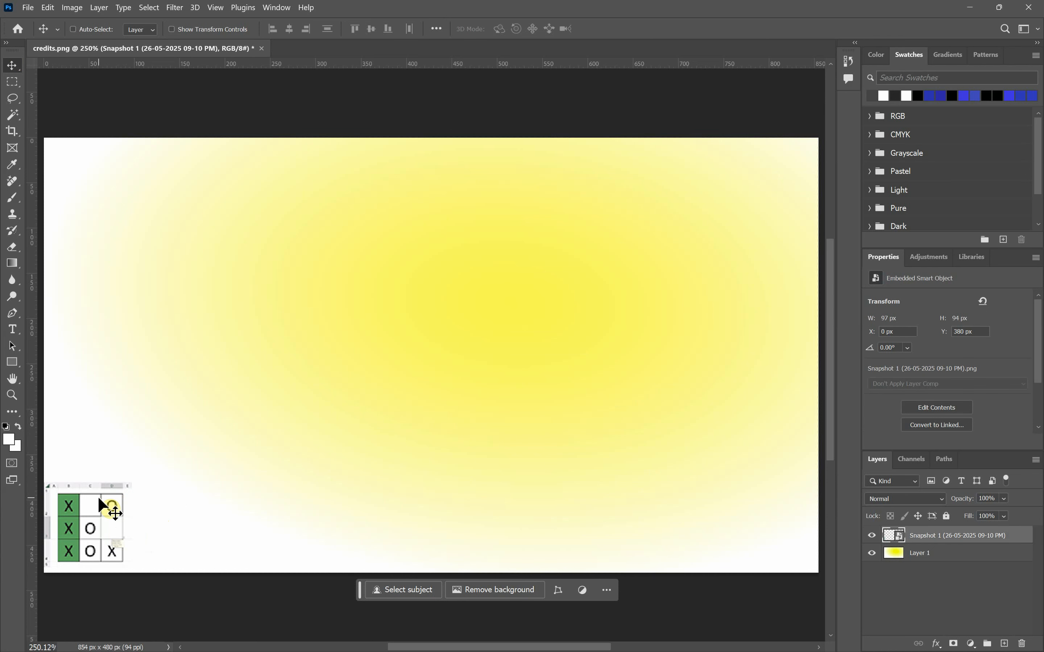
key(ctrl+t)
drag(132, 482, 145, 469)
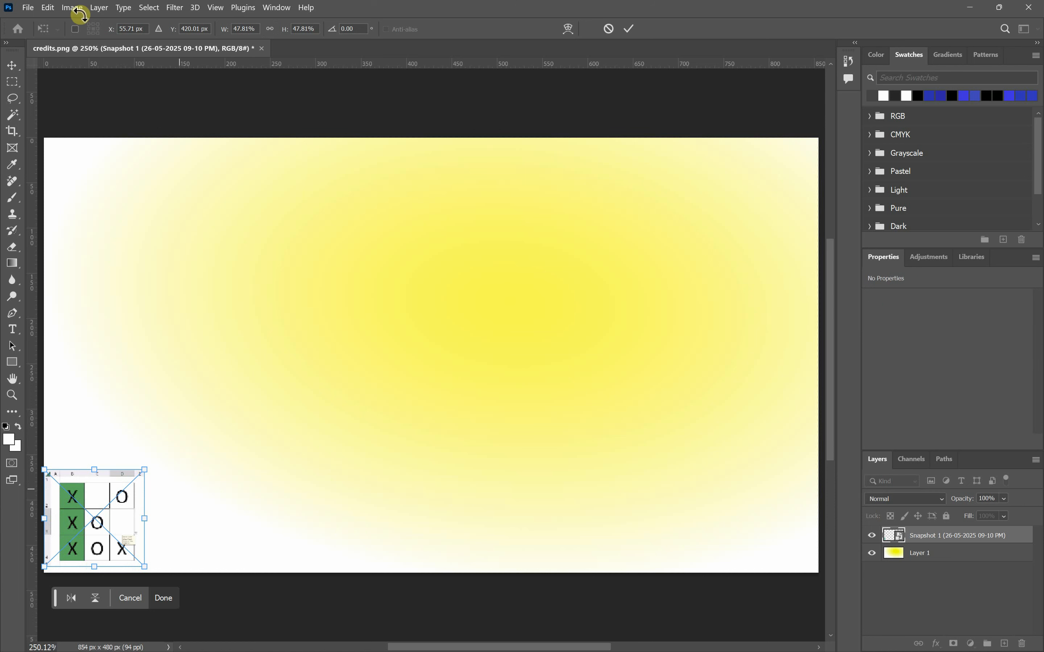
click(11, 65)
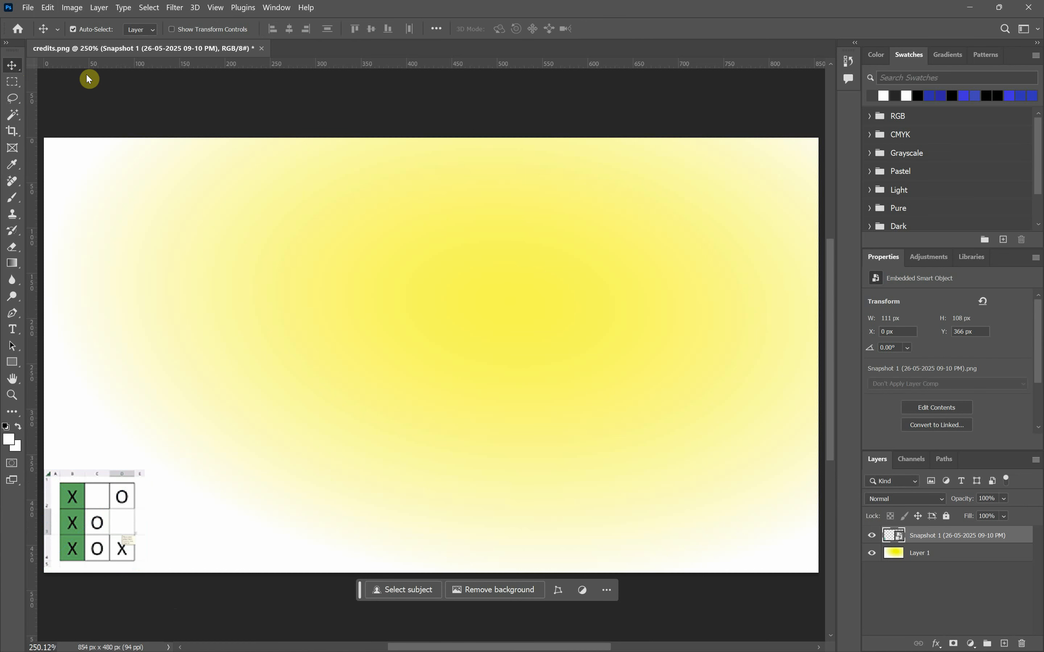
click(27, 12)
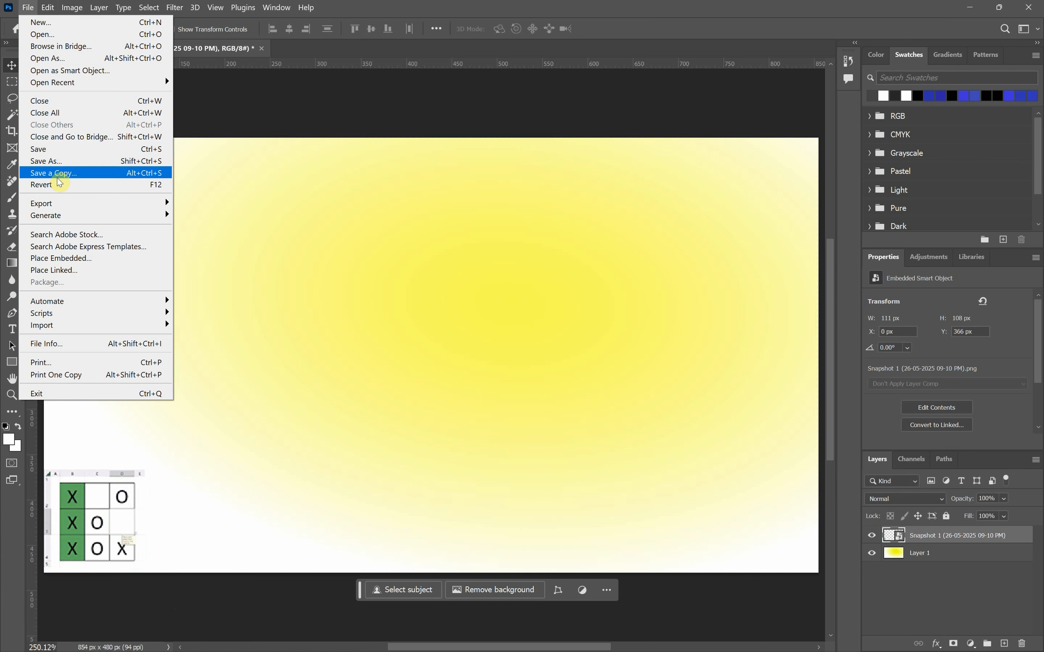
click(56, 162)
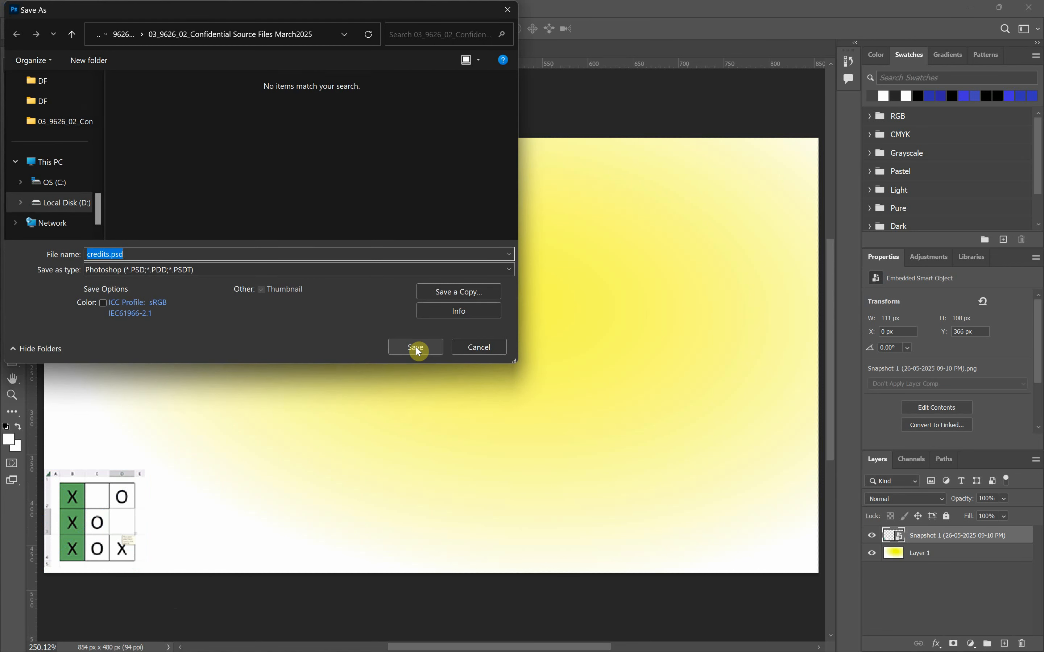
double_click(108, 254)
click(109, 254)
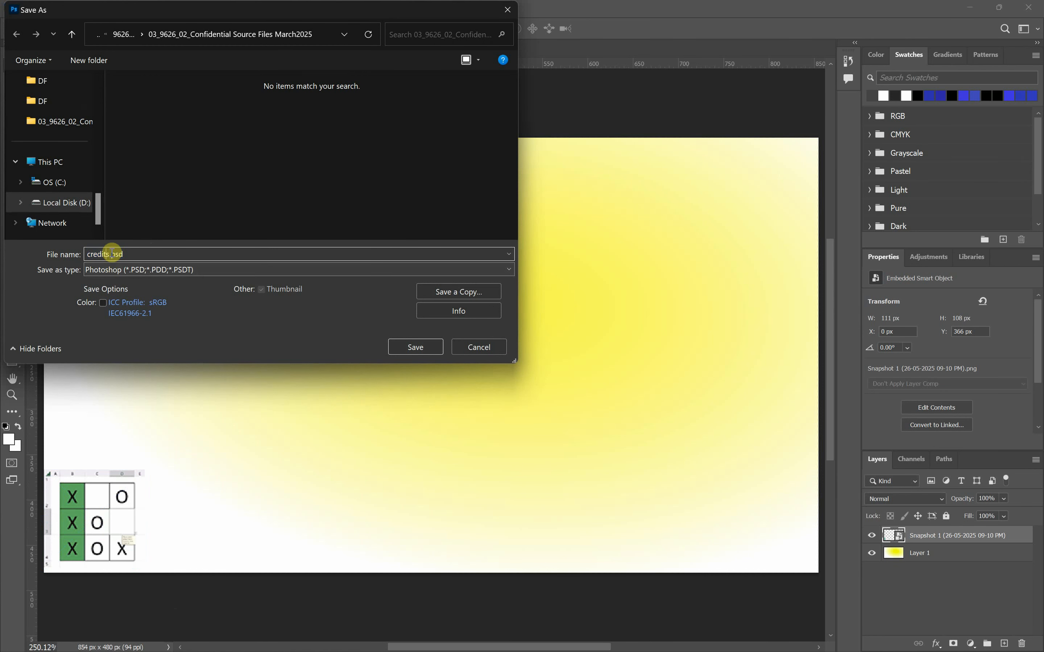
click(168, 272)
click(247, 273)
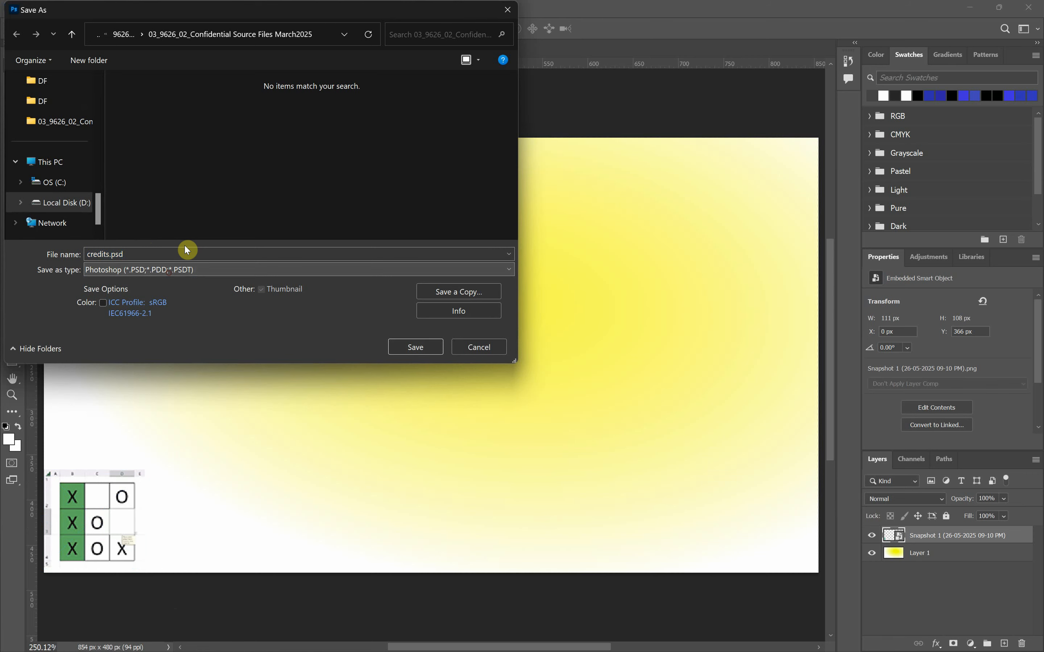
click(474, 348)
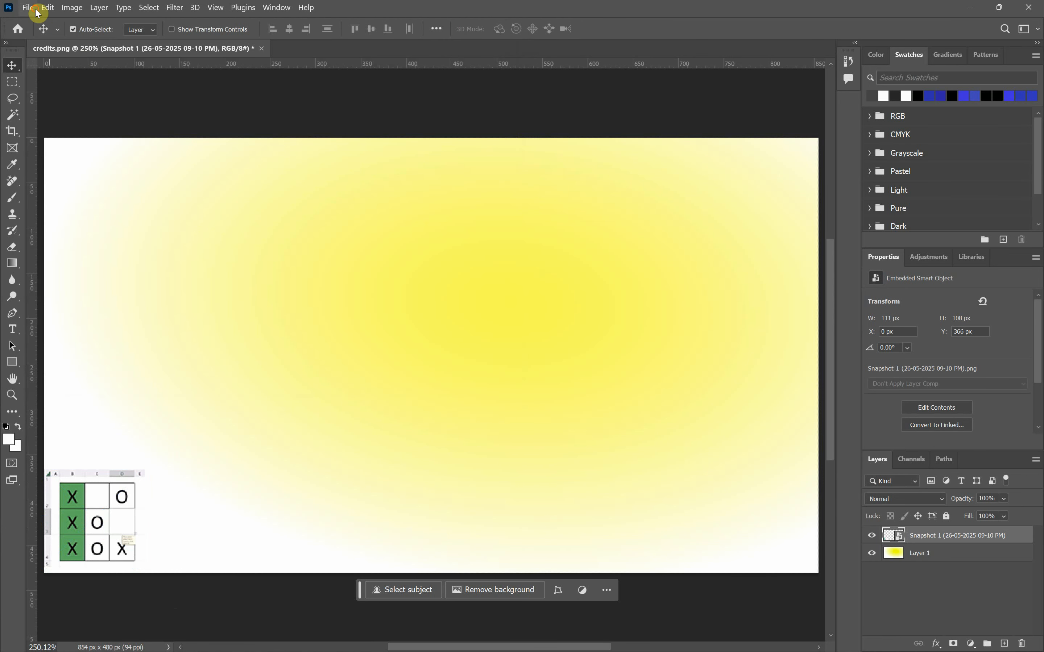
Step: Export the composed image as a PNG named credits2.png in the source files folder
click(28, 7)
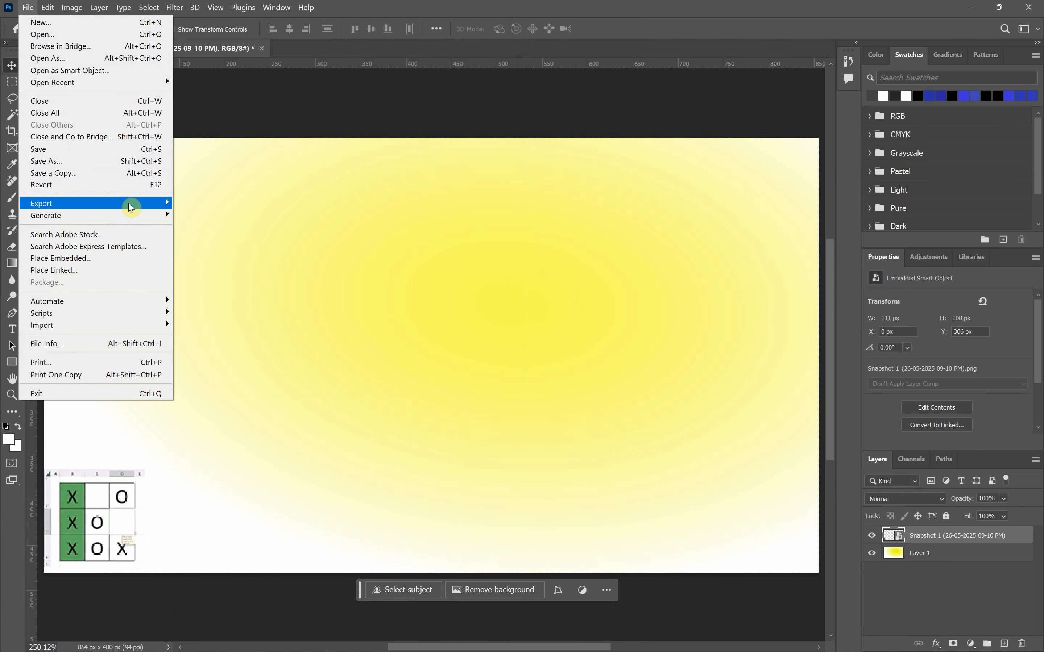
mouse_move(147, 204)
click(231, 204)
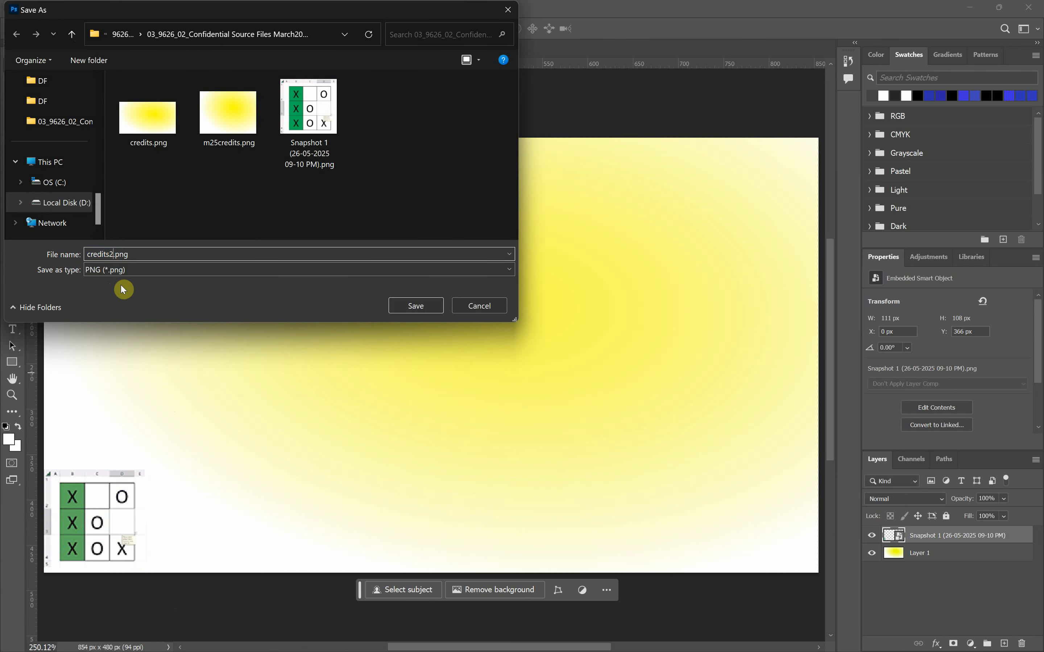
click(424, 311)
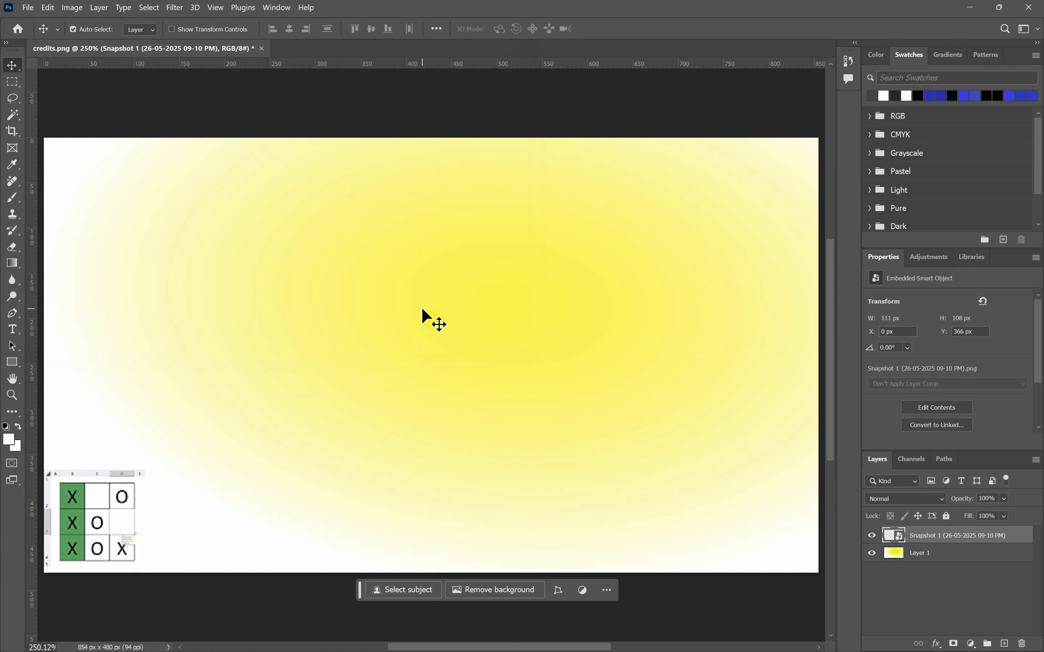
Step: Check credits2.png in the source files folder and quit Photoshop without saving the changes to credits.png
key(alt+Tab)
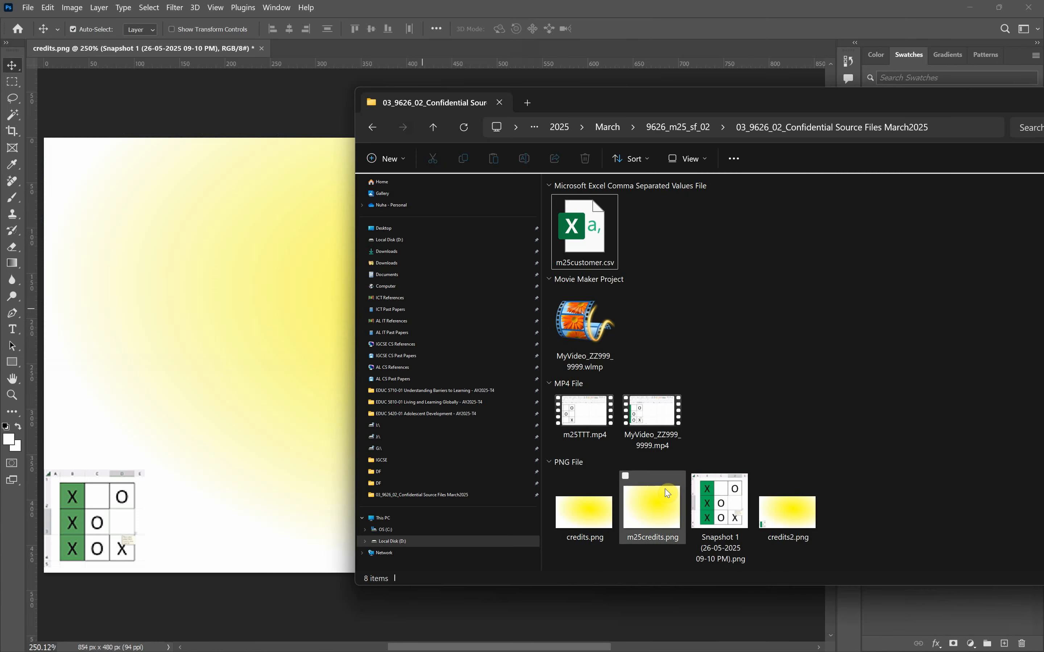
click(783, 498)
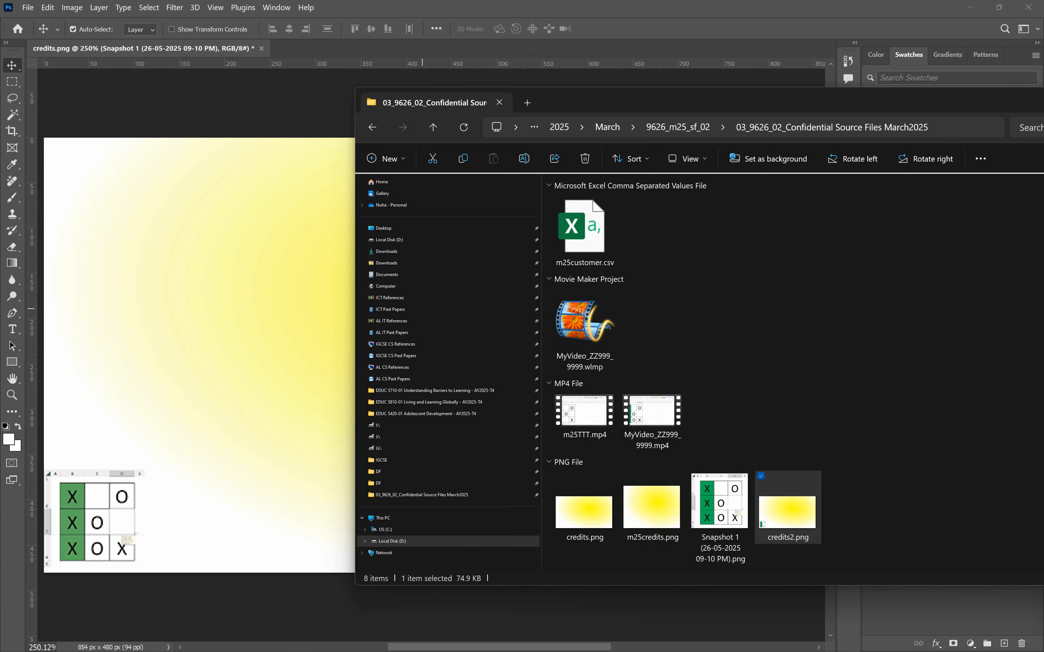
key(alt+Tab)
click(1028, 6)
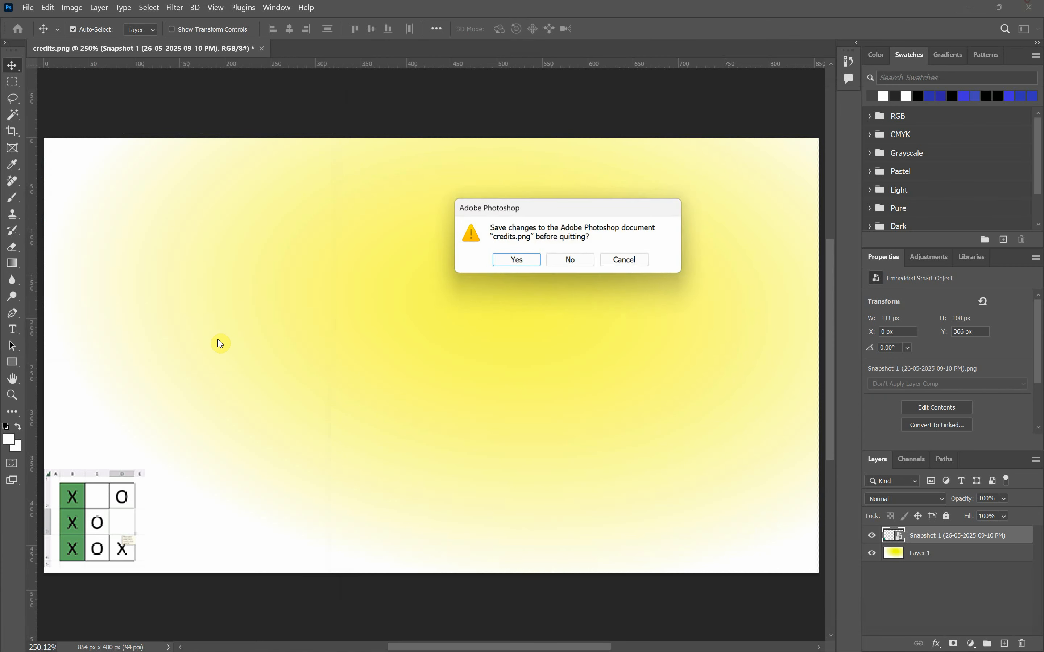
click(594, 261)
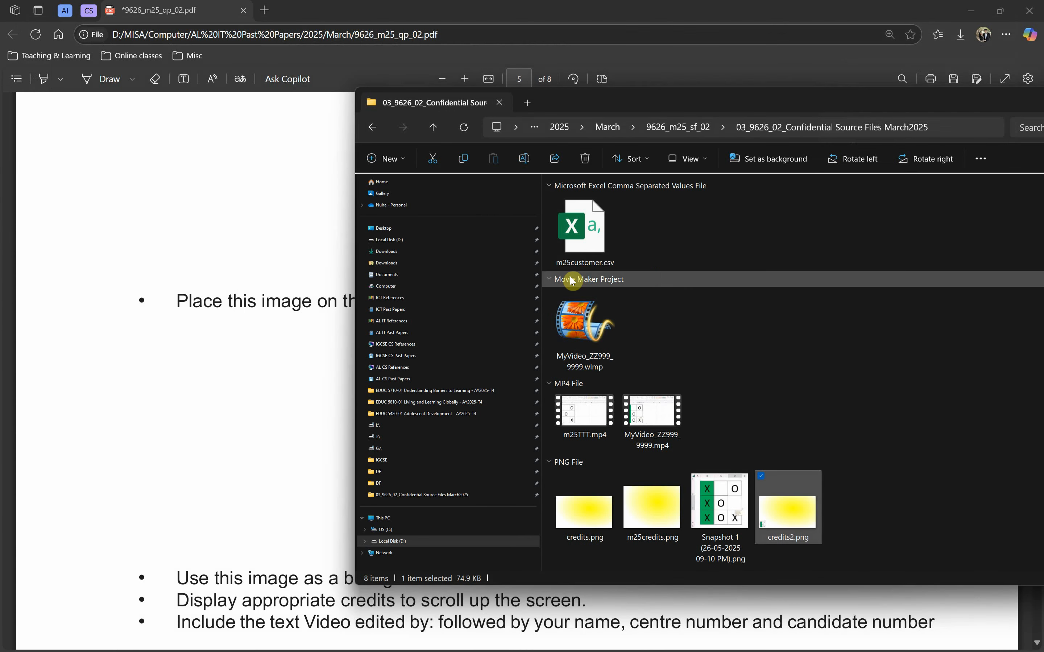
Step: Read the exam paper's requirements for the credits background, the scrolling credits text and the video export
key(alt+Tab)
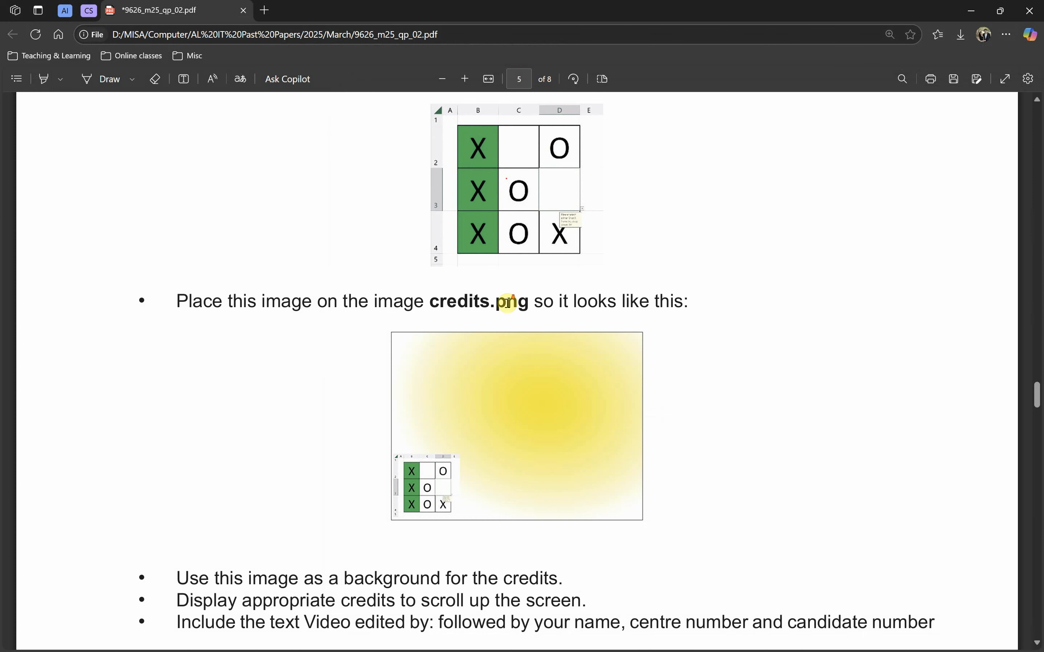
scroll(505, 303, down, 4)
scroll(242, 410, up, 8)
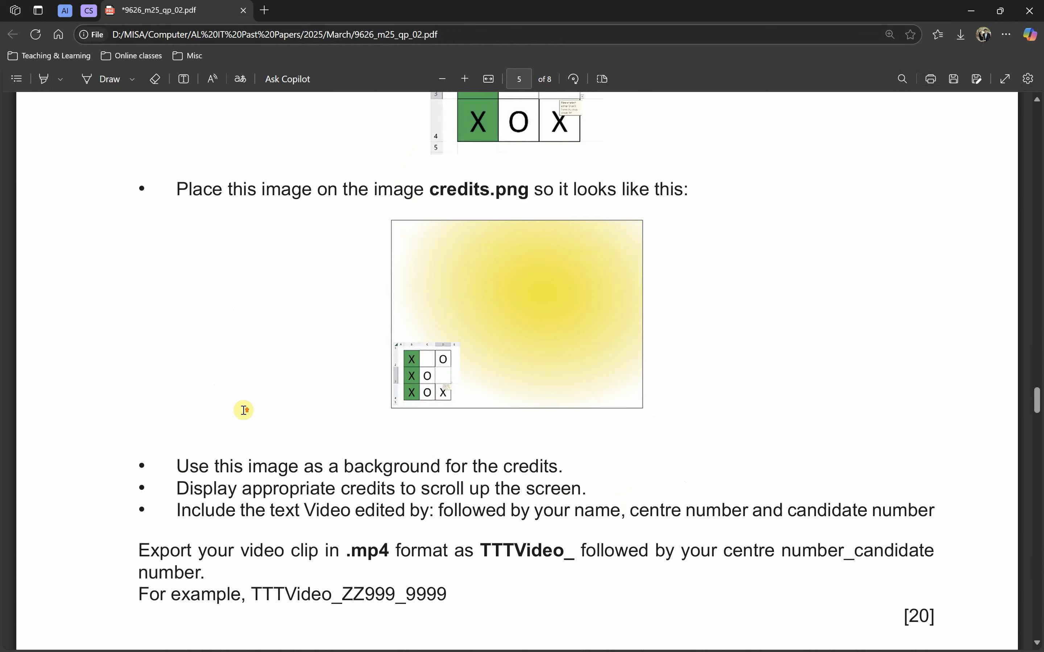
scroll(261, 419, down, 10)
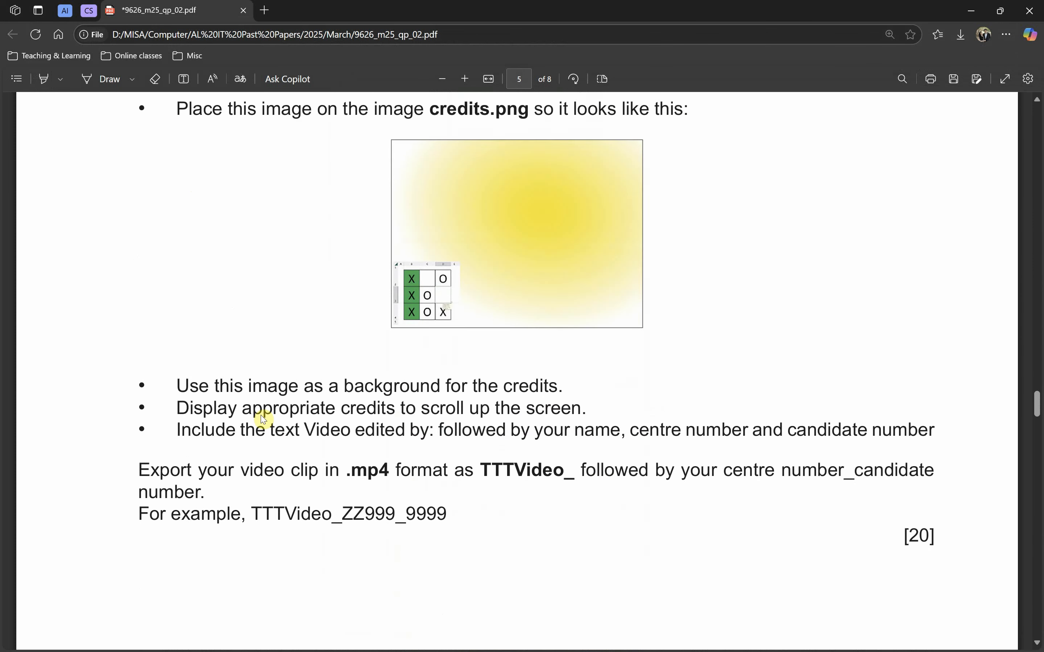
drag(179, 261, 397, 265)
Step: Add credits2.png from the source files folder to the end of the Movie Maker timeline
key(alt+Tab)
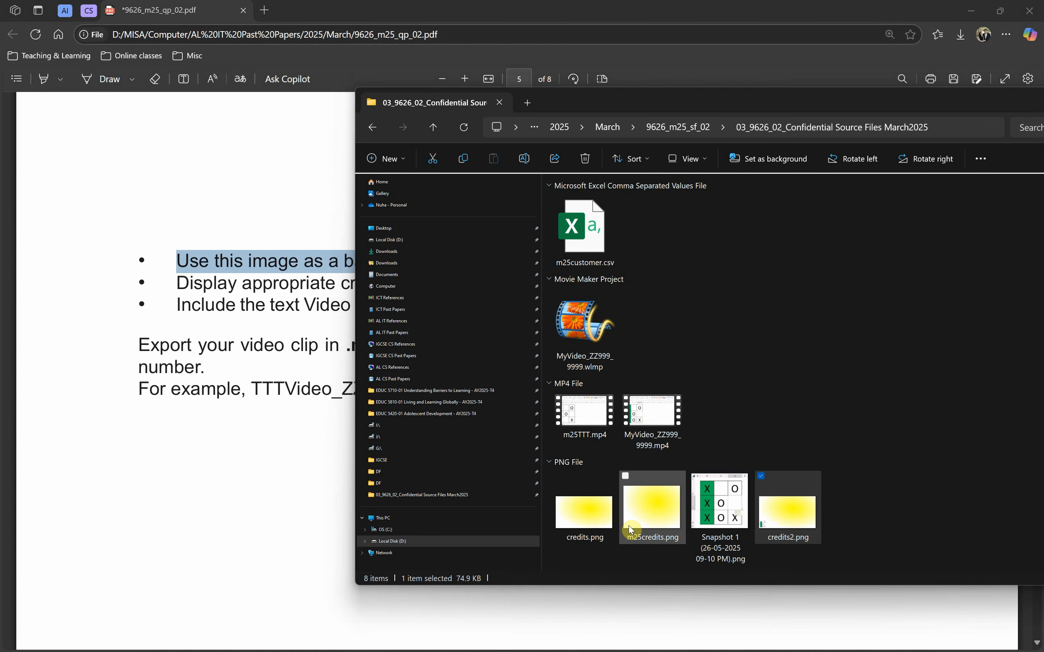
key(alt+Tab)
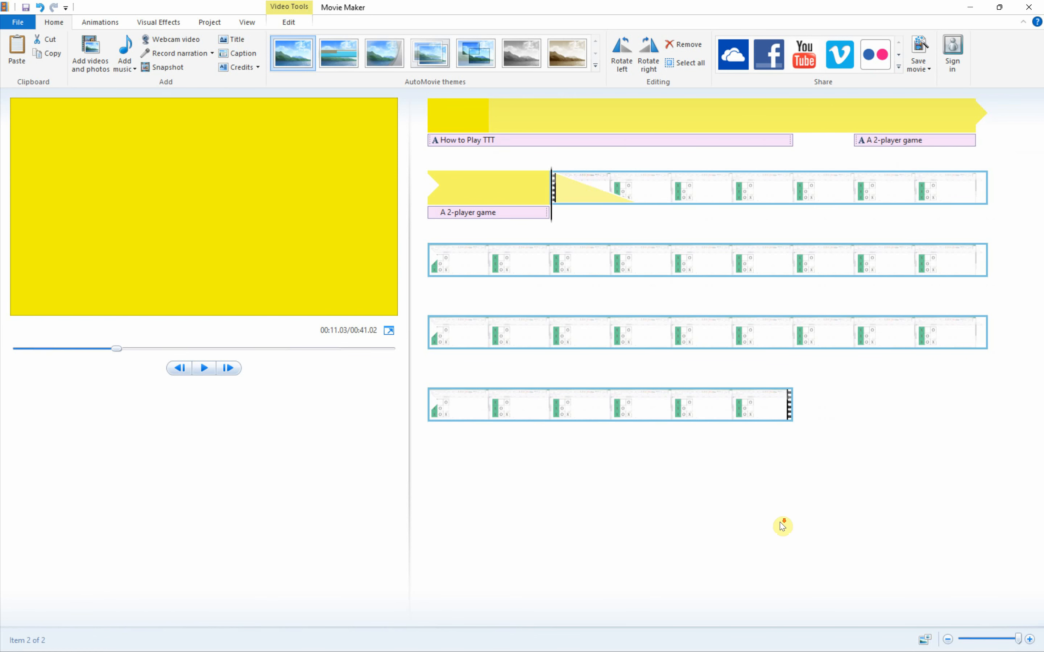
click(949, 638)
click(949, 638)
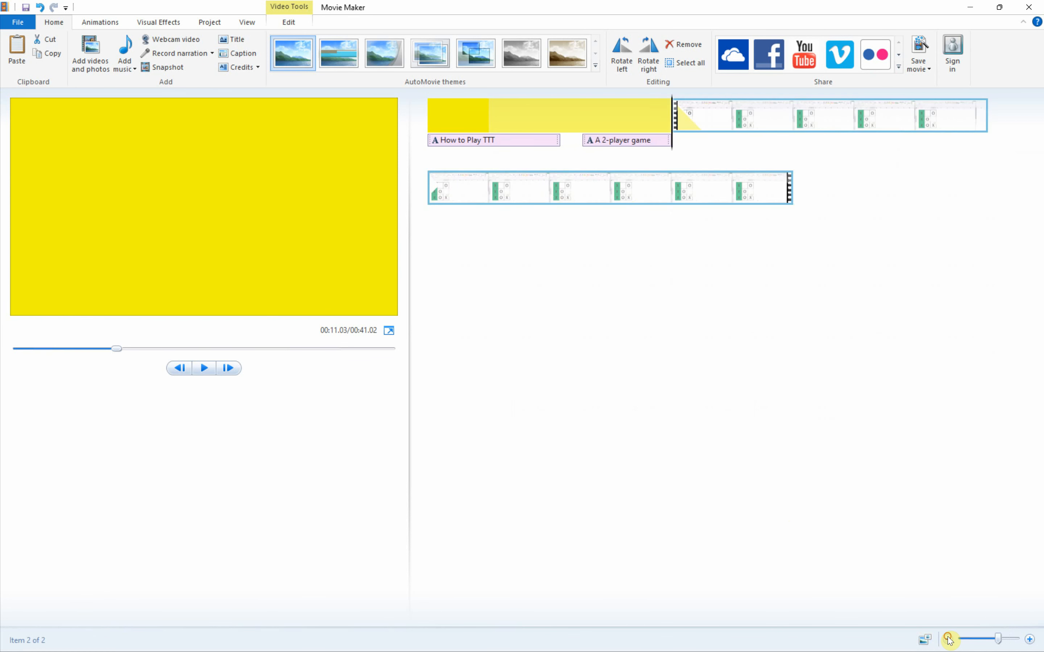
key(alt+Tab)
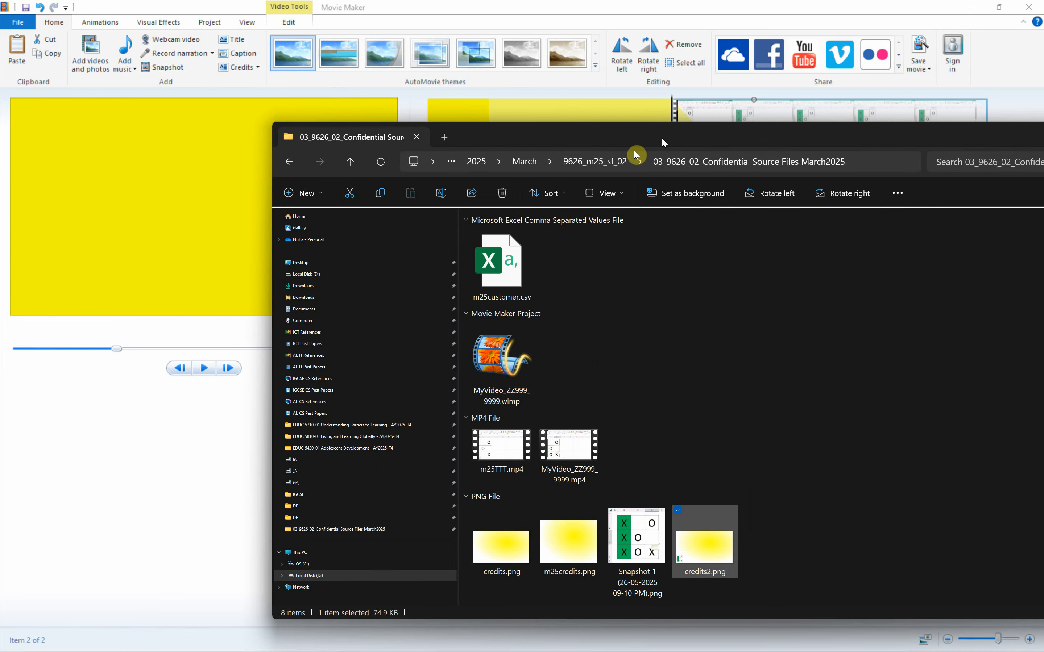
drag(661, 138, 496, 196)
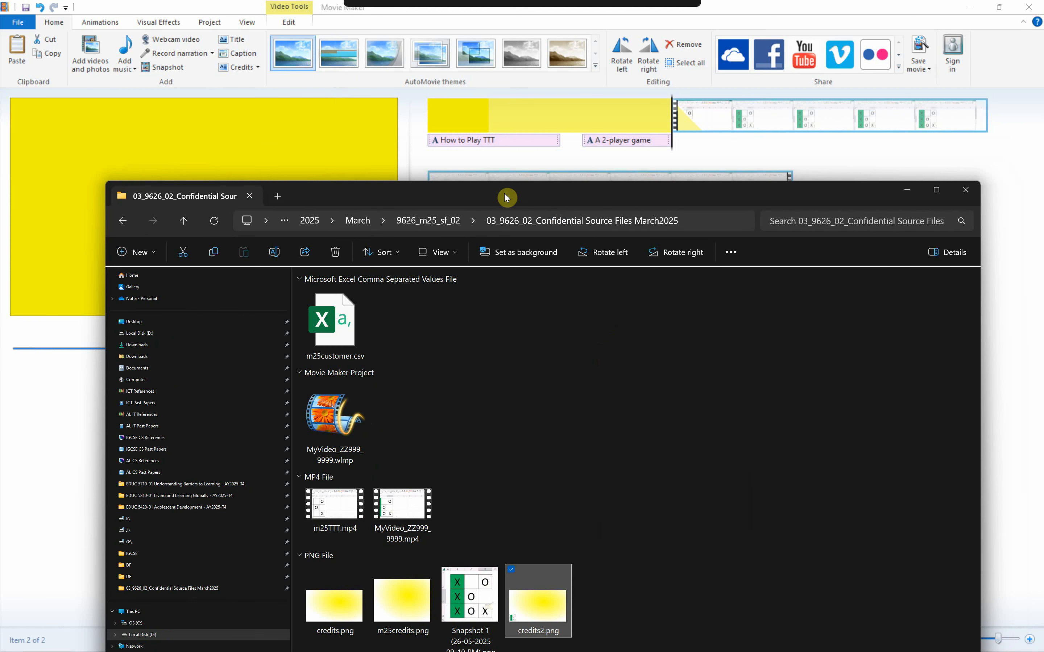
drag(569, 617, 822, 171)
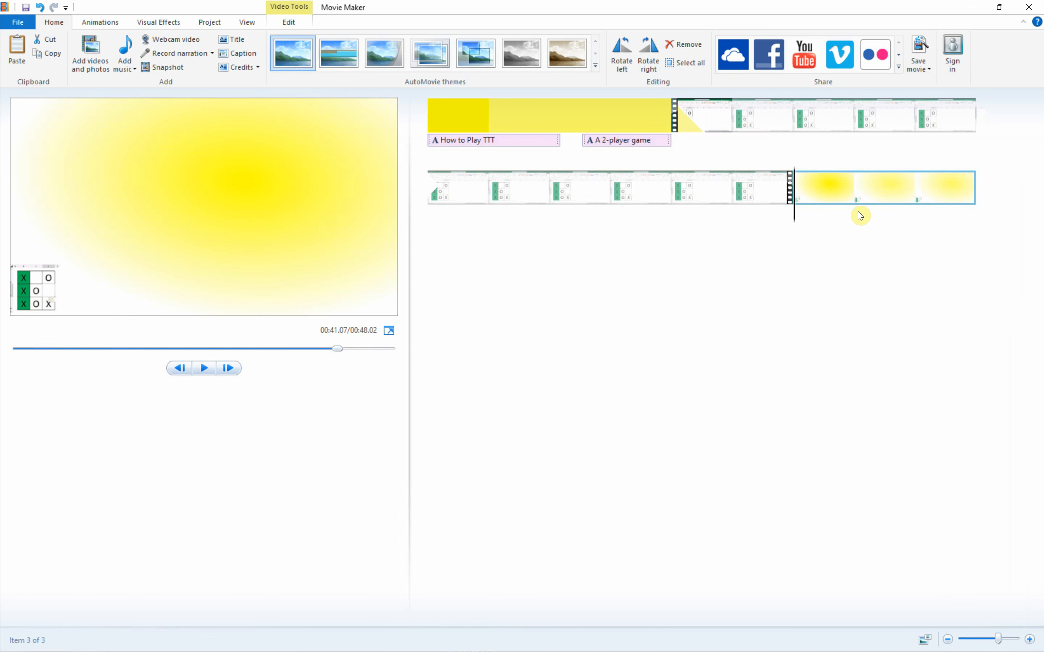
Step: Try adding a credits clip after the credits2.png clip, and clear both from the timeline
key(alt)
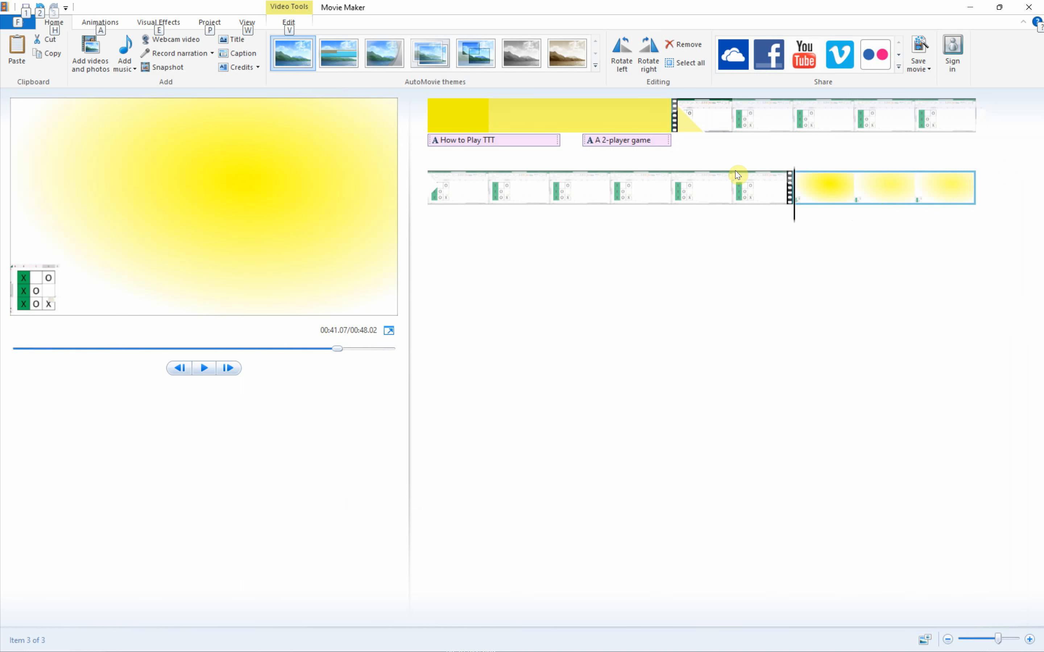
drag(795, 217, 1000, 225)
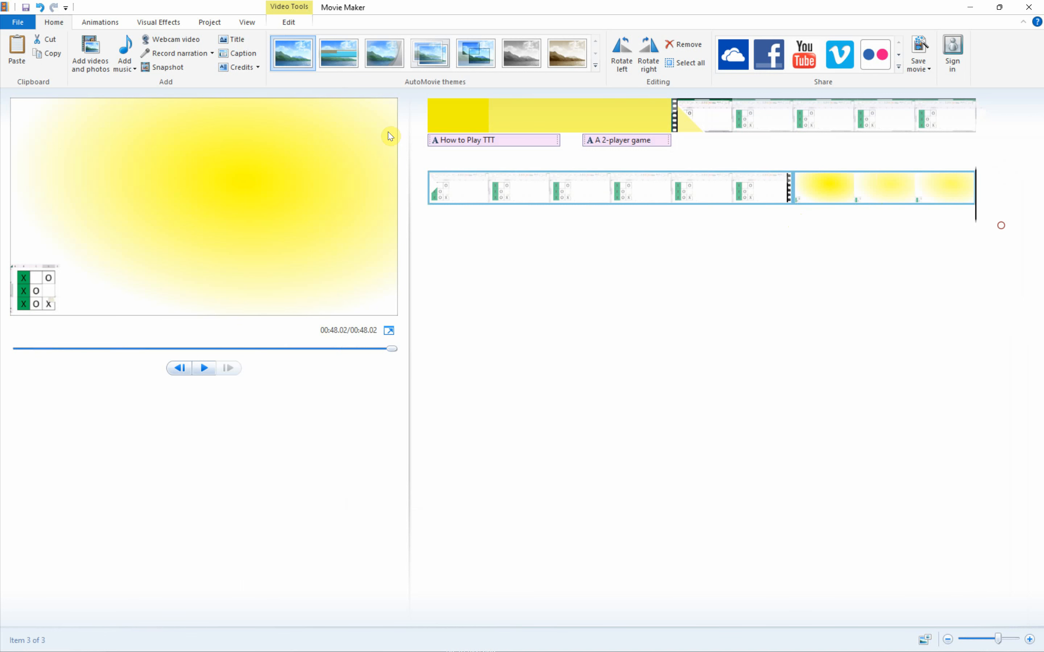
click(240, 68)
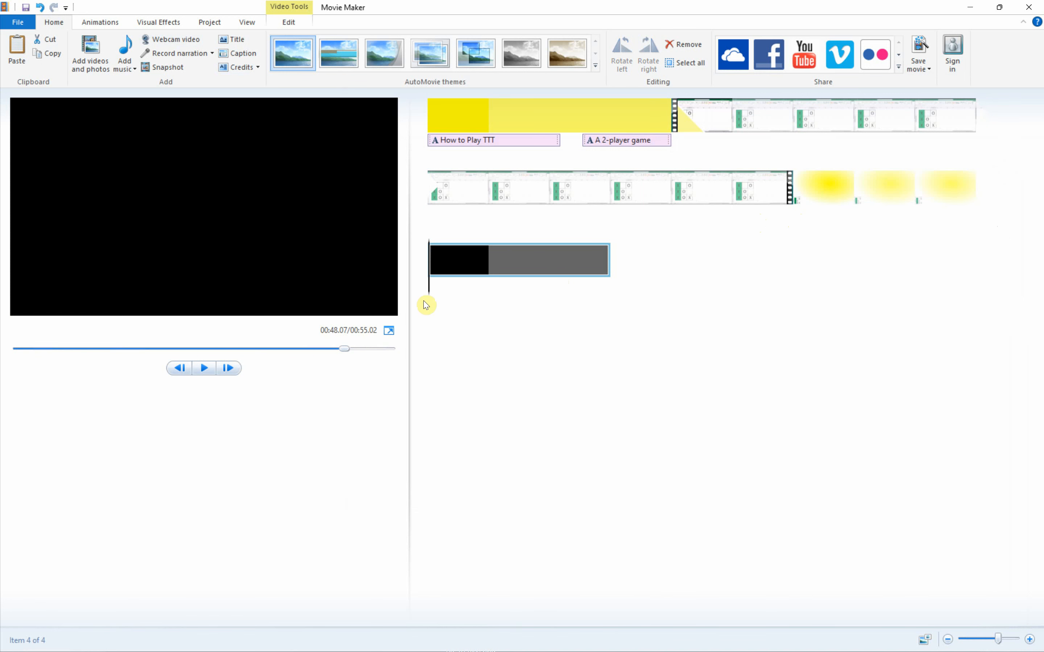
drag(429, 287, 561, 284)
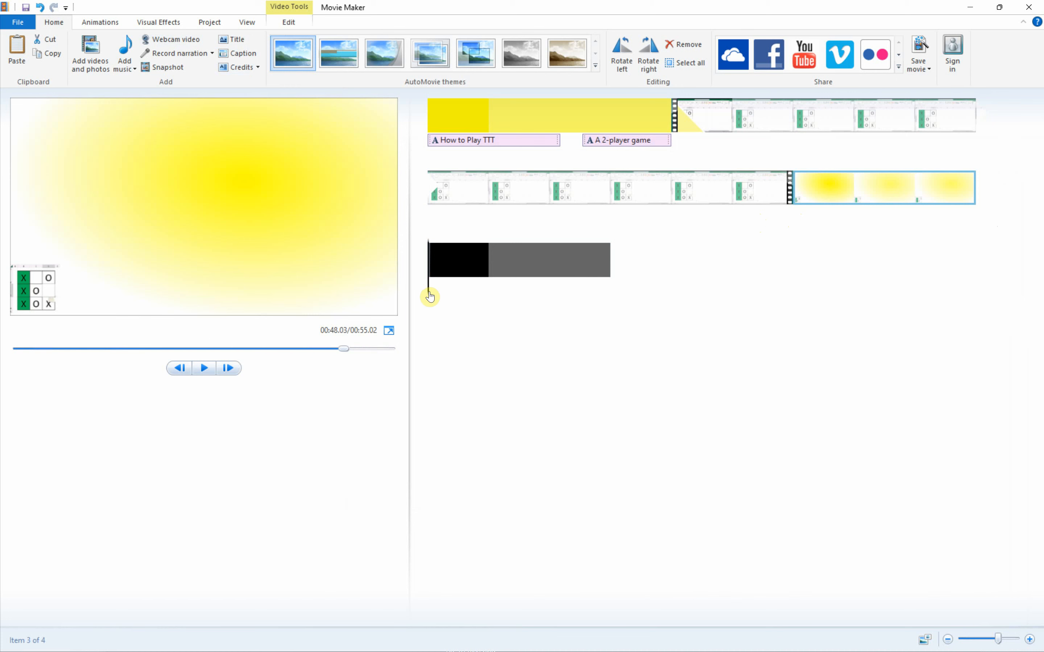
mouse_move(430, 297)
mouse_down()
mouse_move(548, 291)
mouse_move(428, 297)
mouse_up()
key(ctrl+z)
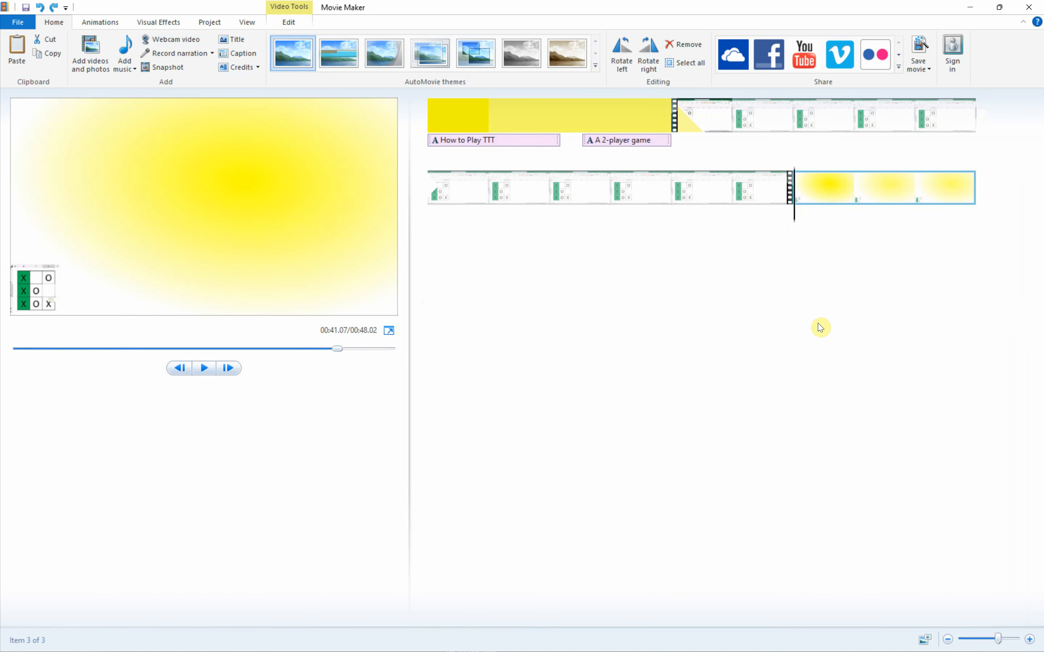
key(Delete)
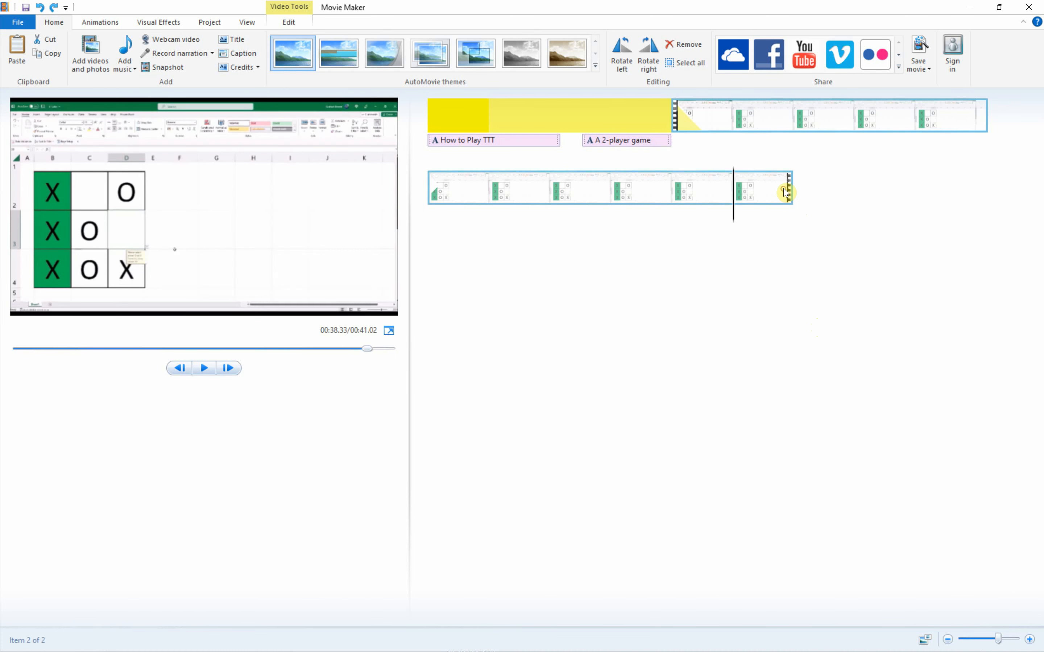
Step: Add a credits clip at the end of the video and place credits2.png from the source files folder after it
click(855, 231)
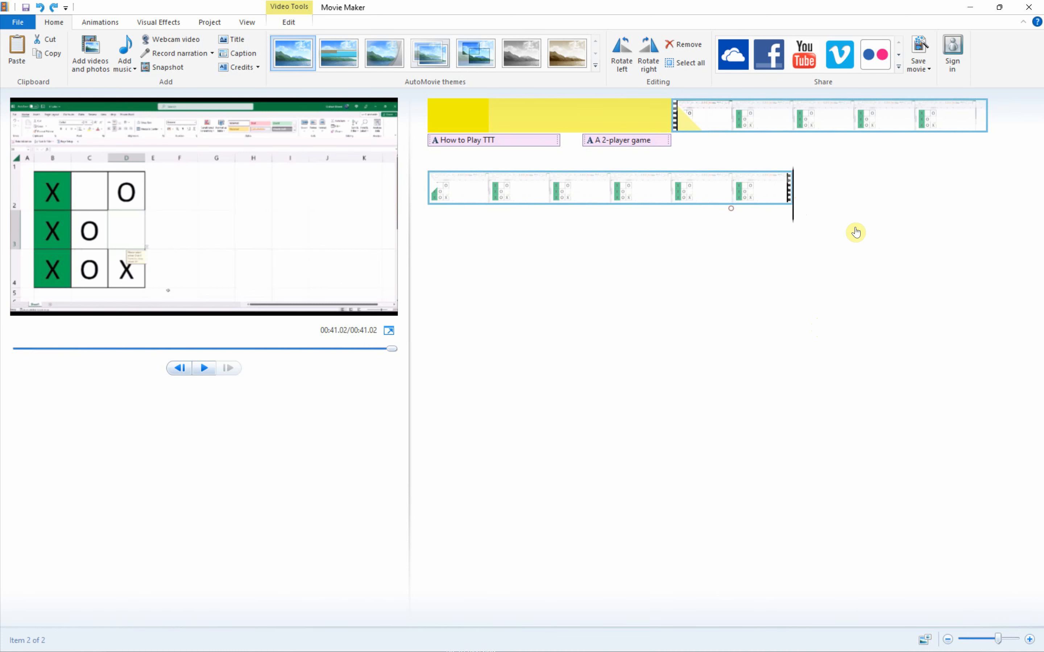
click(229, 67)
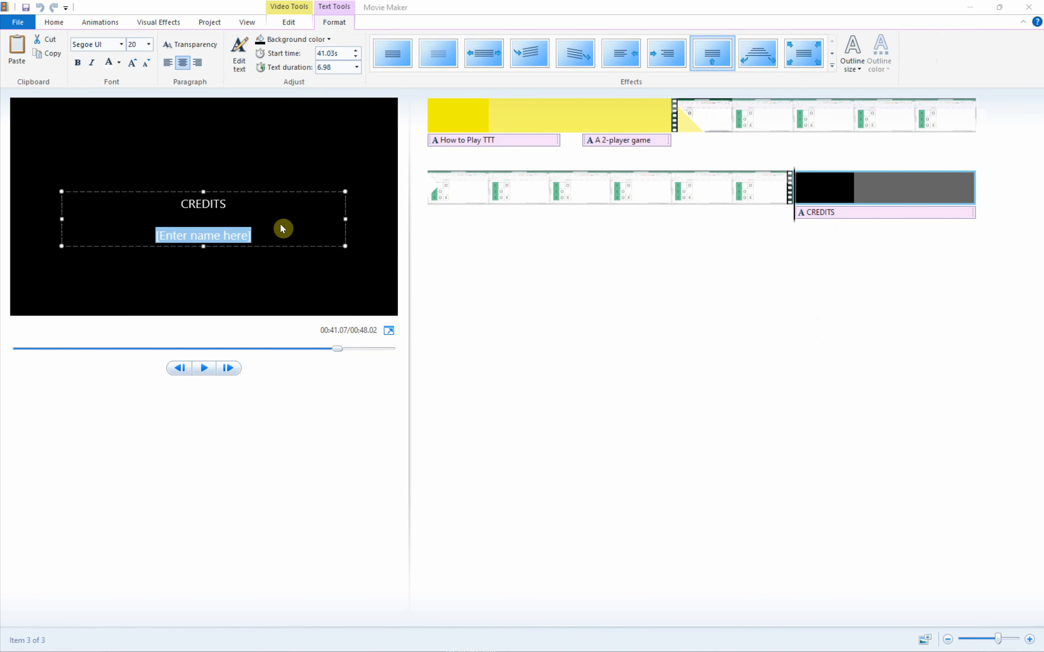
key(alt+Tab)
drag(538, 622, 1000, 298)
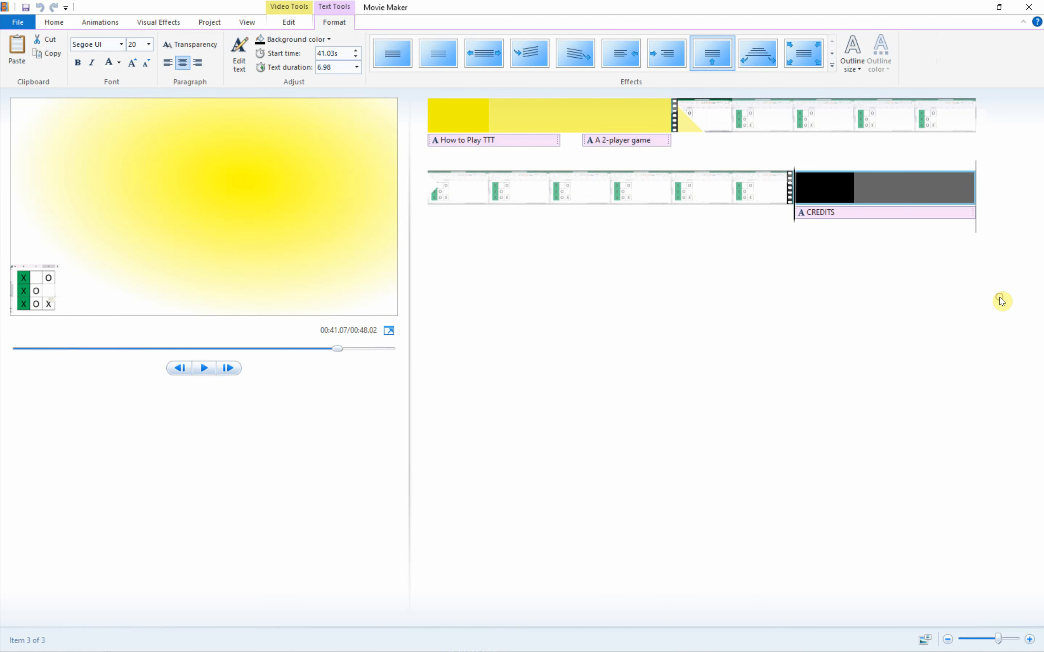
Step: Move the CREDITS caption under the credits2.png clip and remove the black clip before it
click(808, 217)
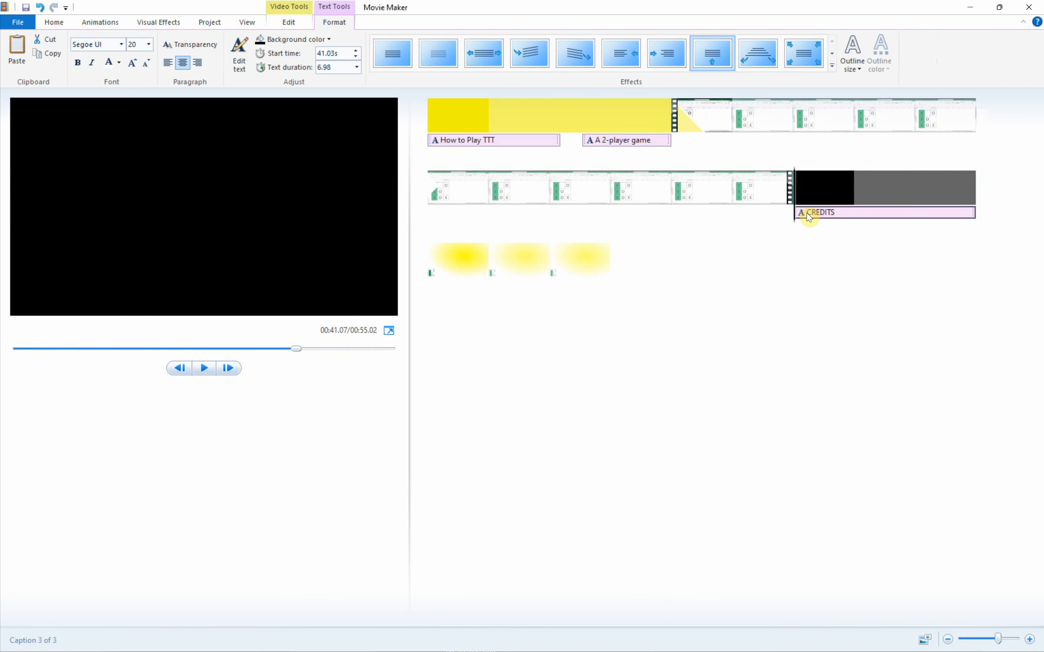
drag(803, 215, 433, 313)
click(899, 196)
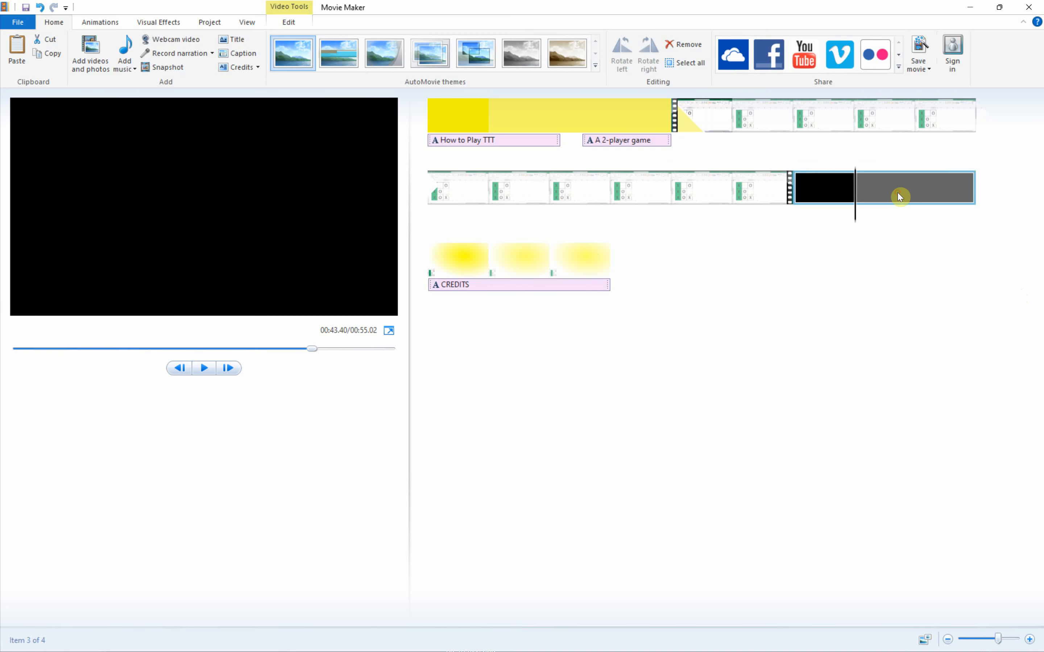
right_click(899, 195)
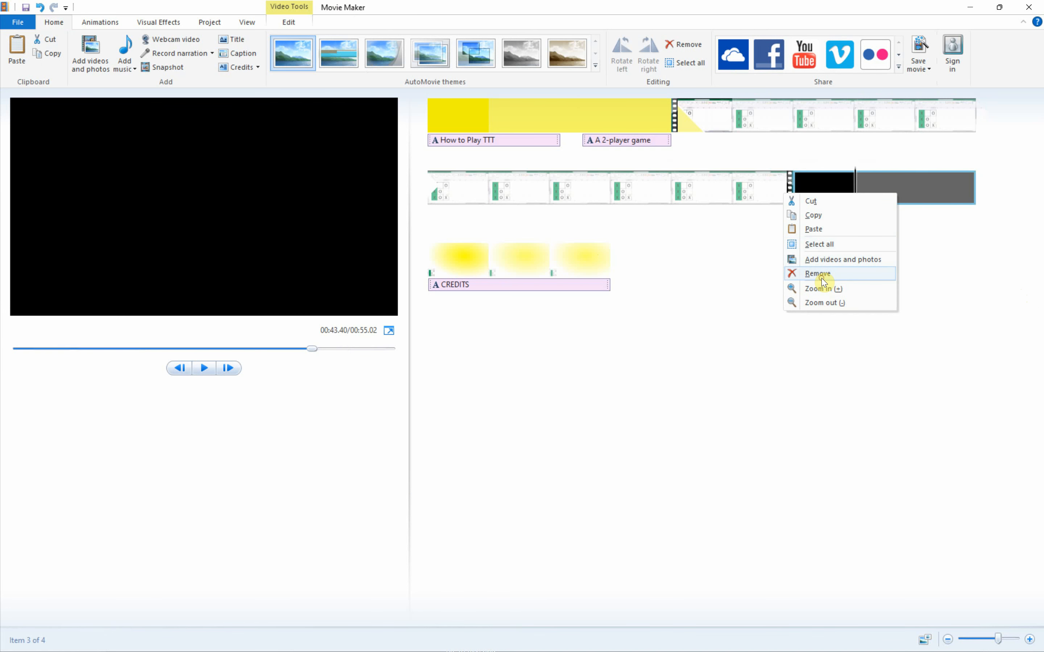
click(811, 276)
click(810, 216)
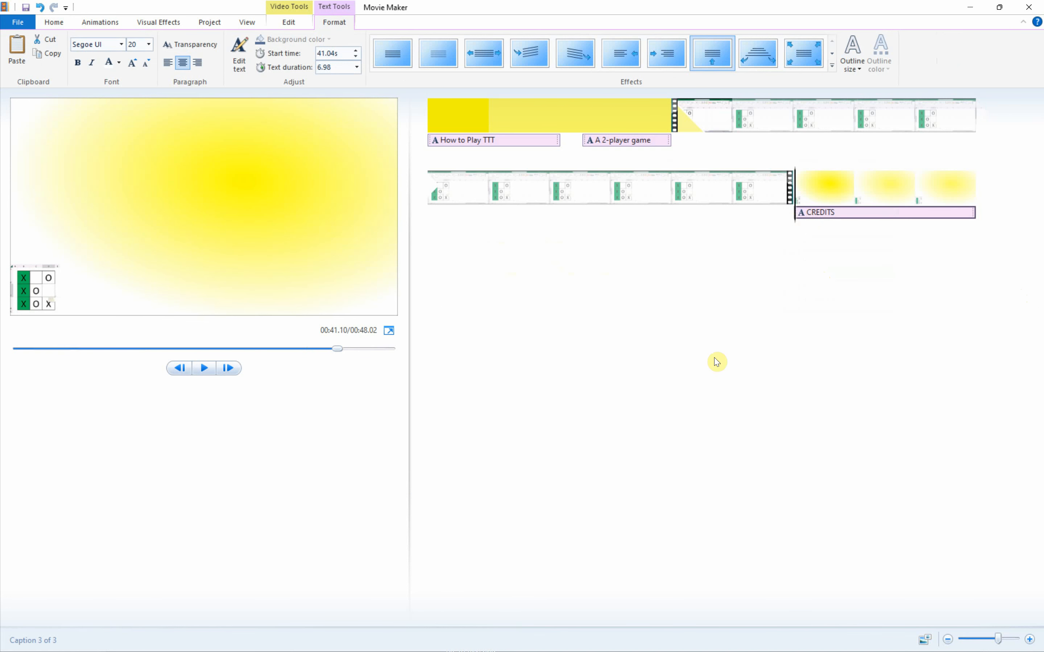
Step: Select the credits caption's name placeholder and check the exam paper for the required credits wording and who recorded the video clip
click(825, 212)
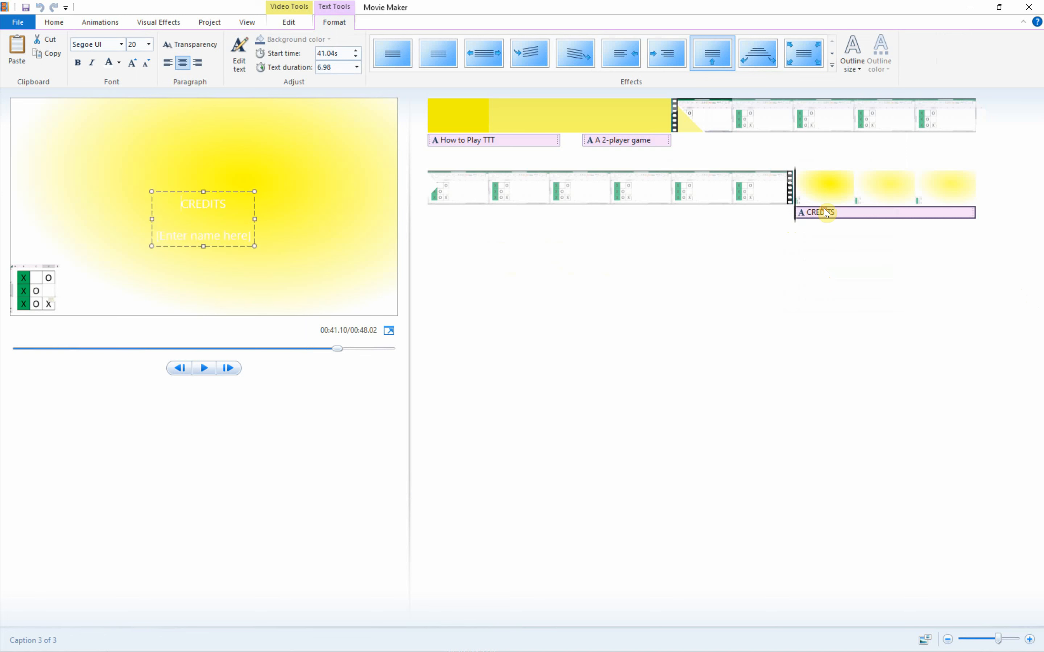
triple_click(220, 234)
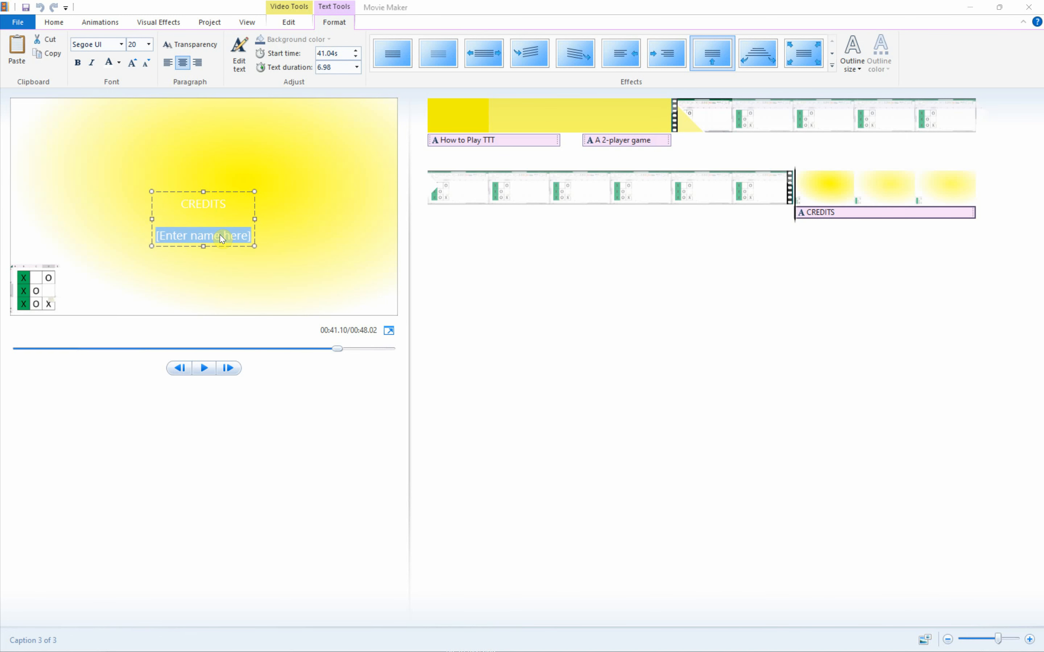
key(alt+Tab)
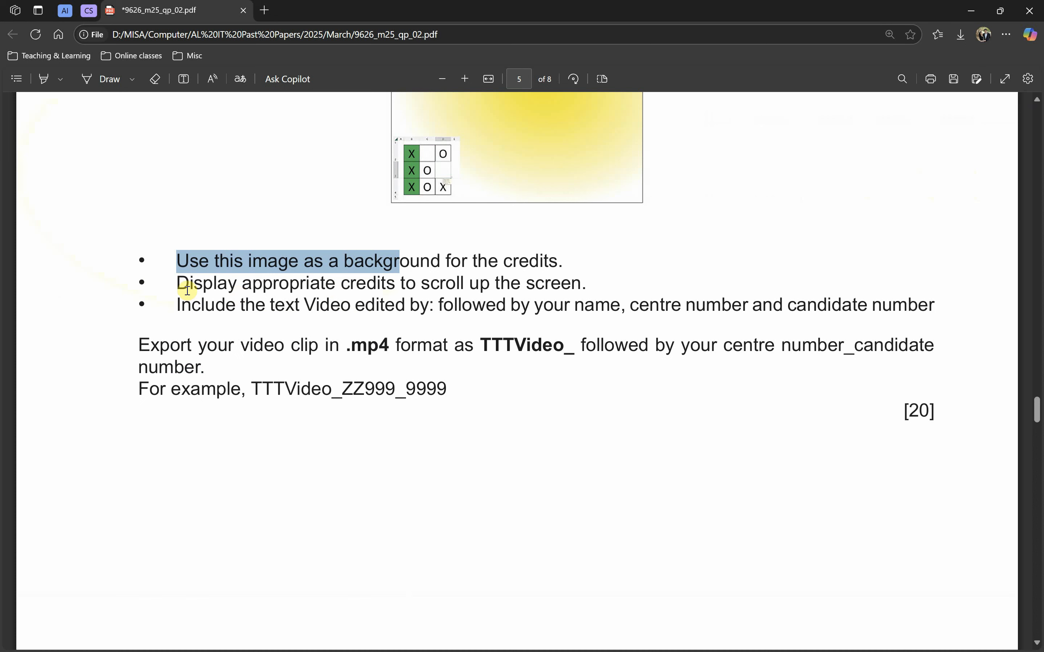
drag(187, 290, 521, 285)
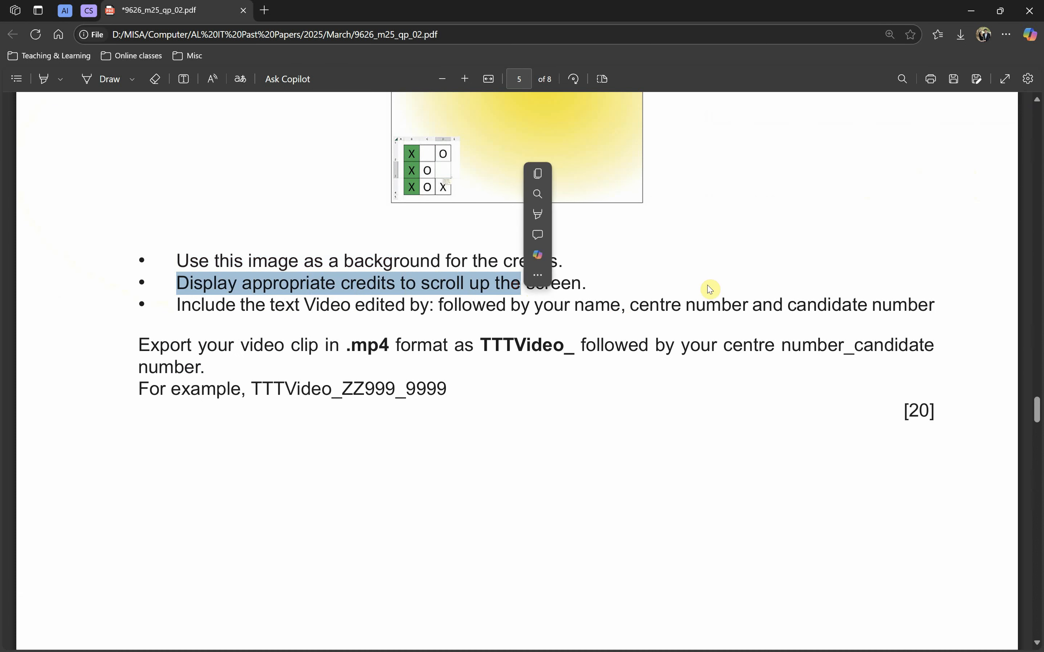
click(233, 303)
drag(257, 304, 386, 303)
scroll(648, 436, up, 5)
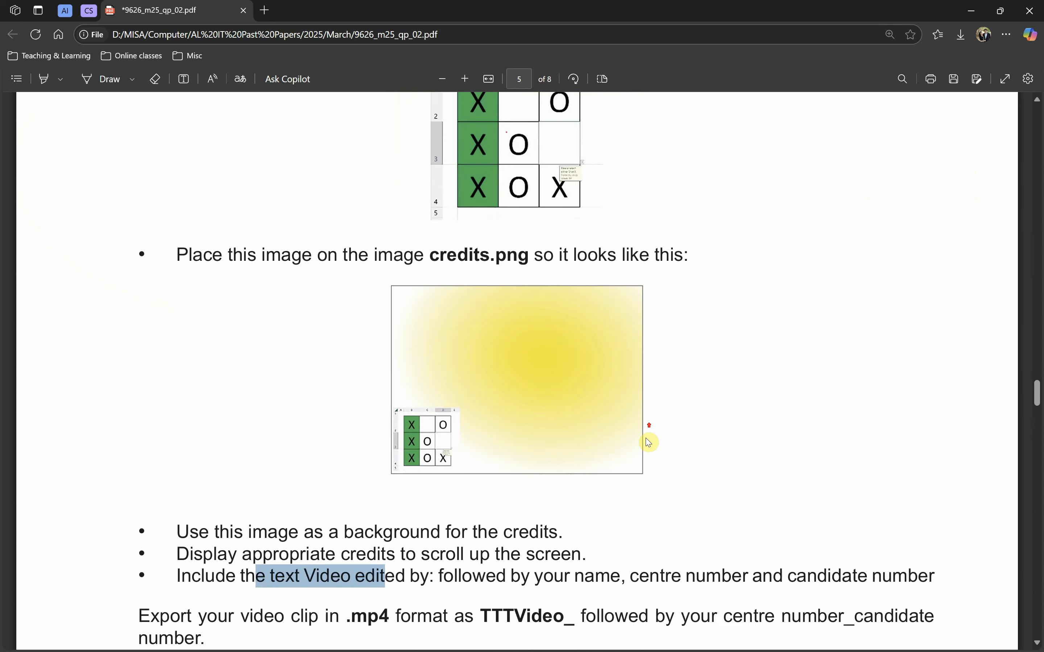
scroll(322, 414, up, 15)
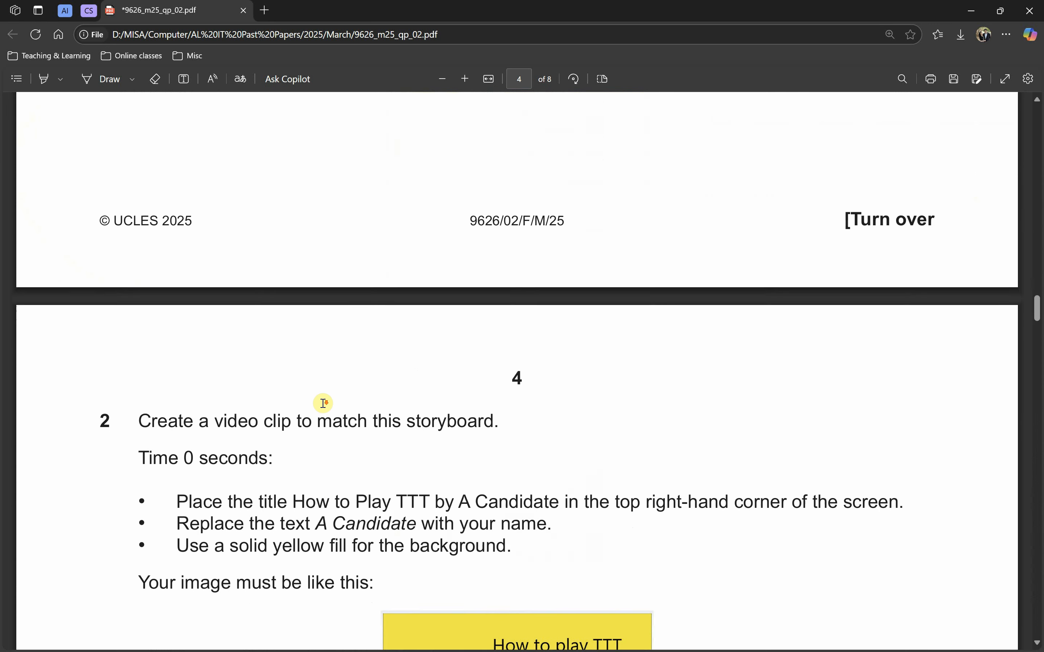
scroll(324, 404, down, 3)
scroll(329, 399, up, 10)
scroll(336, 392, down, 7)
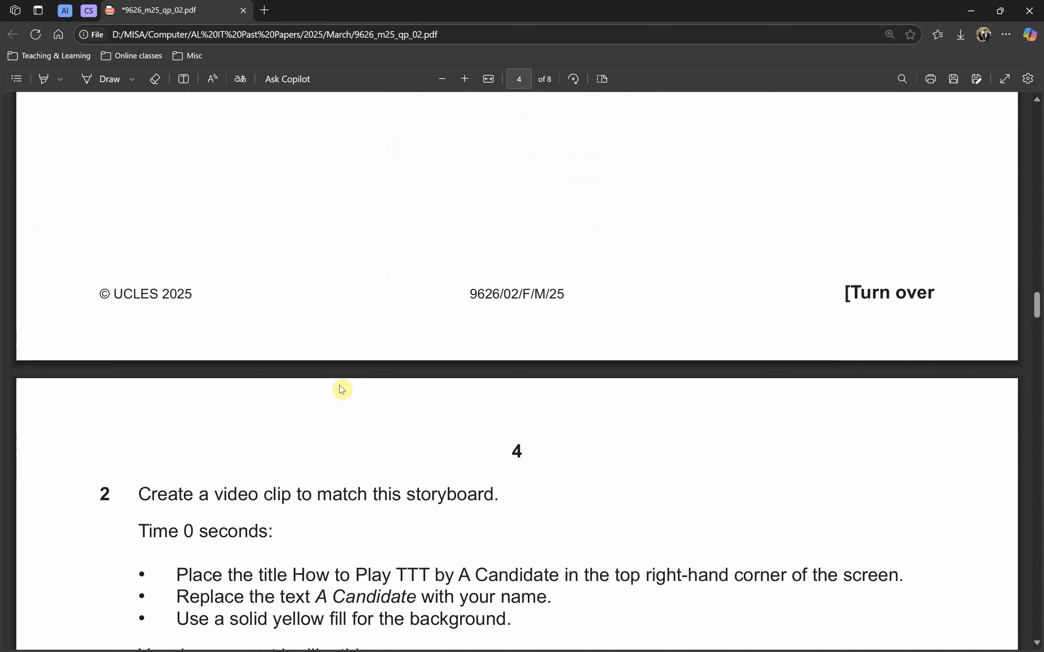
scroll(342, 390, down, 5)
scroll(328, 358, down, 3)
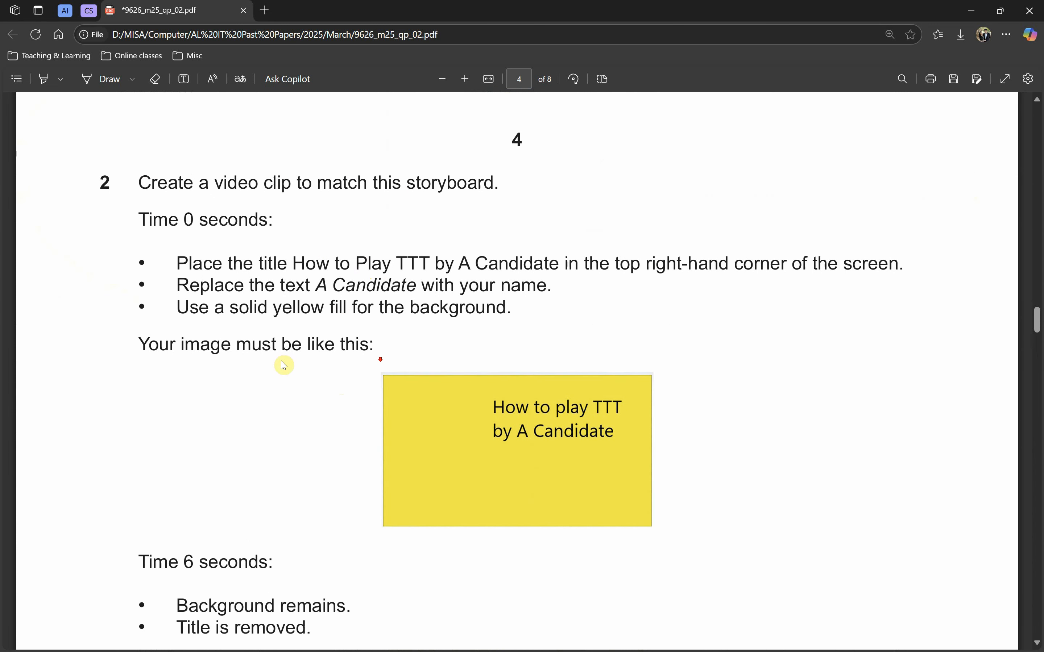
scroll(299, 270, up, 20)
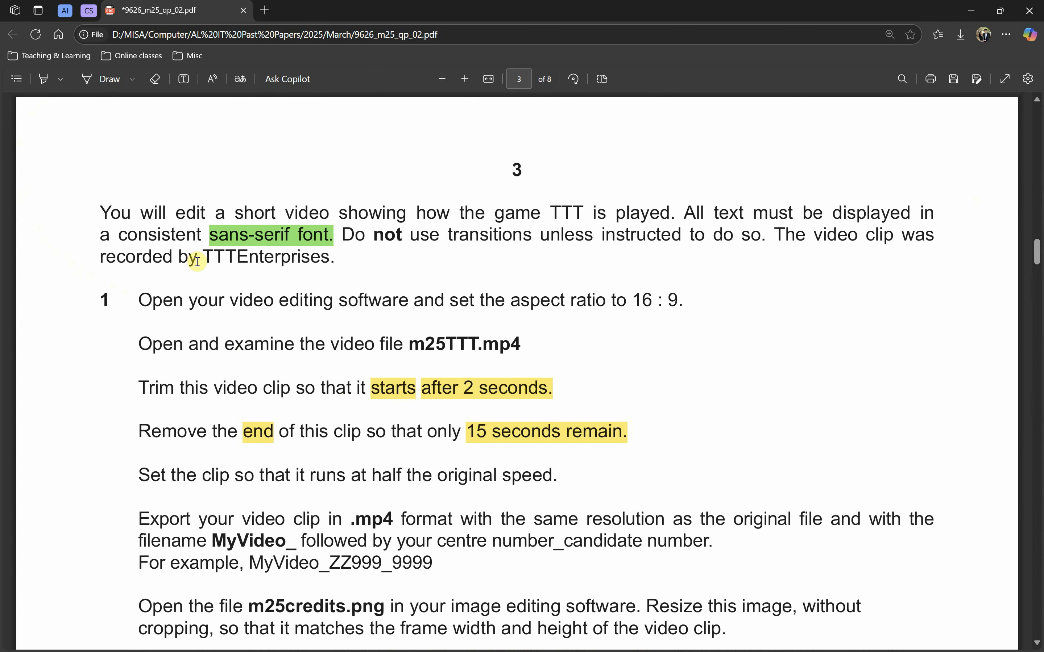
drag(291, 256, 97, 261)
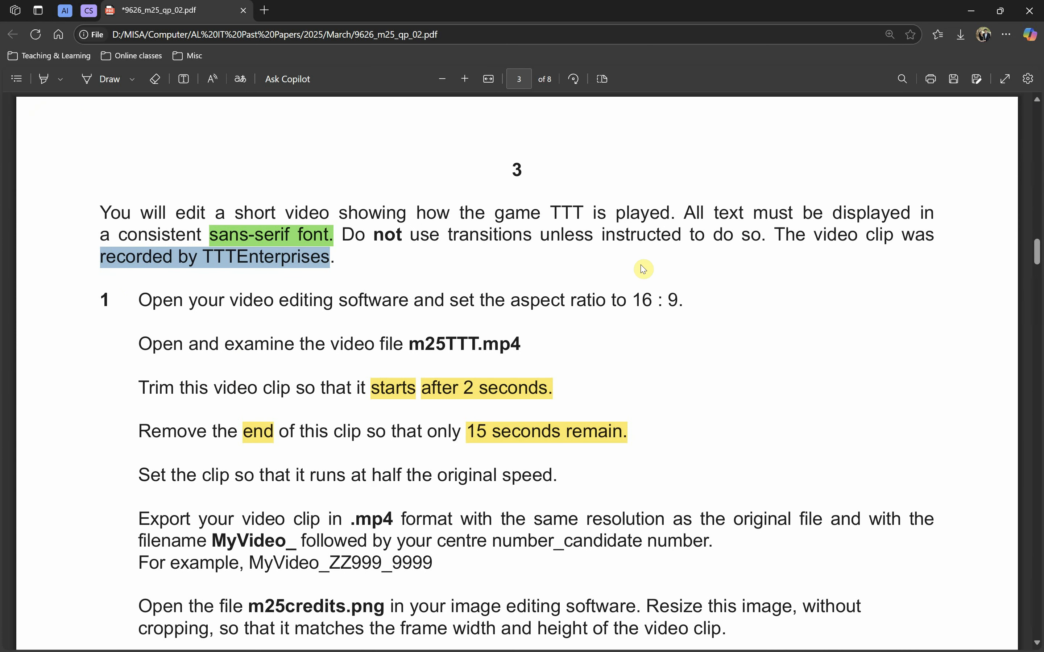
click(971, 10)
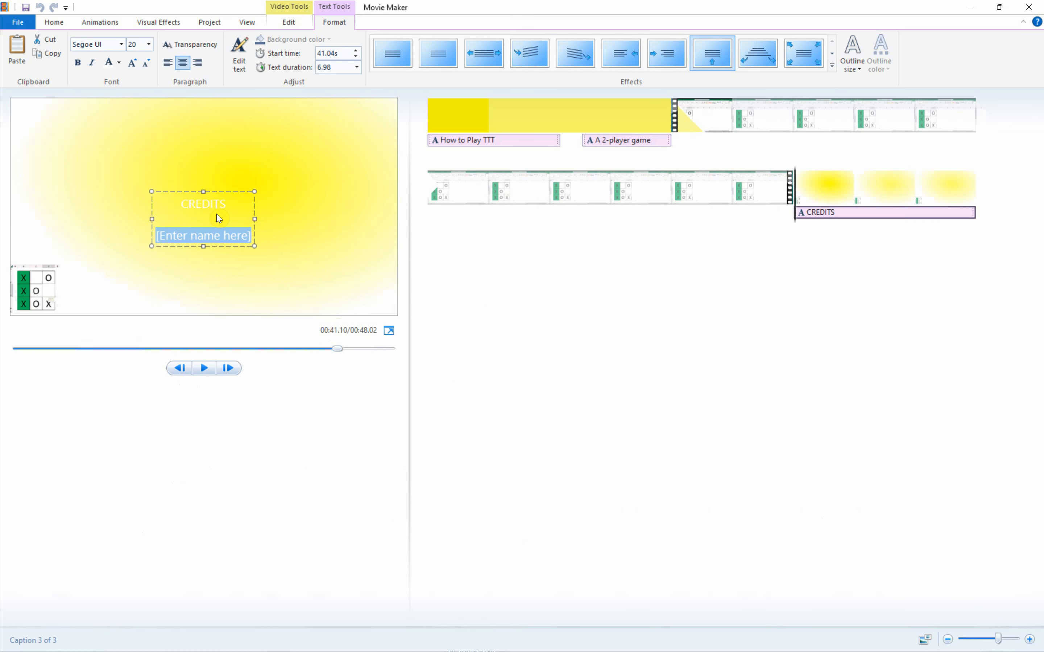
Step: Replace the name placeholder in the credits with "recorded by TTTEnterprises" and widen the text box so it fits on one line
key(ctrl+a)
click(211, 242)
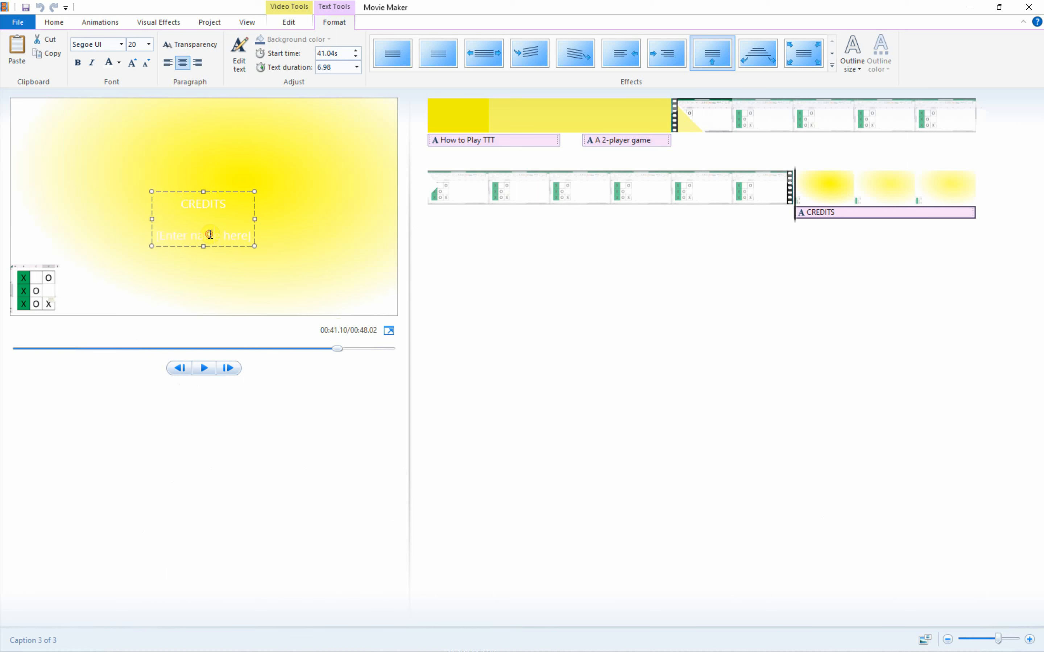
triple_click(208, 235)
text(recorded by TTTEnterprises)
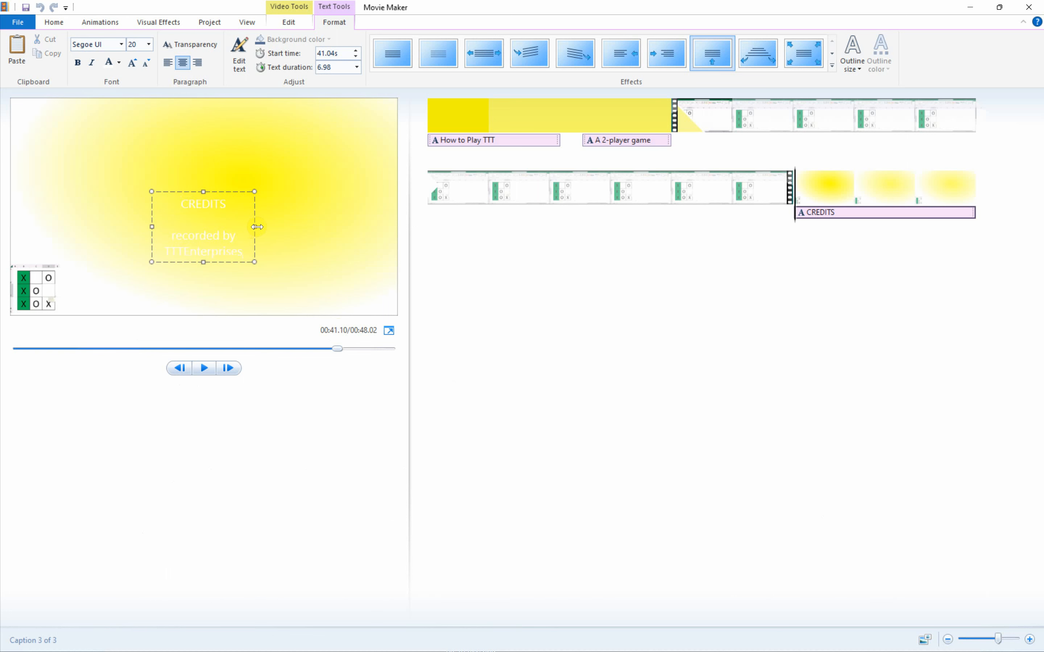
drag(257, 227, 296, 224)
drag(152, 226, 98, 226)
Step: Set the colour of all the credits text to Automatic (black)
click(171, 232)
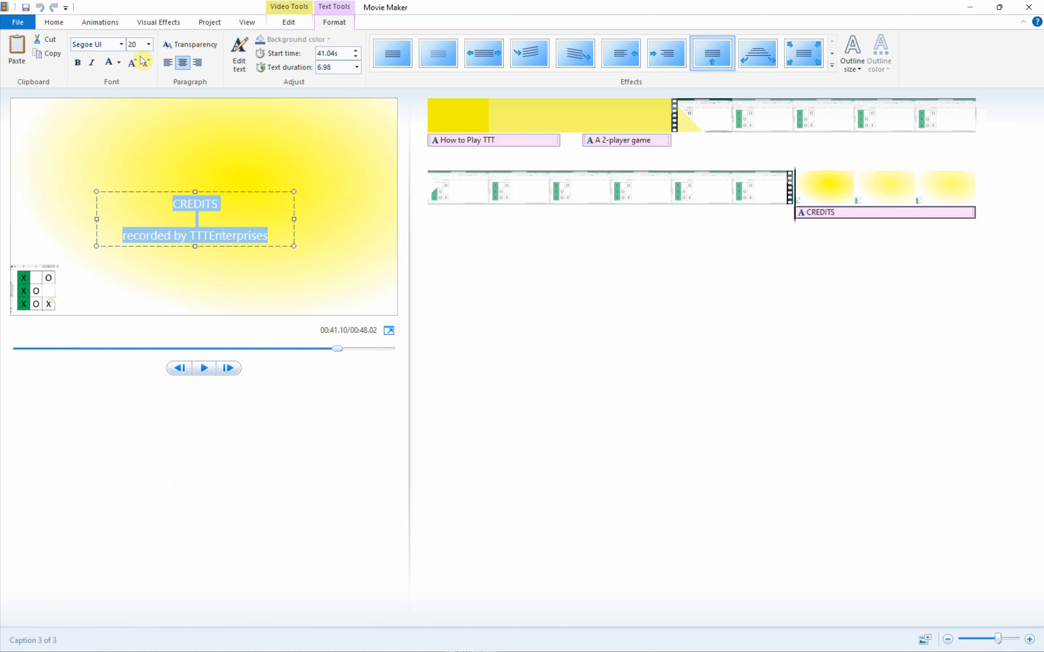
click(119, 65)
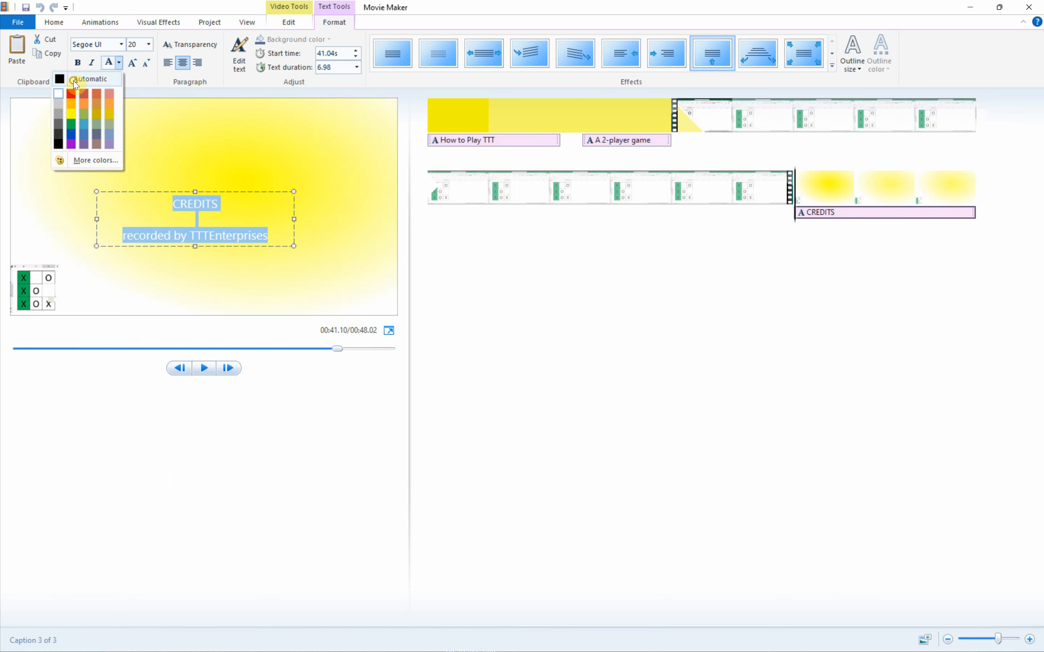
click(77, 77)
click(257, 235)
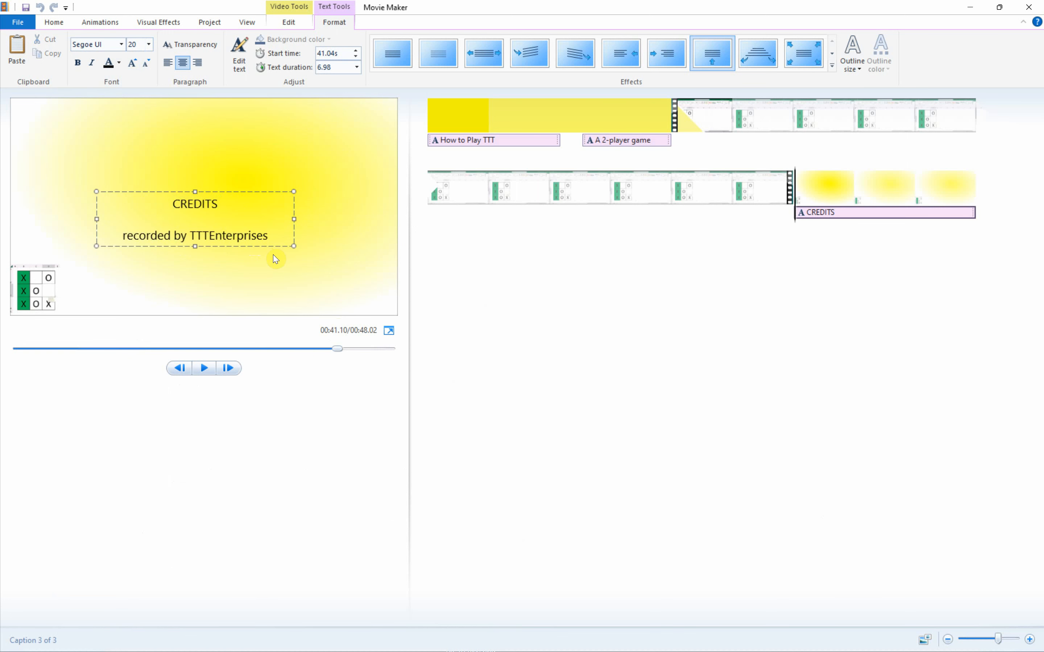
Step: Add a line below the recording credit reading "video recorded by:" followed by the editor's name
key(Return)
key(Return)
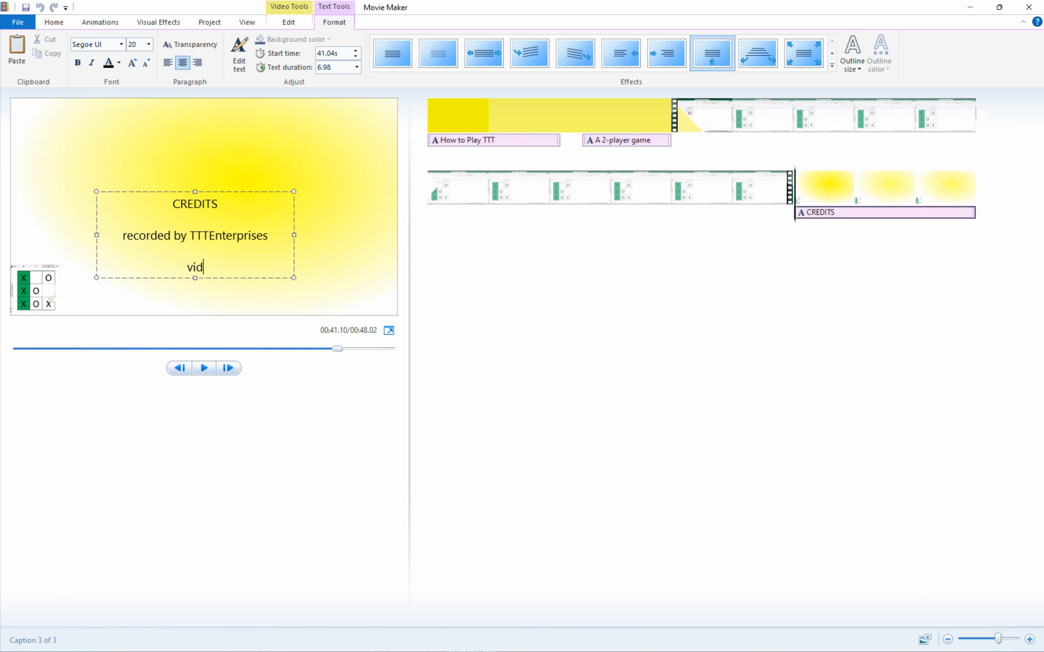
text(video recorded by:)
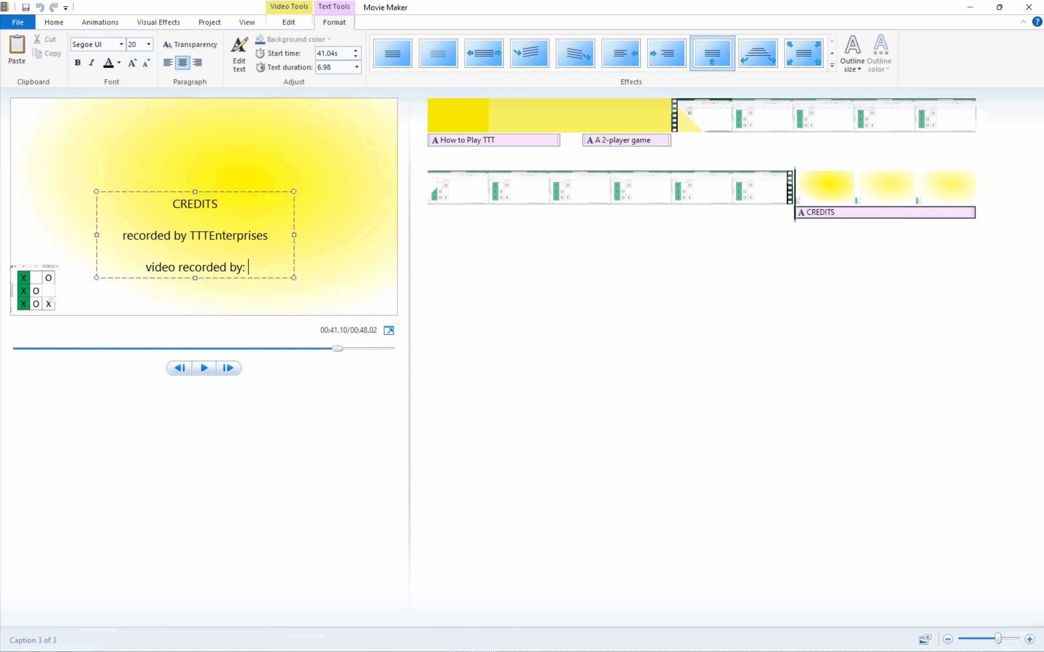
text( Nuha)
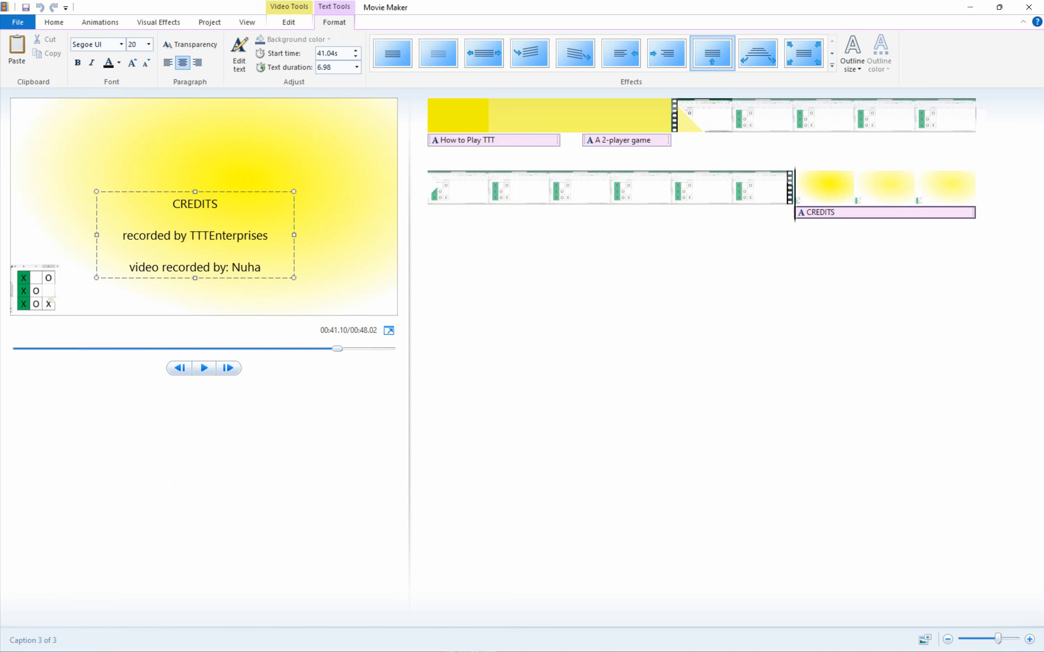
Step: Check page 5 of the exam paper for the exact wording and details required in the video editor credit
key(alt+Tab)
scroll(1014, 244, down, 8)
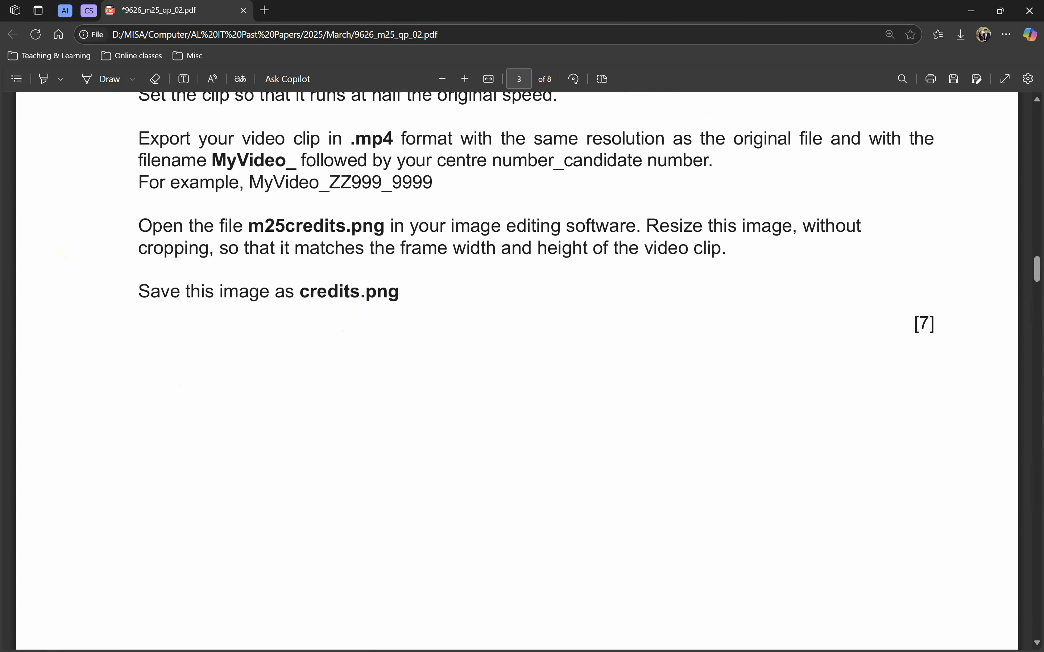
drag(1034, 261, 1034, 405)
drag(435, 388, 831, 392)
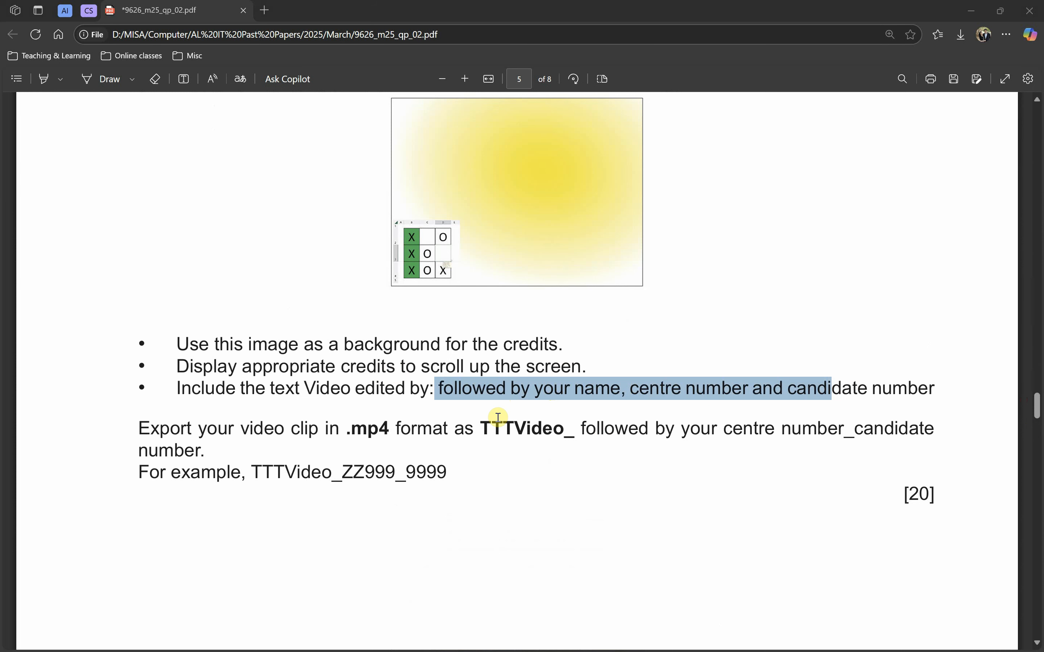
key(alt+Tab)
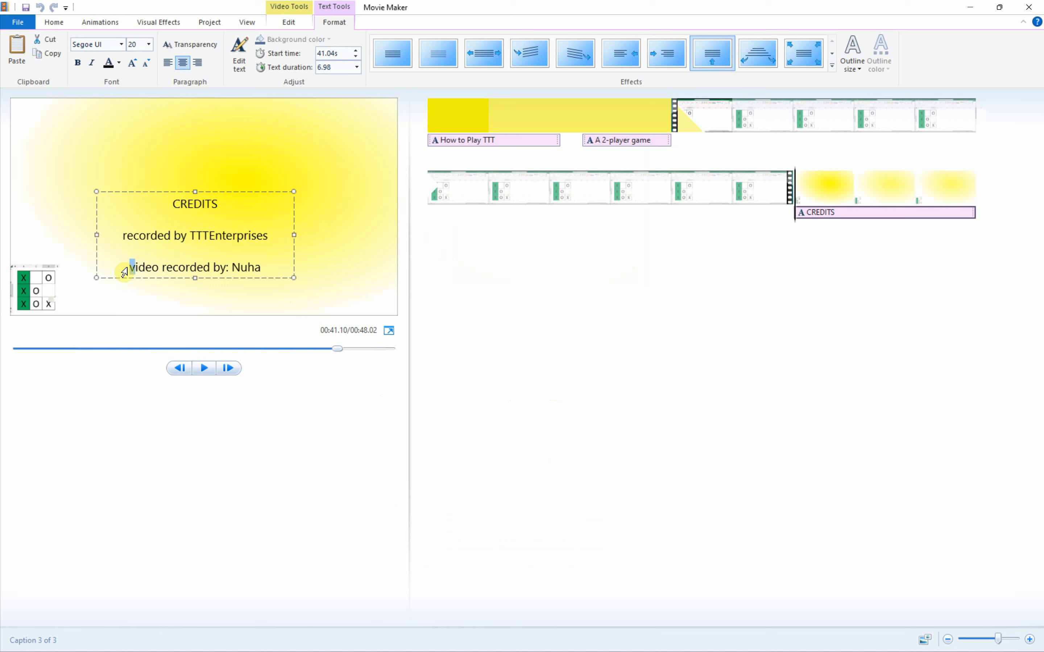
Step: Capitalise the first letters of both credit lines and change "recorded" to "edited" in the last line
text(V)
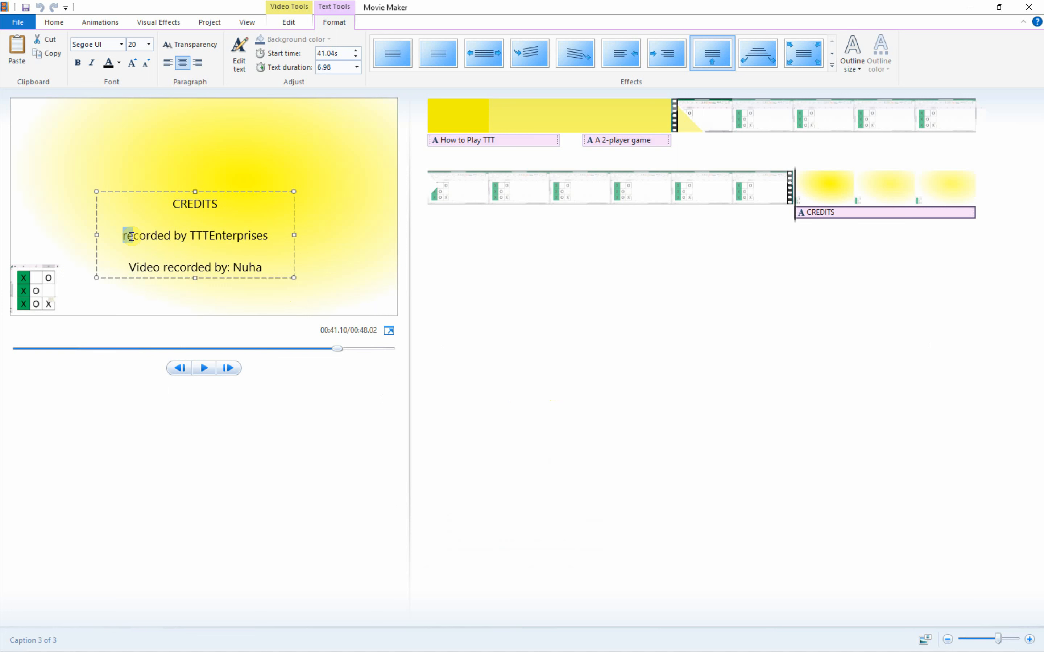
text(R)
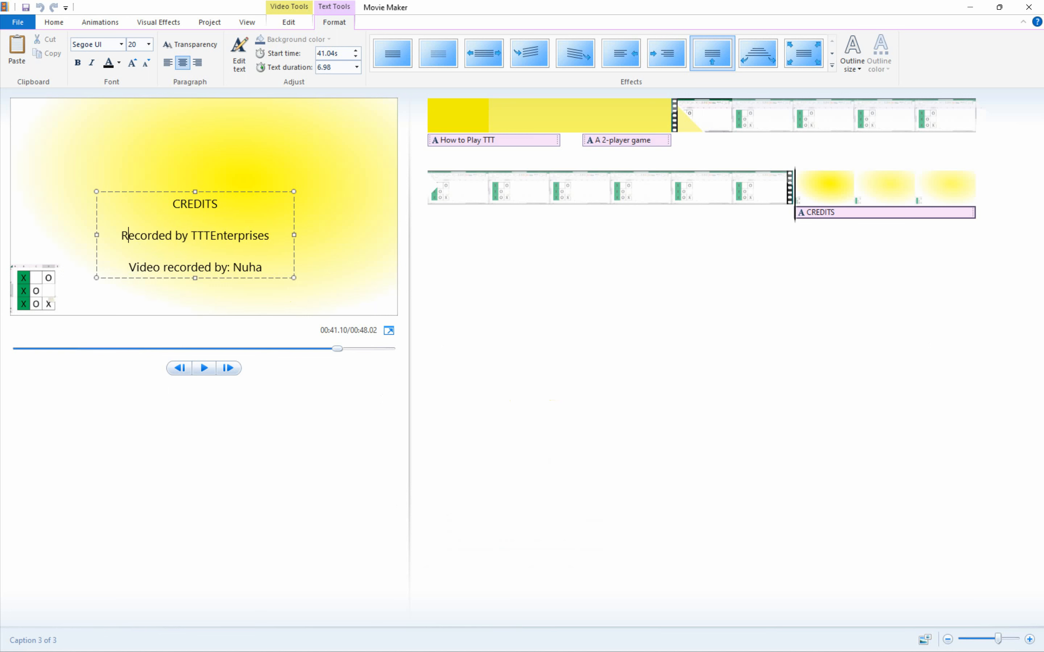
triple_click(168, 269)
double_click(177, 268)
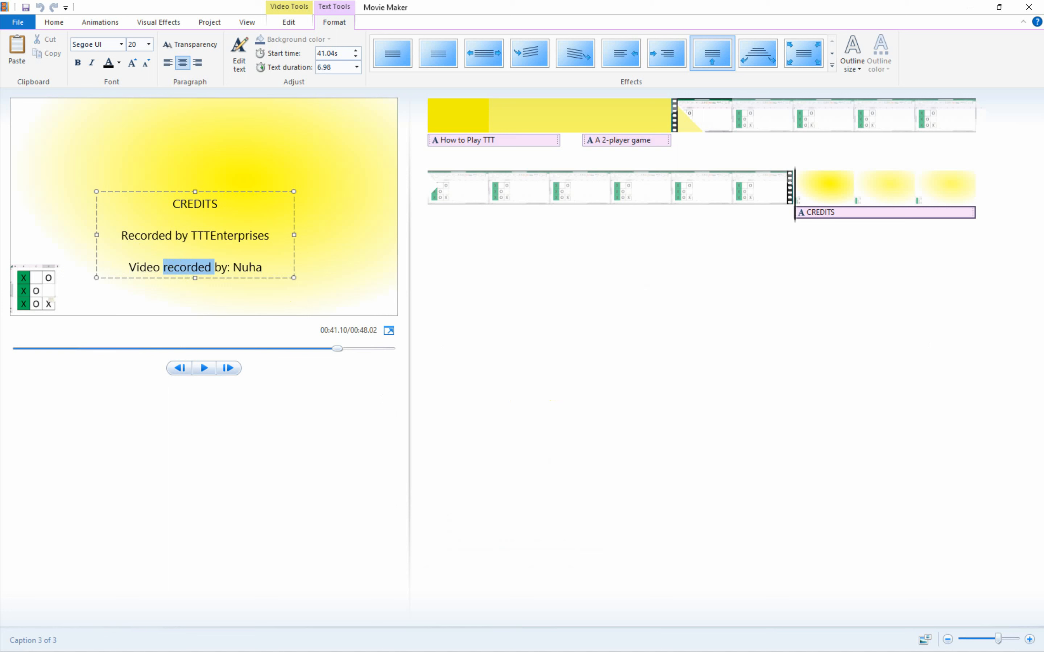
text(edited)
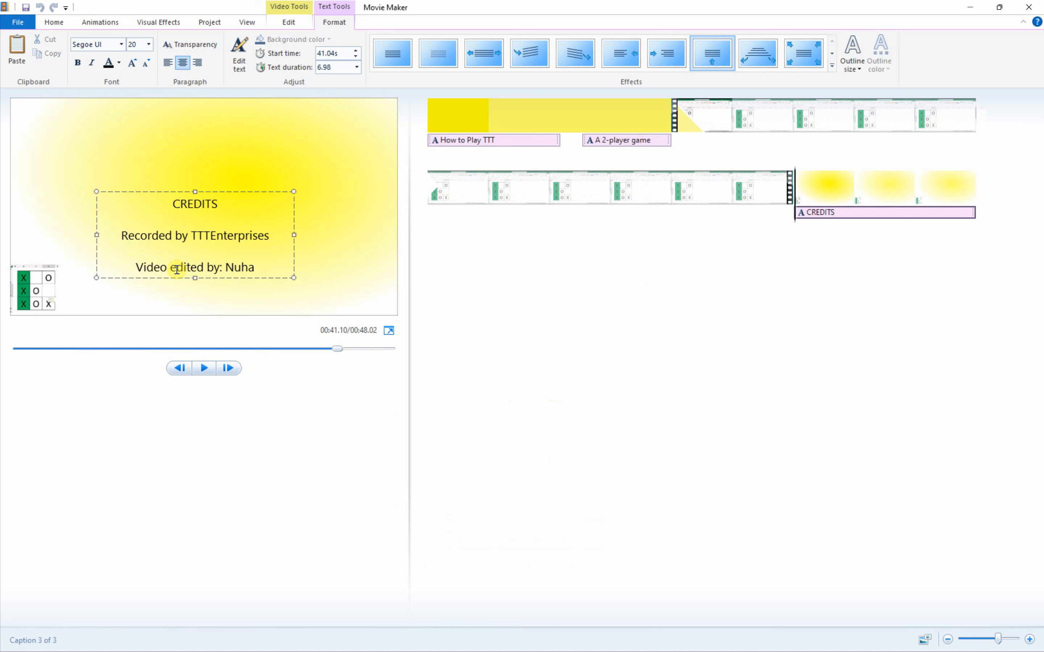
Step: Append the centre number and candidate number, separated by commas, after the name in the "Video edited by:" credit
click(259, 265)
text(, )
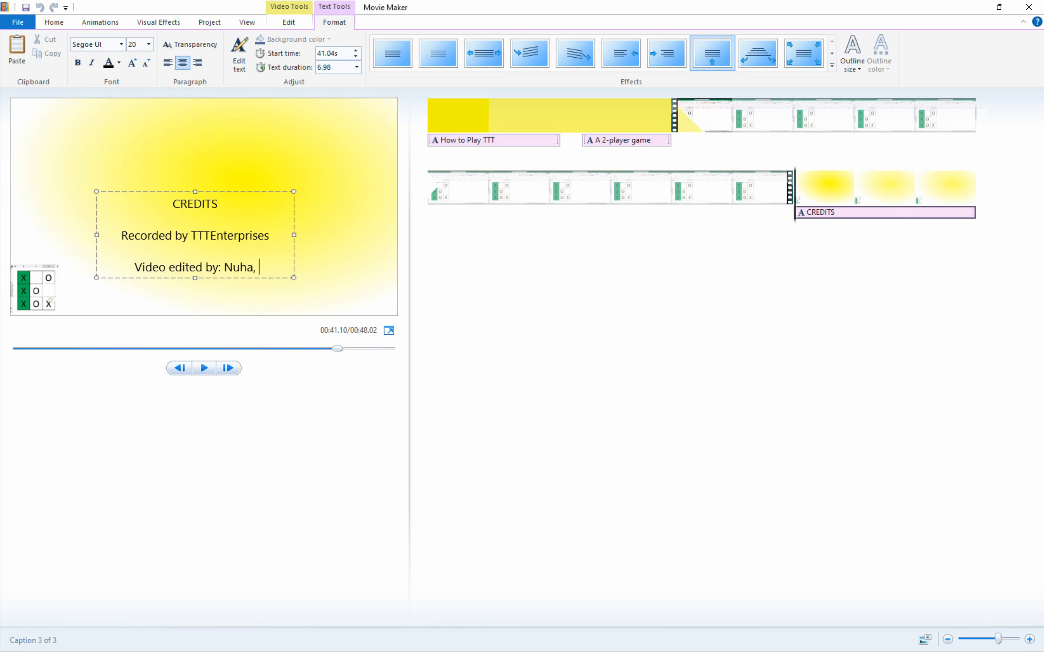
text(ZZ00)
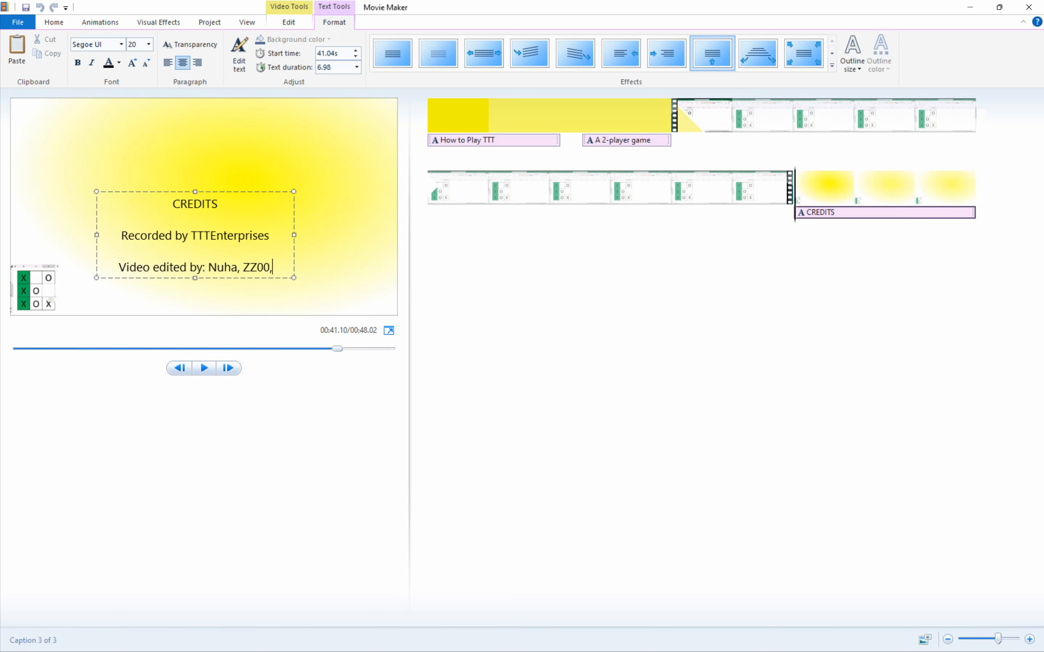
text(0, 9909)
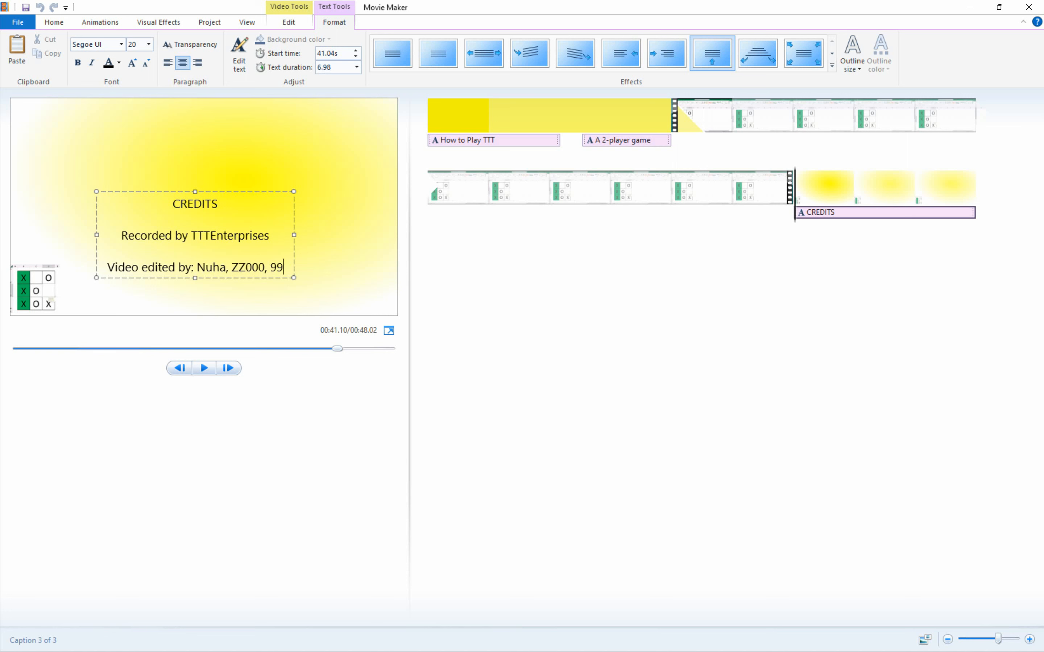
key(BackSpace)
key(BackSpace)
text(99)
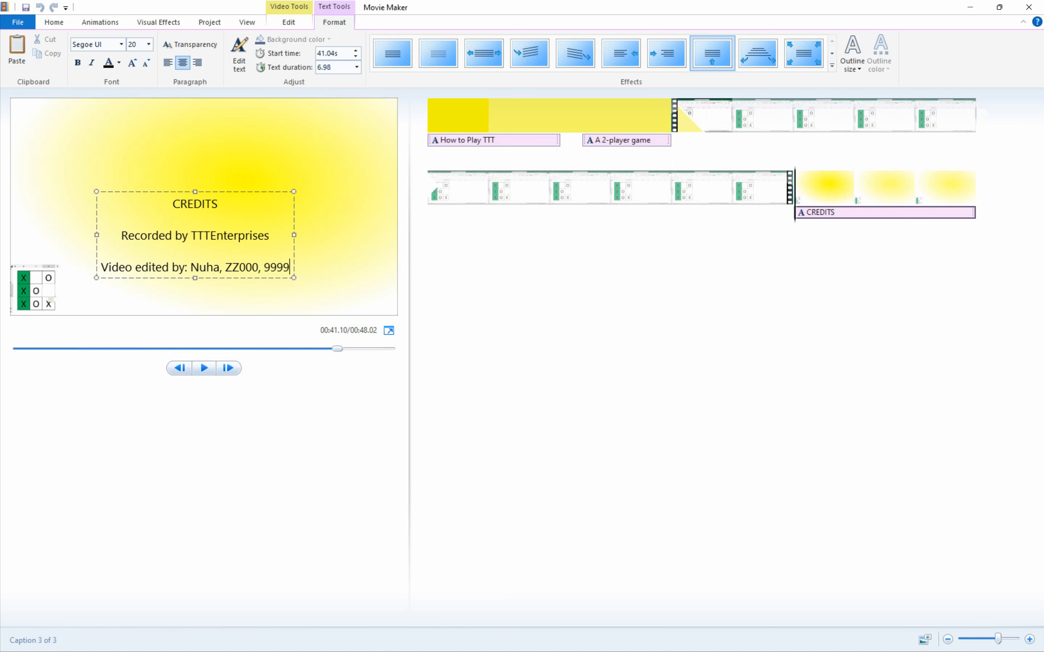
click(296, 487)
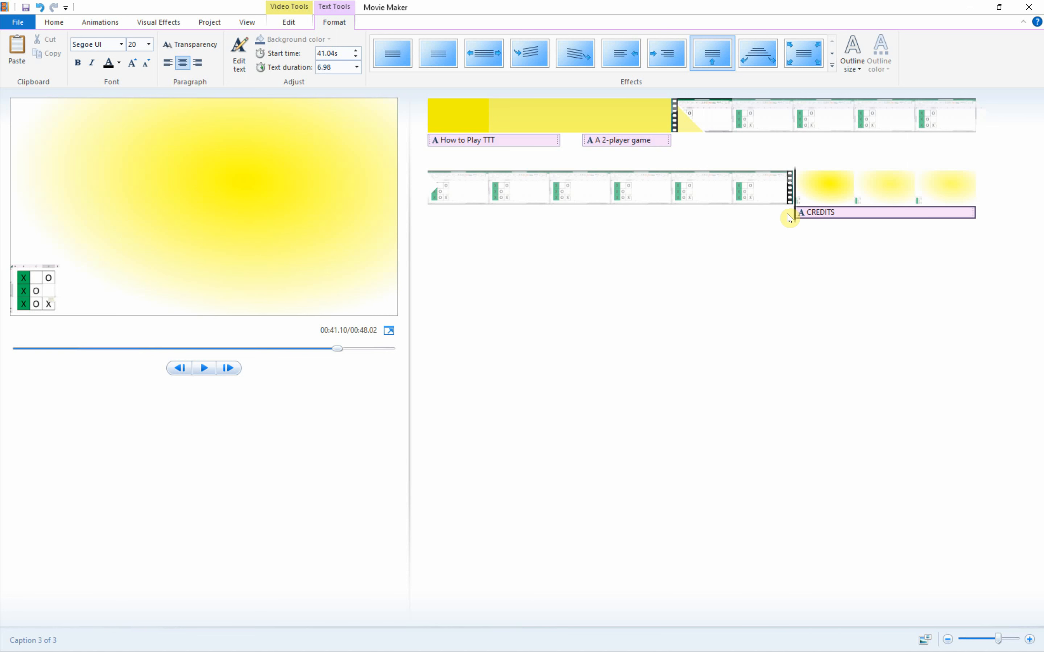
Step: Play the credits section to preview the text scrolling up over the background, and pause it
click(641, 189)
click(203, 371)
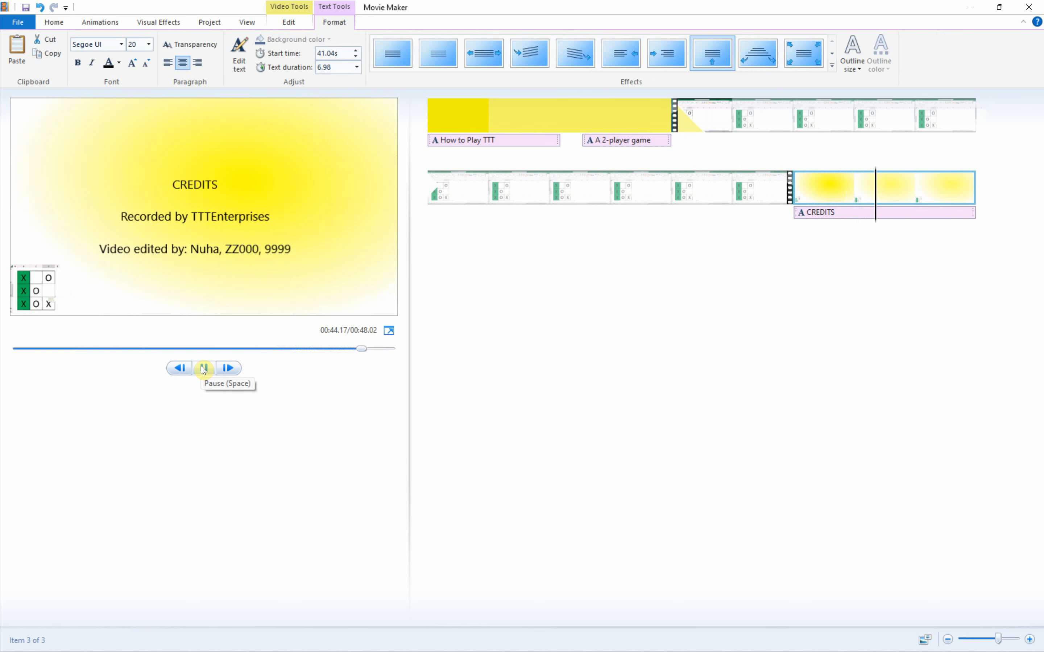
click(203, 368)
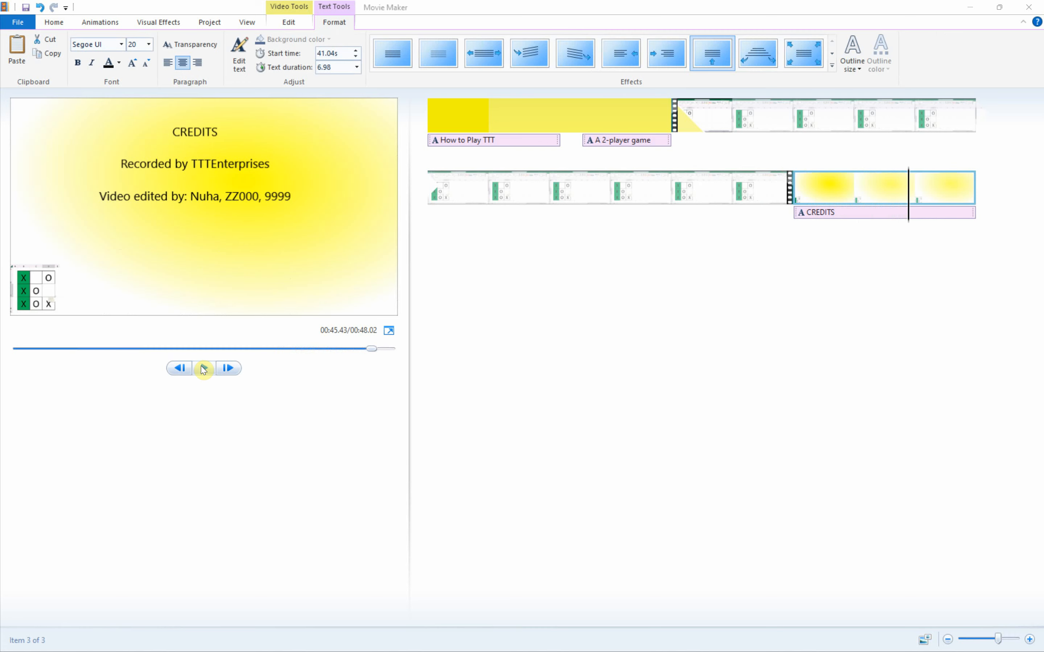
Step: Switch to the exam paper and check the required export format and file name for the finished video
key(alt+Tab)
scroll(345, 388, down, 2)
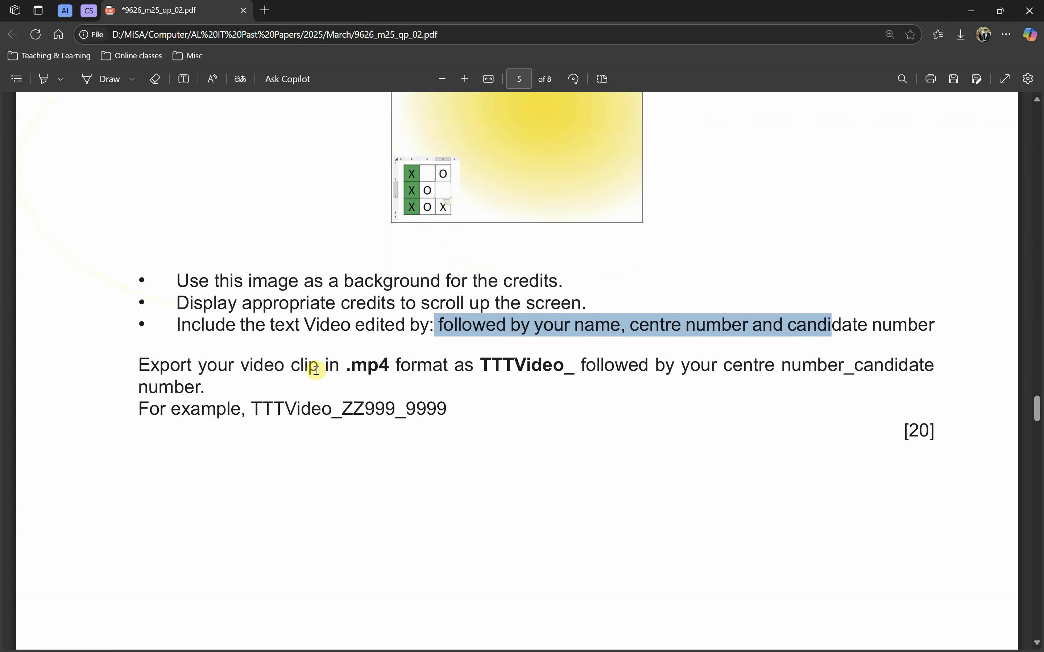
drag(350, 370, 431, 371)
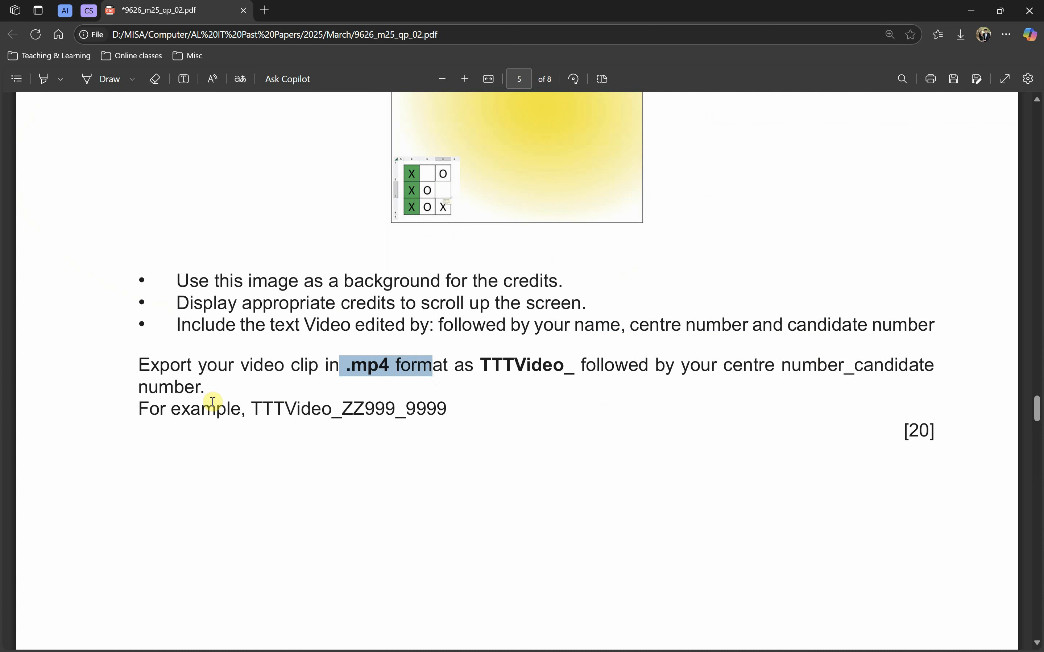
drag(251, 410, 449, 410)
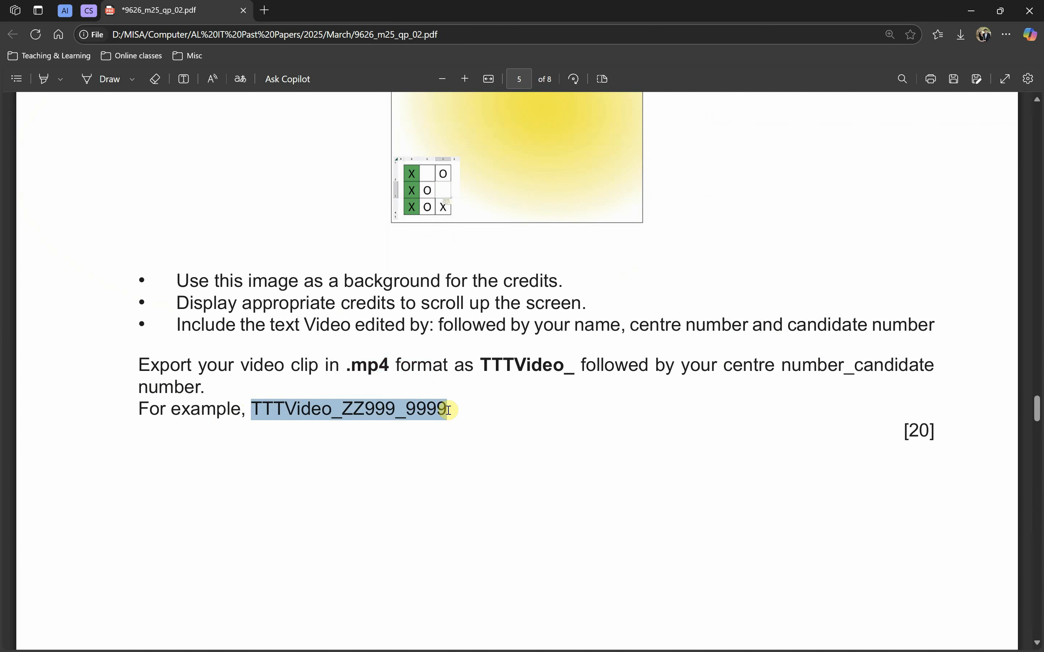
scroll(449, 462, down, 10)
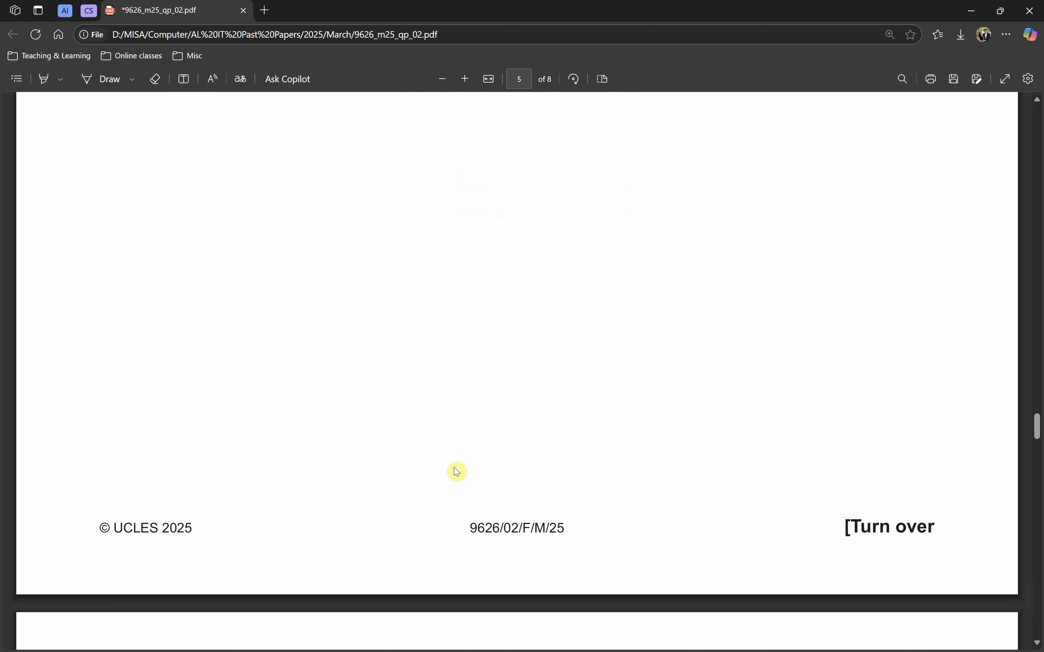
scroll(506, 447, up, 10)
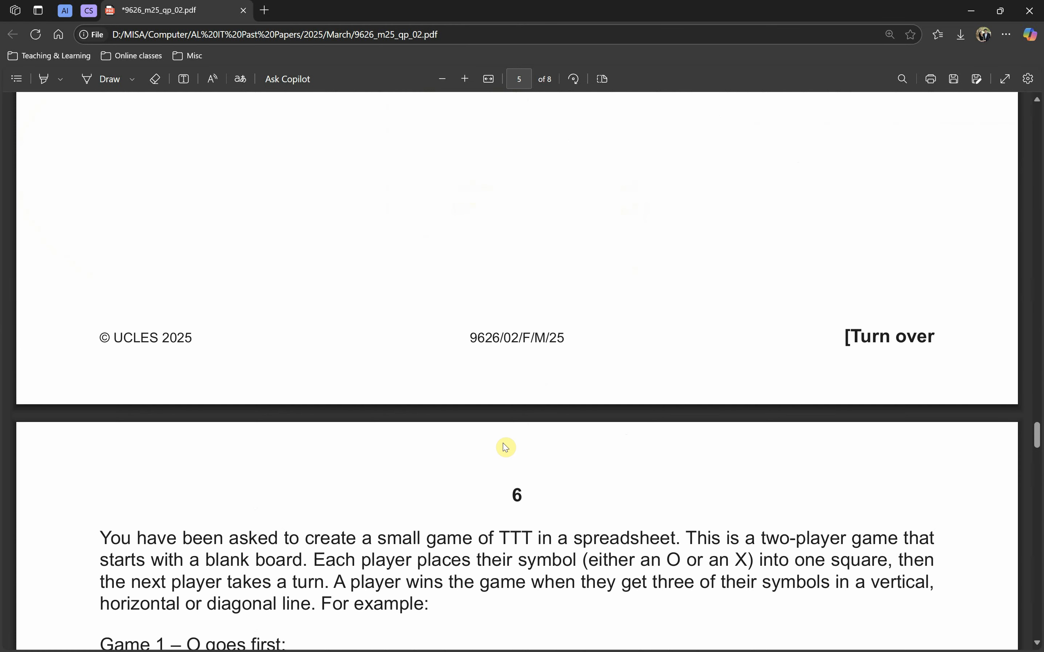
scroll(506, 447, up, 8)
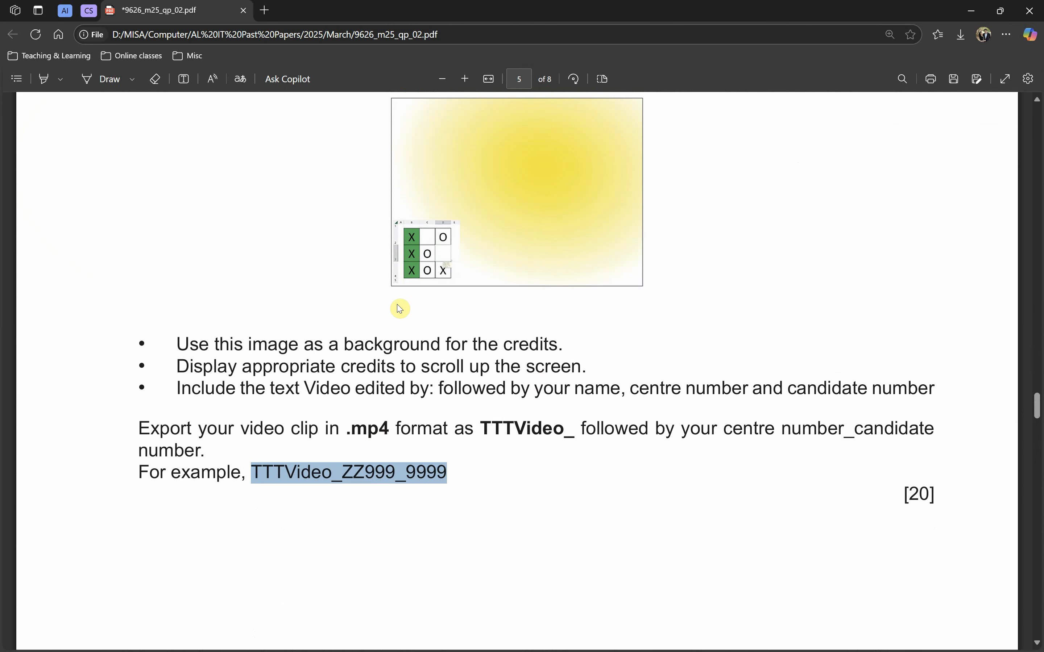
Step: Switch to Movie Maker and export the movie with the recommended project setting as the MP4 file TTTVideo_ZZ999_9999, dismissing the completion dialog
key(alt+Tab)
click(6, 18)
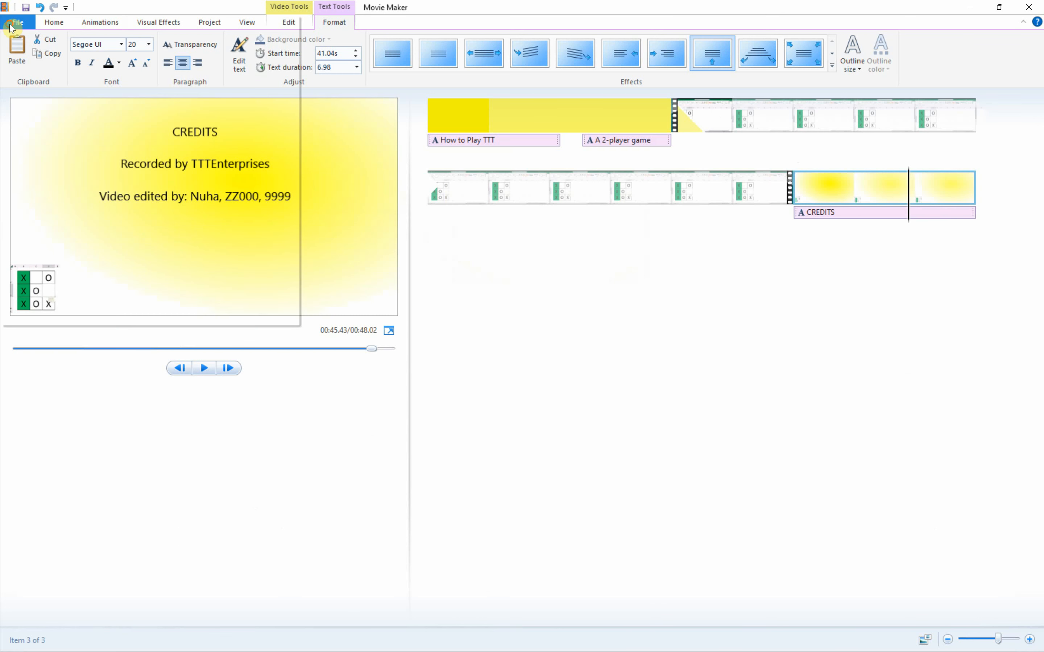
mouse_move(92, 157)
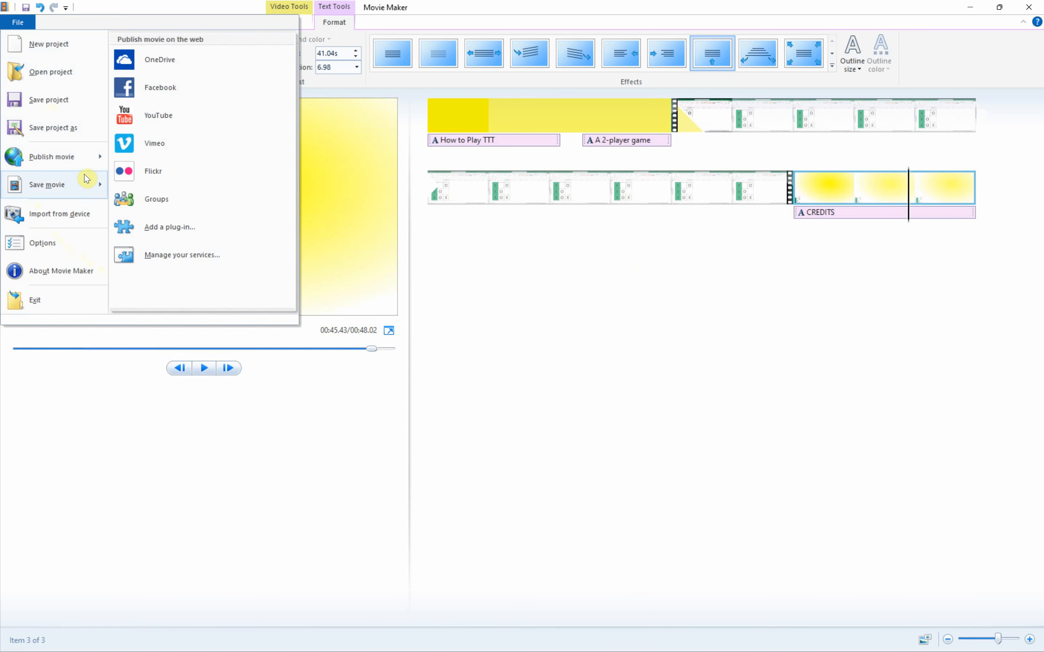
mouse_move(83, 183)
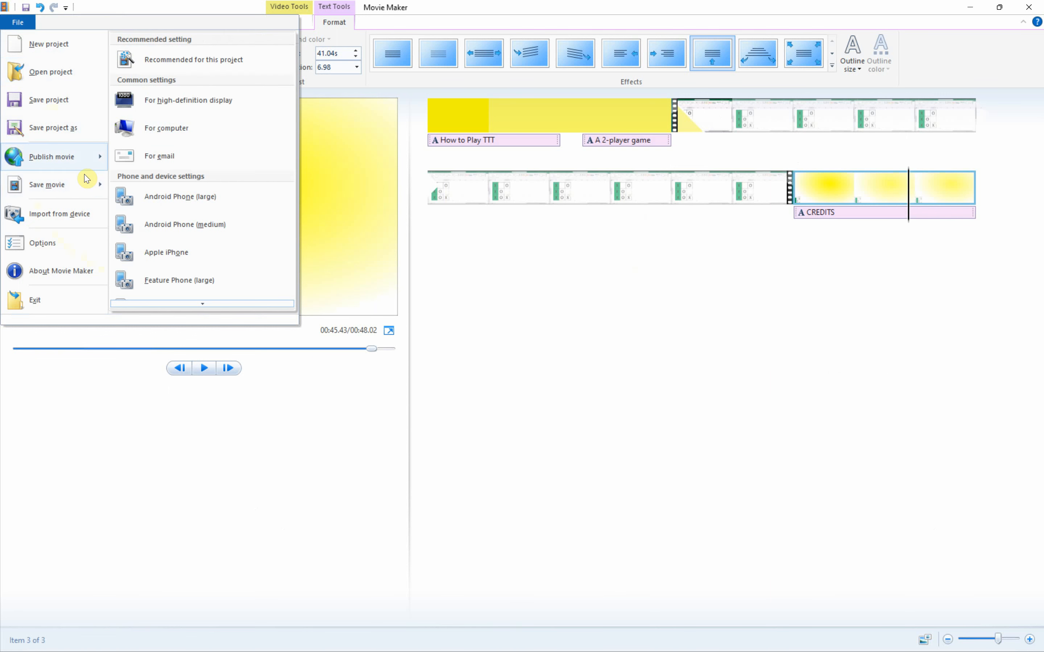
click(175, 66)
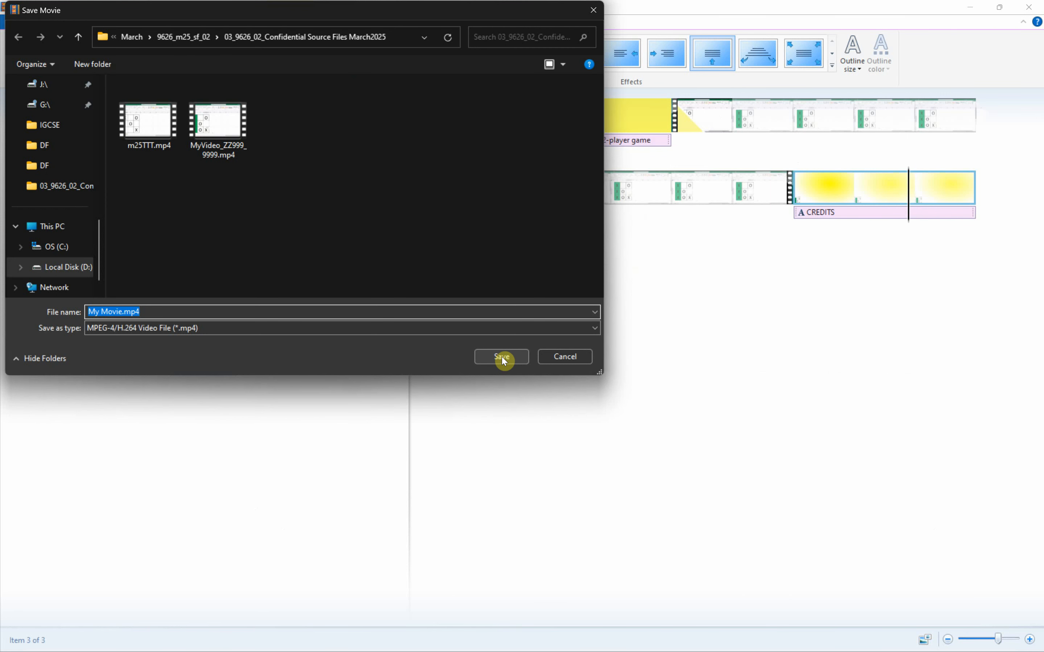
text(TTTVideo_ZZ999_9999)
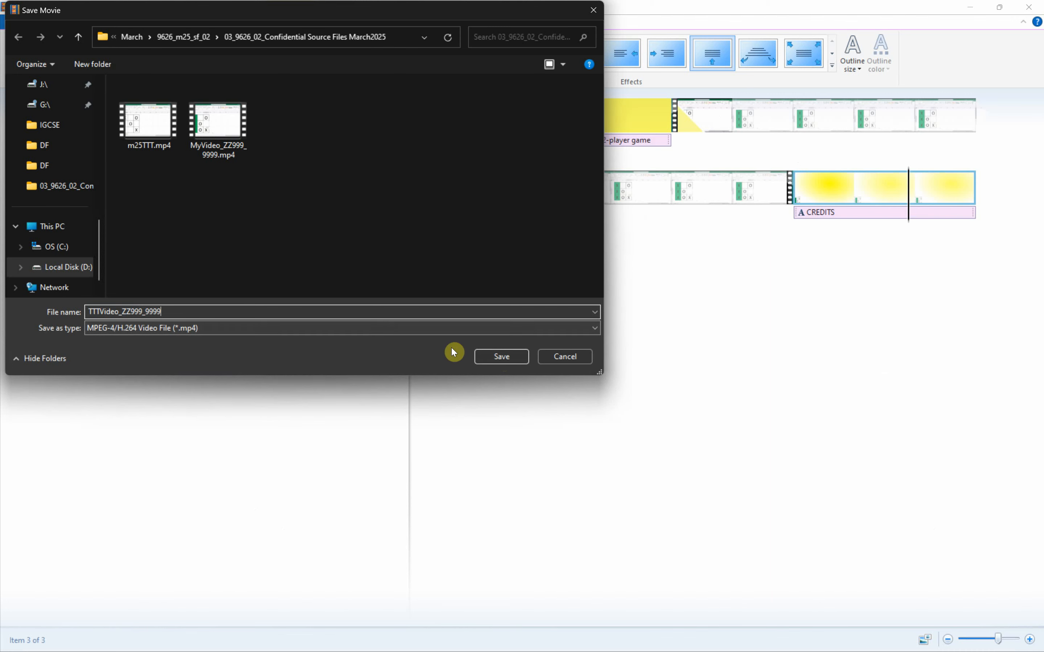
click(494, 356)
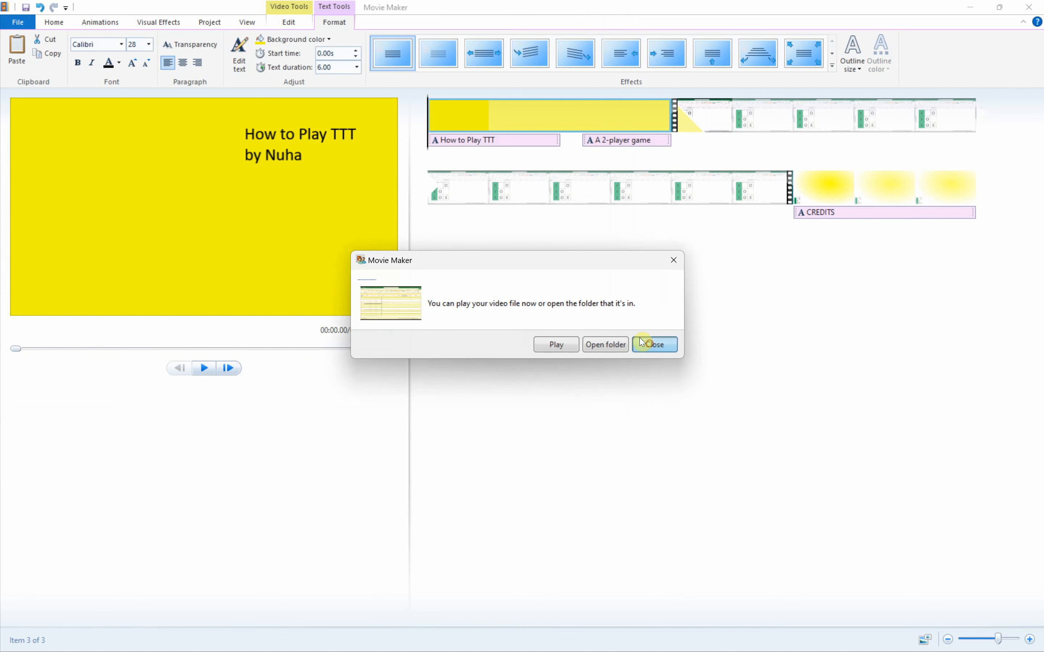
click(654, 345)
Step: Save the project as TTTVideo_ZZ999_9999 in the source files folder and close Movie Maker
click(18, 22)
click(65, 127)
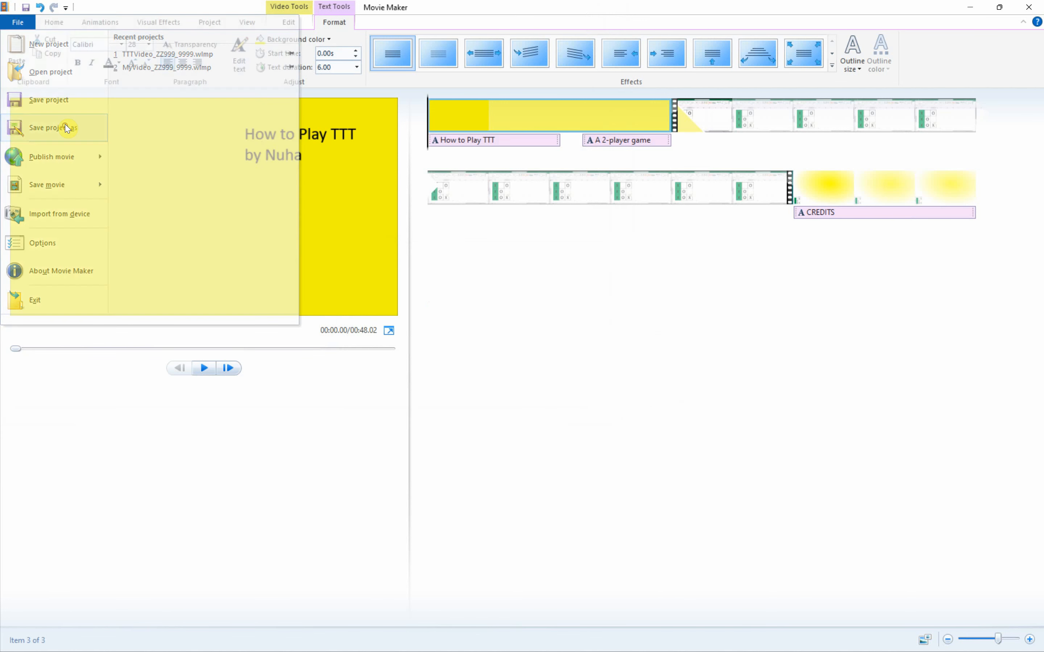
text(TTTVideo_ZZ999_9999)
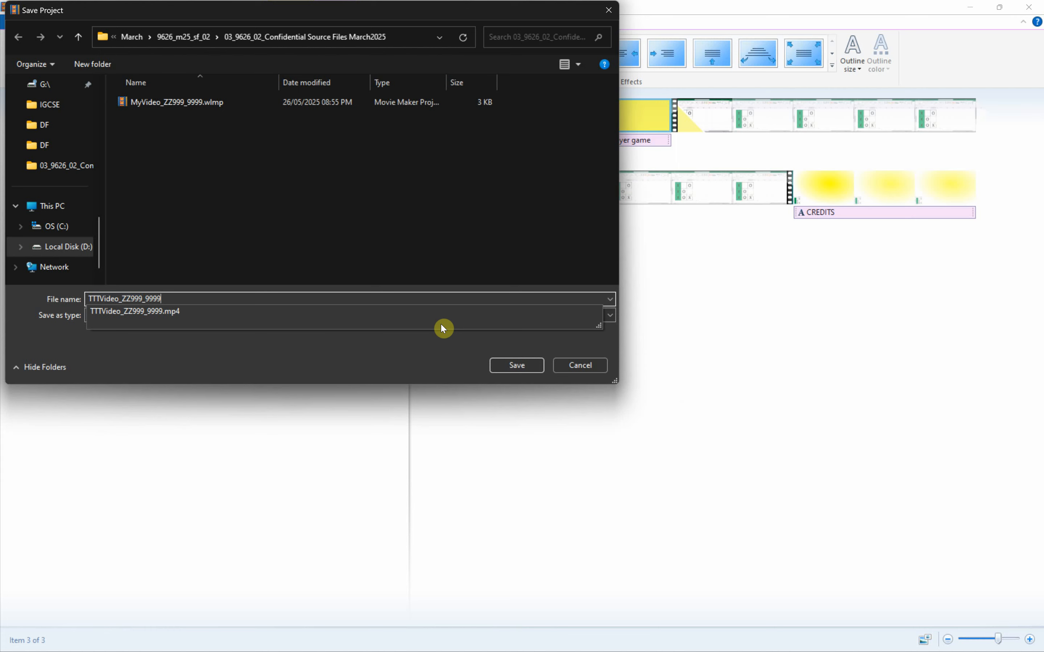
click(496, 364)
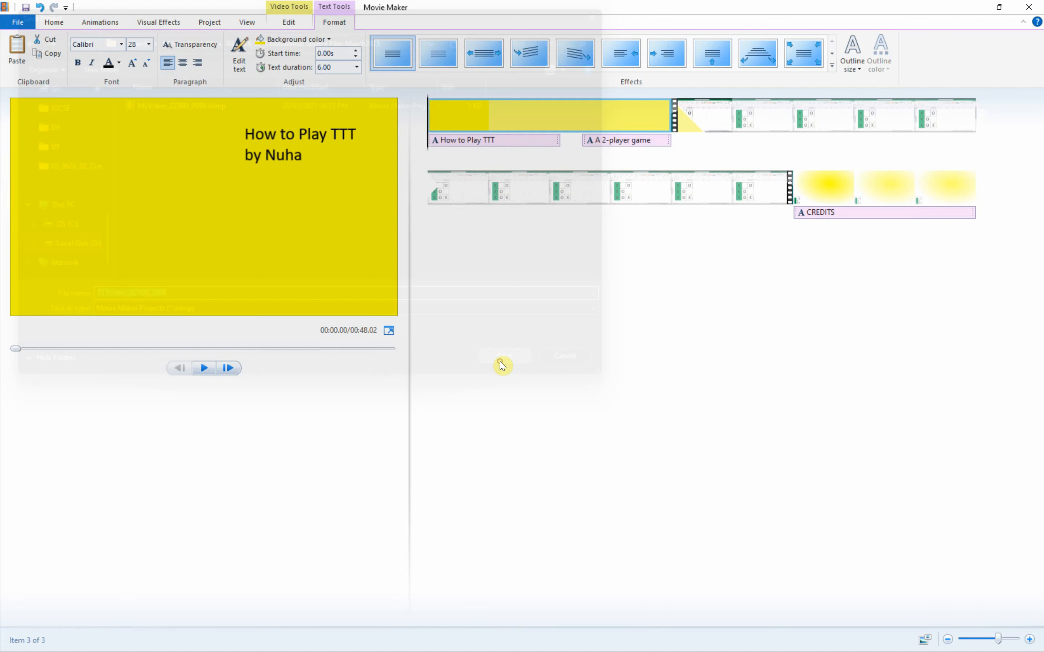
click(1031, 9)
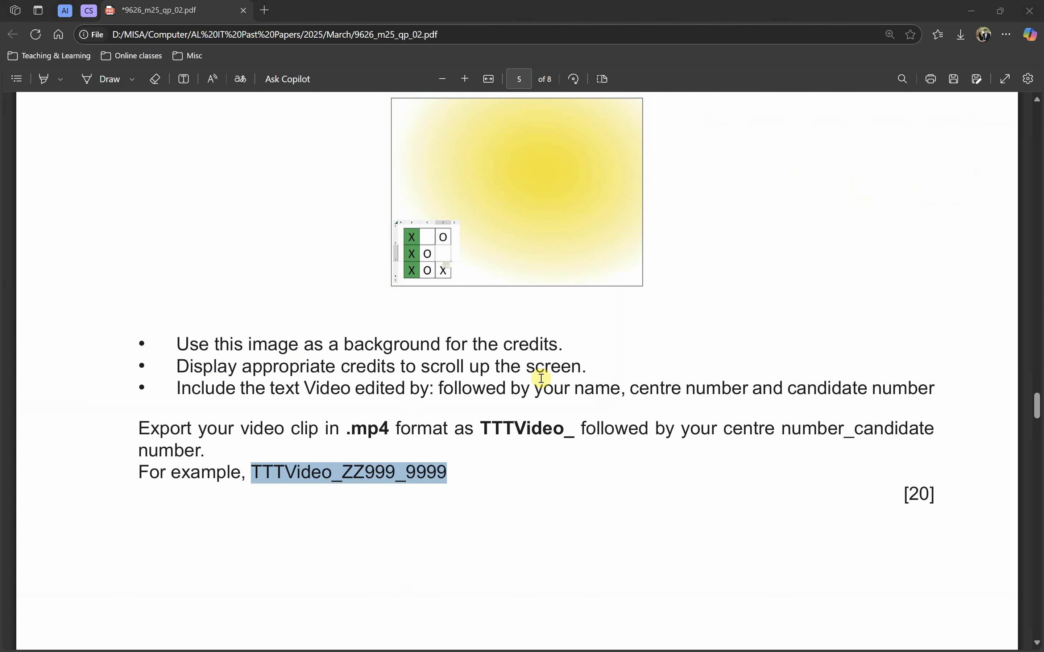
Step: Check the saved video and project files in the source files folder, and read the spreadsheet TTT game task on page 6 of the exam paper
key(alt+Tab)
drag(567, 189, 494, 101)
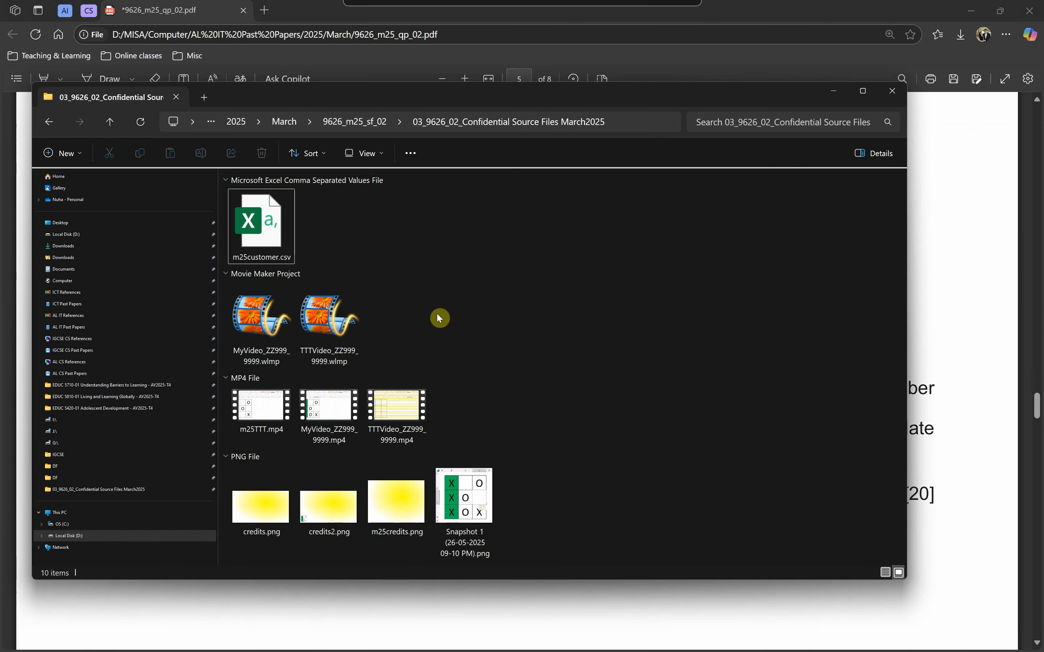
click(646, 7)
scroll(675, 370, down, 8)
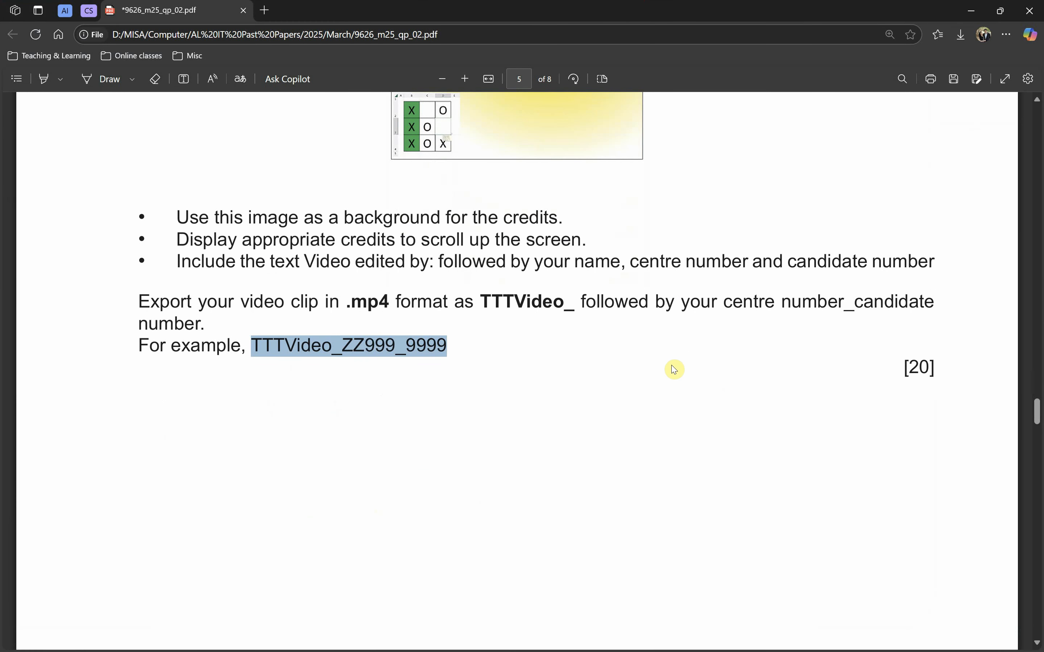
scroll(660, 378, down, 8)
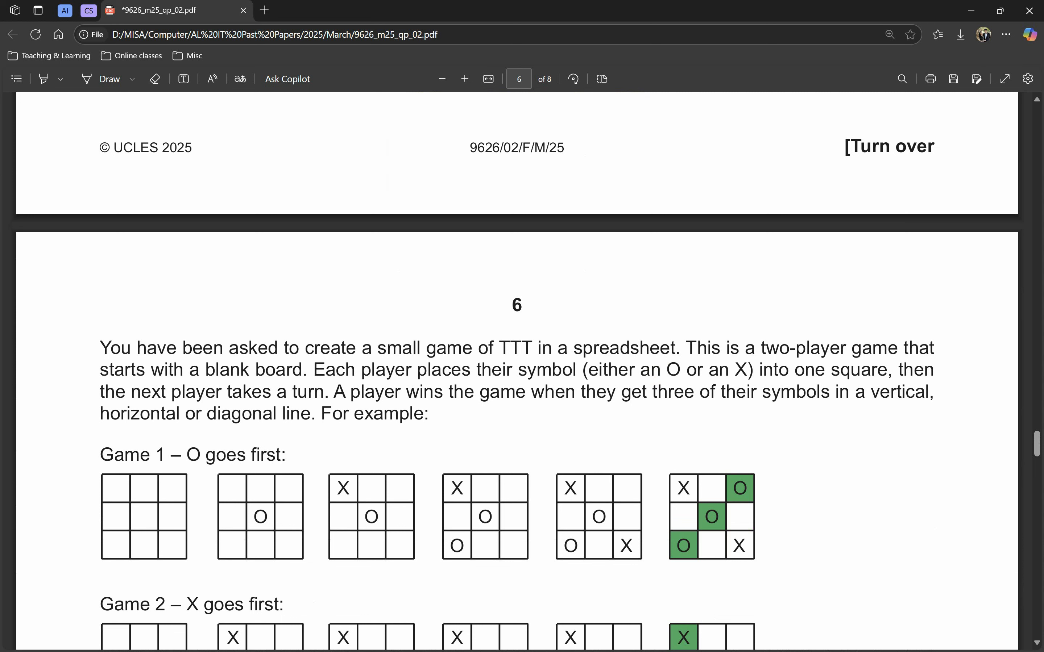
key(alt+Tab)
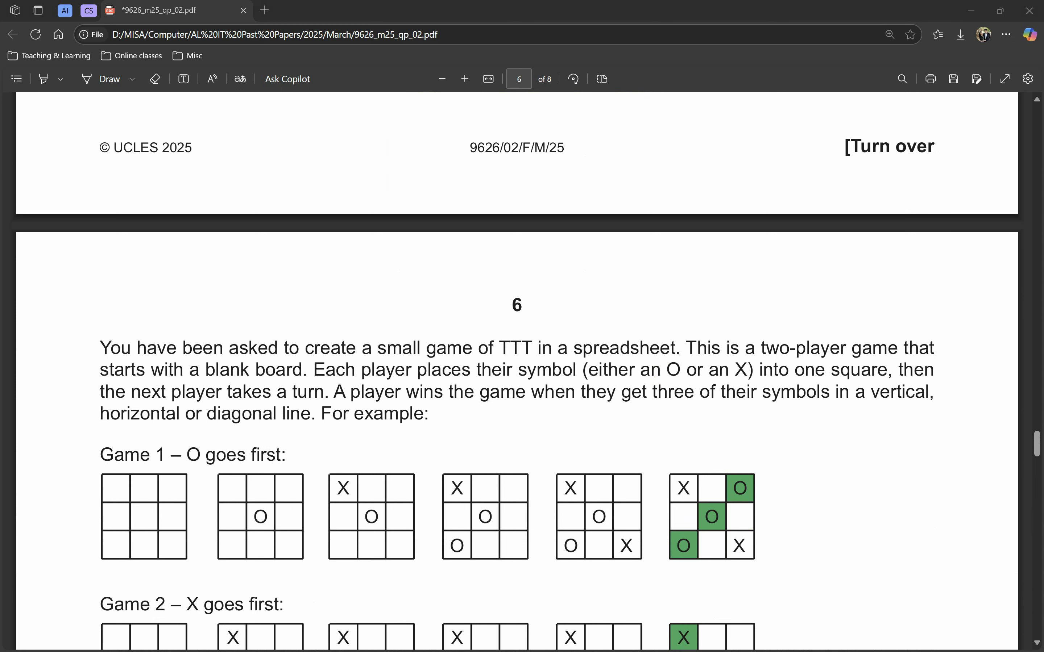